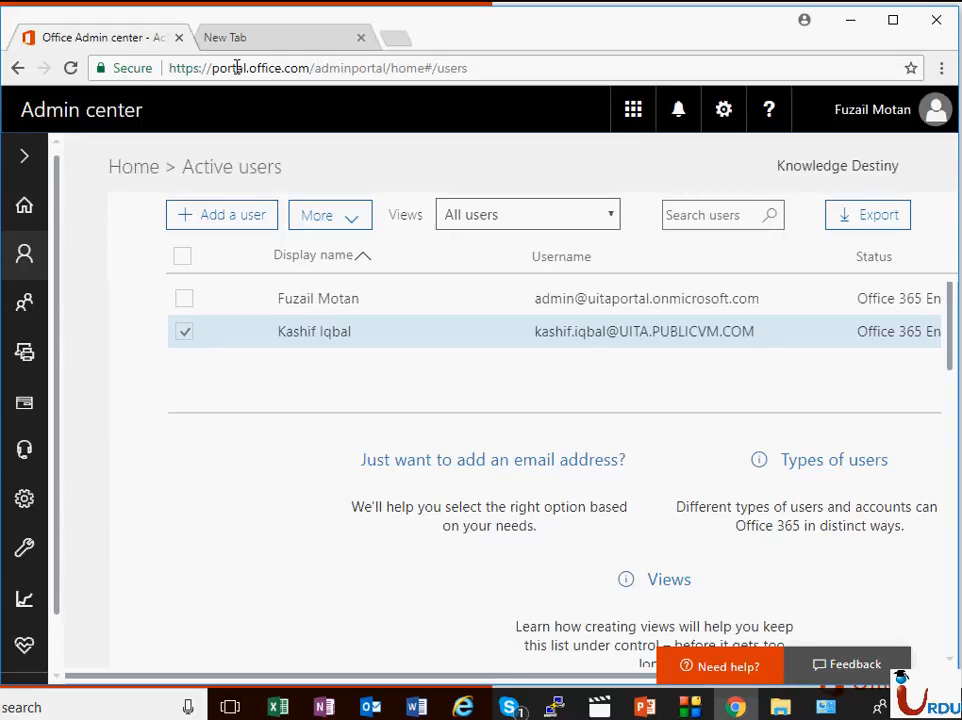
- Start a new user and enter their first and last name
left_click(215, 228)
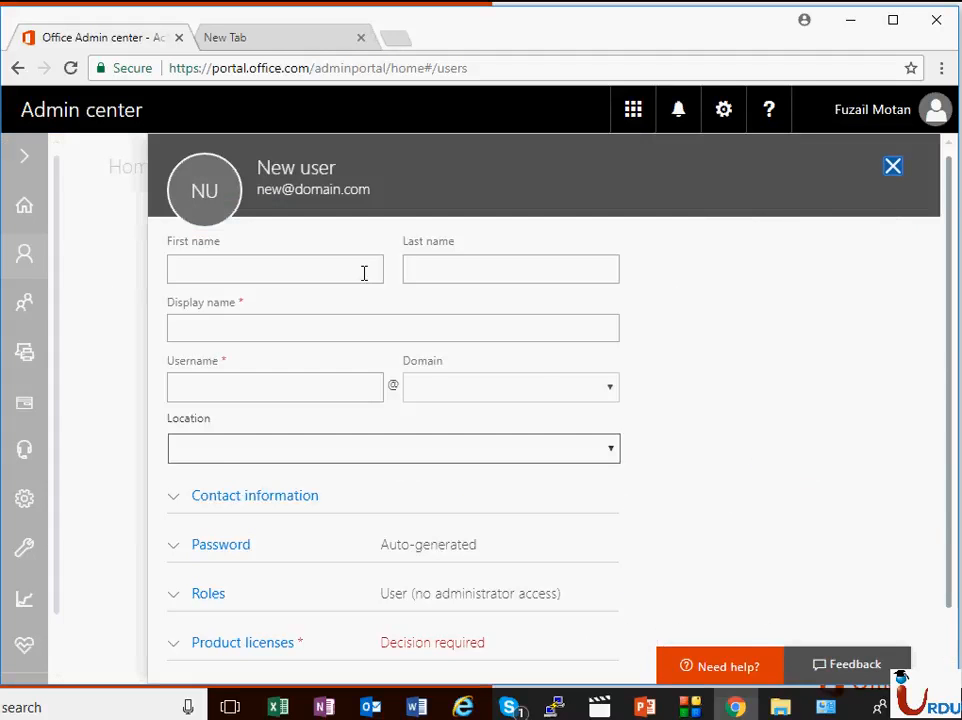
left_click_drag(258, 167, 329, 167)
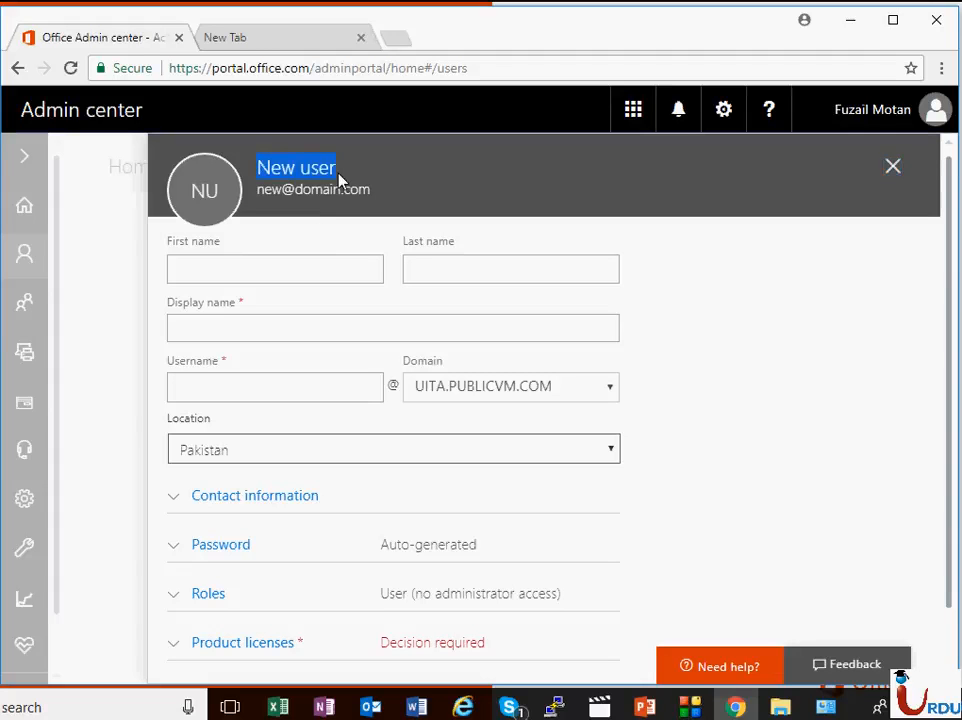
left_click(253, 272)
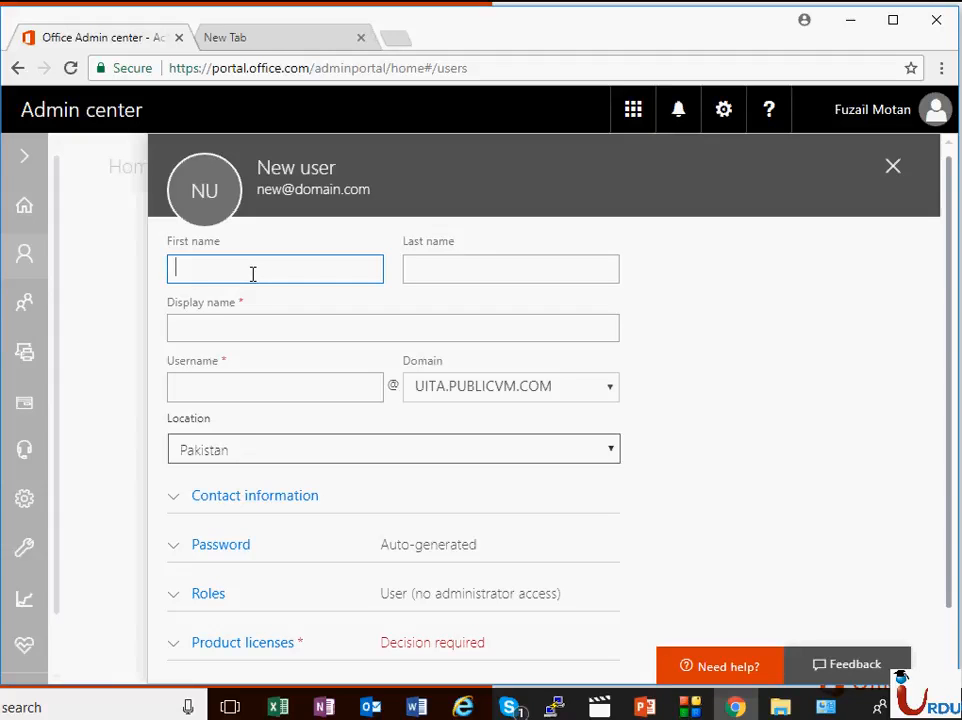
key("Tab")
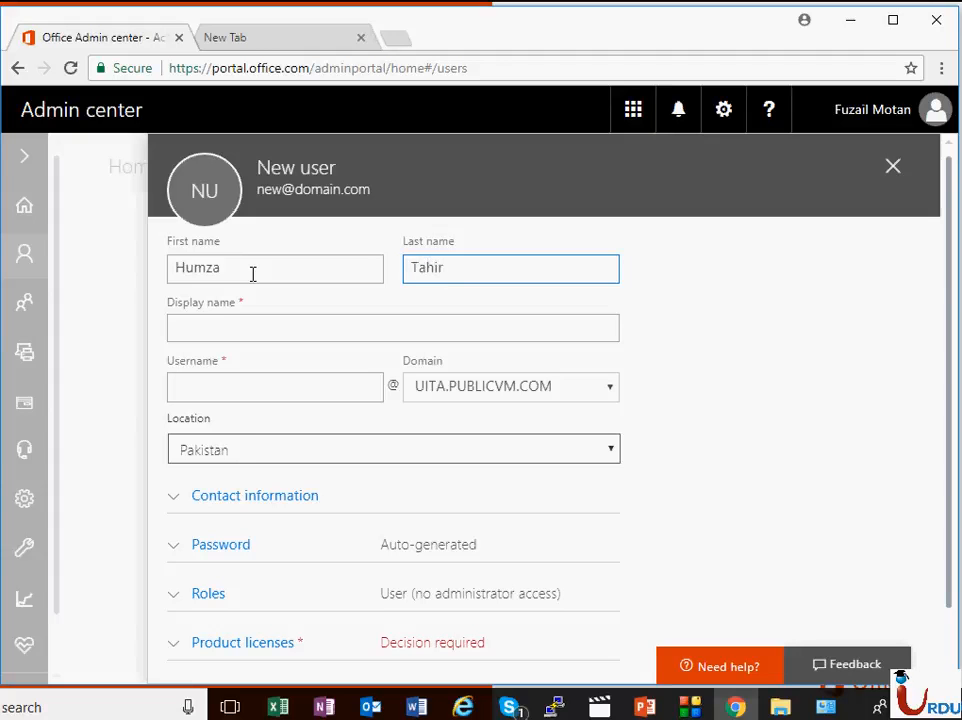
key("Tab")
- Check the auto-filled display name and enter the new user's username
left_click(205, 329)
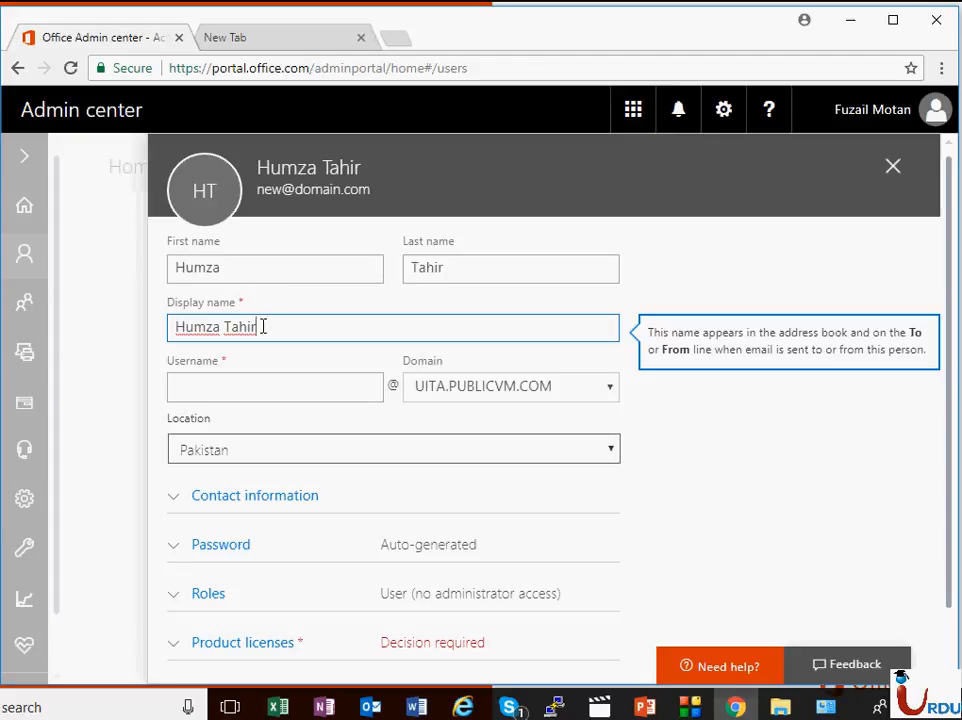
left_click_drag(268, 324, 155, 328)
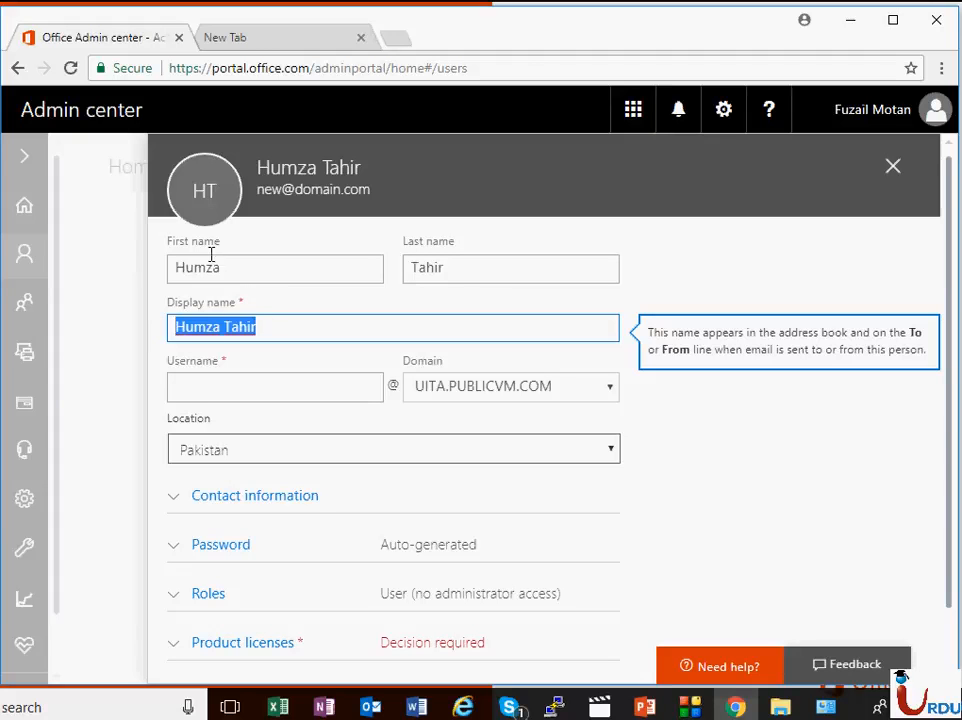
left_click_drag(221, 265, 157, 273)
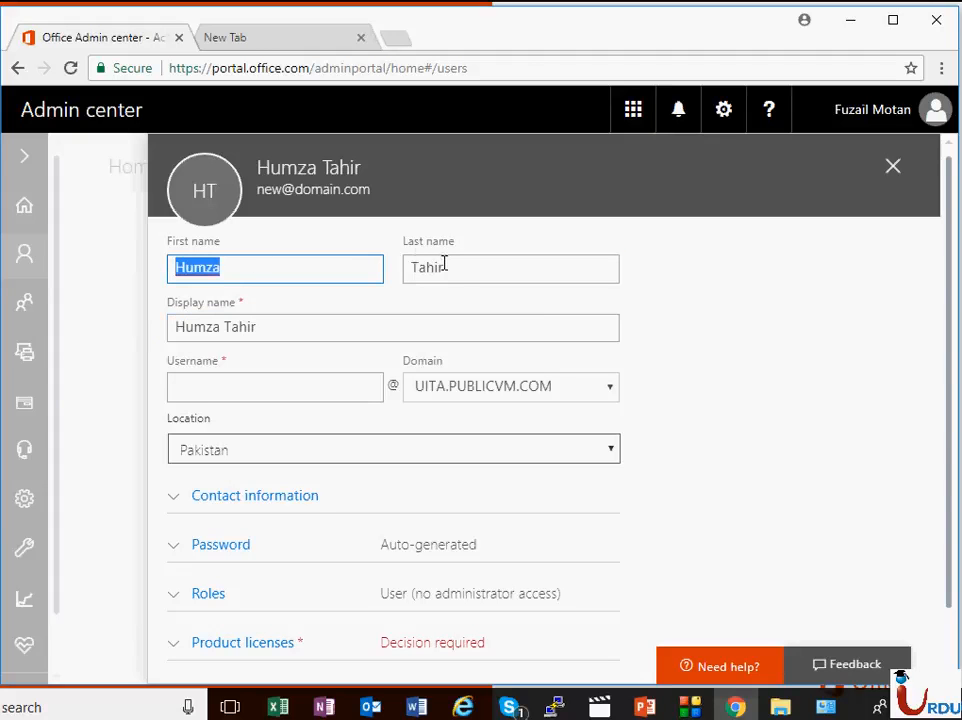
left_click_drag(444, 262, 405, 270)
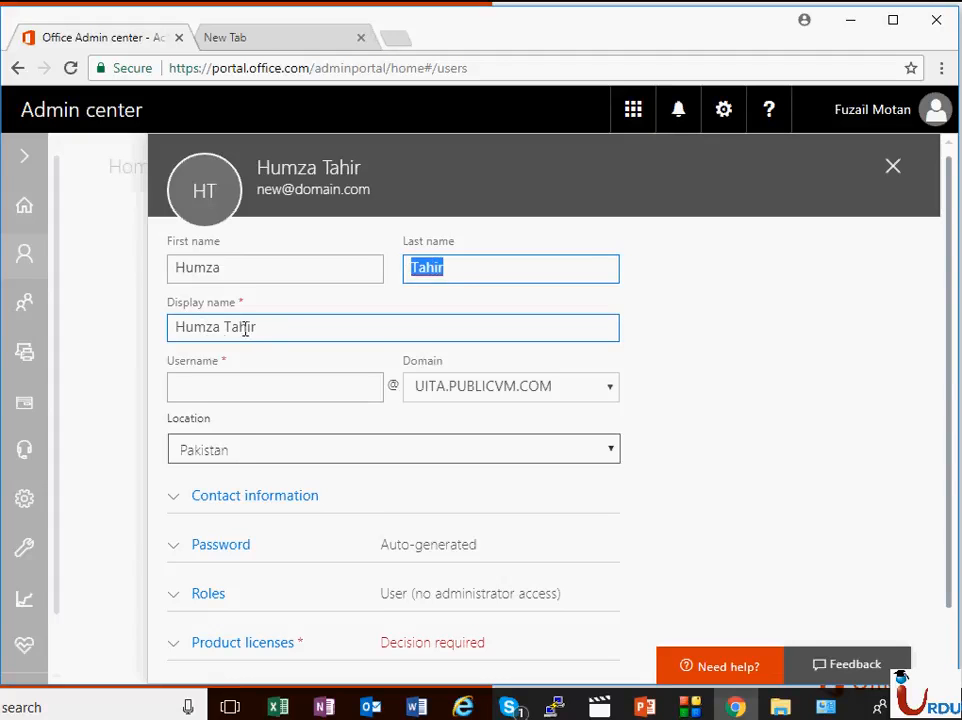
left_click_drag(262, 329, 146, 337)
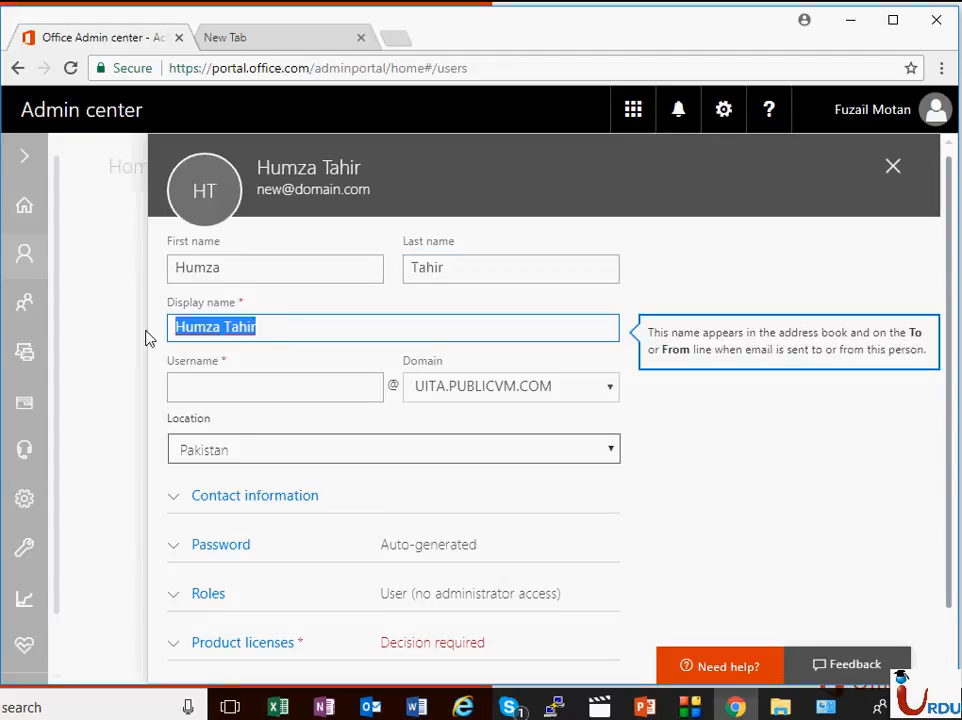
left_click(196, 386)
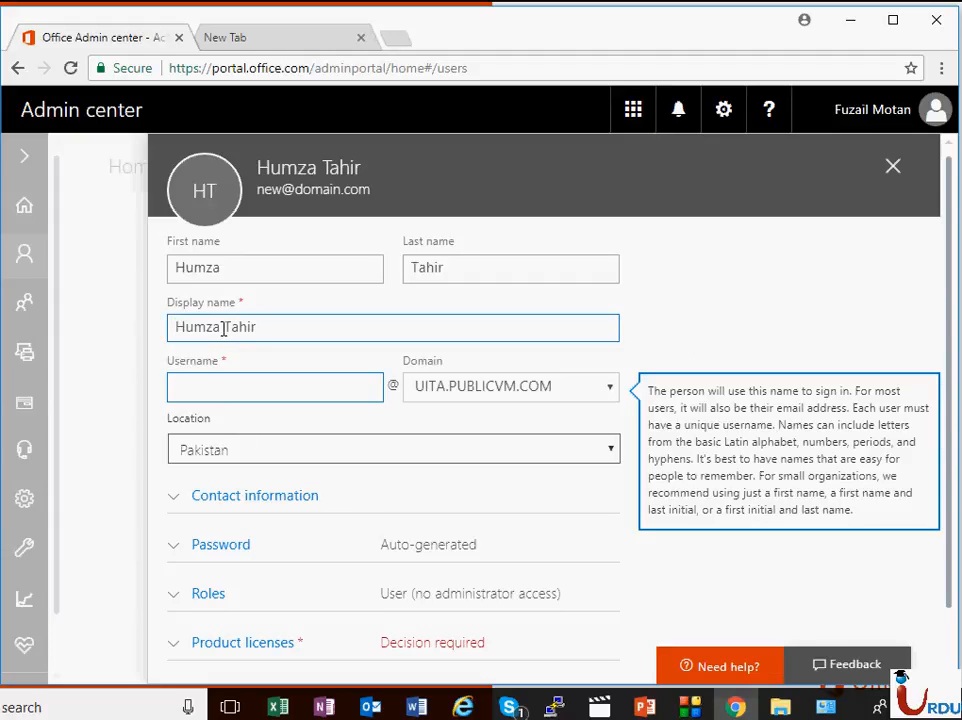
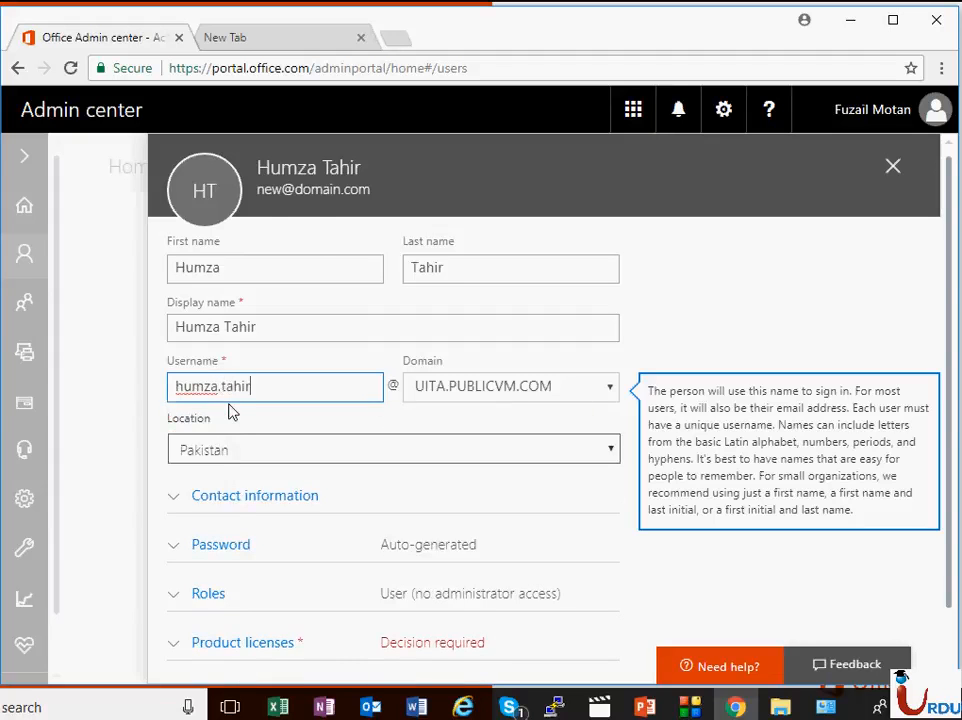
key("Tab")
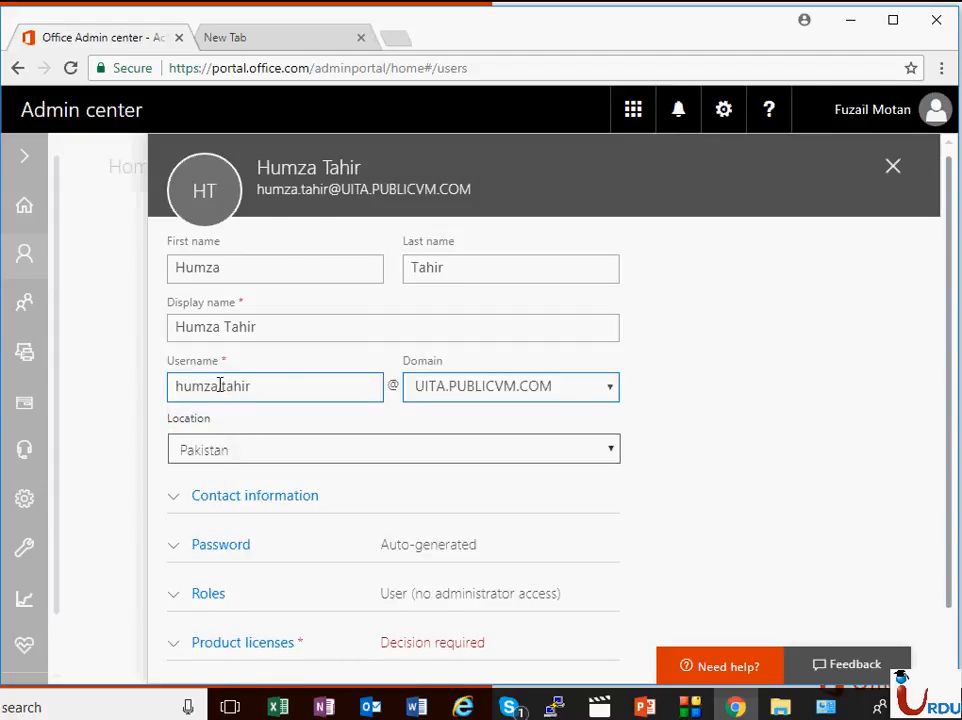
left_click(448, 390)
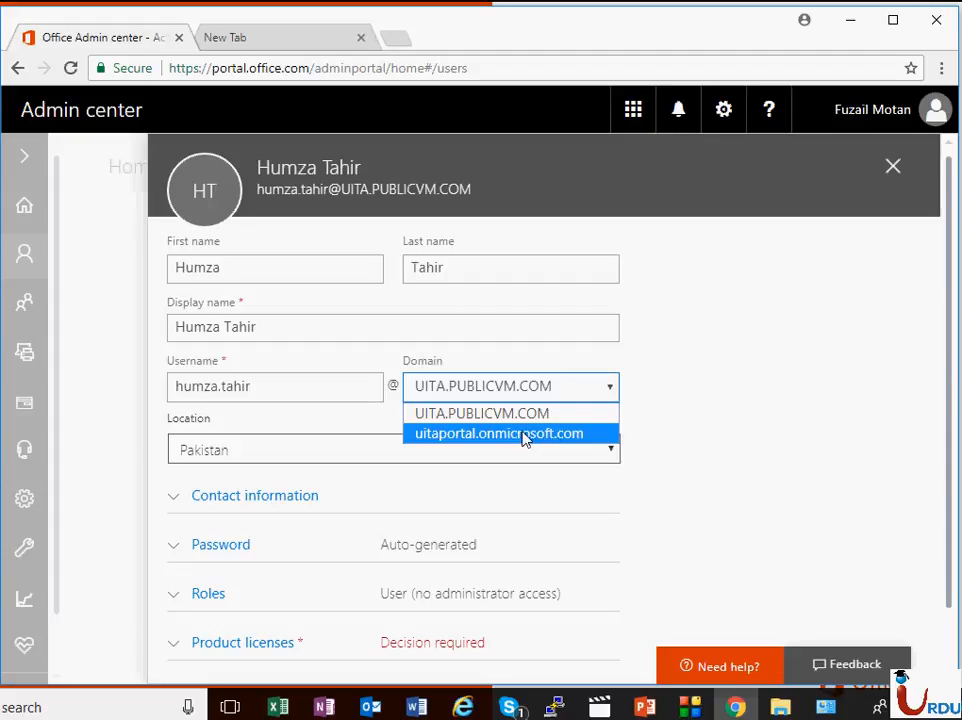
left_click(487, 413)
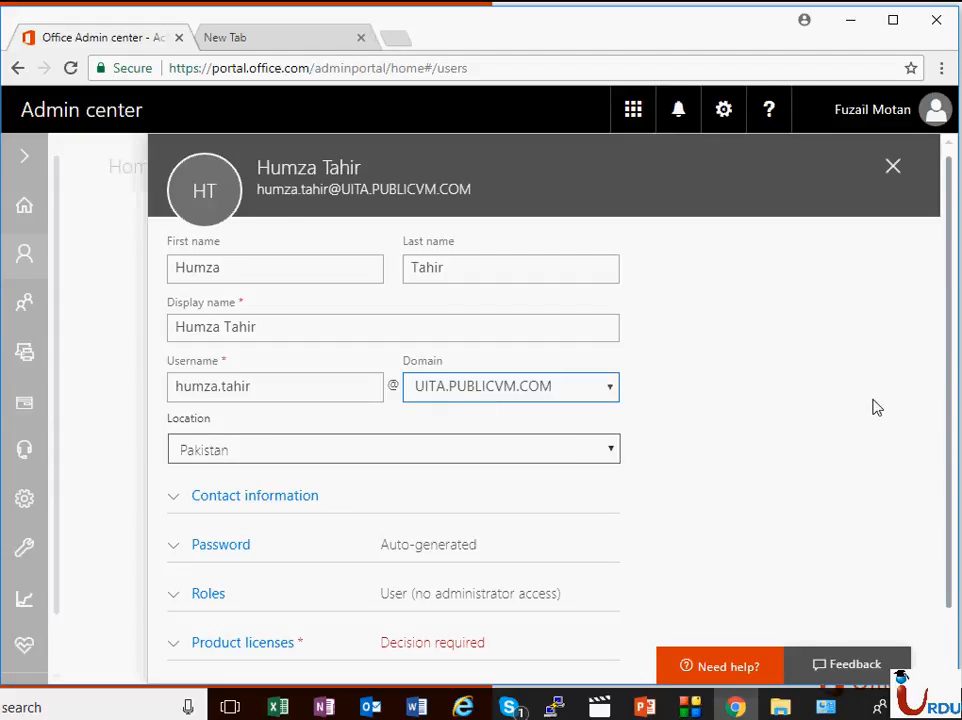
scroll(955, 463, "down", 1)
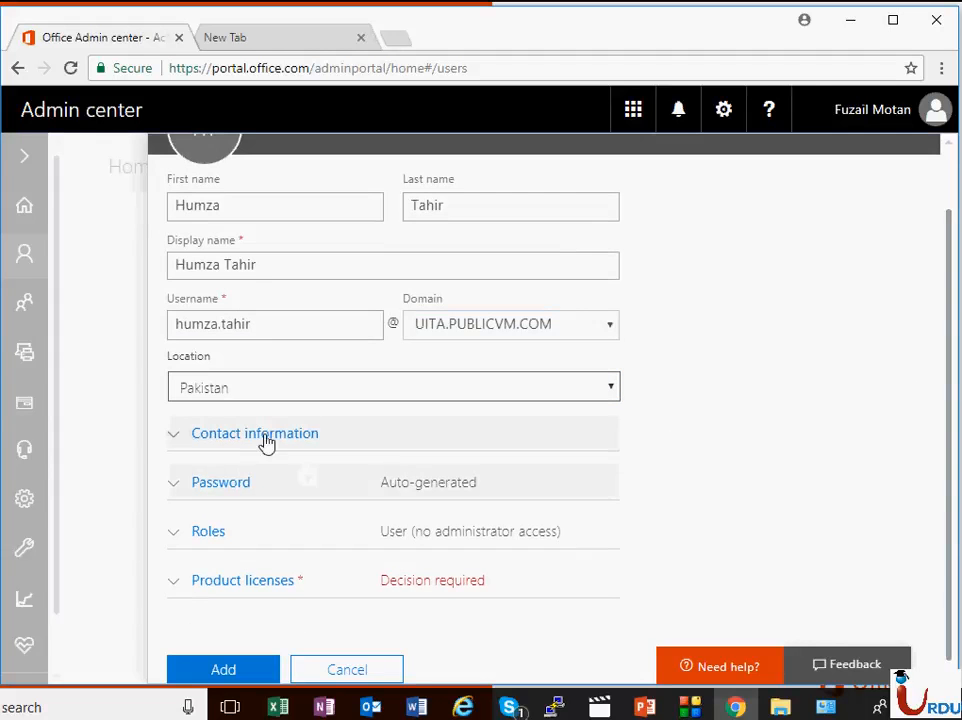
- Expand Password settings and keep 'change password at first sign-in' ticked
left_click(316, 497)
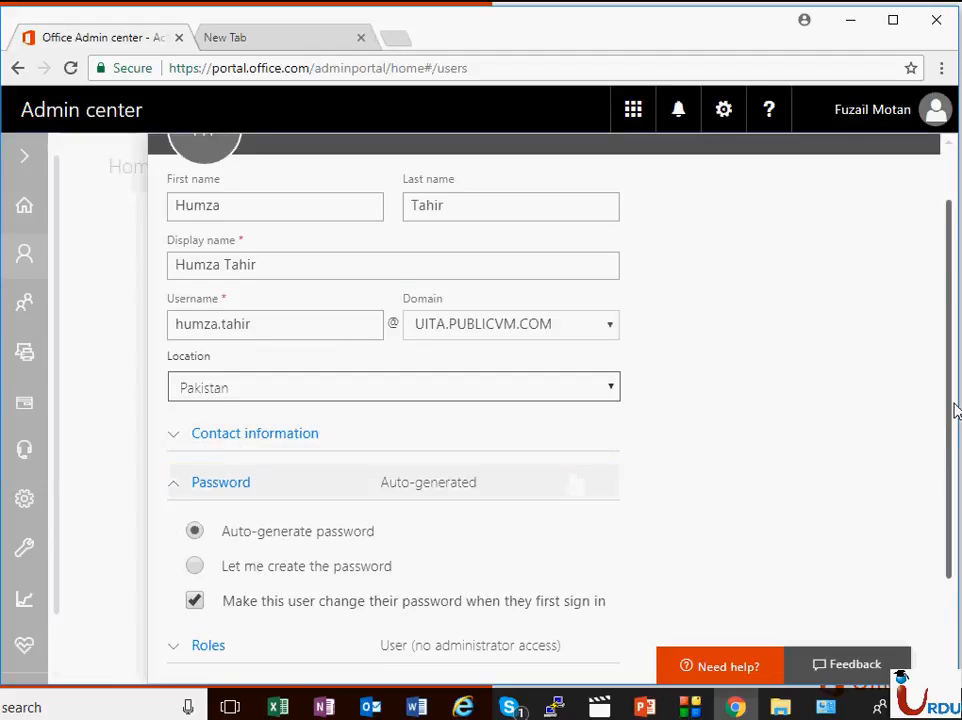
scroll(957, 408, "down", 2)
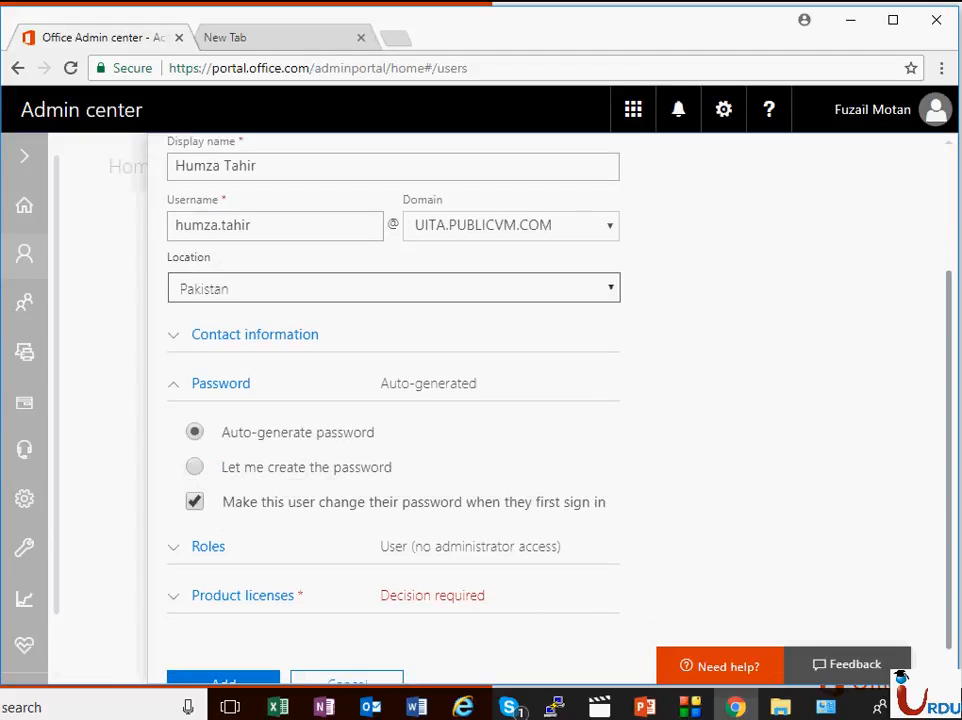
left_click(277, 508)
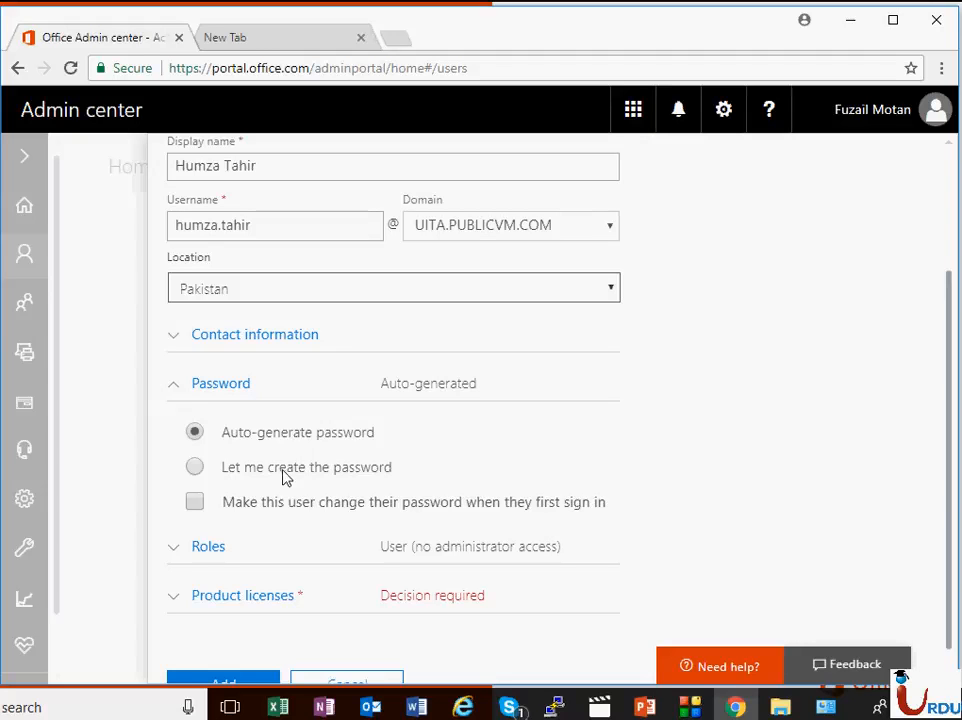
left_click(195, 506)
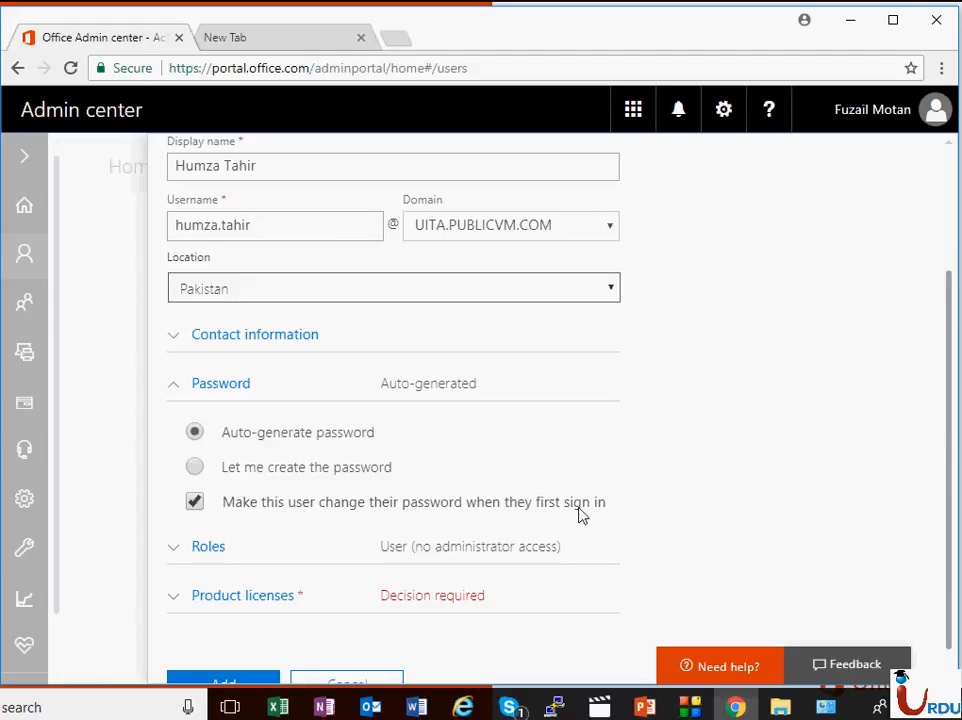
- Leave the role as User (no administrator access) and expand Product licenses
left_click(189, 551)
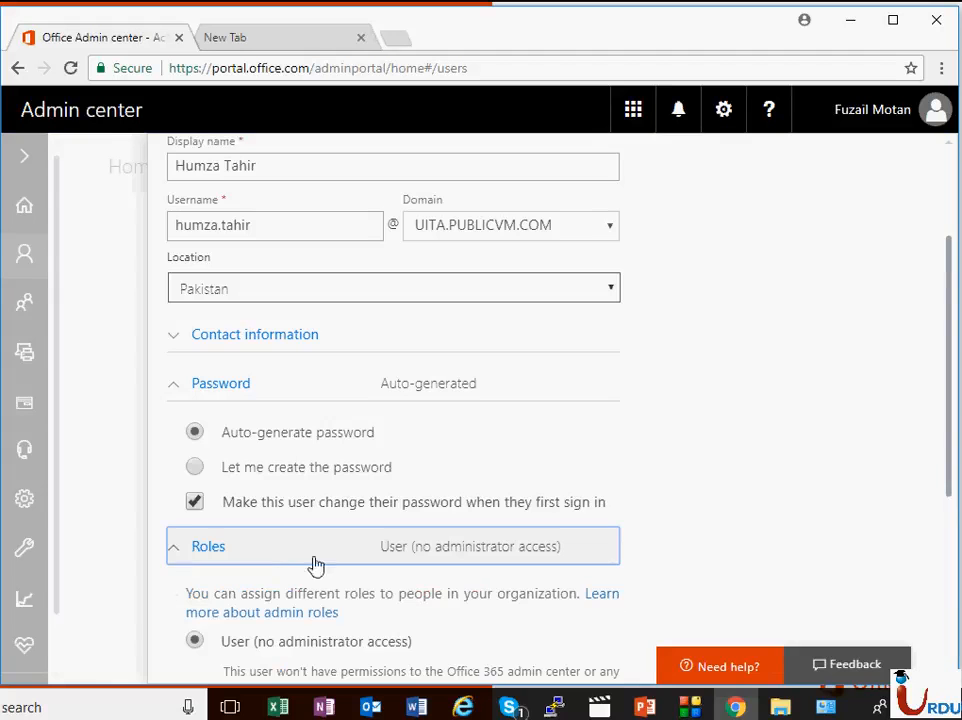
left_click_drag(951, 419, 956, 565)
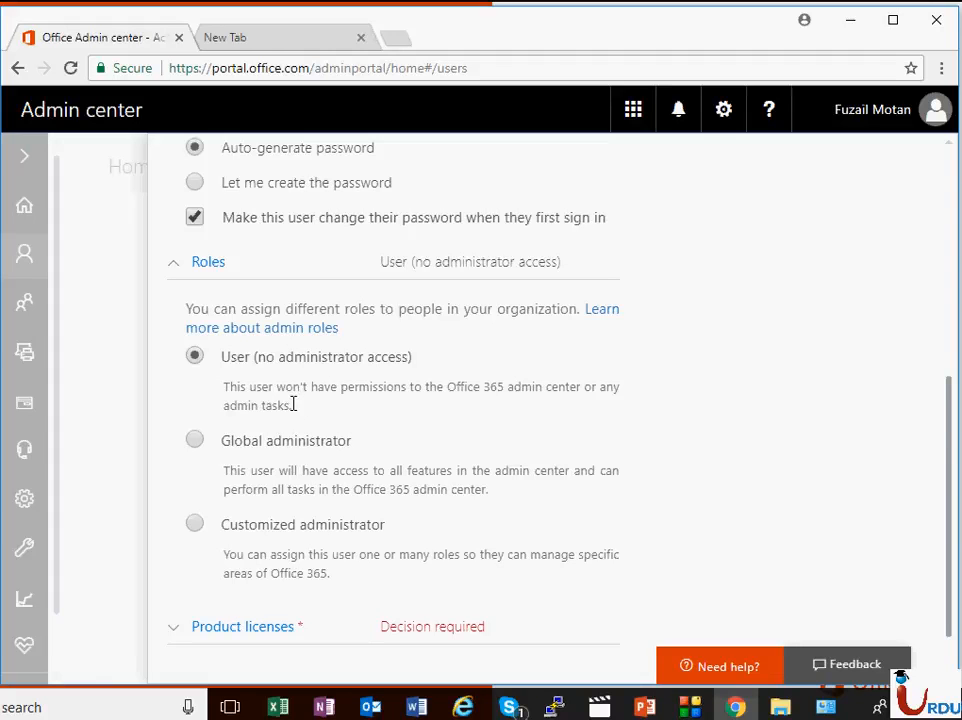
left_click_drag(293, 404, 225, 371)
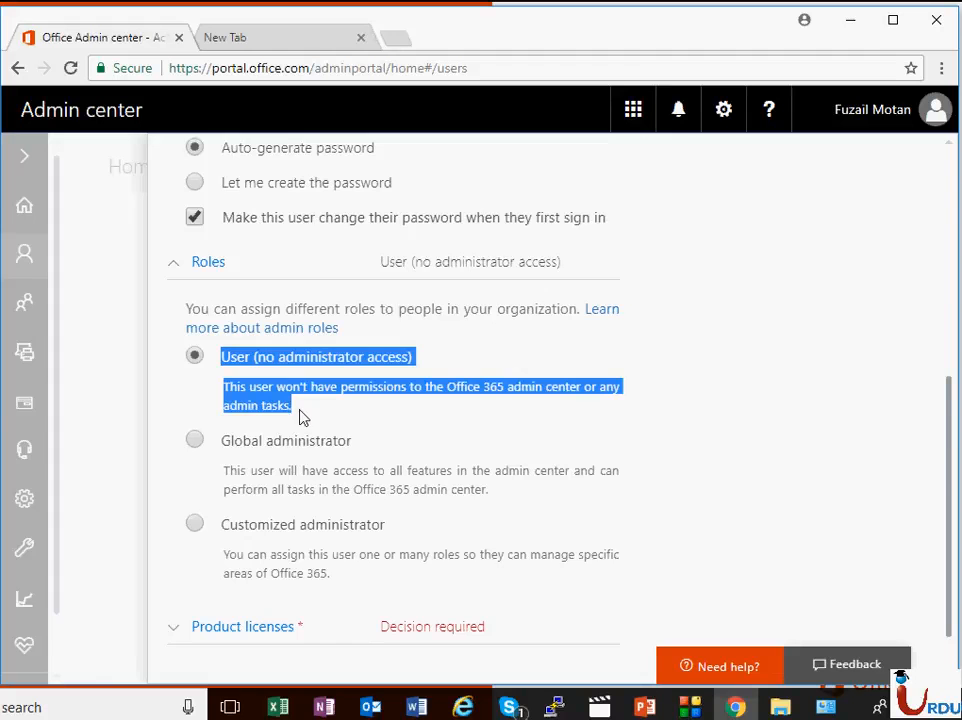
left_click(224, 630)
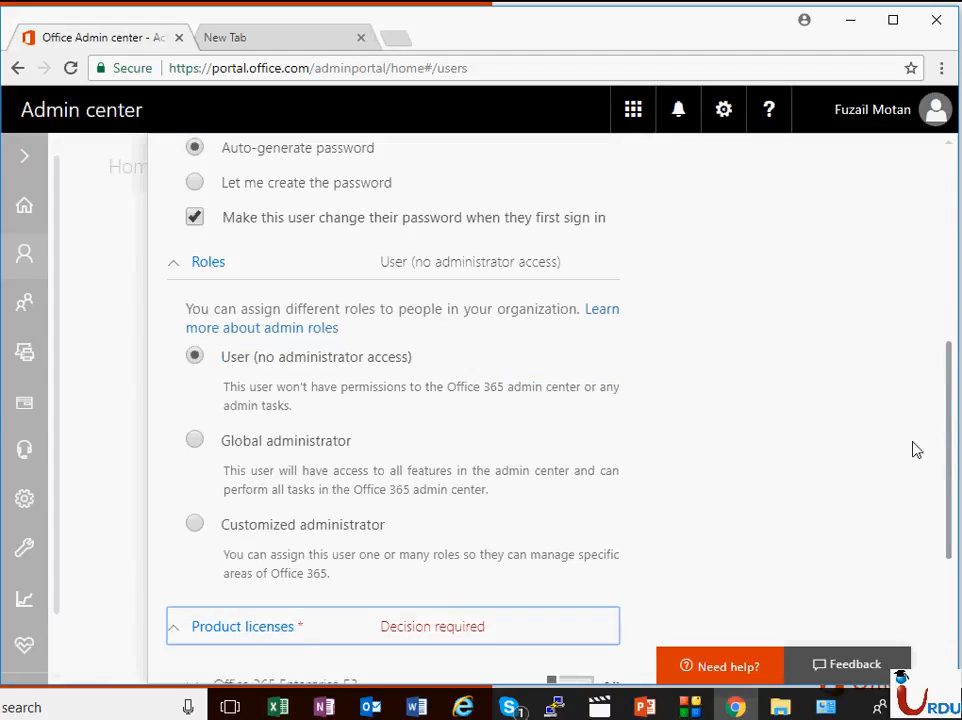
left_click_drag(946, 432, 947, 541)
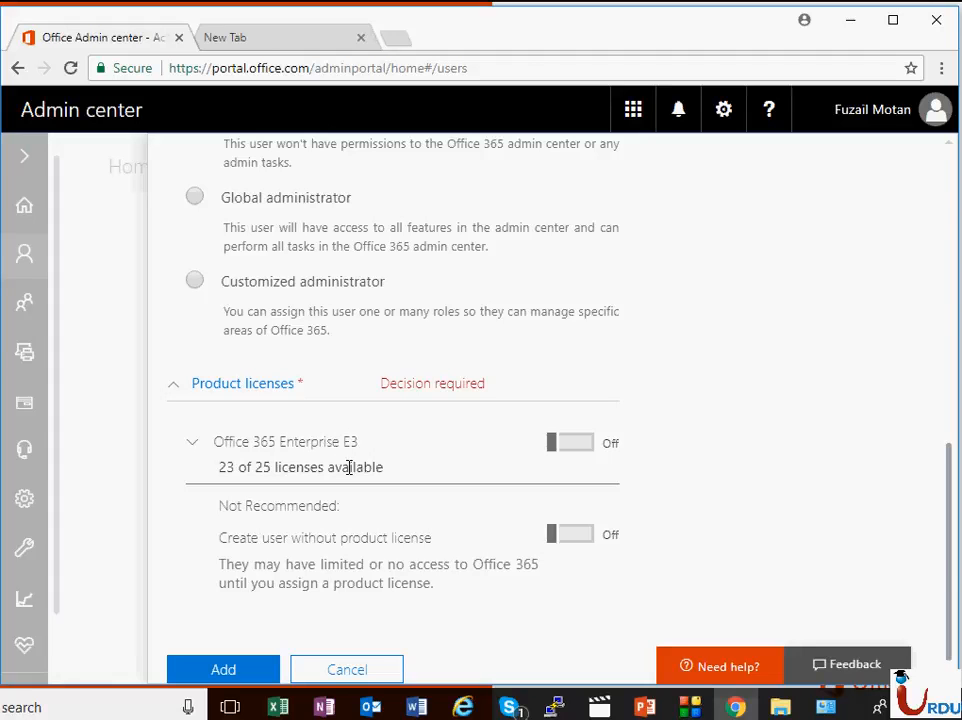
- Switch on the Office 365 Enterprise E3 license and review its included service plans
double_click(228, 467)
left_click(563, 443)
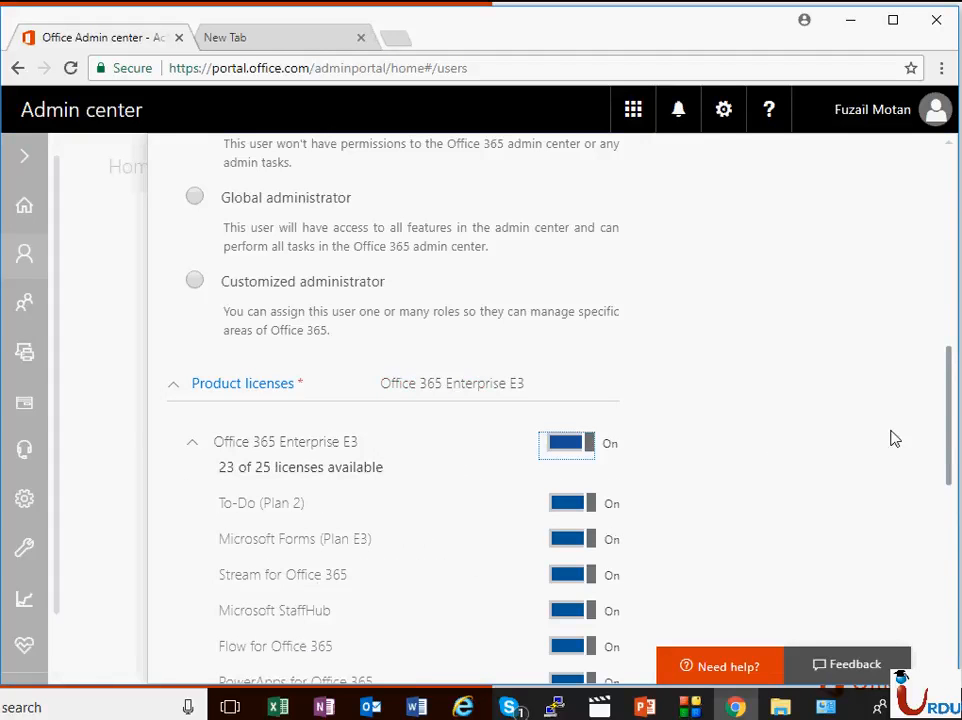
left_click_drag(946, 418, 932, 563)
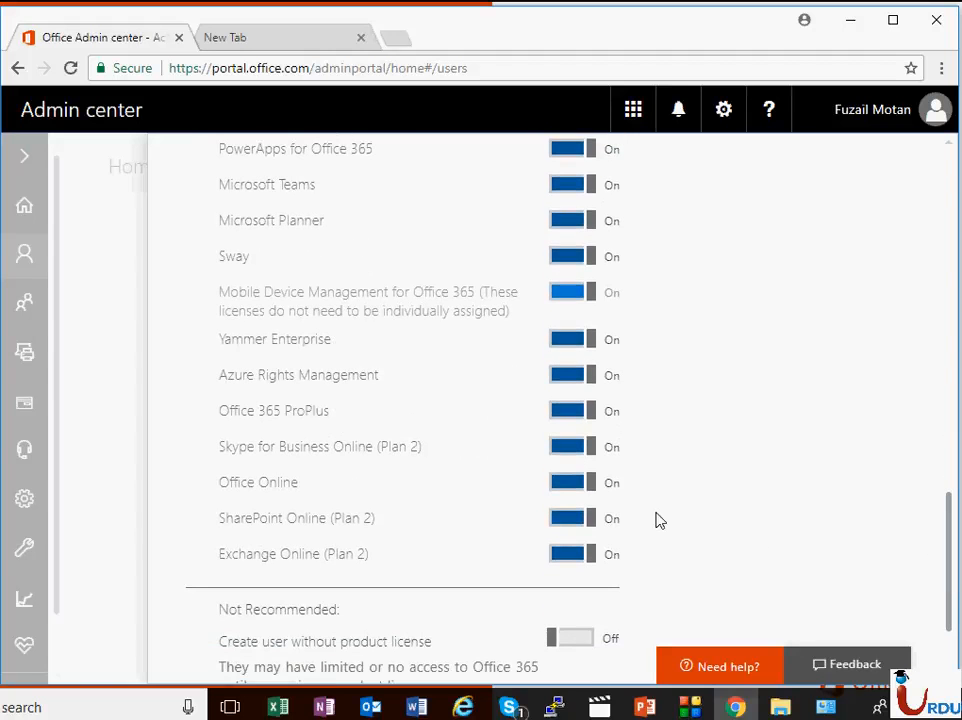
left_click_drag(950, 545, 947, 514)
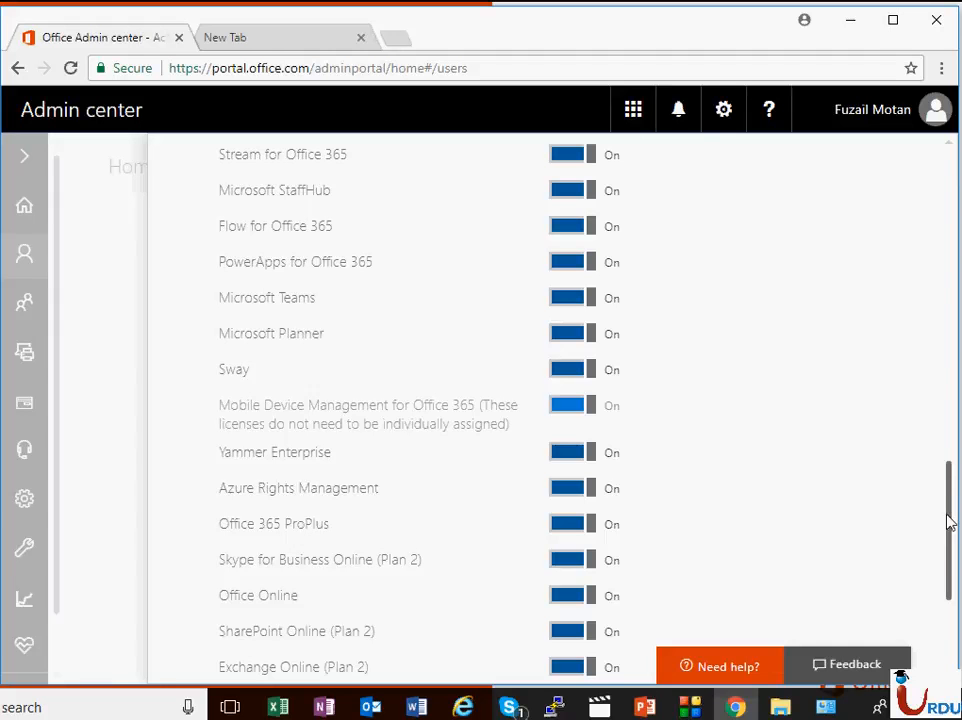
mouse_move(950, 521)
left_mouse_down()
mouse_move(923, 432)
mouse_move(949, 533)
left_mouse_up()
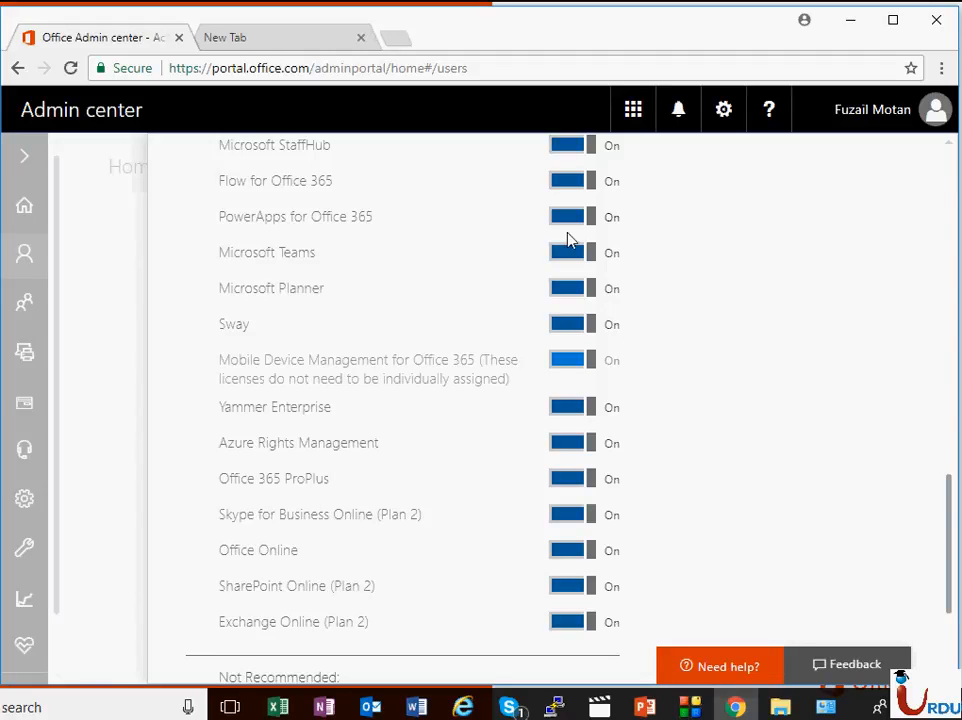
left_click_drag(949, 515, 927, 423)
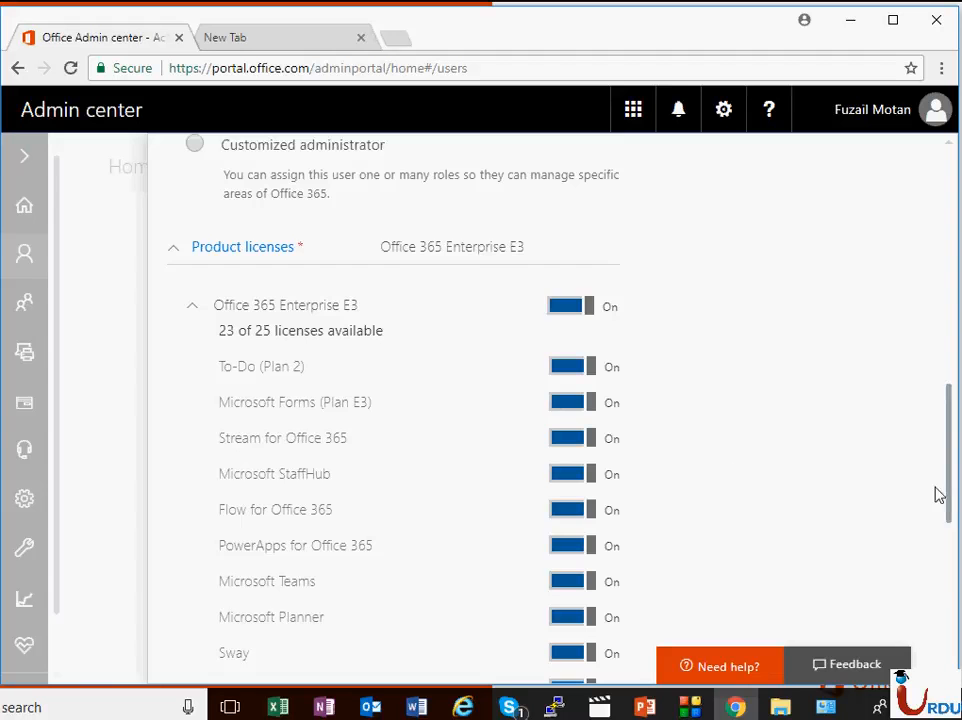
left_click_drag(949, 483, 953, 570)
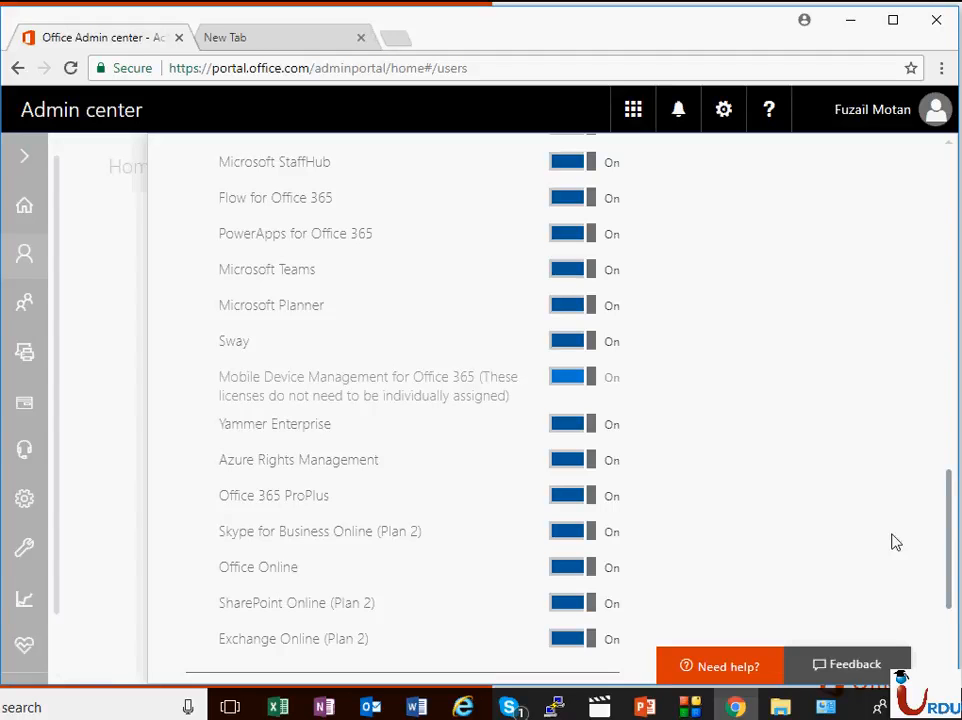
left_click_drag(945, 526, 938, 574)
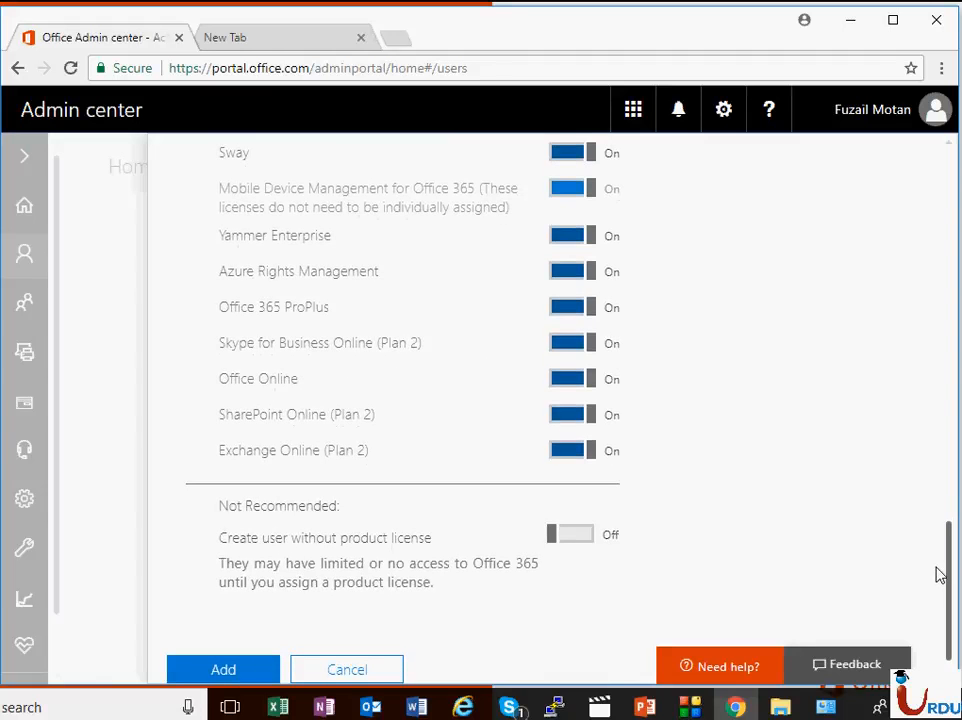
- Add the new user account, generating its temporary password
left_click(223, 669)
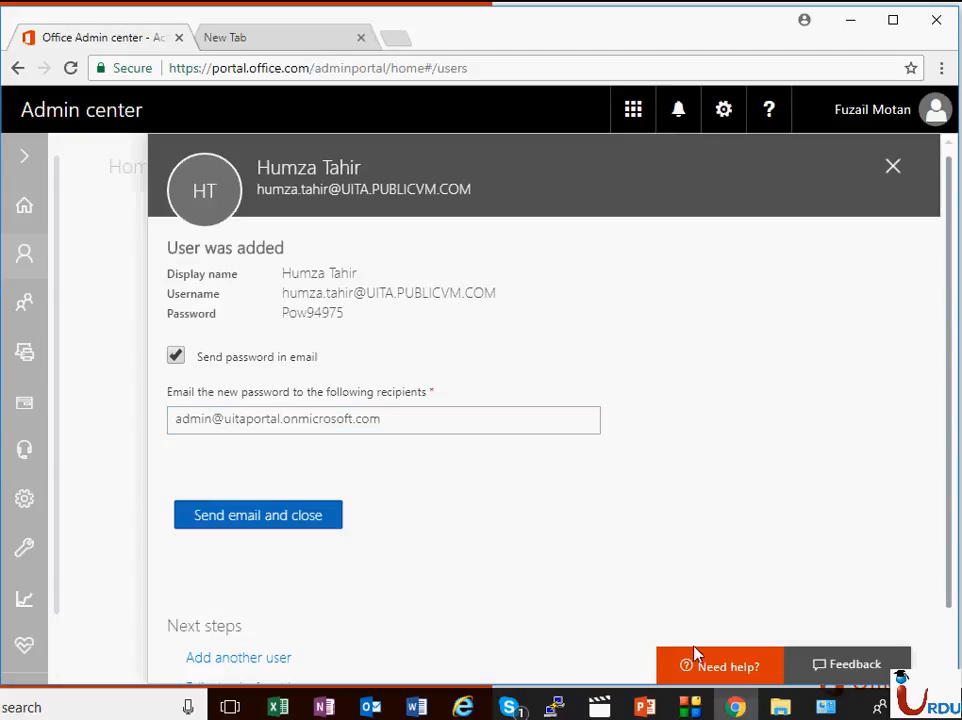
right_click(735, 707)
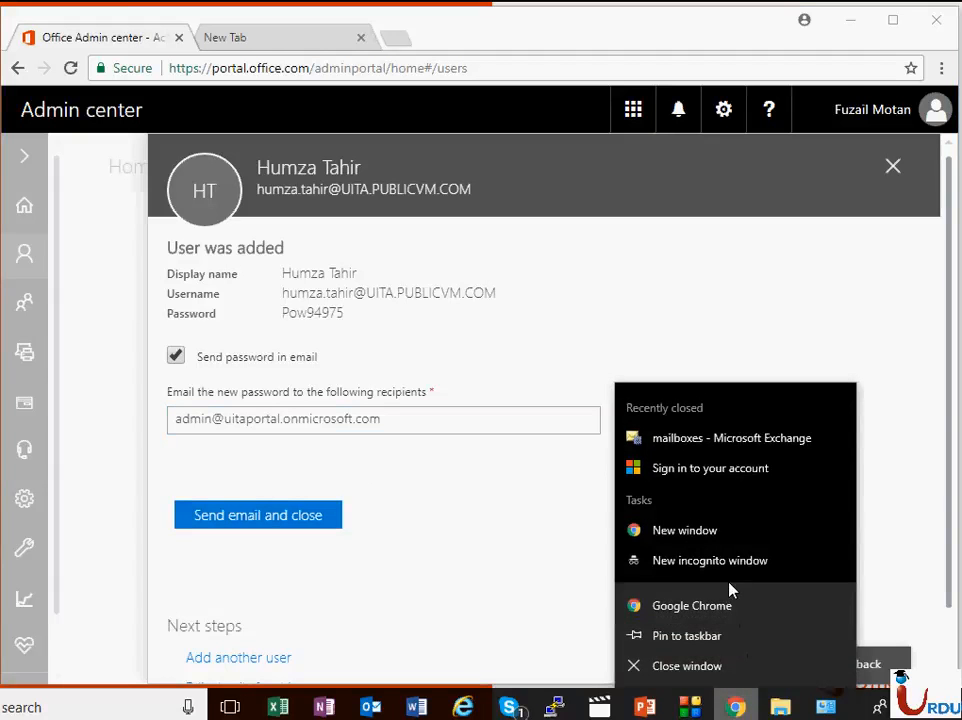
- Open an incognito Chrome window and load portal.office.com to reach Microsoft sign-in
left_click(690, 561)
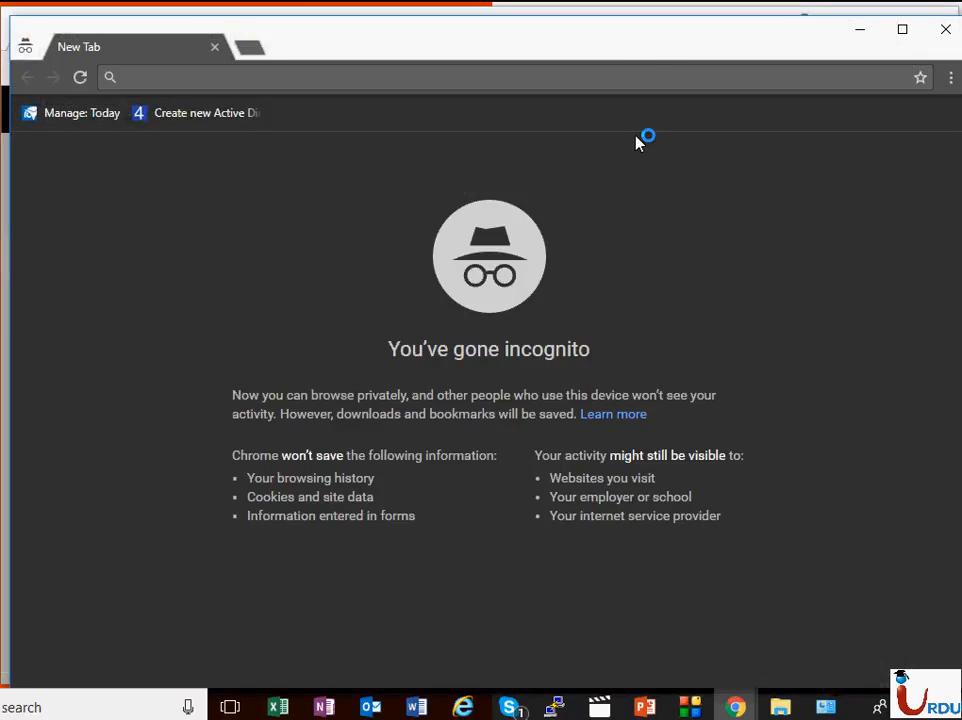
left_click_drag(657, 43, 636, 332)
left_click(427, 349)
type("portal.a")
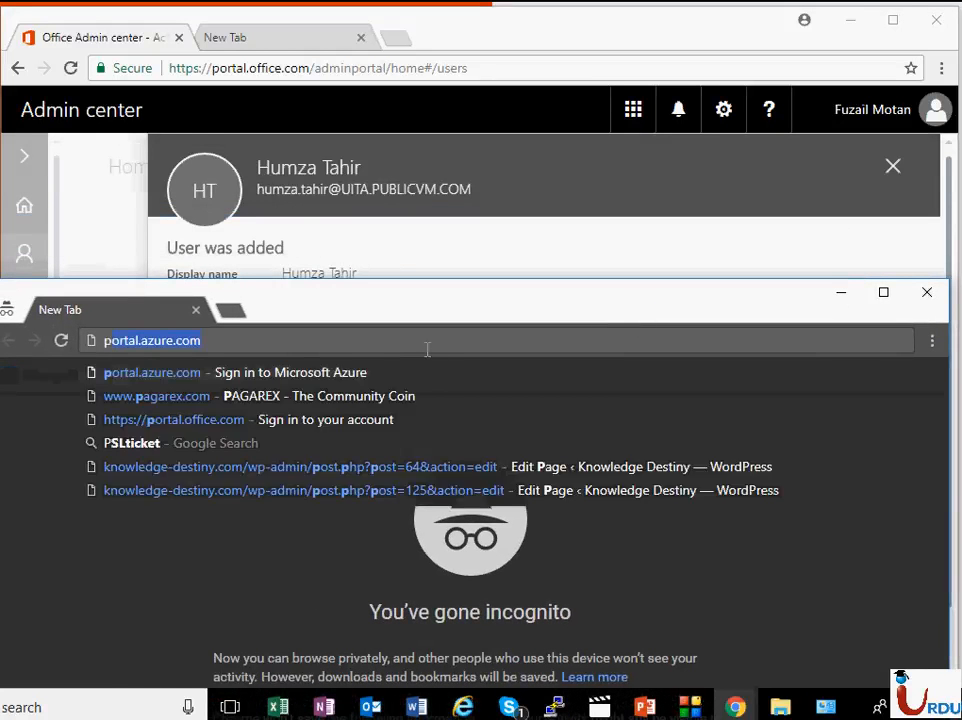
key("BackSpace")
key("BackSpace")
type("office.c")
key("Return")
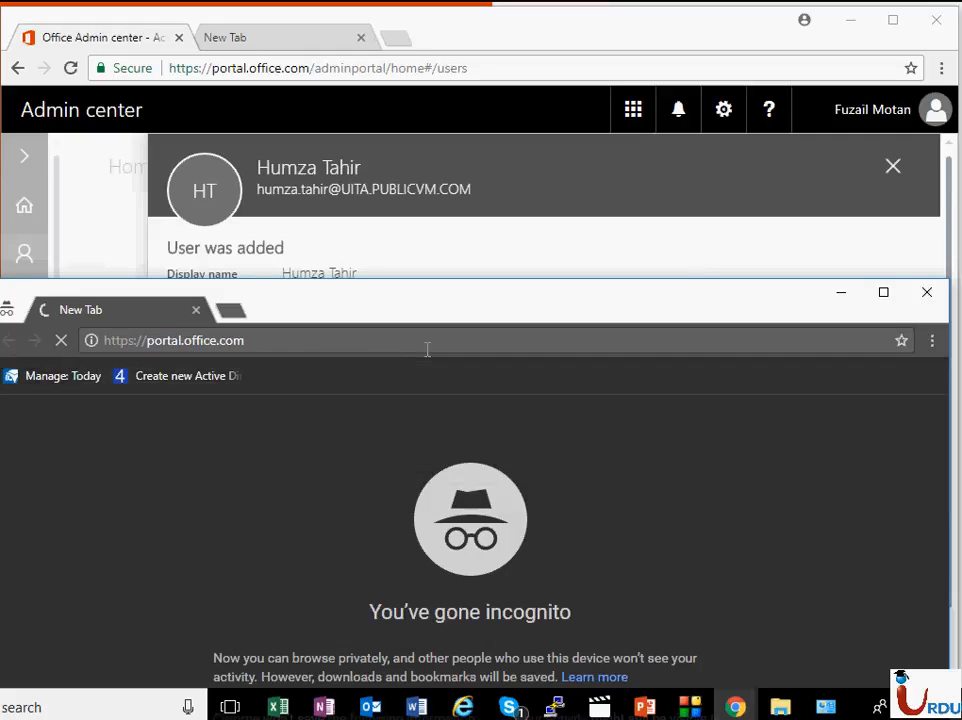
left_click_drag(497, 305, 481, 202)
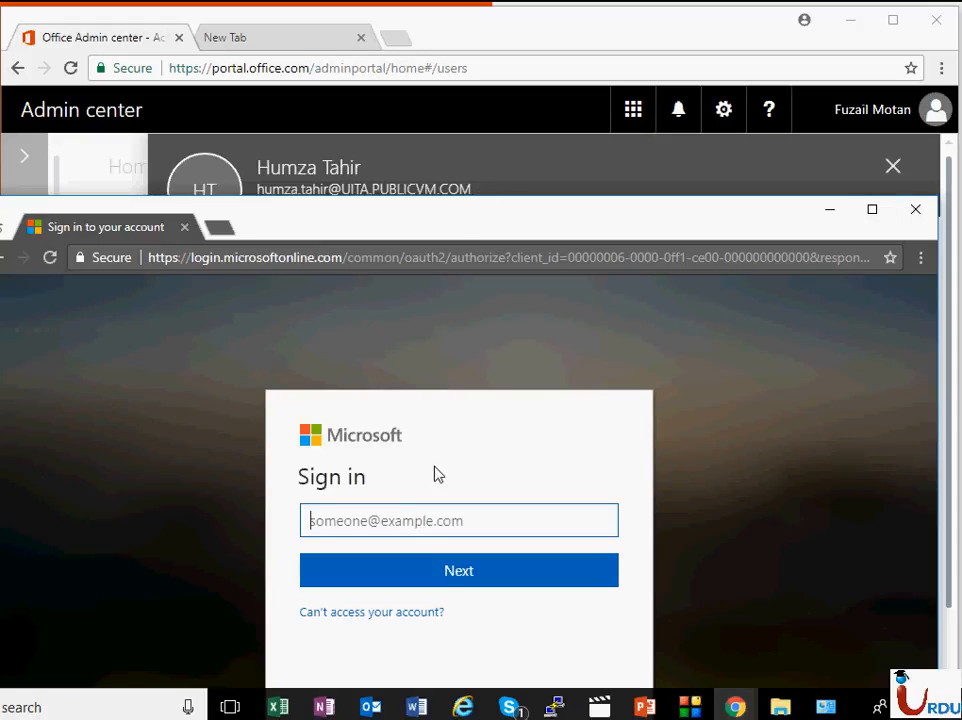
left_click(472, 193)
- Copy the new user's username into the Microsoft sign-in field and continue
left_click_drag(472, 190, 250, 193)
key("ctrl+c")
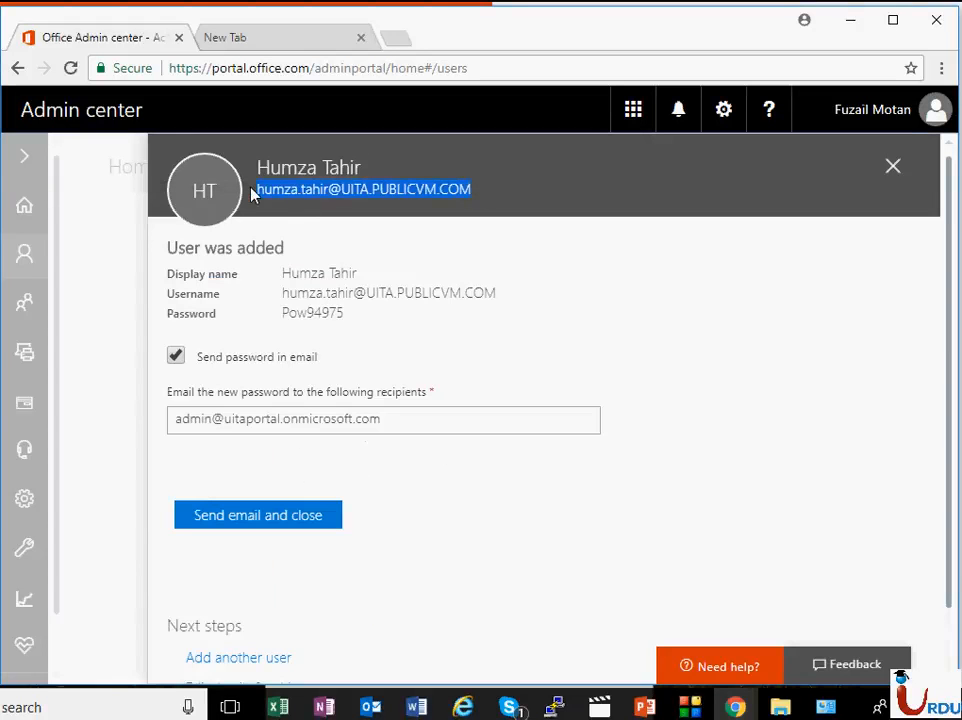
mouse_move(749, 710)
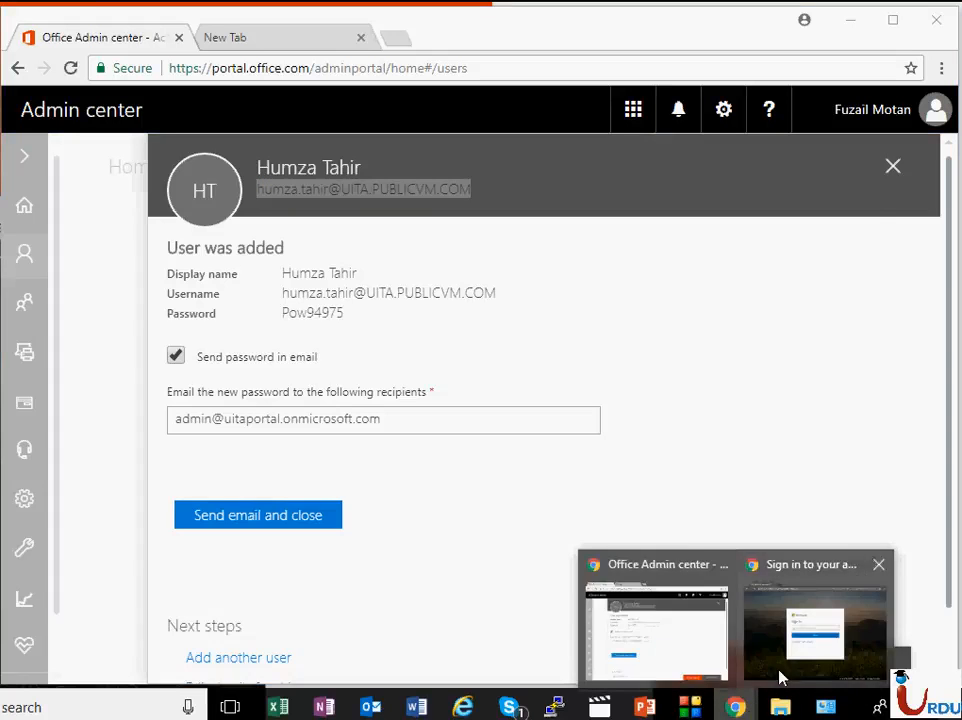
left_click(780, 660)
key("ctrl+v")
left_click(467, 566)
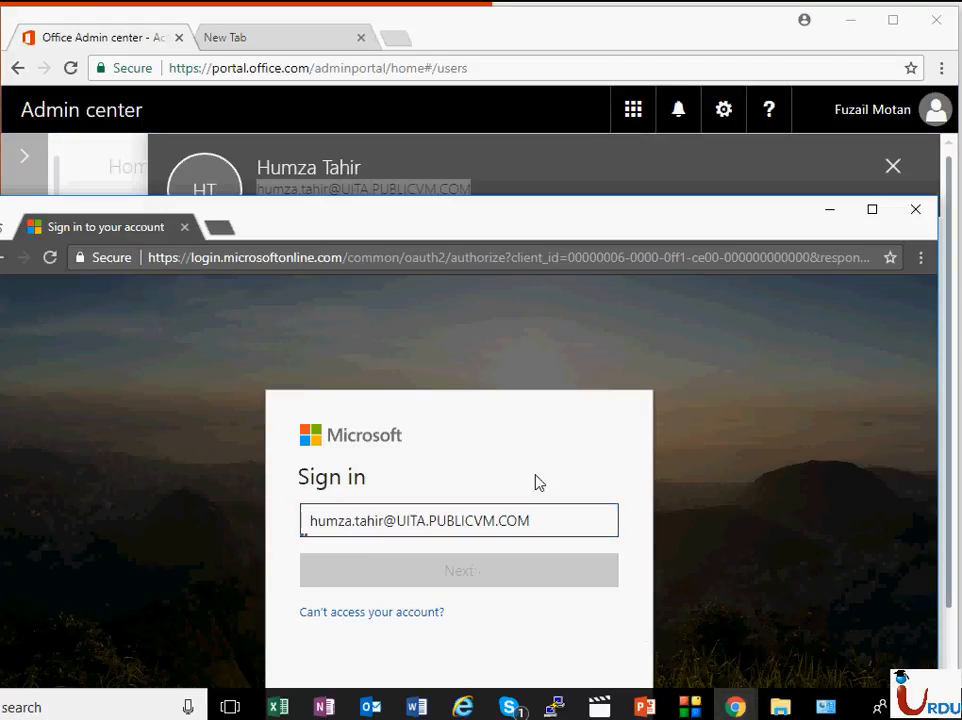
- Copy the temporary password from the admin center and submit it on the sign-in page
left_click_drag(500, 198, 477, 486)
left_click_drag(345, 315, 270, 325)
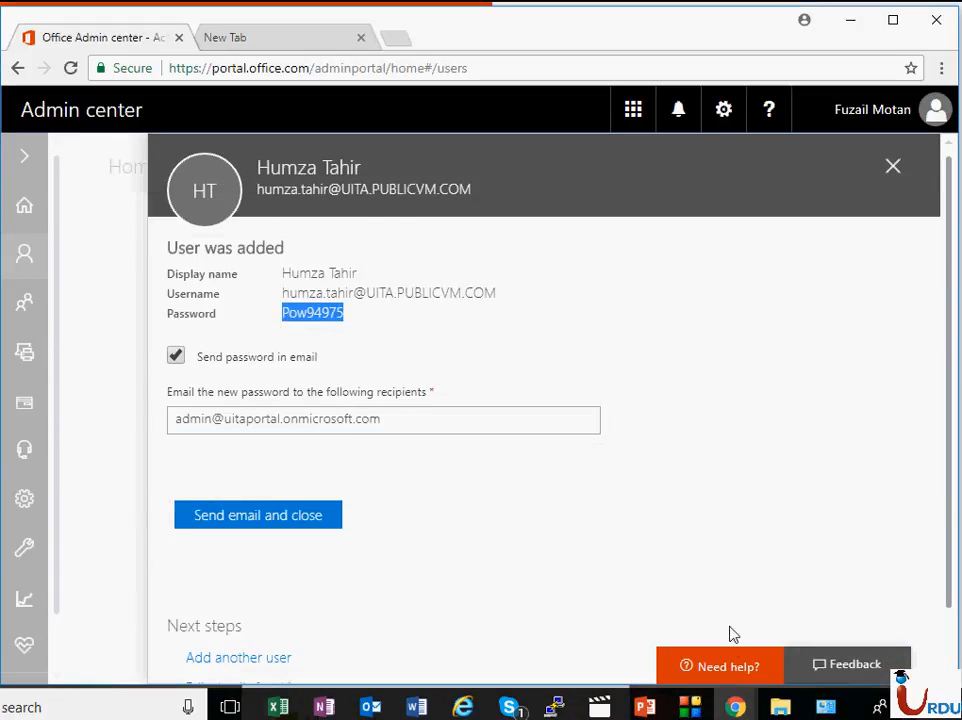
mouse_move(735, 707)
left_click(765, 628)
left_click_drag(539, 520, 585, 187)
left_click(359, 522)
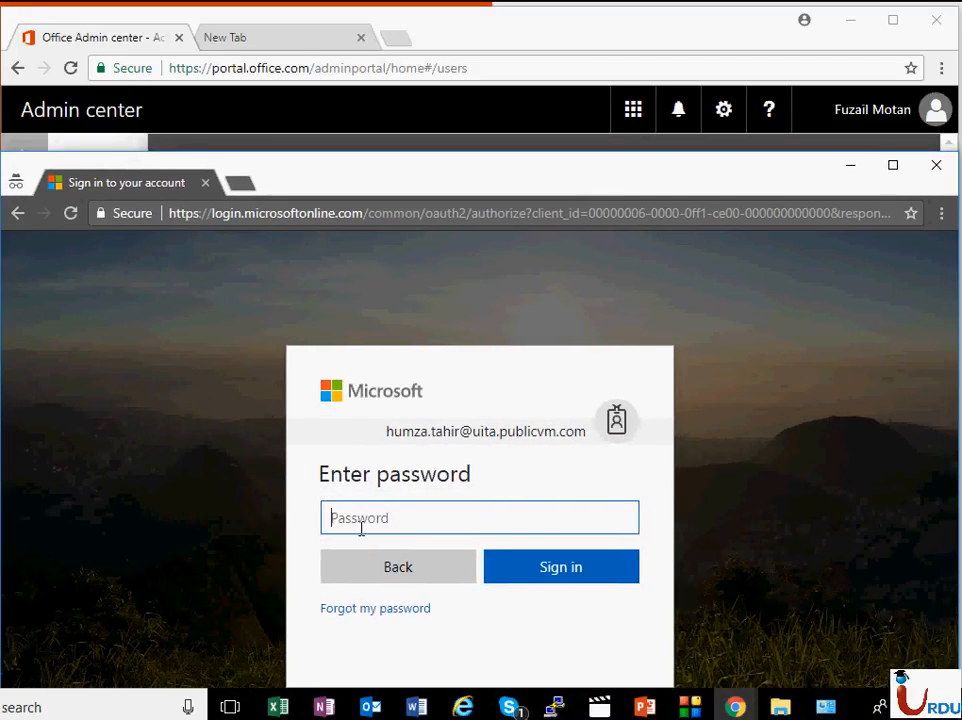
type("•••••••••")
left_click(501, 566)
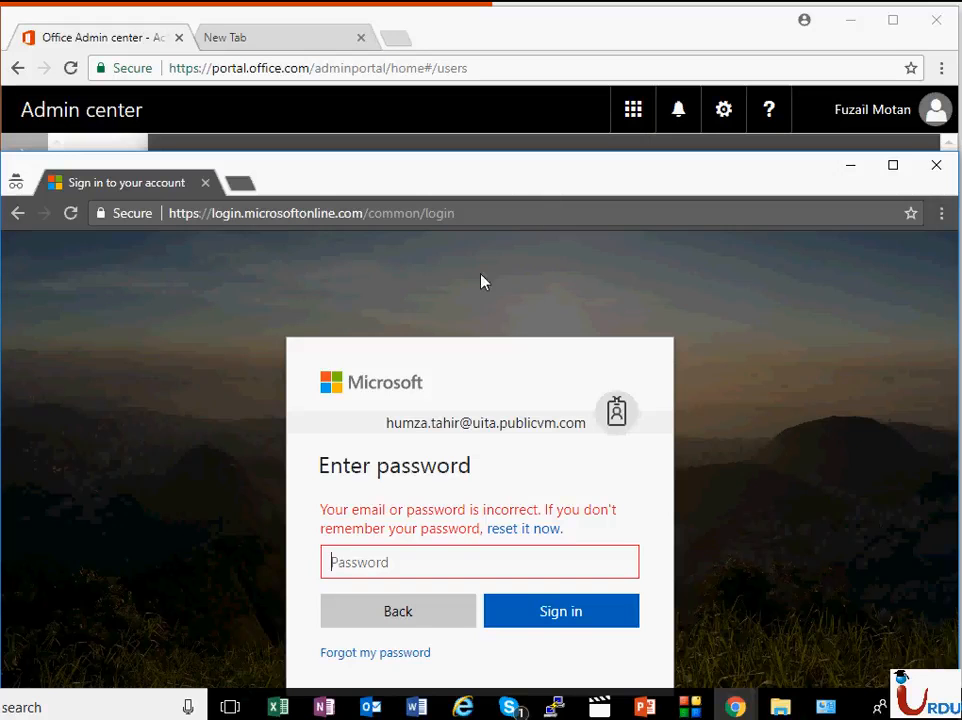
- Check the copied temporary password by pasting it into a private tab's address bar
left_click_drag(511, 193, 487, 533)
left_click(286, 310)
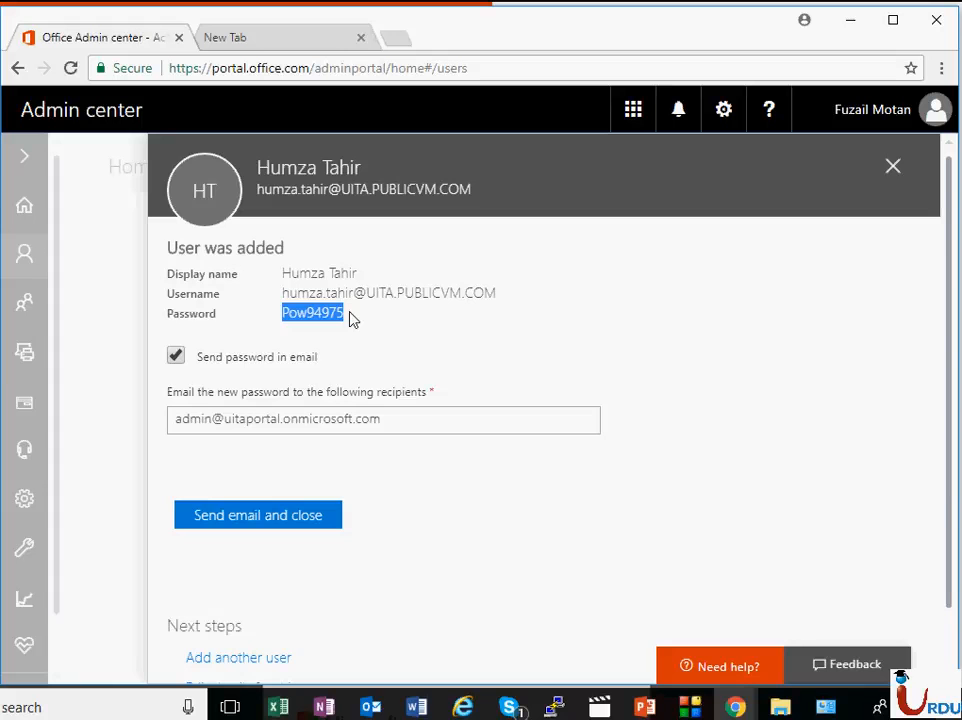
left_click(735, 707)
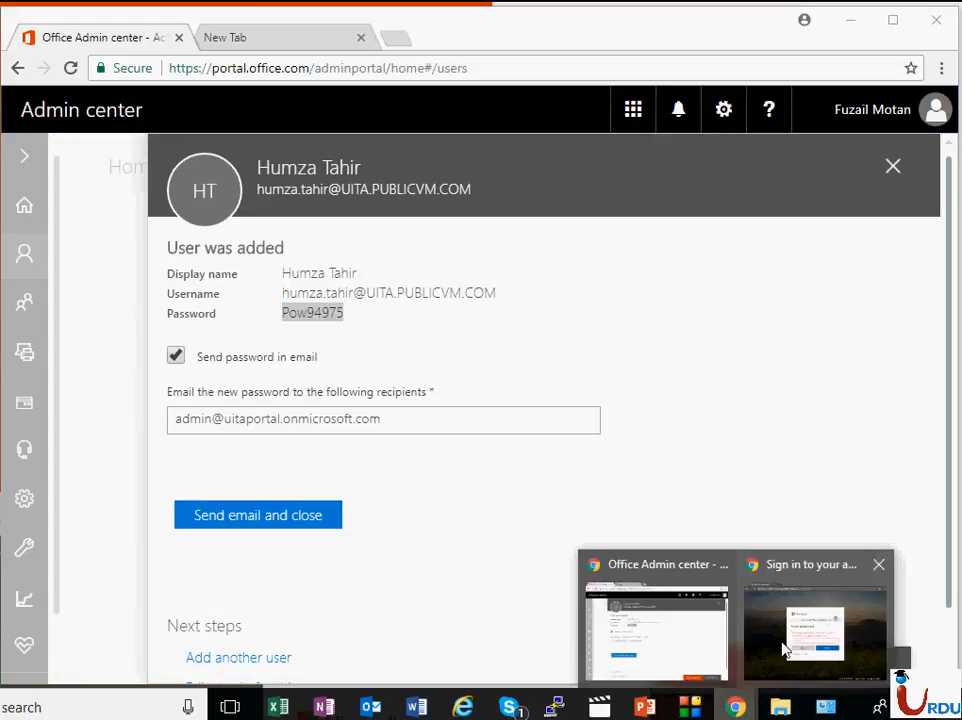
left_click(771, 662)
left_click_drag(619, 518, 660, 160)
left_click(258, 165)
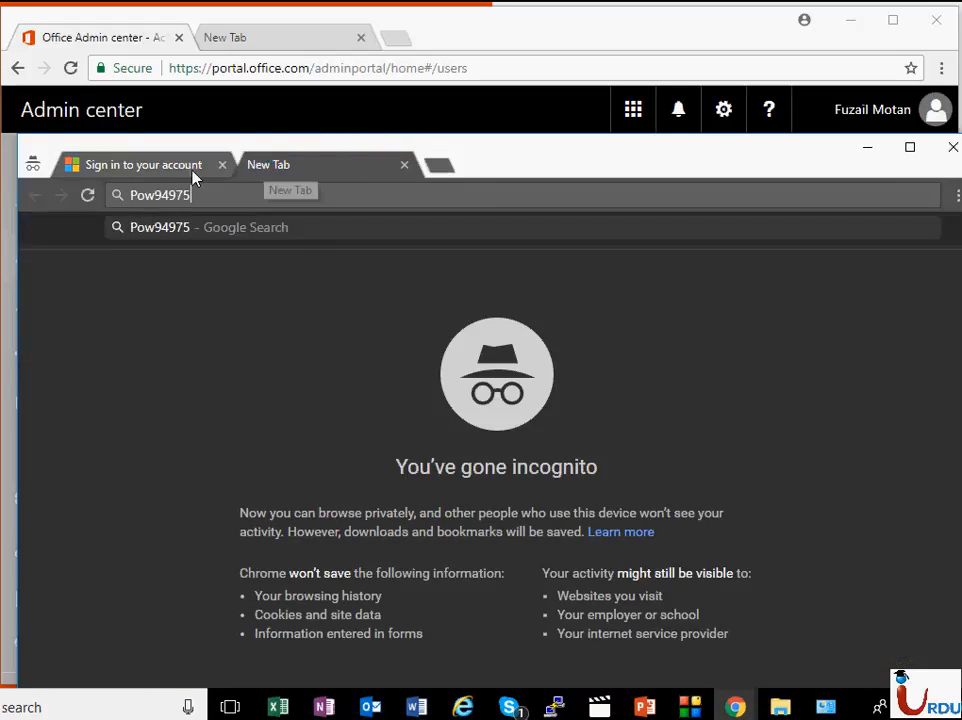
key("ctrl+a")
key("ctrl+x")
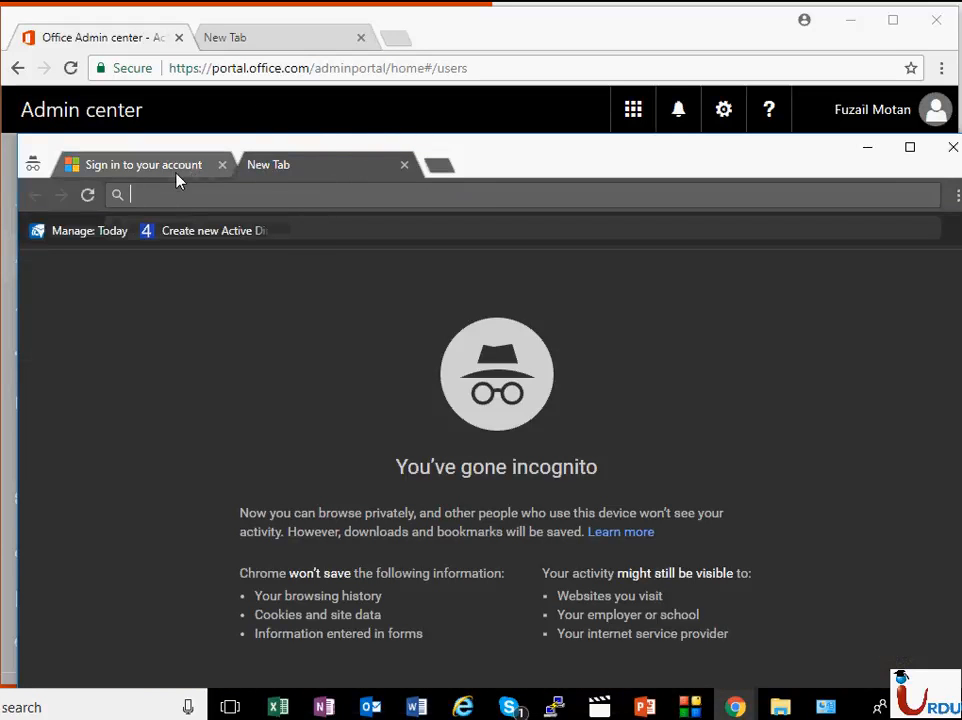
left_click_drag(550, 176, 553, 404)
key("ctrl+v")
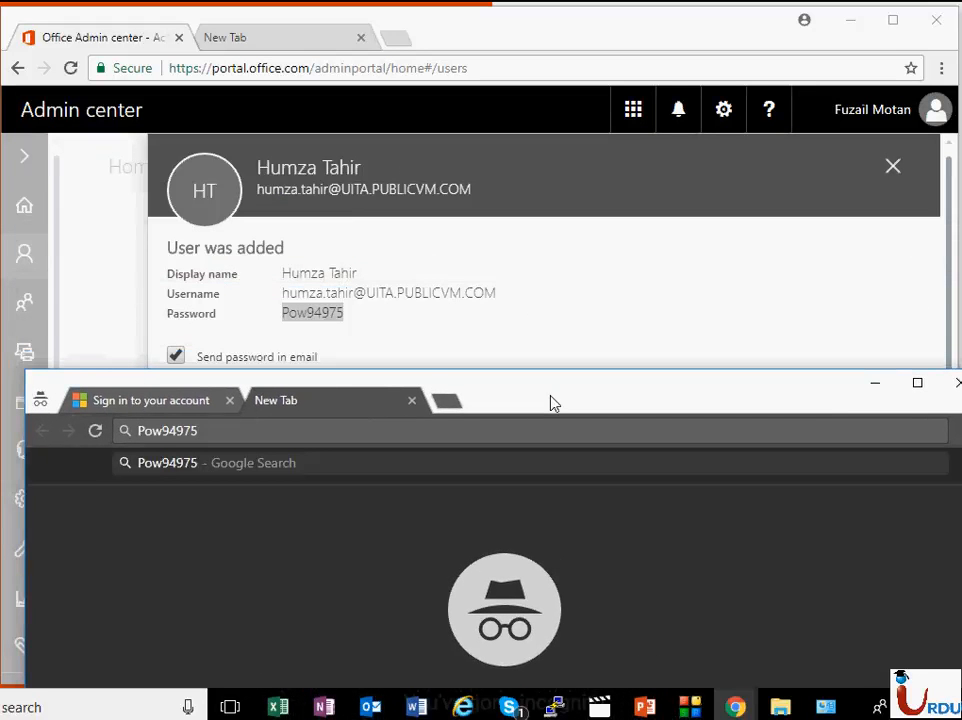
key("ctrl+a")
- Copy the temporary password again from the user's details and resubmit it to sign in
left_click(429, 361)
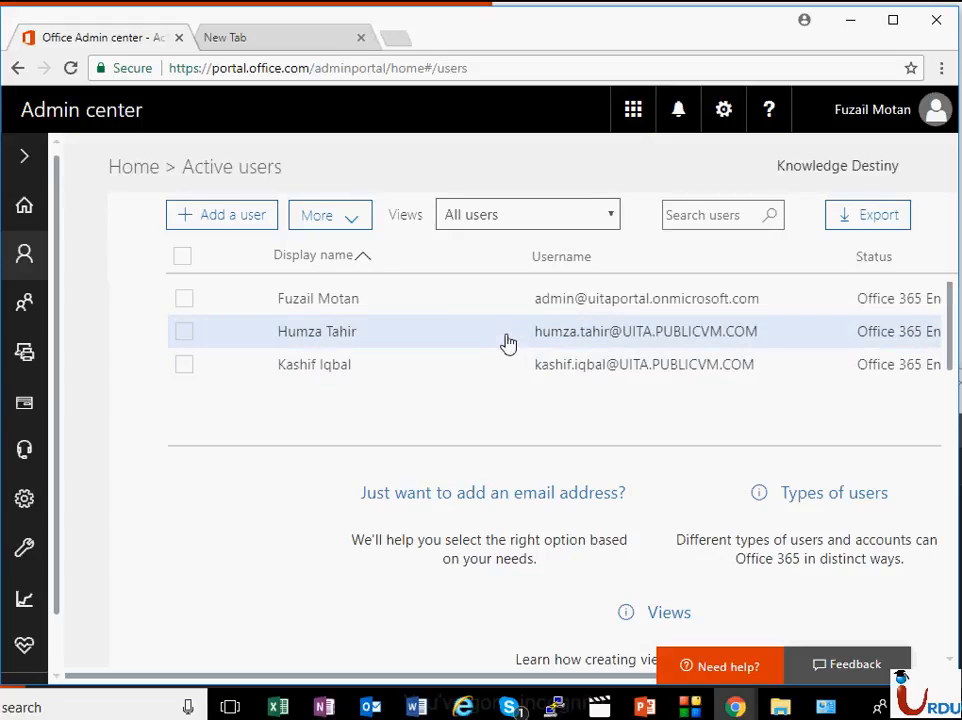
left_click(505, 335)
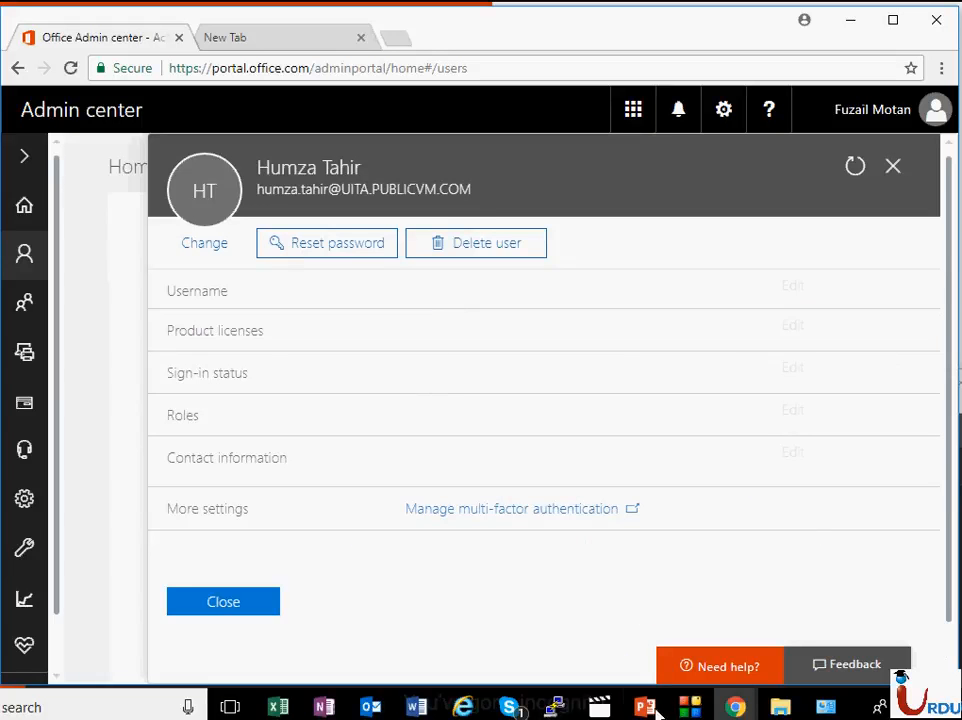
mouse_move(735, 707)
left_click(830, 630)
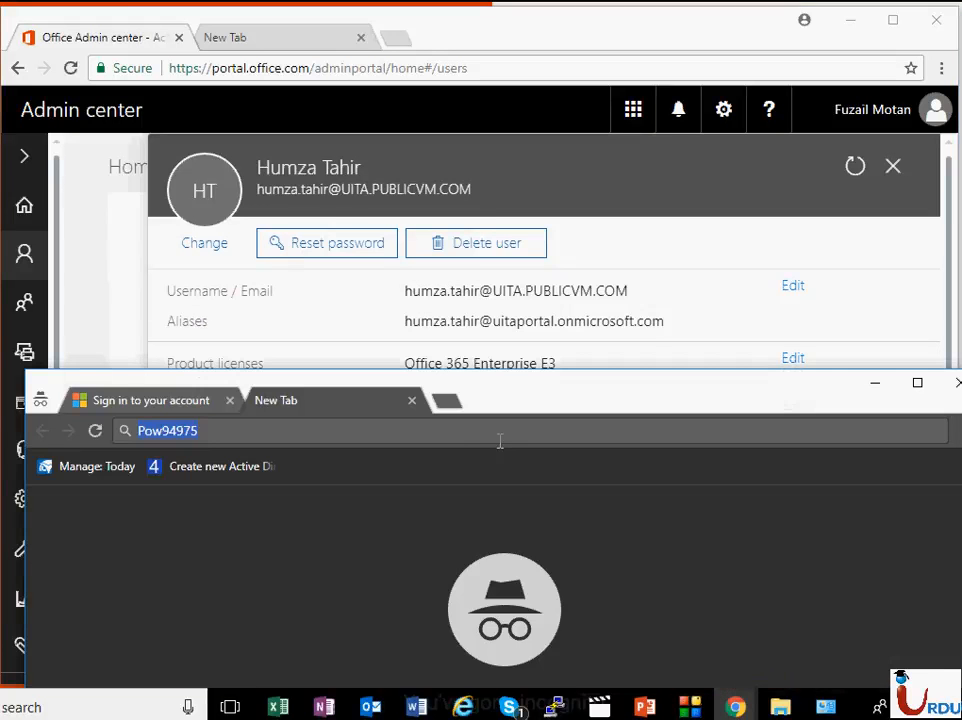
left_click(158, 405)
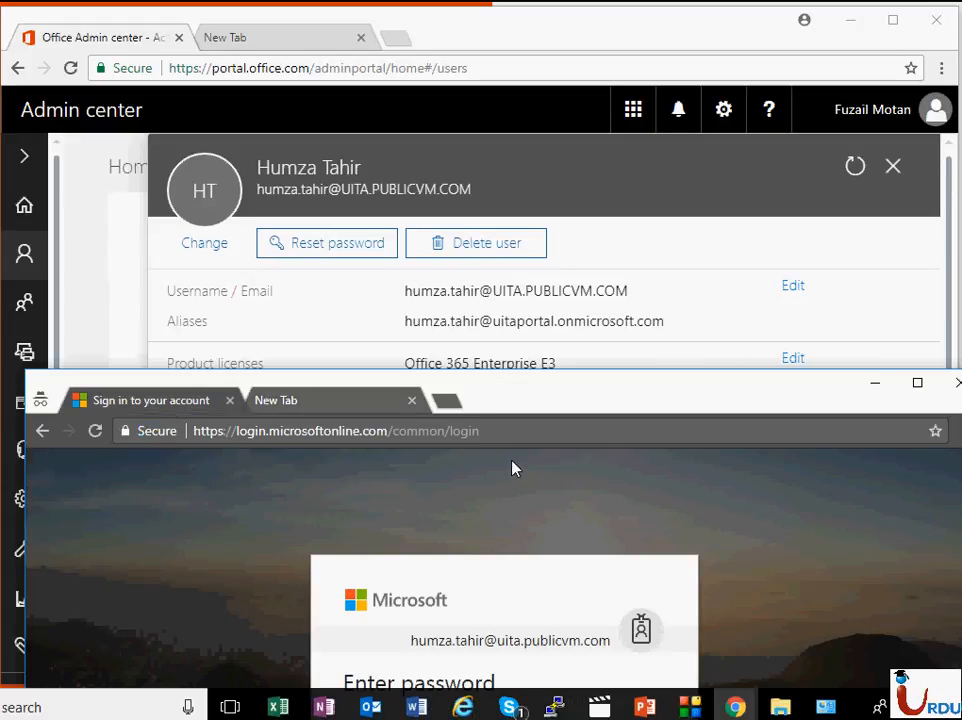
left_click_drag(603, 412, 575, 238)
key("ctrl+v")
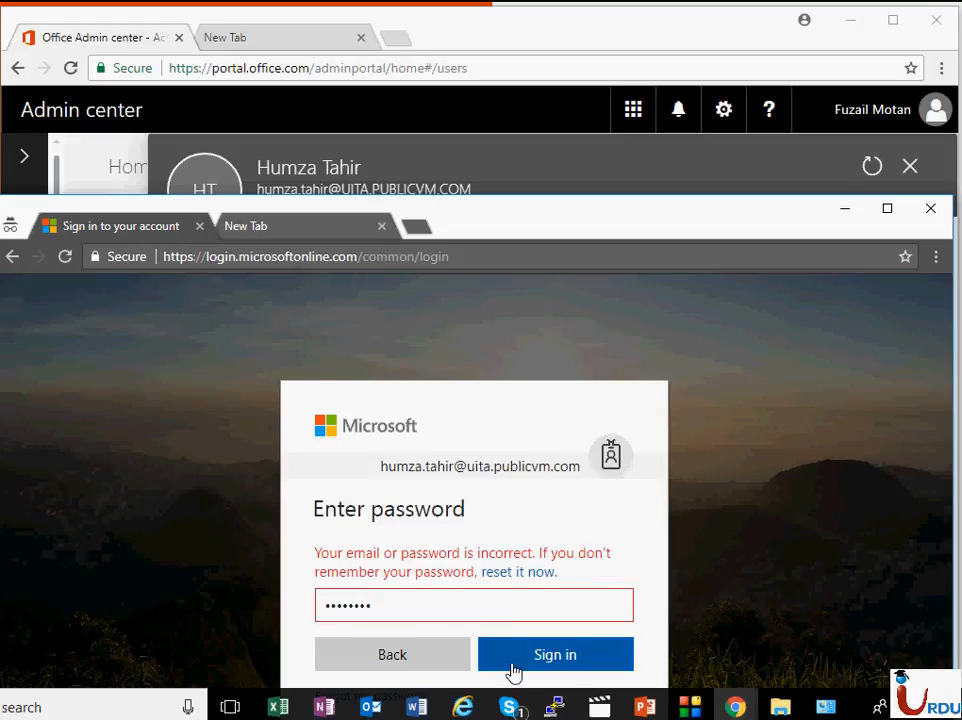
left_click(507, 645)
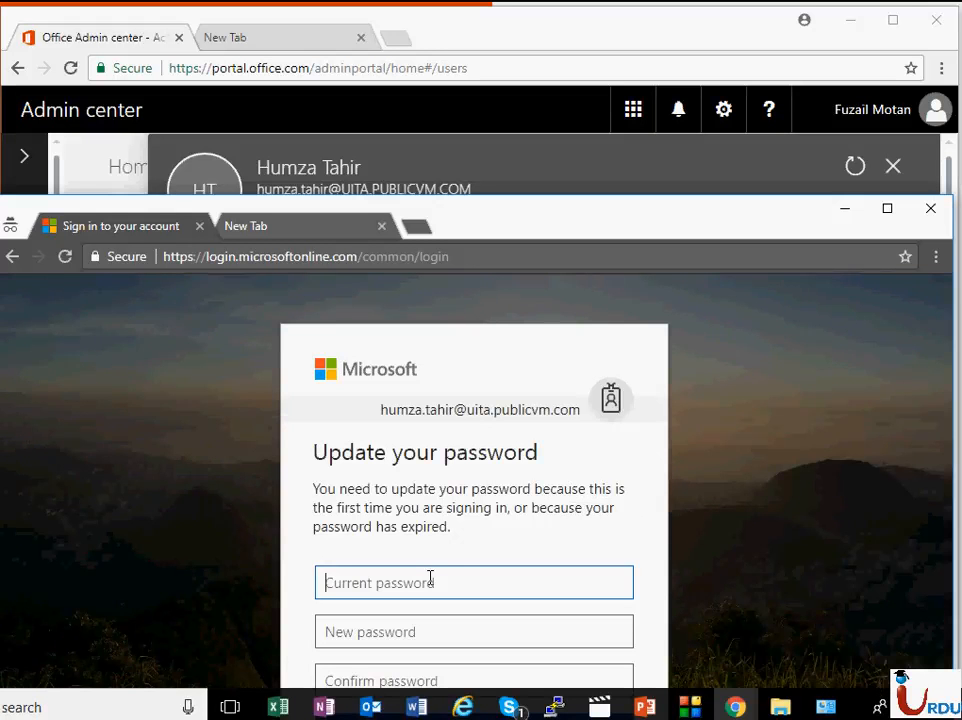
- Enter the temporary password, a new password twice, submit, then answer No to staying signed in
type("********")
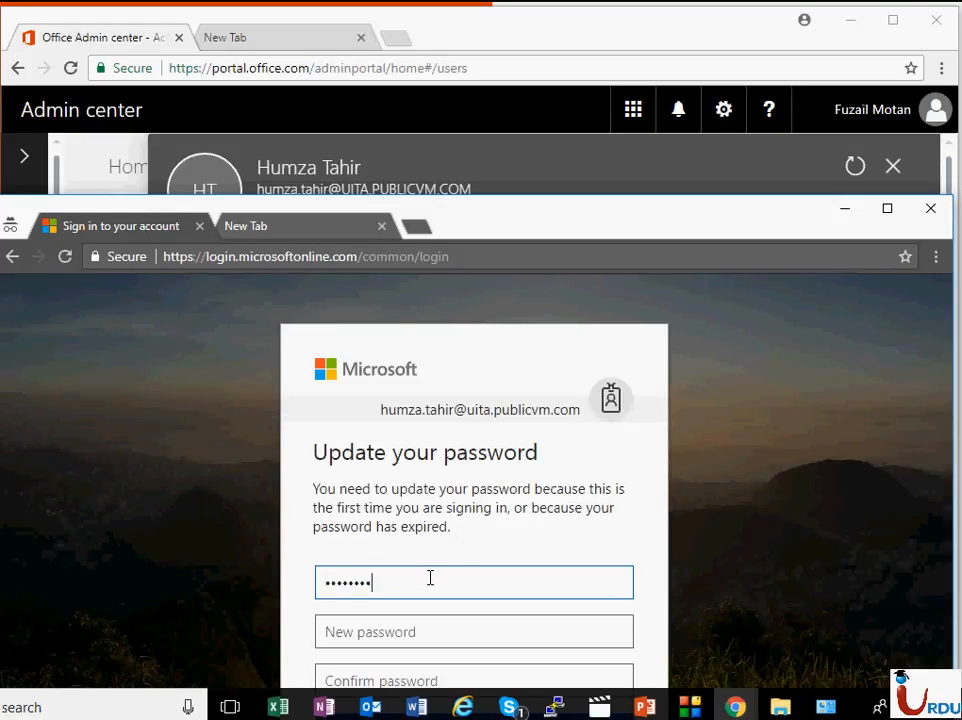
left_click(418, 630)
type("*")
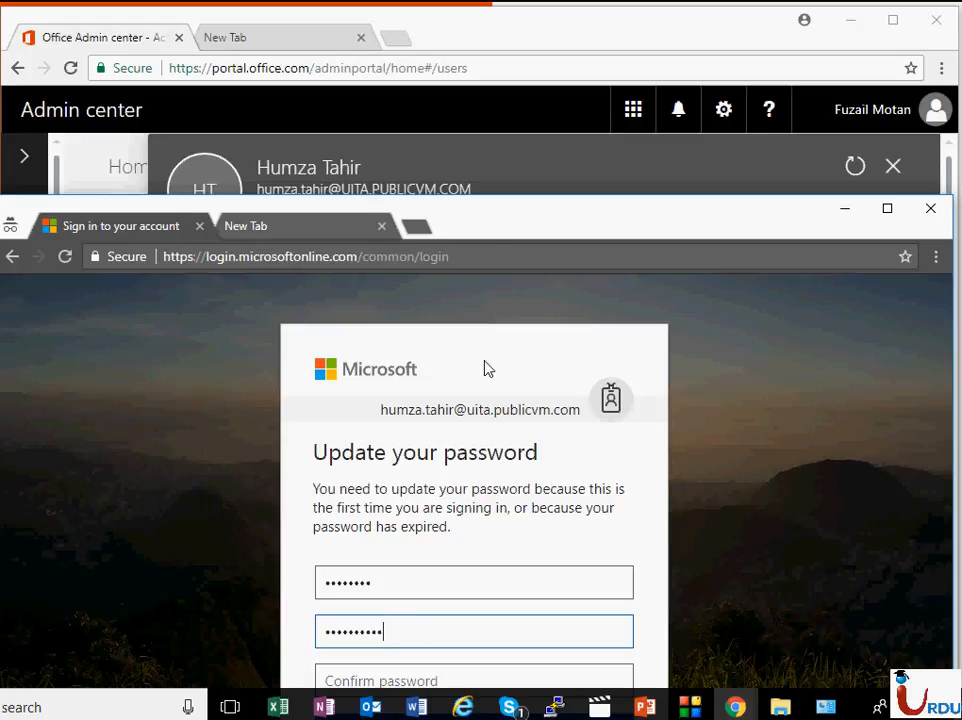
left_click(461, 679)
type("*")
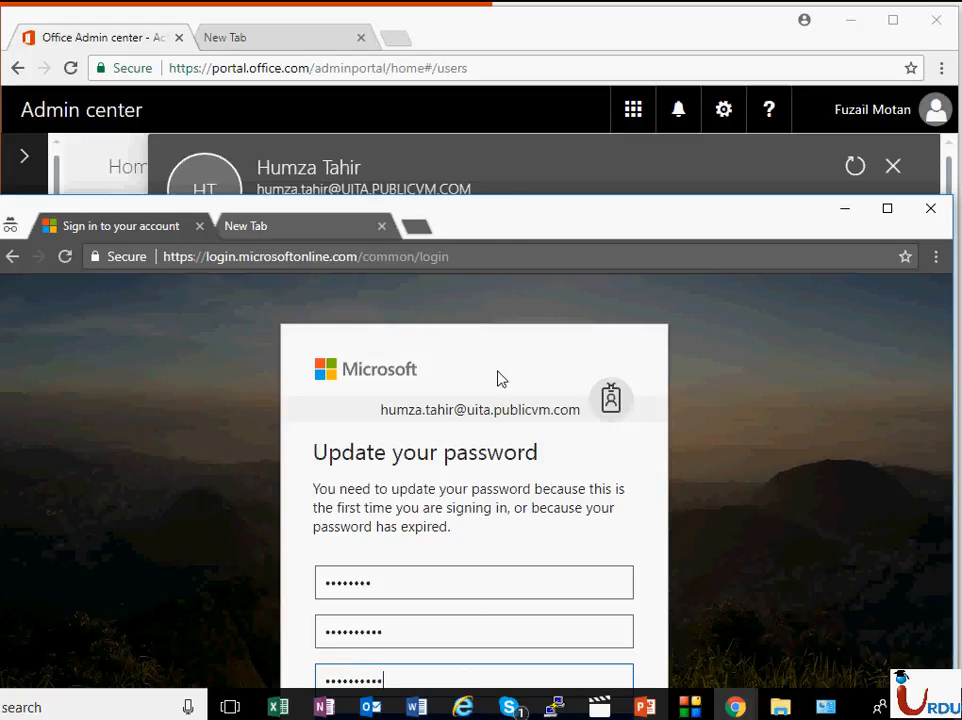
left_click_drag(515, 226, 526, 82)
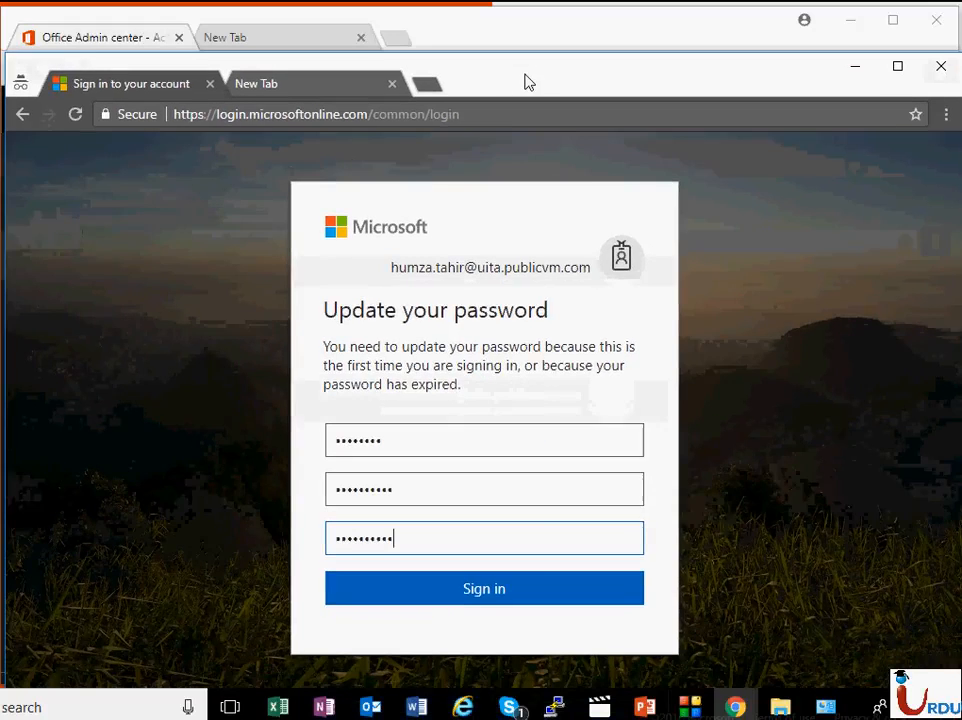
left_click(537, 586)
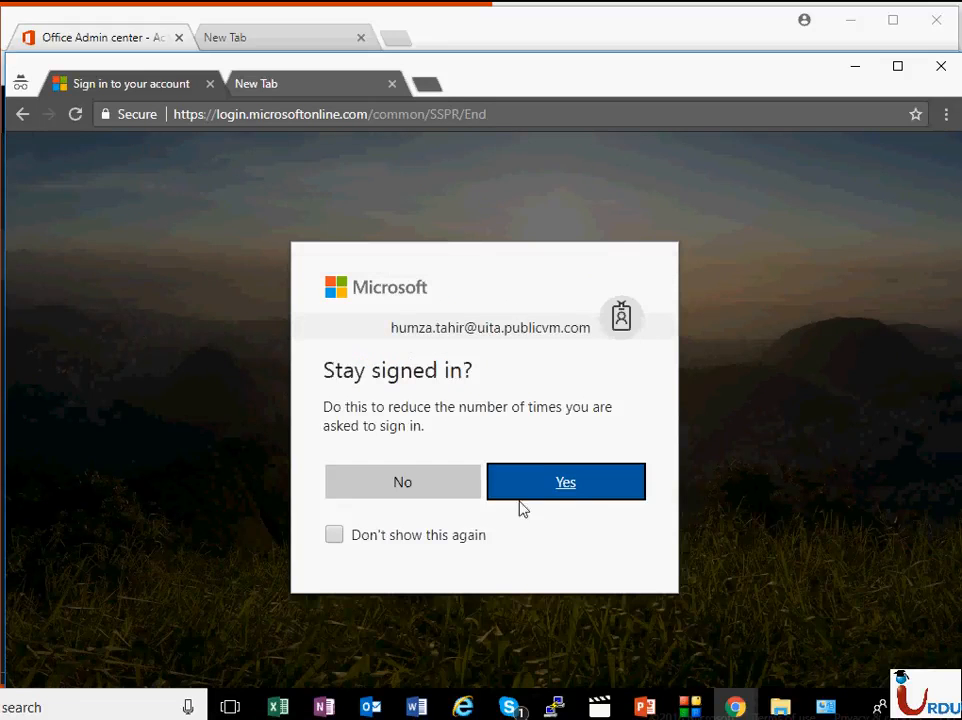
left_click(468, 497)
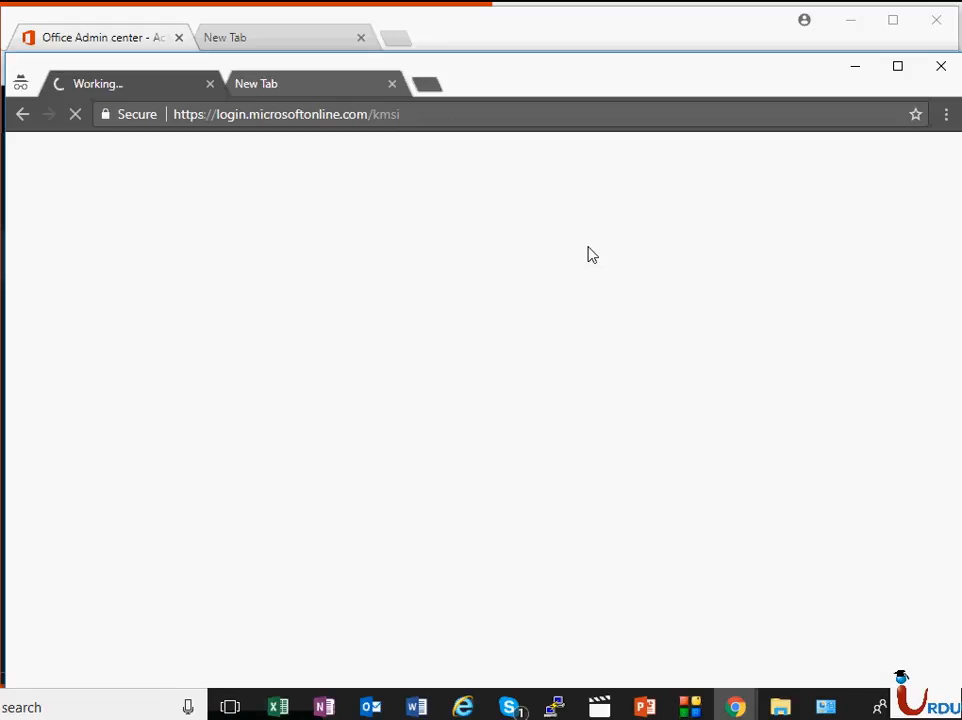
- Click through and close the Office 365 welcome tour
left_click_drag(655, 82, 668, 359)
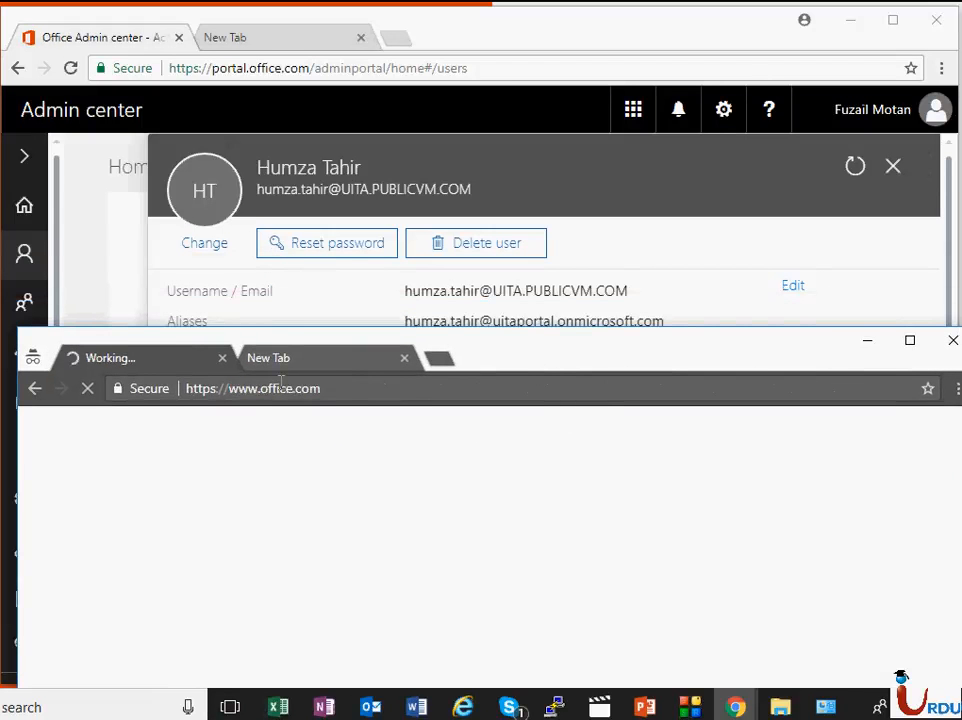
left_click_drag(533, 352, 517, 38)
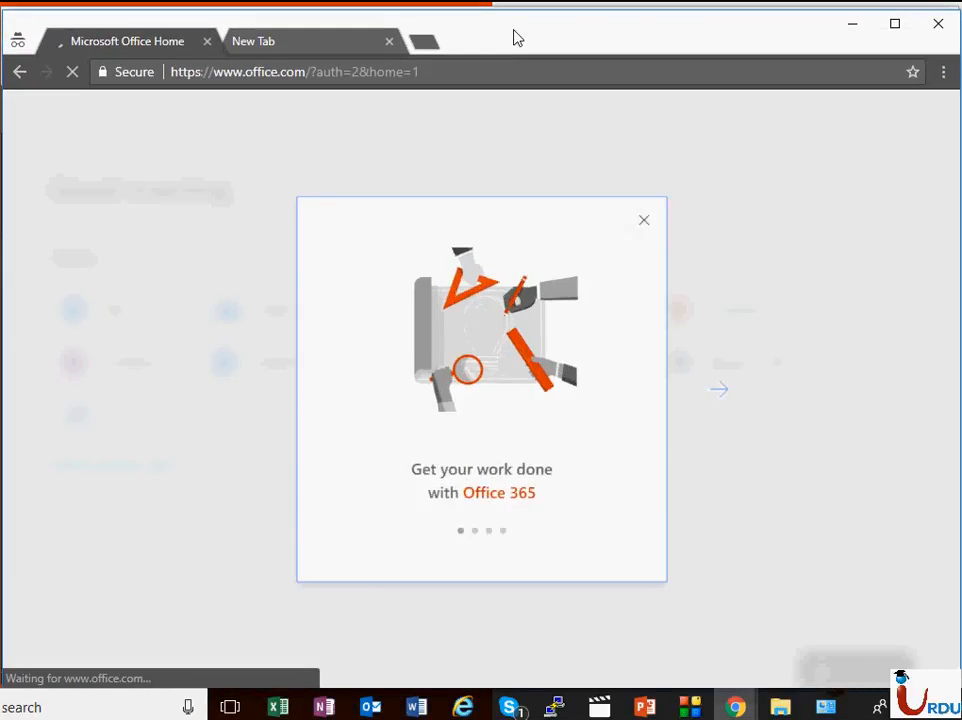
left_click(754, 404)
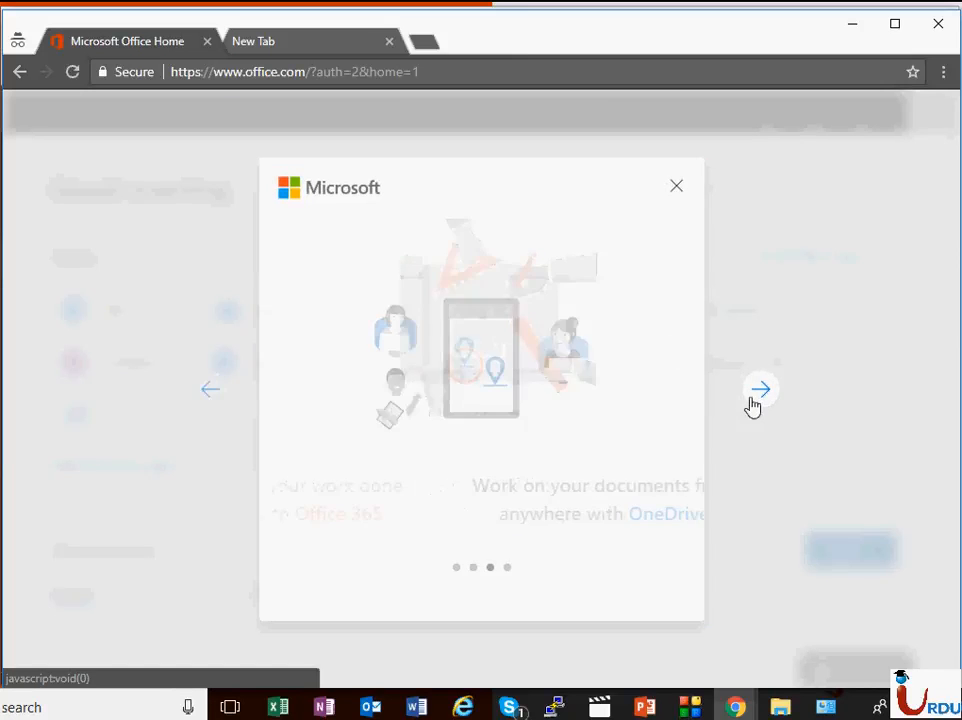
left_click(751, 404)
left_click(751, 404)
left_click(751, 404)
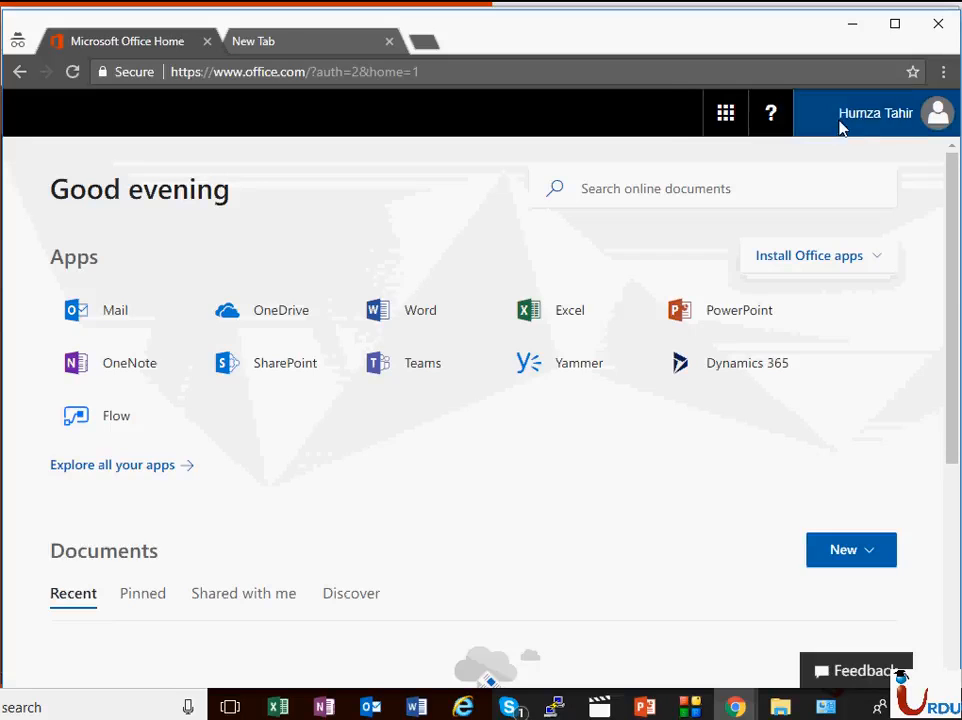
- View the account panel, then browse the Office 365 app launcher tiles
left_click(920, 123)
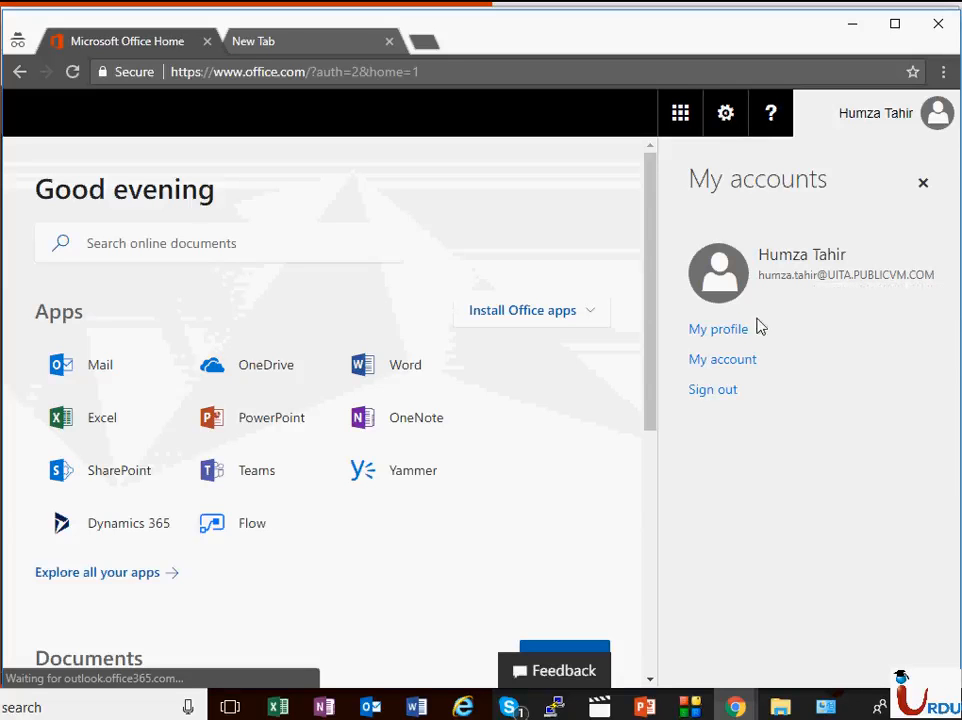
left_click(681, 112)
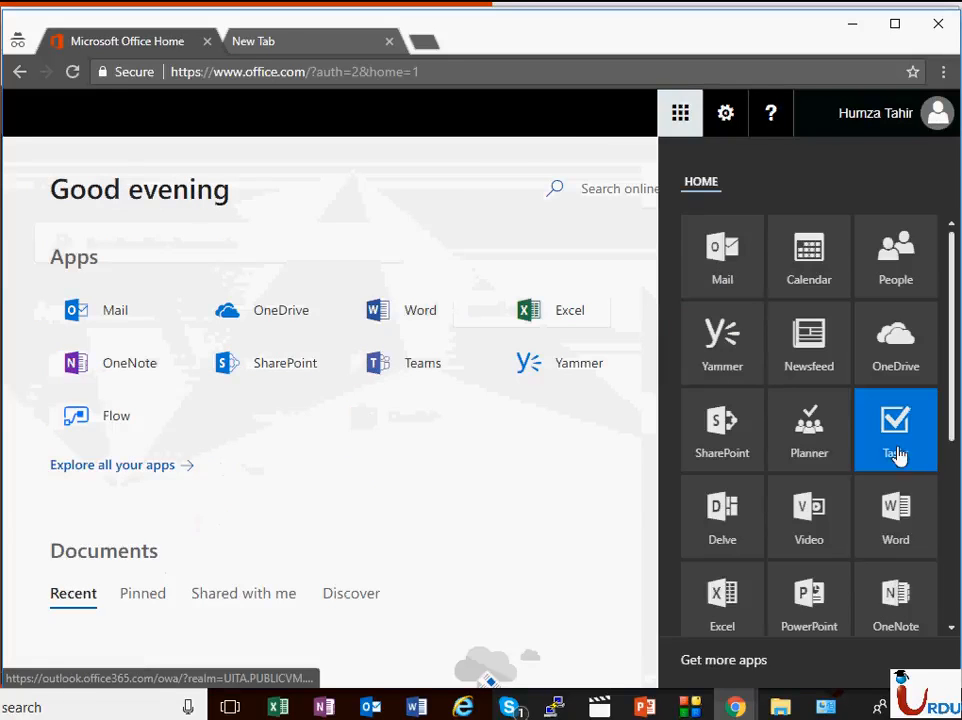
mouse_move(955, 408)
left_mouse_down()
mouse_move(953, 600)
mouse_move(953, 425)
left_mouse_up()
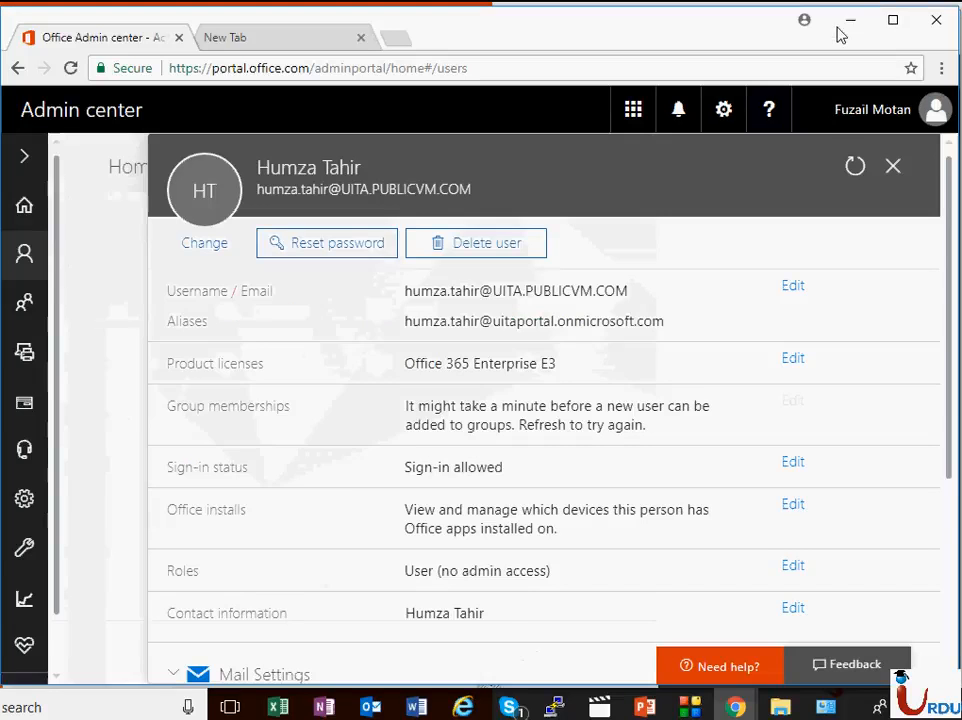
- Close the user's details panel and view the signed-in admin's account address
left_click(893, 165)
left_click(878, 122)
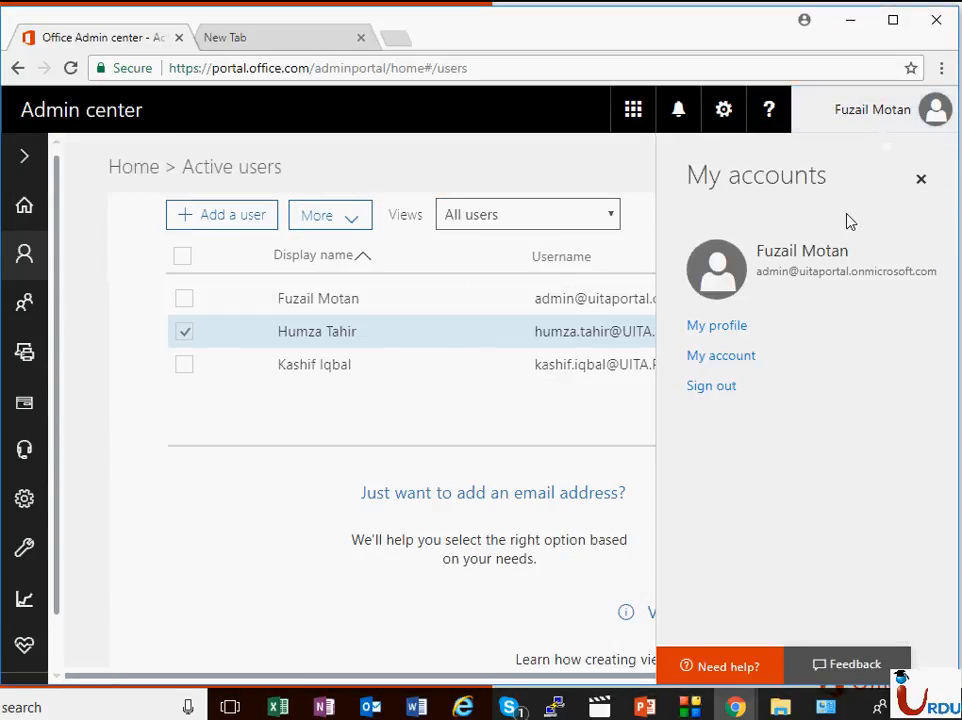
left_click_drag(755, 272, 936, 275)
- Browse the Office 365 app list, then bring the Admin center window back to the front
left_click(638, 118)
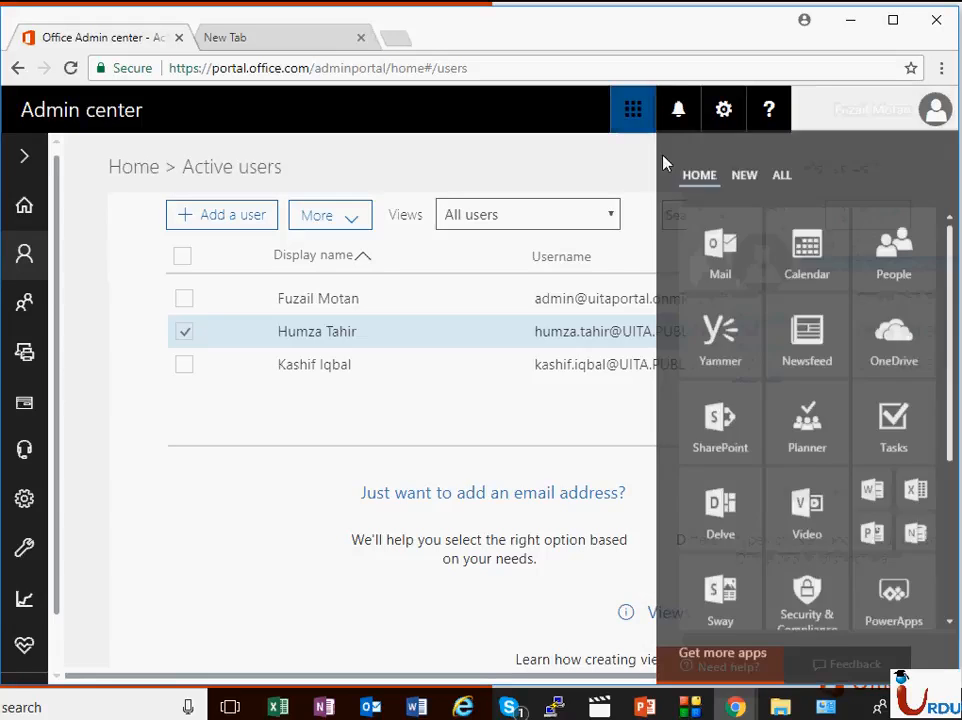
scroll(953, 348, "down", 3)
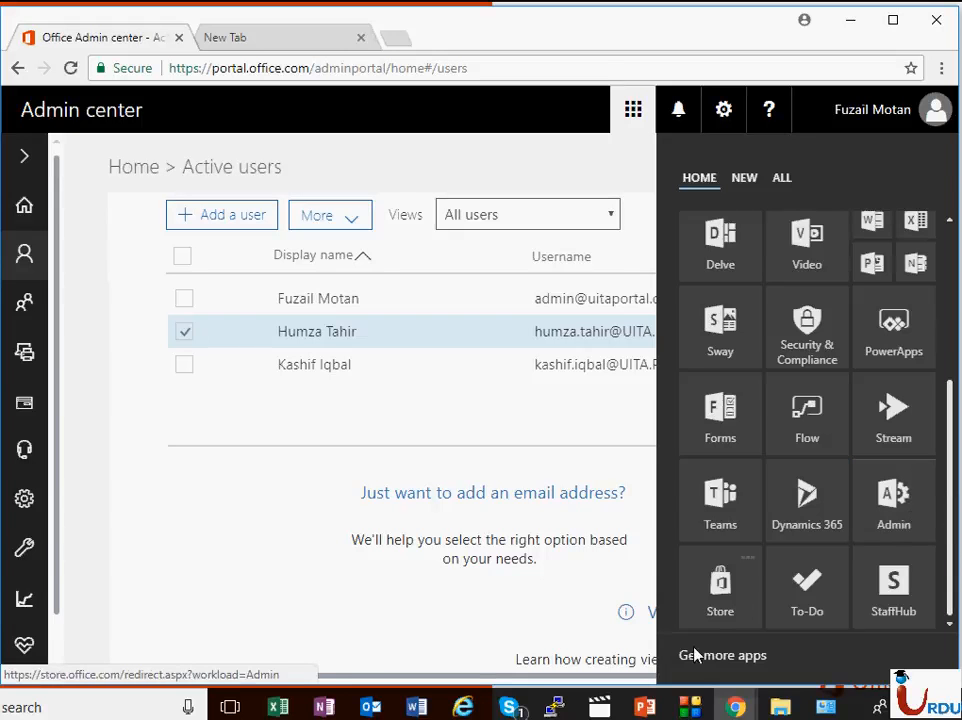
mouse_move(735, 705)
left_click(627, 578)
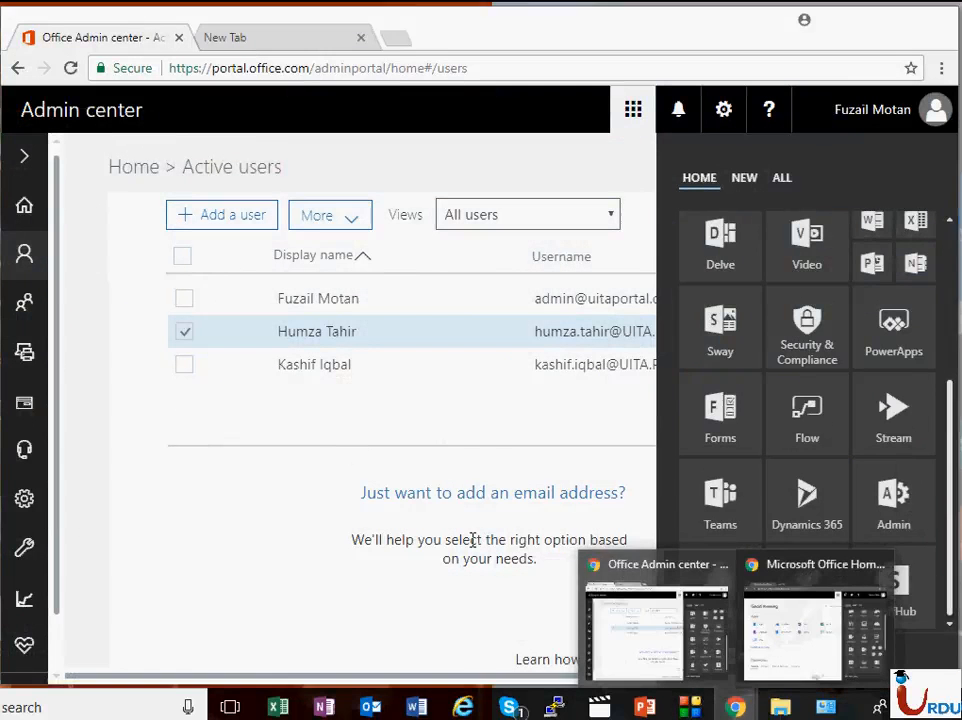
left_click(397, 520)
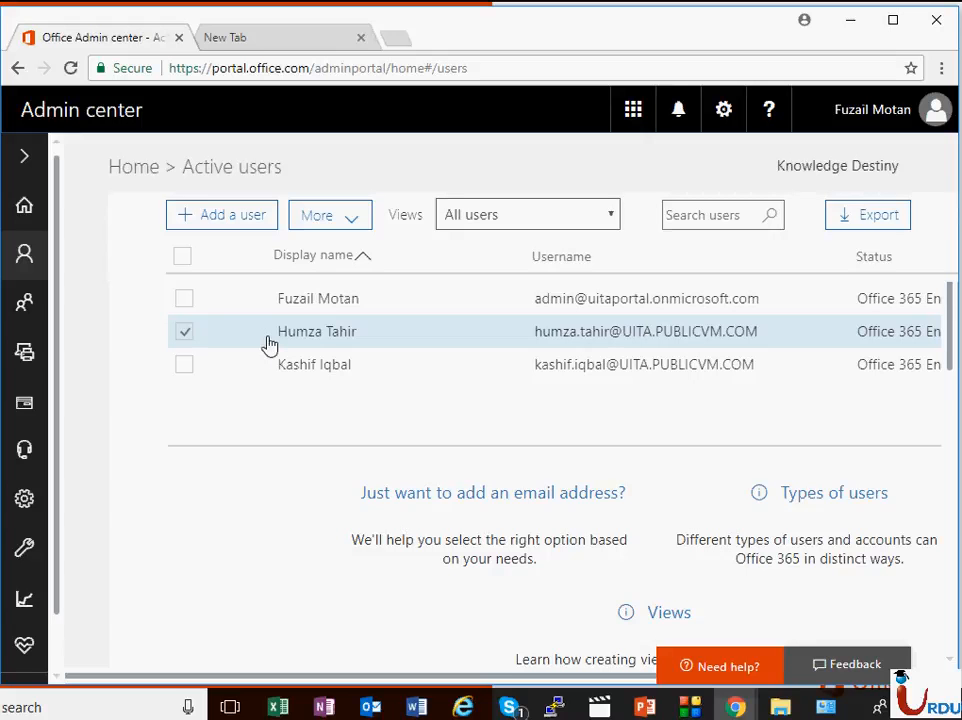
- Load the Exchange admin center at outlook.office365.com/ecp in the new tab
left_click(258, 46)
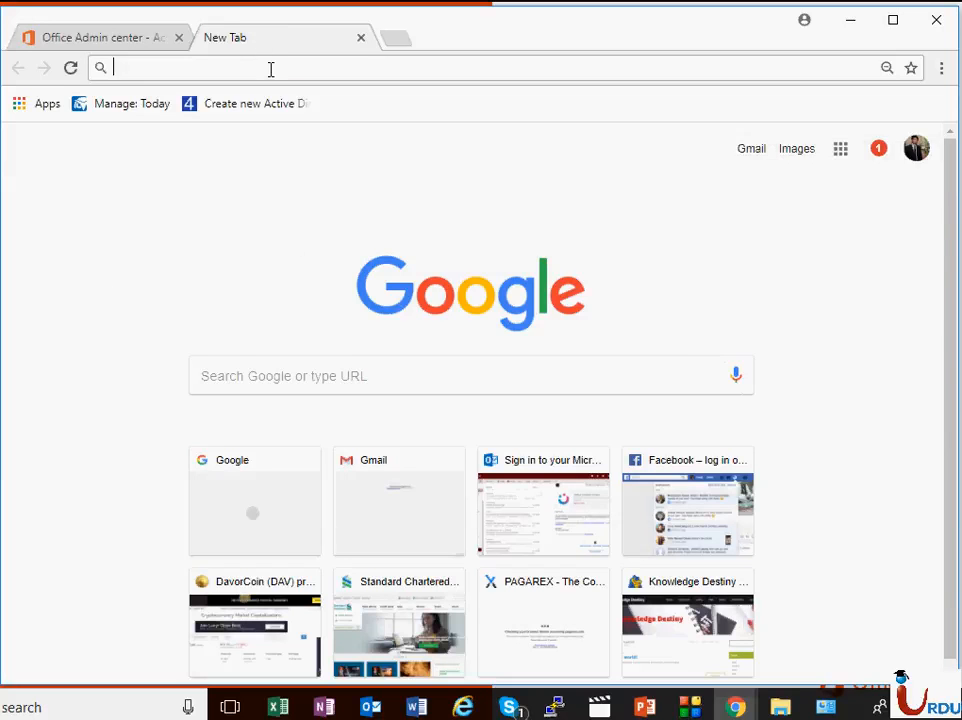
type("outl")
key("Right")
type("/e")
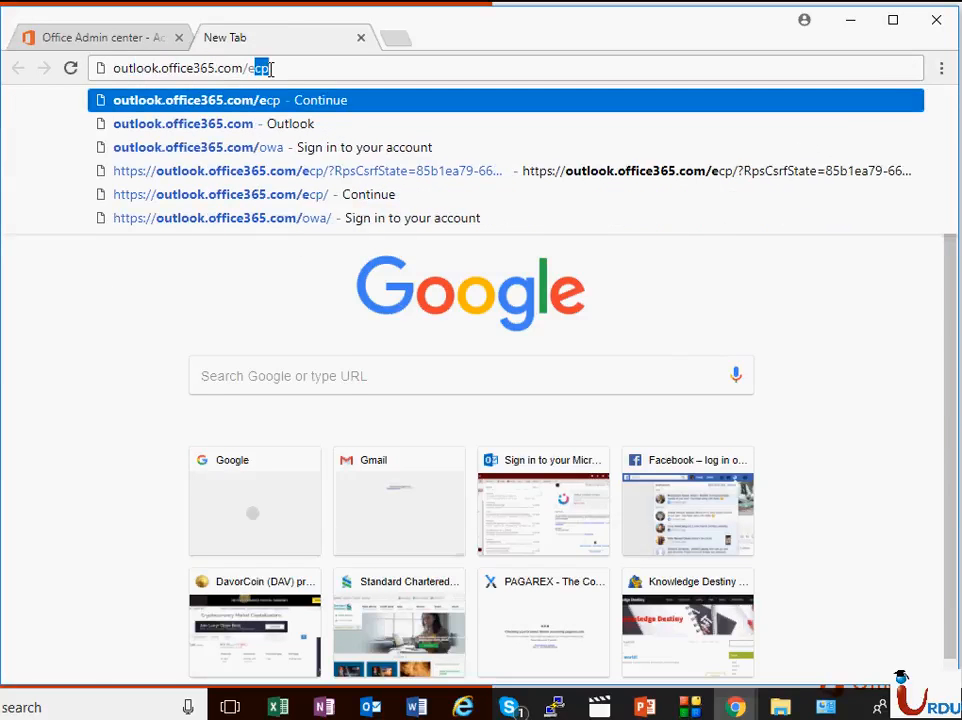
key("Return")
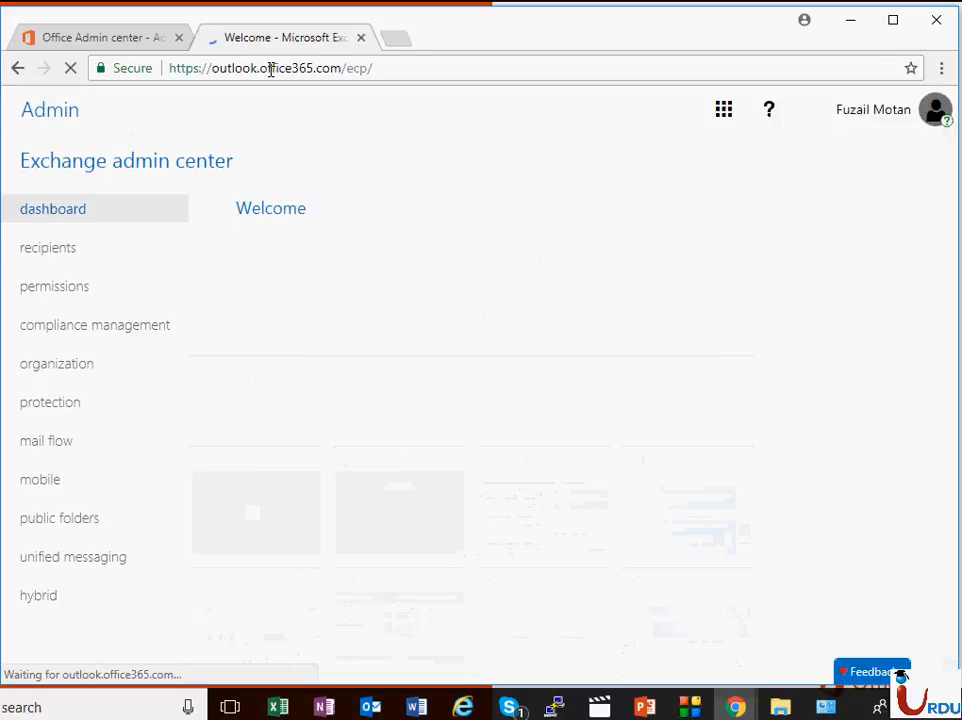
- Show the recipients' mailbox list and the second user's mailbox details, then go to the private window
left_click(106, 247)
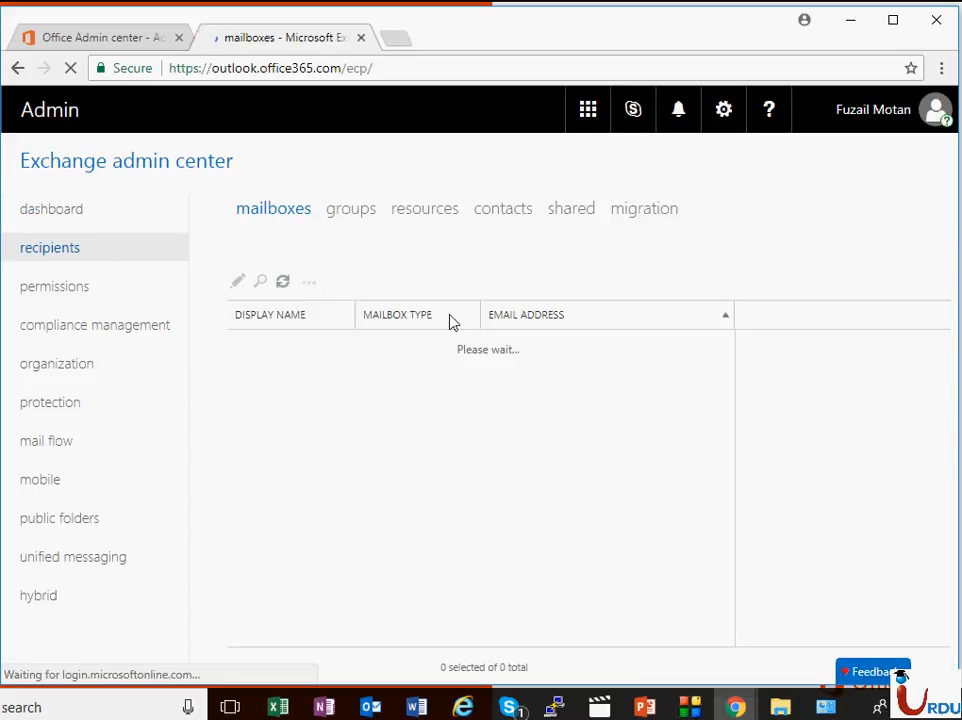
left_click(340, 367)
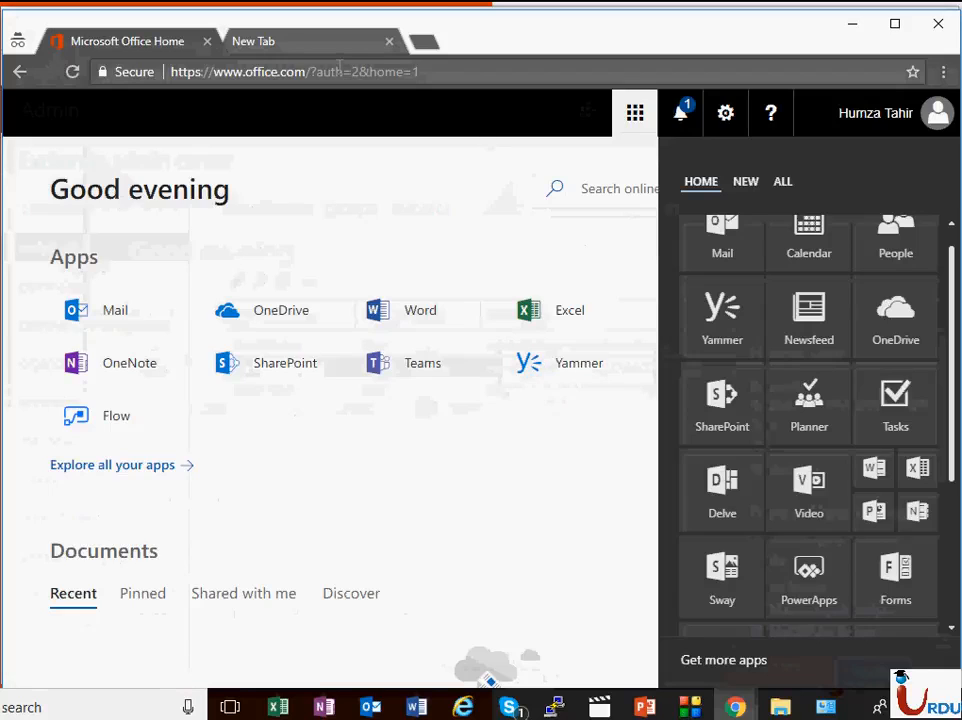
left_click(343, 45)
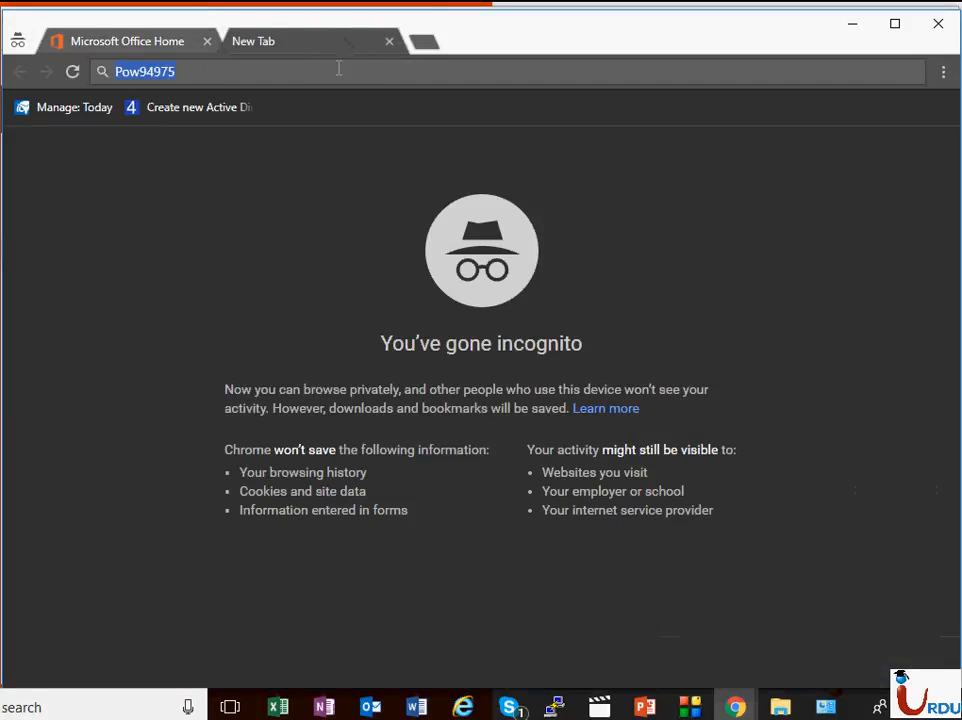
- Load Outlook on the web at outlook.office365.com/owa in the private window
type("ou")
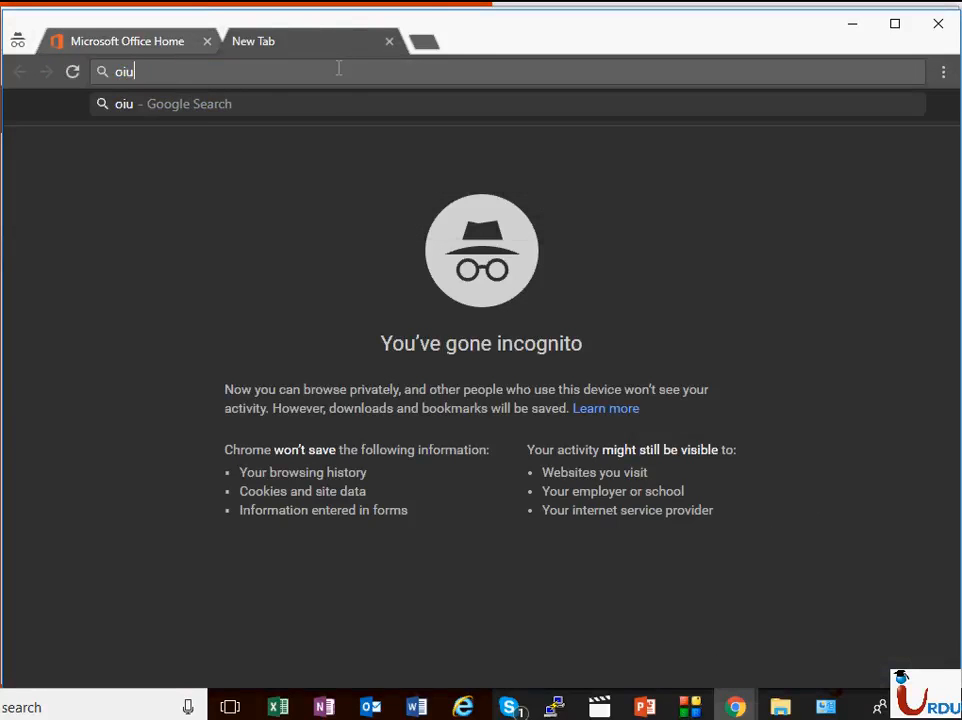
key("End")
key("BackSpace")
key("BackSpace")
key("BackSpace")
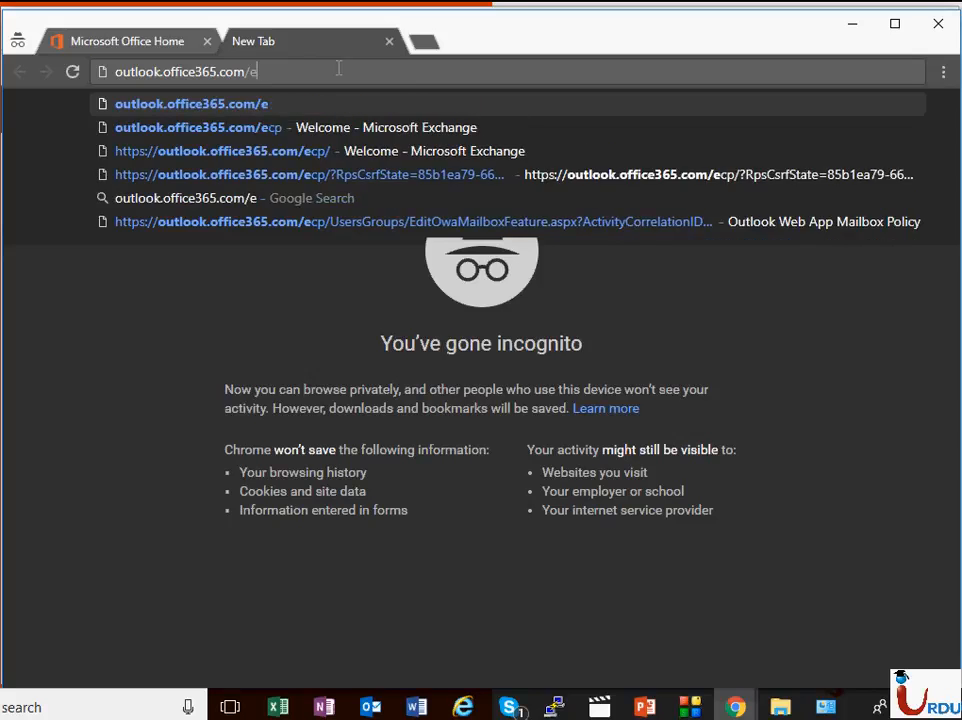
type("pw")
key("BackSpace")
key("BackSpace")
type("owa")
key("Return")
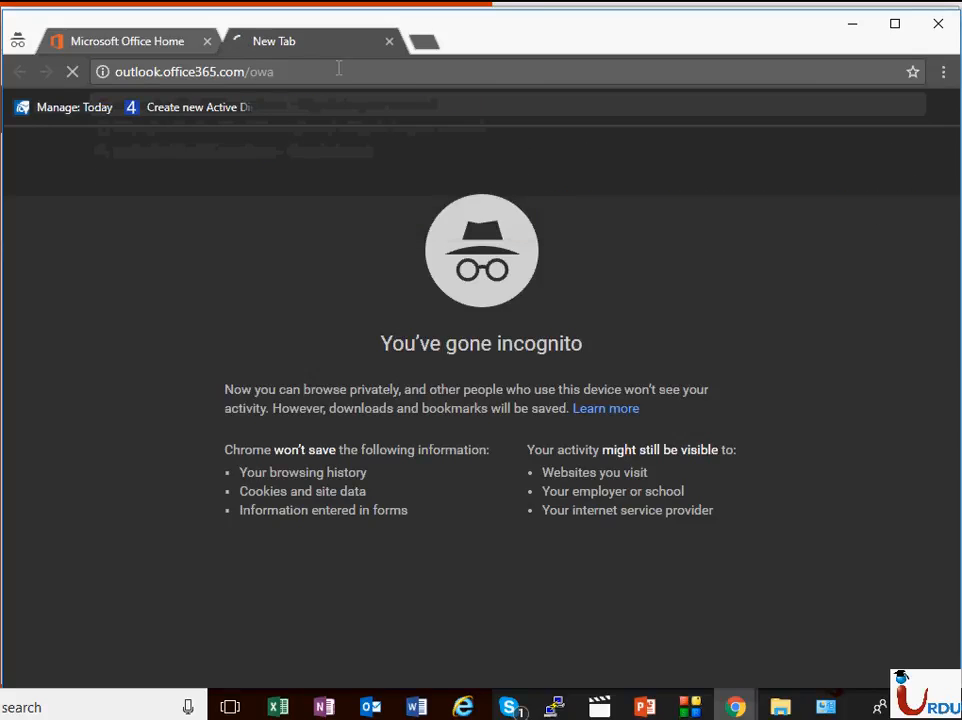
left_click(185, 43)
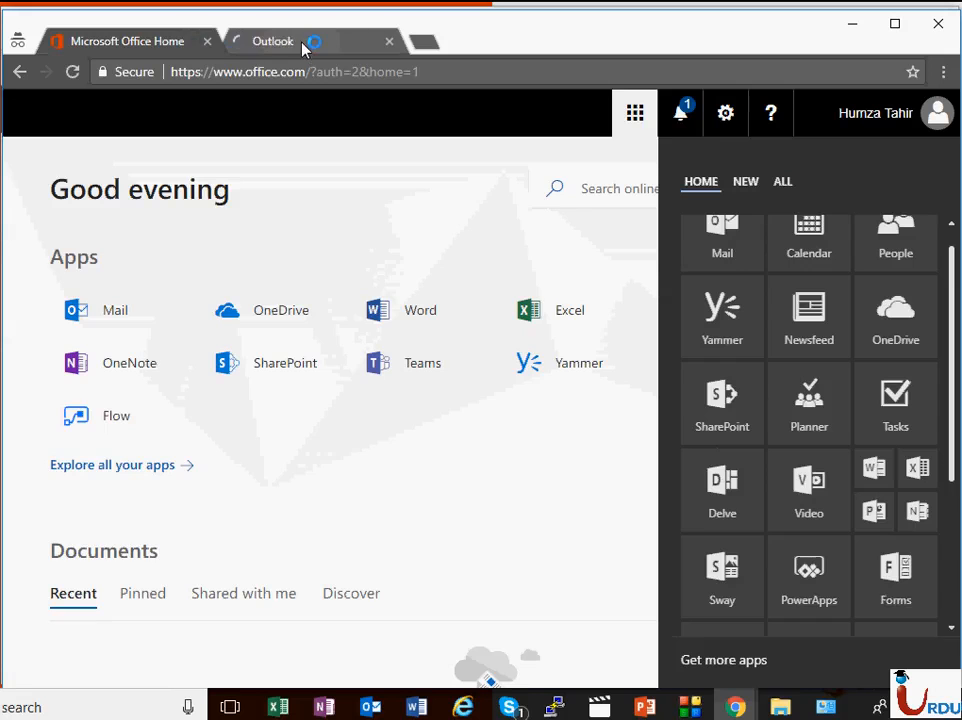
left_click(300, 47)
- Set the time zone to (UTC+05:00) Islamabad, Karachi and save
left_click(511, 442)
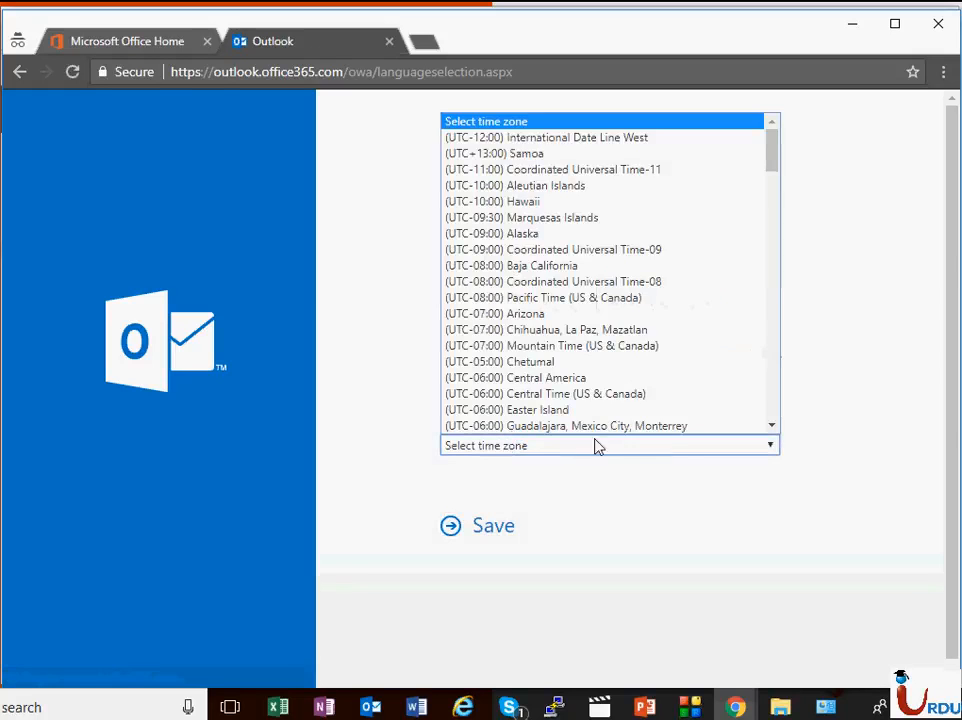
left_click_drag(775, 146, 790, 318)
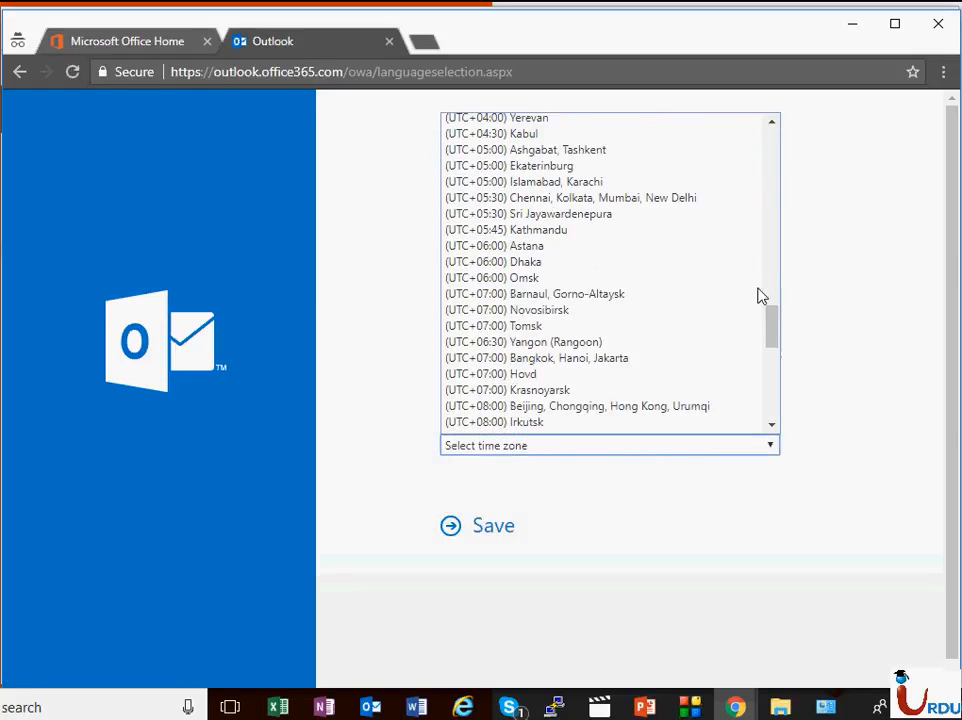
left_click(596, 181)
left_click(479, 523)
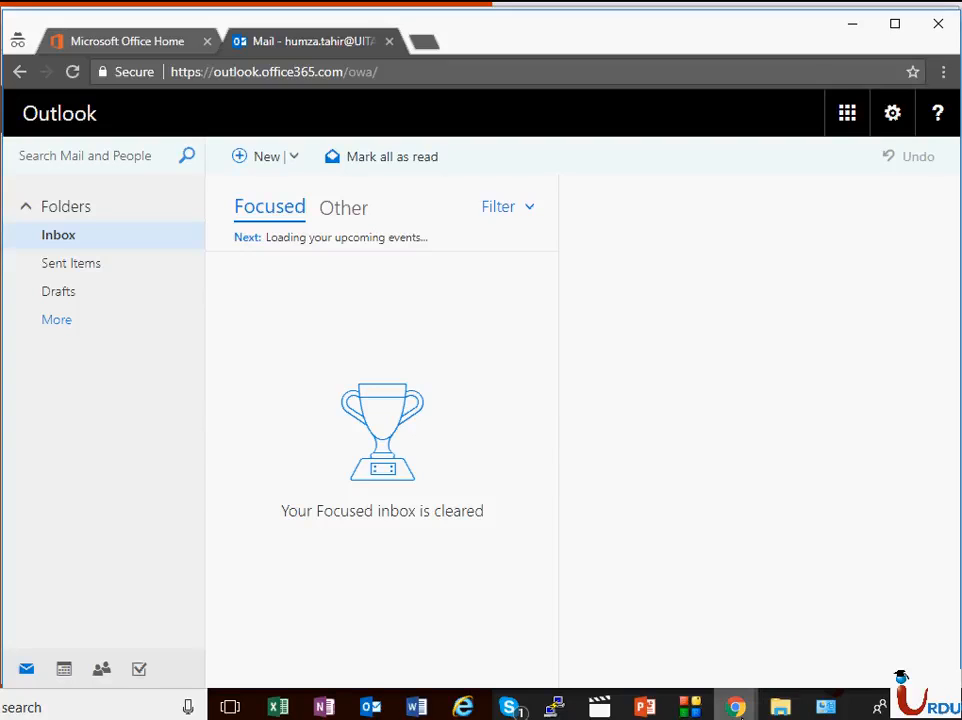
- Bring the admin window forward and launch the Skype for Business admin center from Admin centers
mouse_move(735, 707)
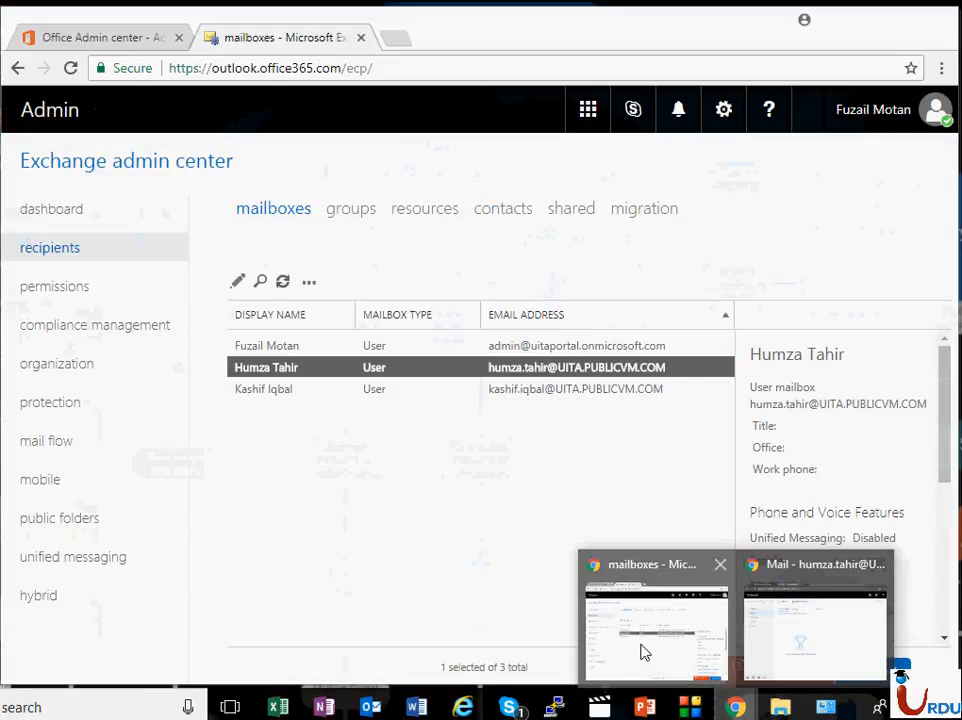
left_click(642, 648)
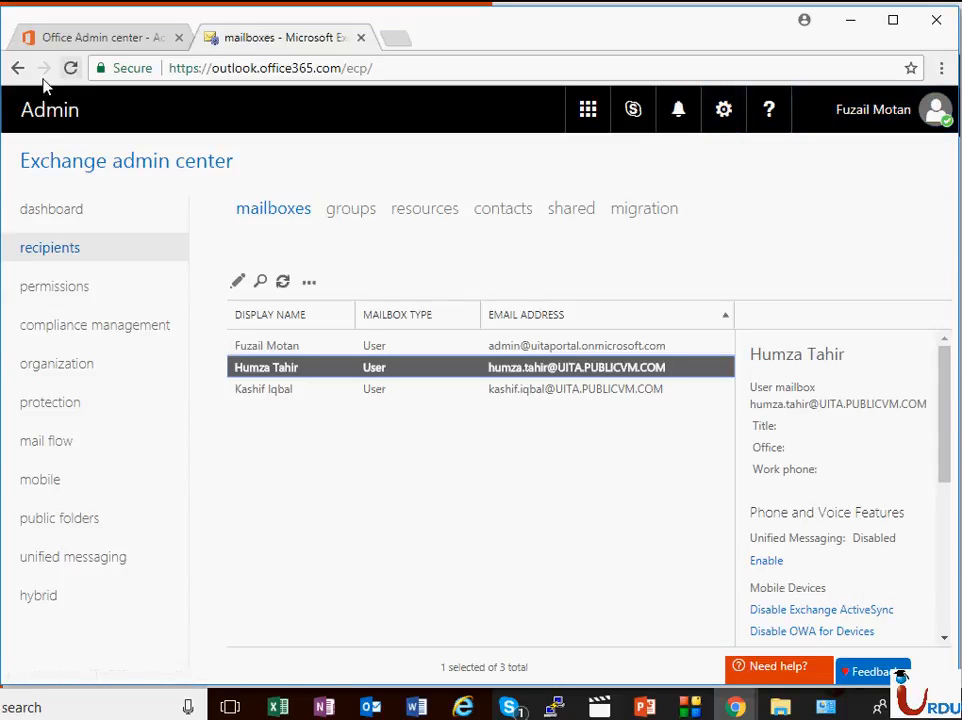
left_click(150, 38)
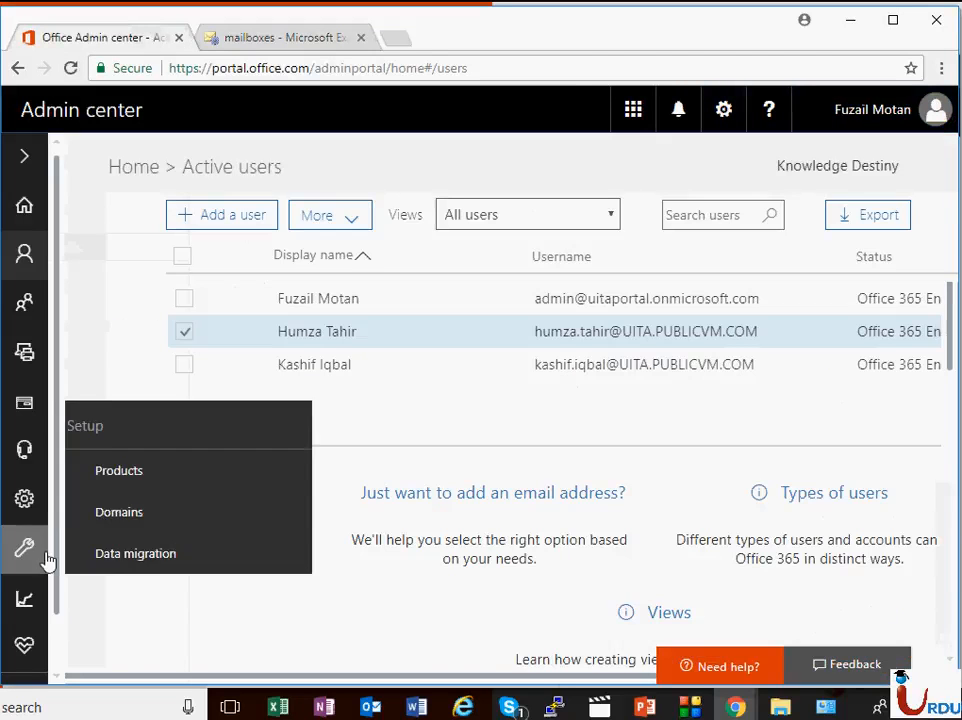
scroll(39, 608, "down", 1)
mouse_move(28, 646)
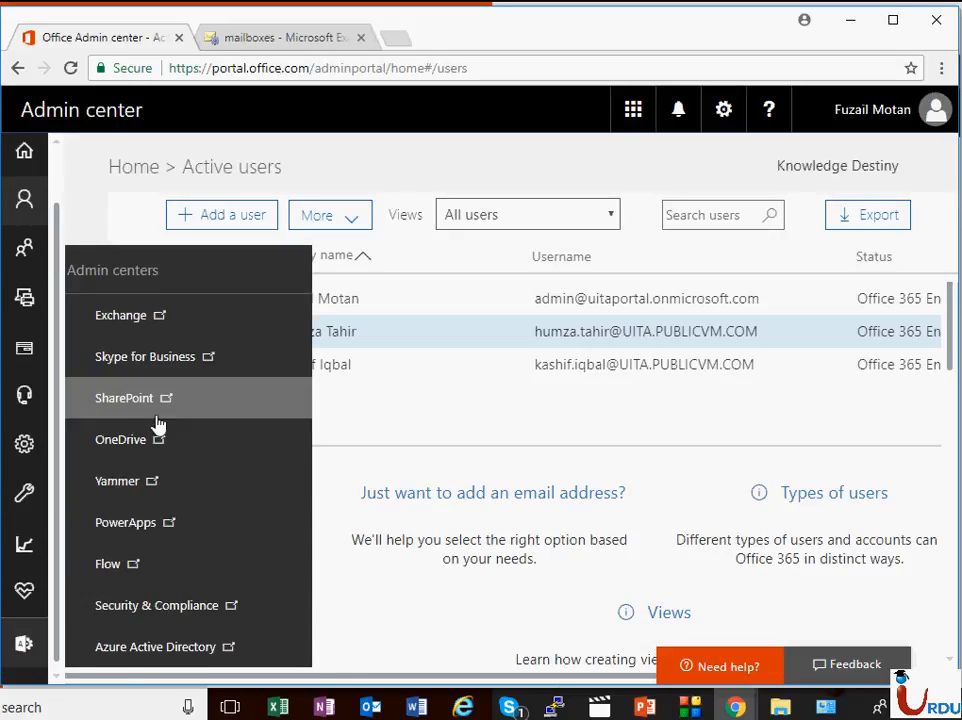
left_click(145, 356)
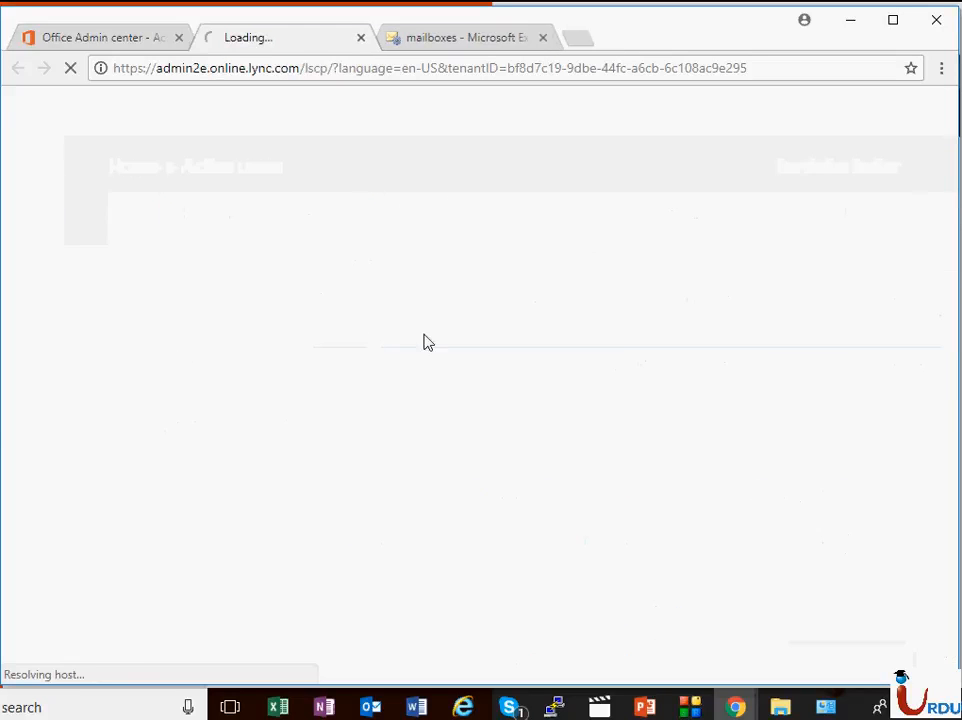
- Check the Exchange, Admin center and Skype for Business tabs, then return to the Outlook mail window
left_click(429, 36)
left_click(273, 40)
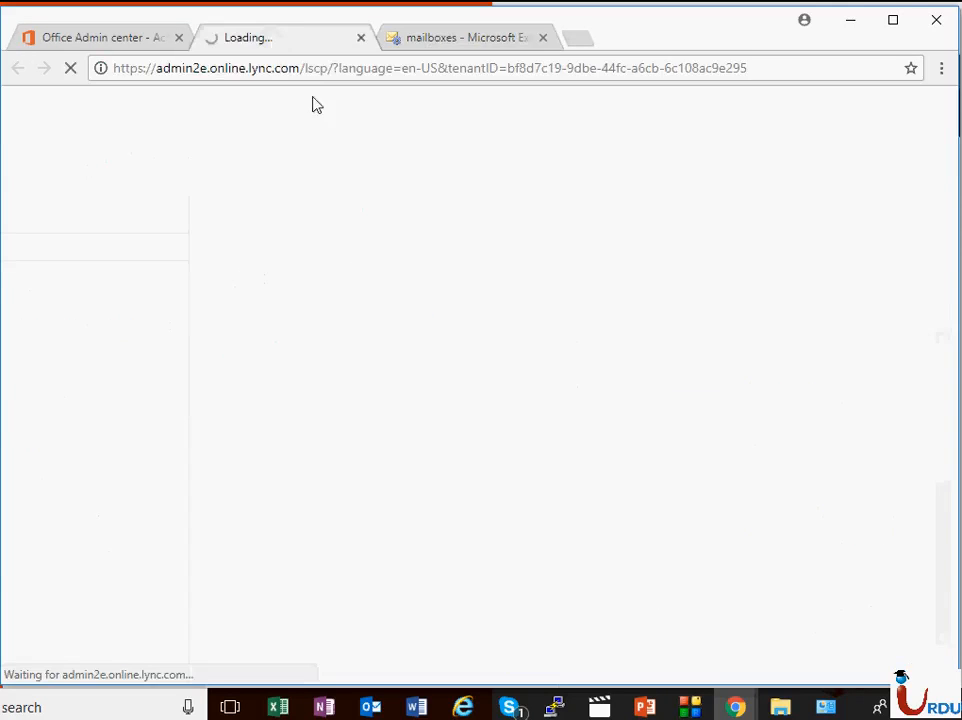
left_click(118, 40)
left_click(315, 42)
left_click(445, 45)
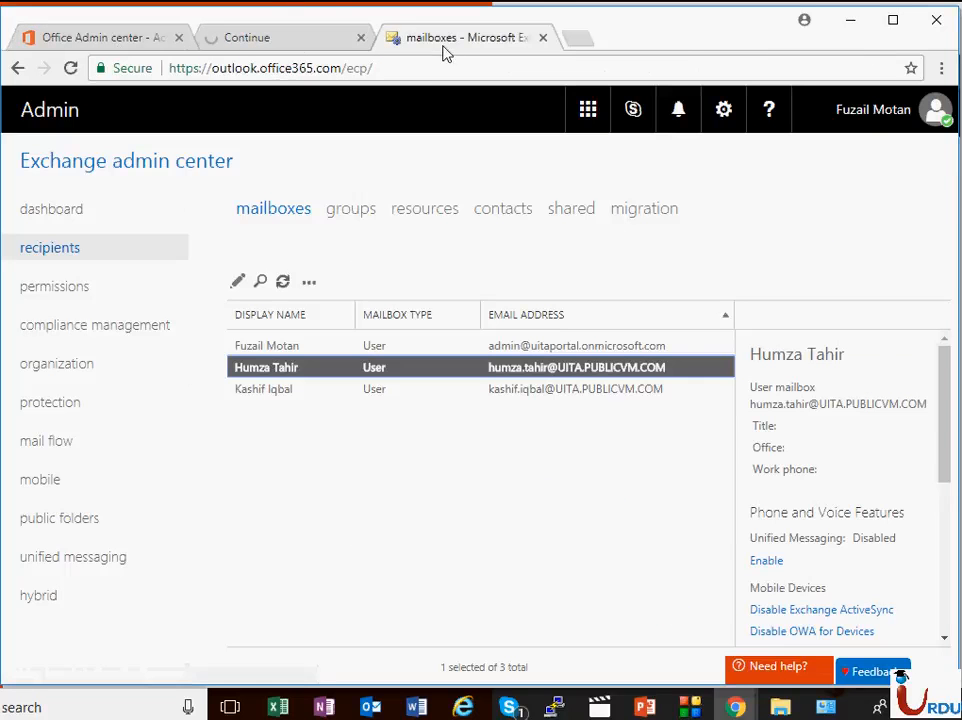
left_click(92, 38)
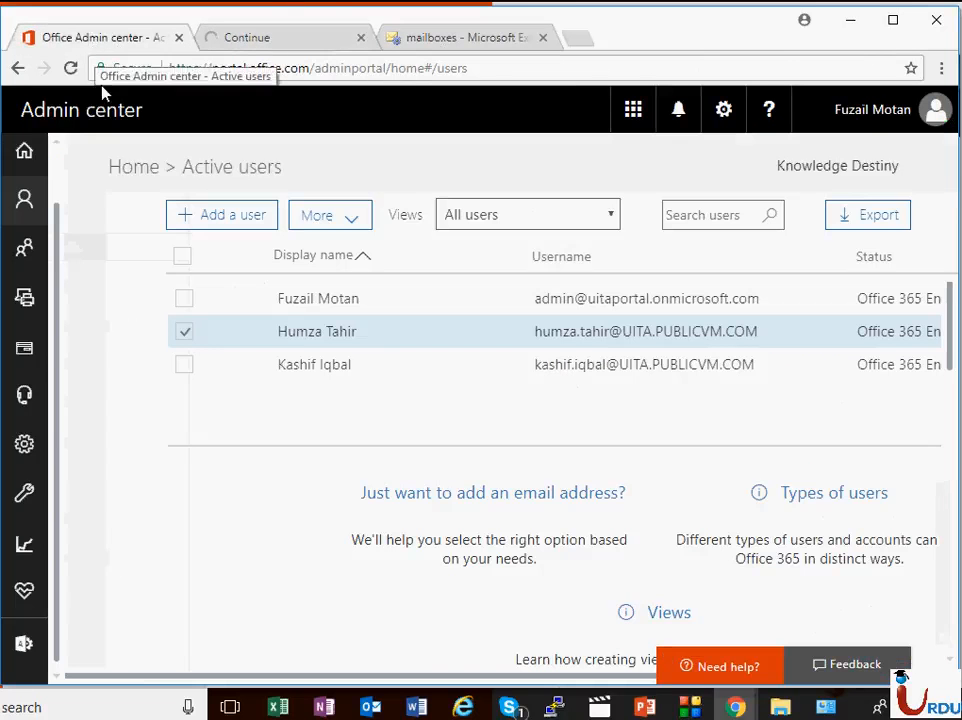
left_click(28, 645)
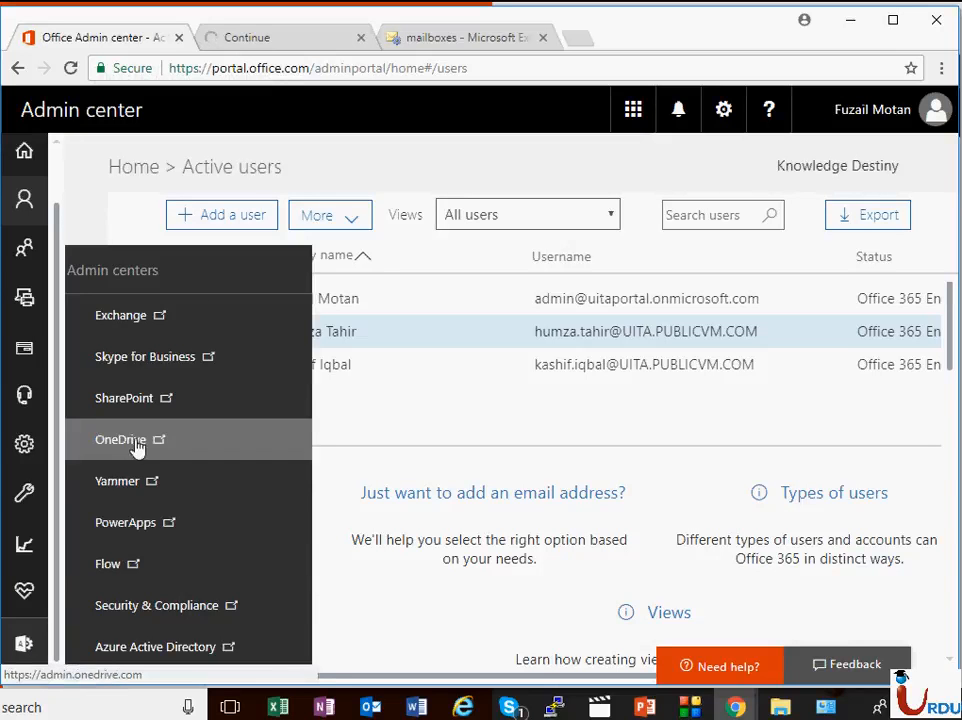
left_click(280, 44)
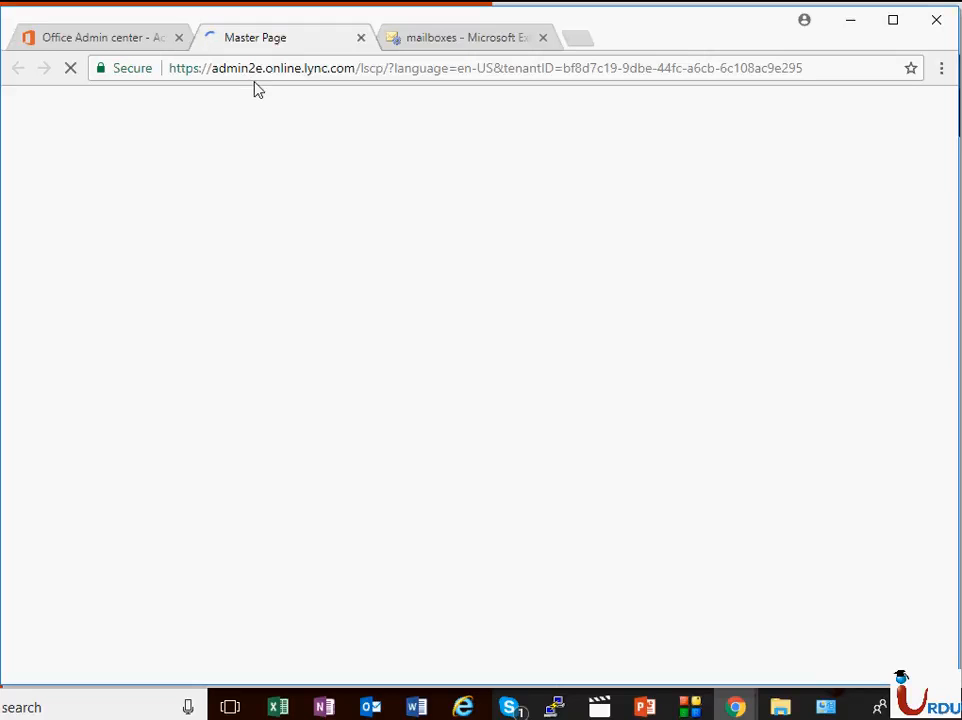
left_click(113, 40)
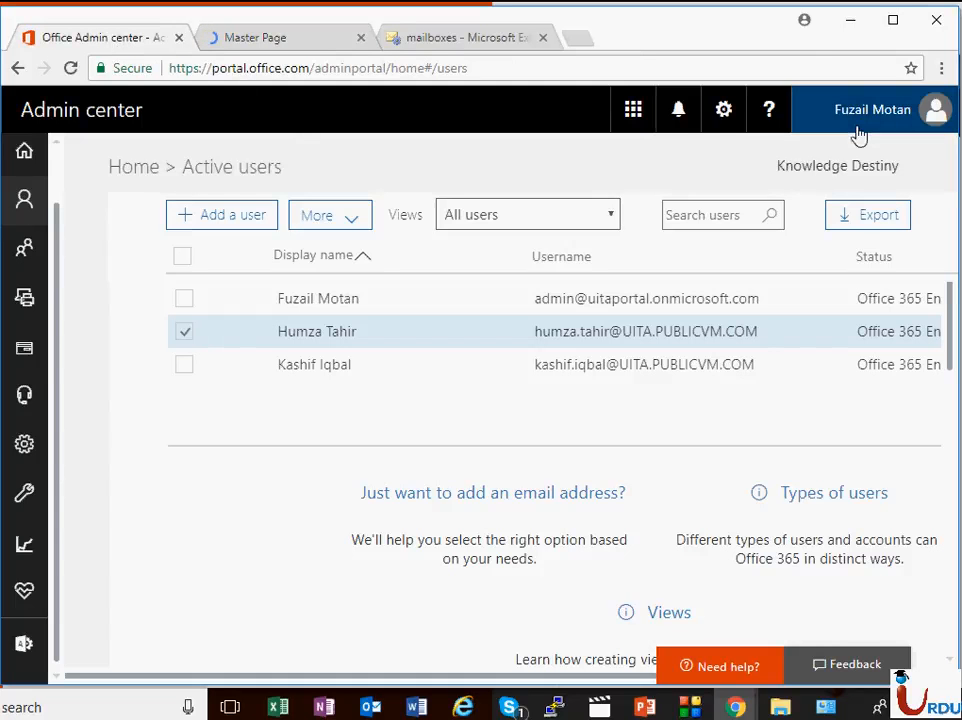
left_click(323, 50)
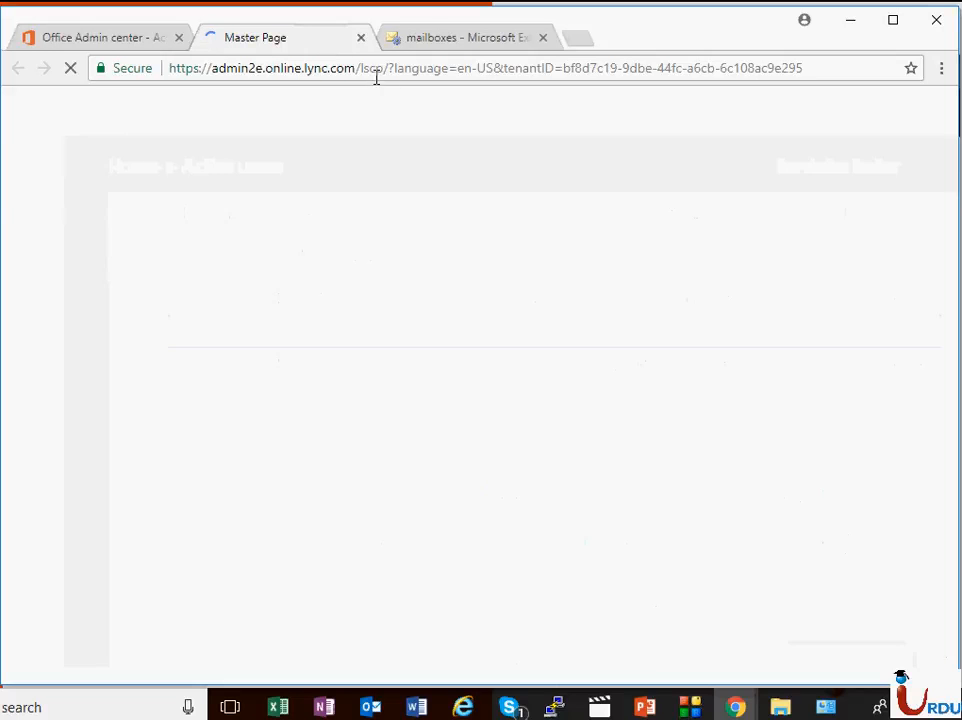
mouse_move(733, 705)
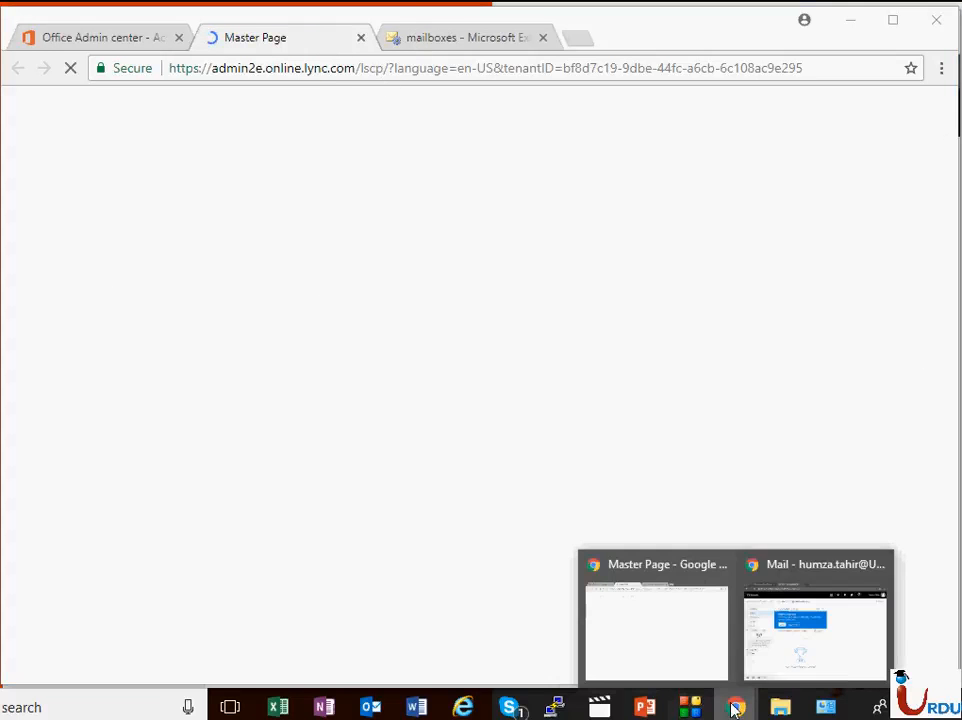
left_click(850, 672)
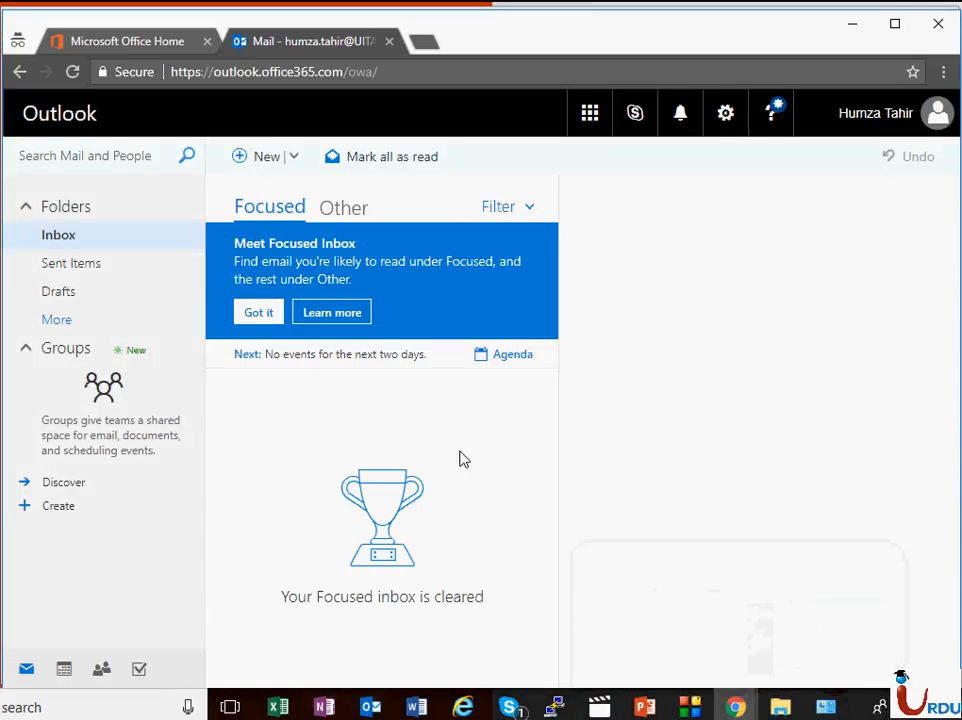
- Launch OneDrive from the app list on the Microsoft Office Home page
left_click(185, 45)
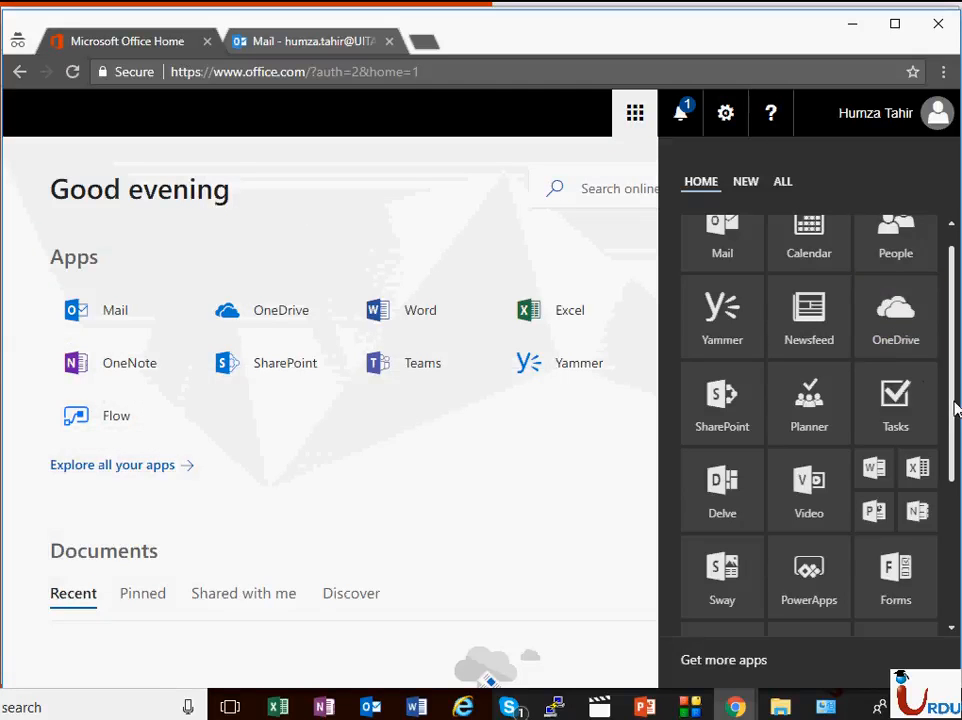
left_click_drag(952, 405, 946, 377)
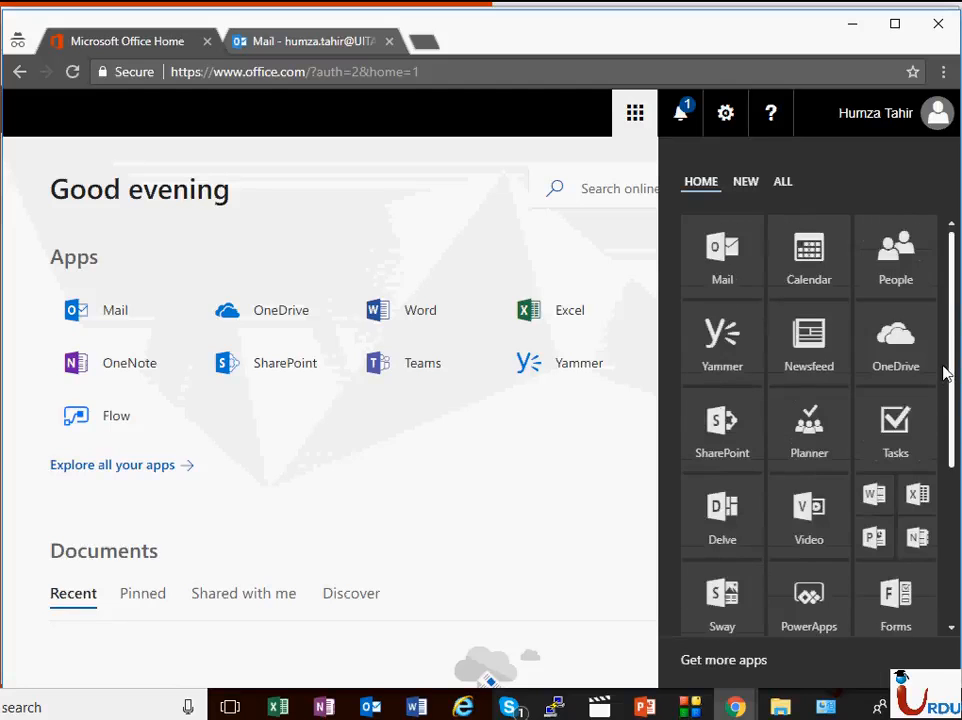
left_click(894, 346)
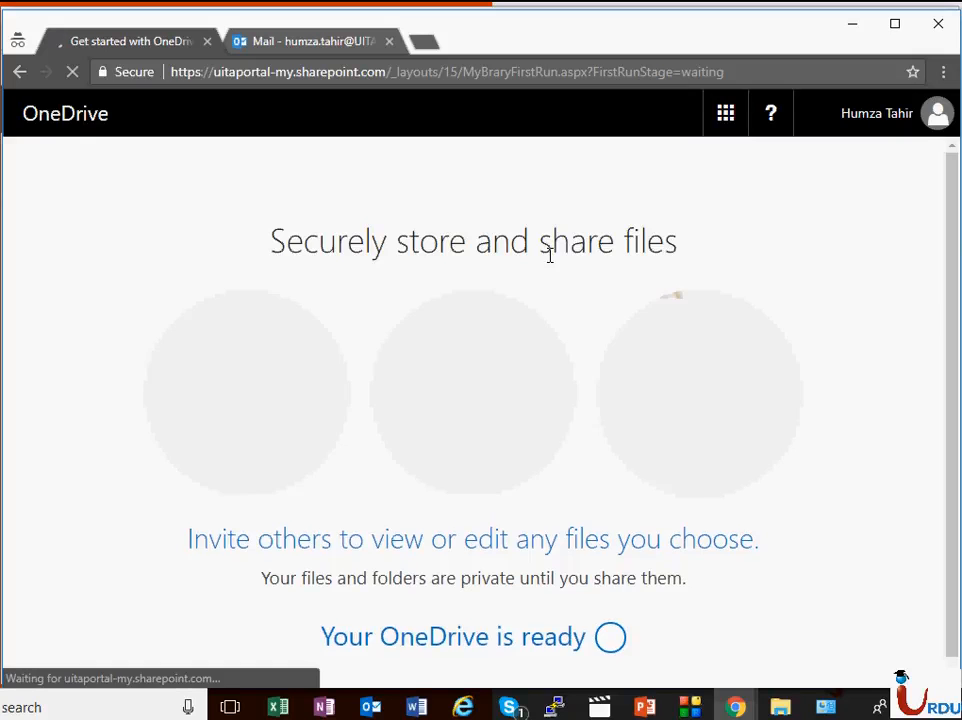
- Enter the ready OneDrive and dismiss the welcome dialog, settings panel and upload banner
left_click(614, 639)
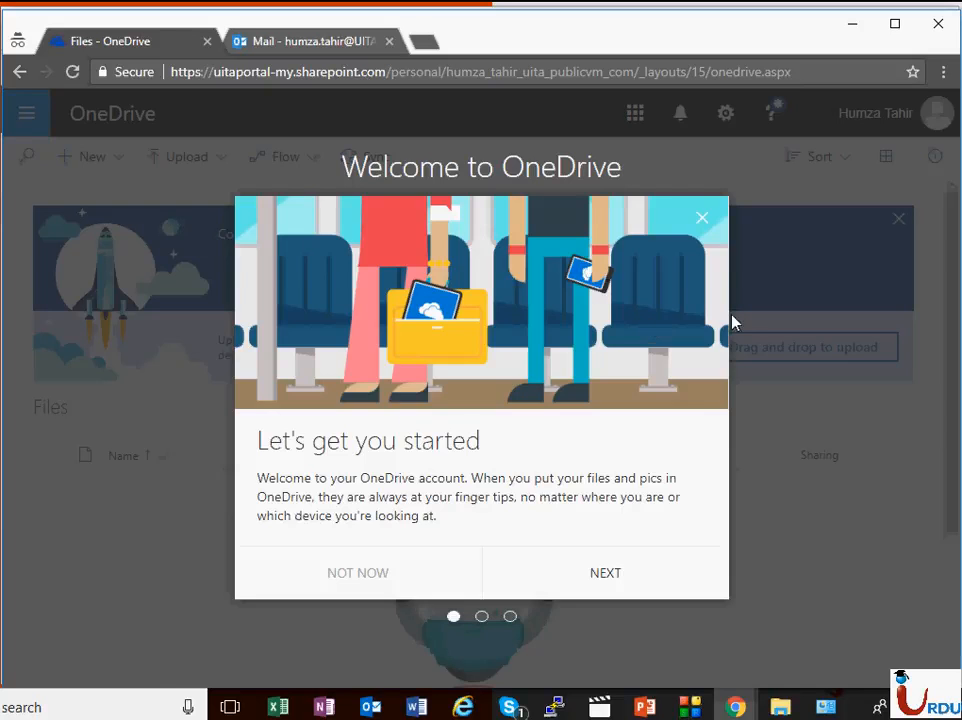
left_click(703, 218)
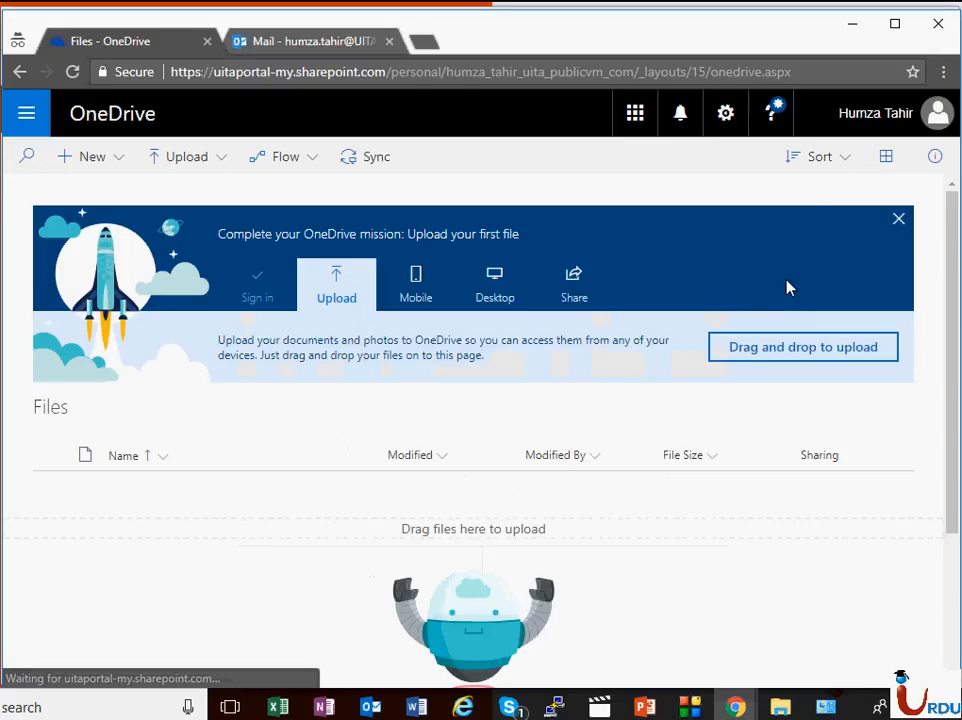
left_click(727, 128)
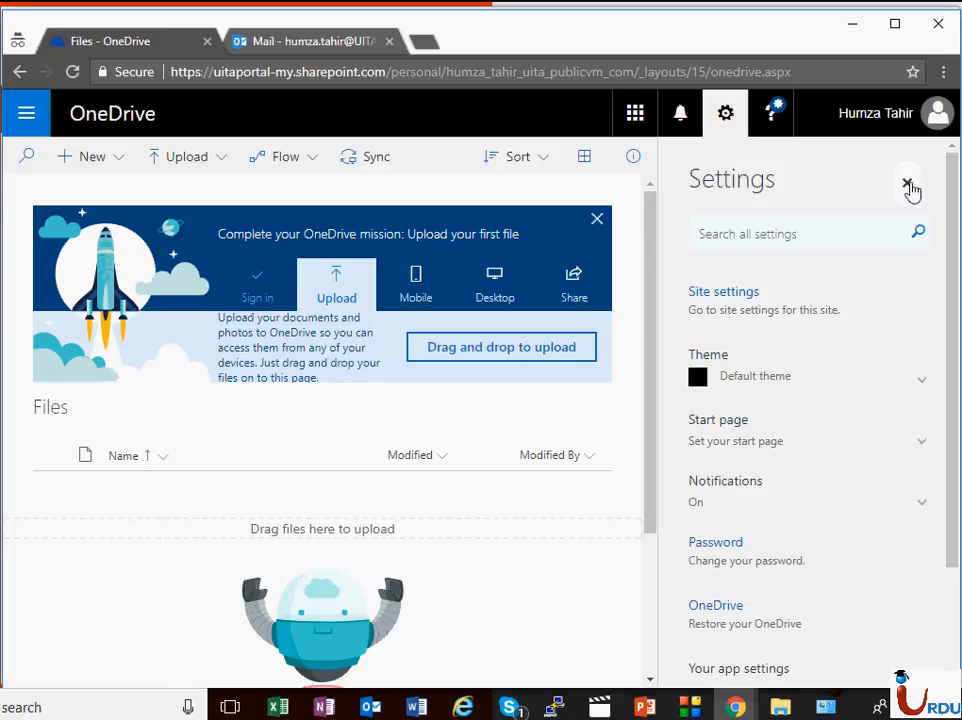
left_click(908, 186)
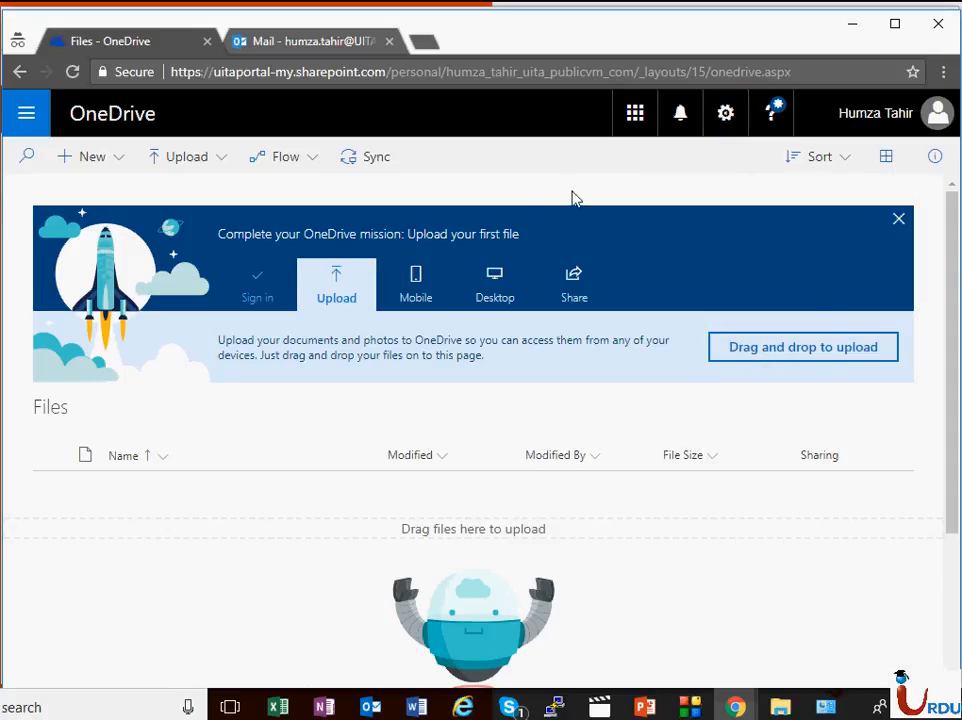
left_click_drag(951, 279, 955, 253)
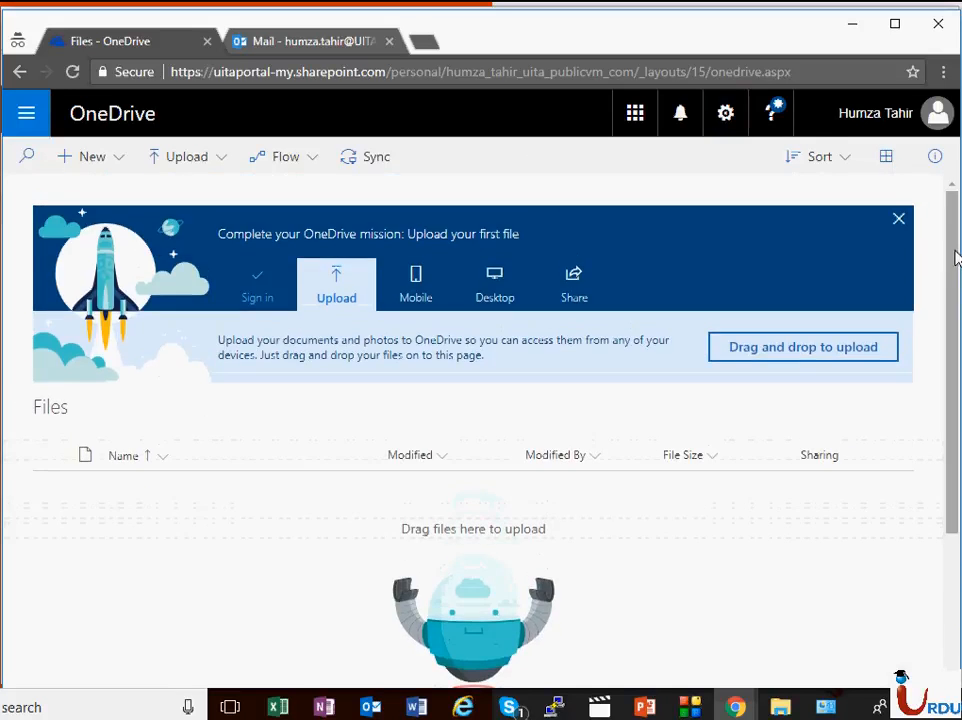
left_click(899, 218)
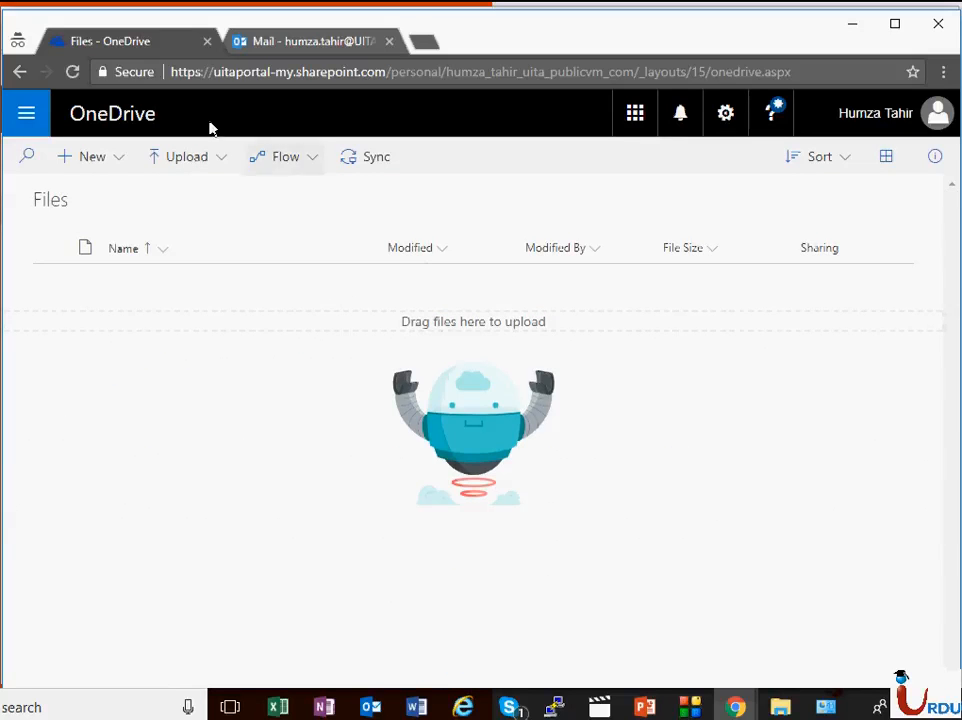
- Launch Yammer from OneDrive's list of Office apps
left_click(305, 38)
left_click(172, 41)
left_click(630, 117)
left_click_drag(953, 277, 955, 309)
left_click(682, 303)
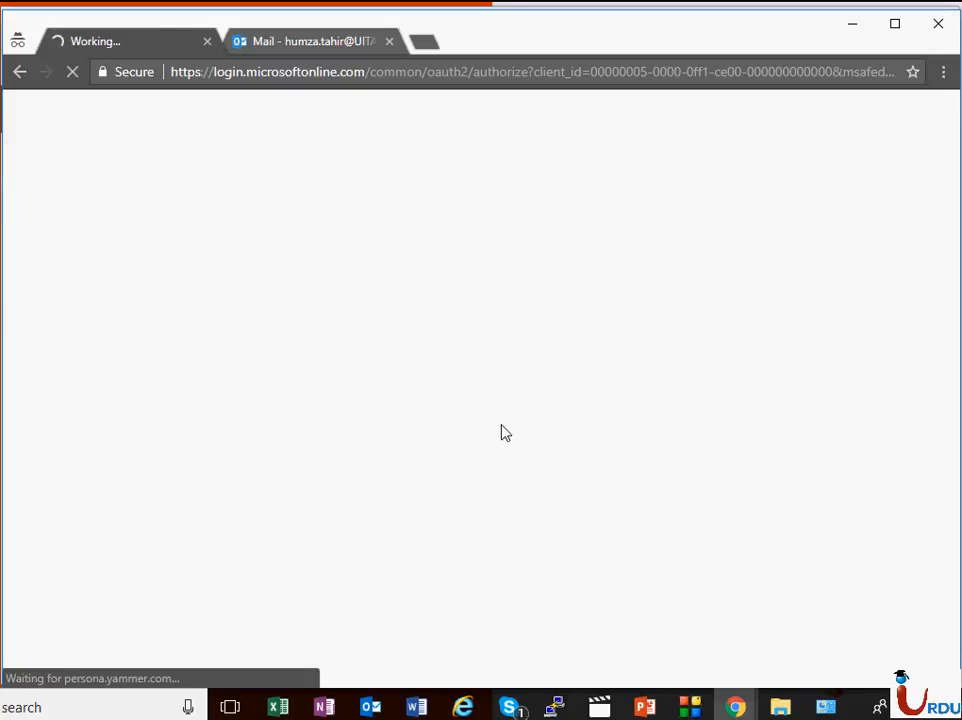
- Leave Yammer loading and switch to the Skype for Business admin center window
left_click(310, 41)
key("alt+Tab")
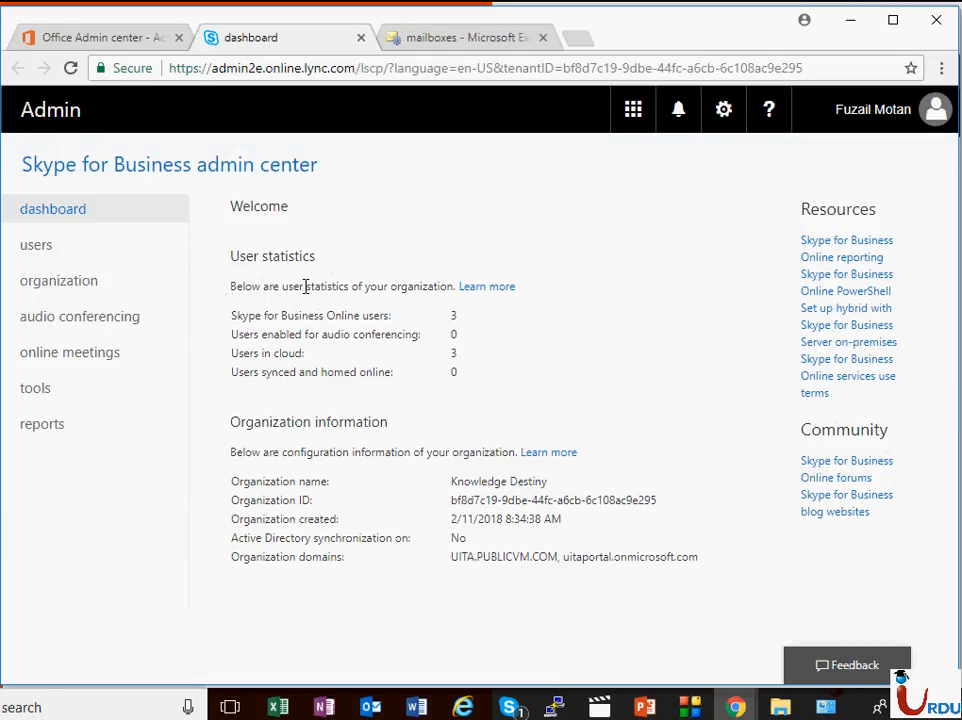
left_click(102, 252)
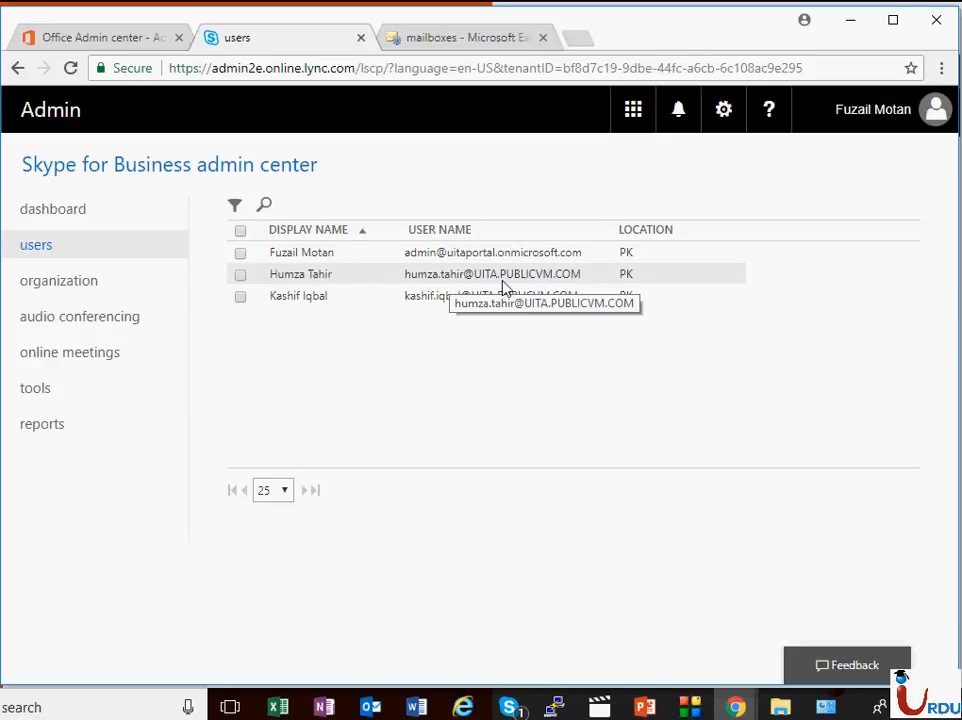
left_click(556, 281)
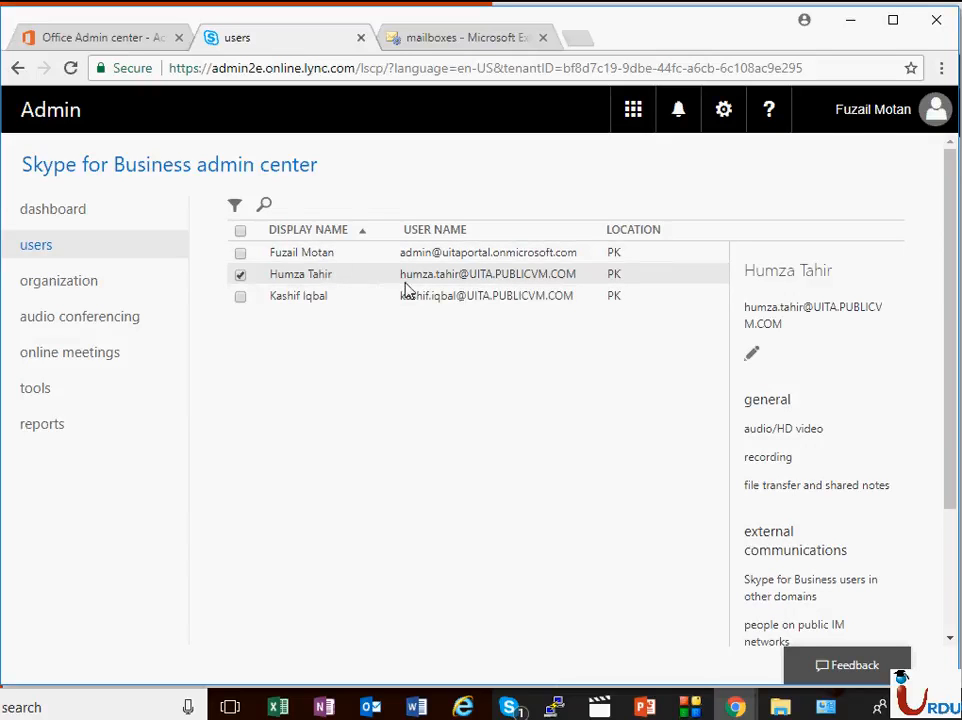
scroll(945, 483, "down", 3)
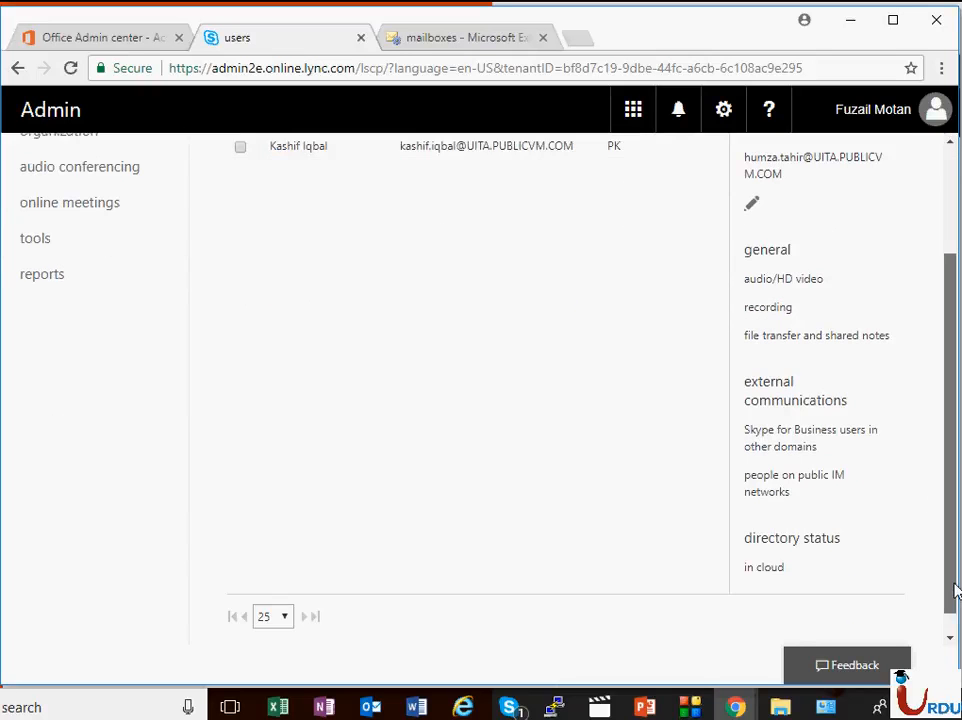
scroll(945, 548, "up", 3)
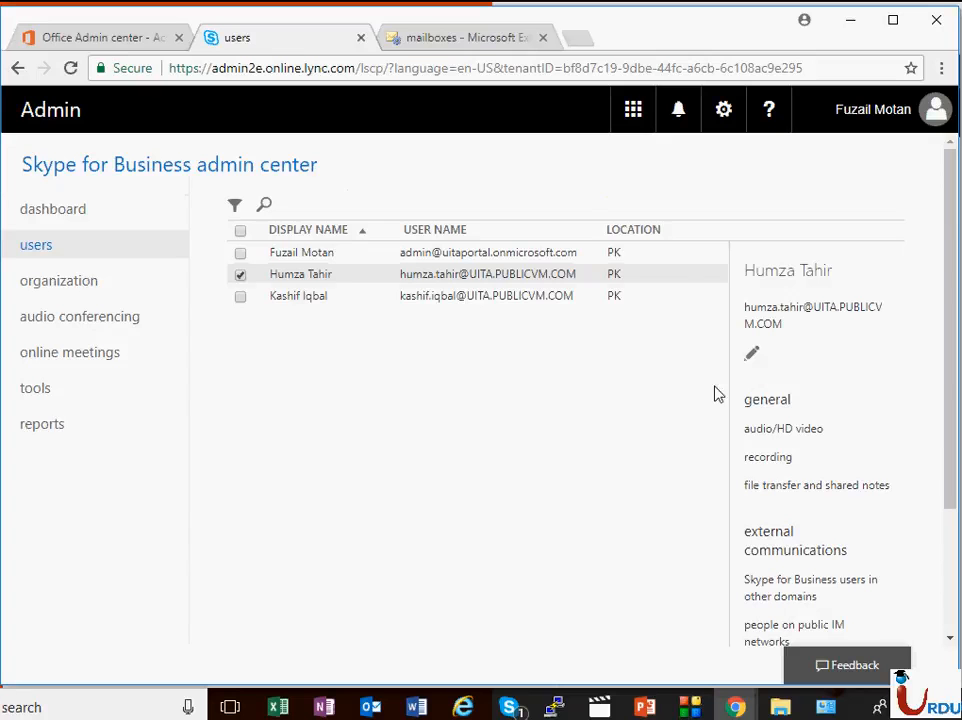
left_click(361, 300)
left_click(354, 277)
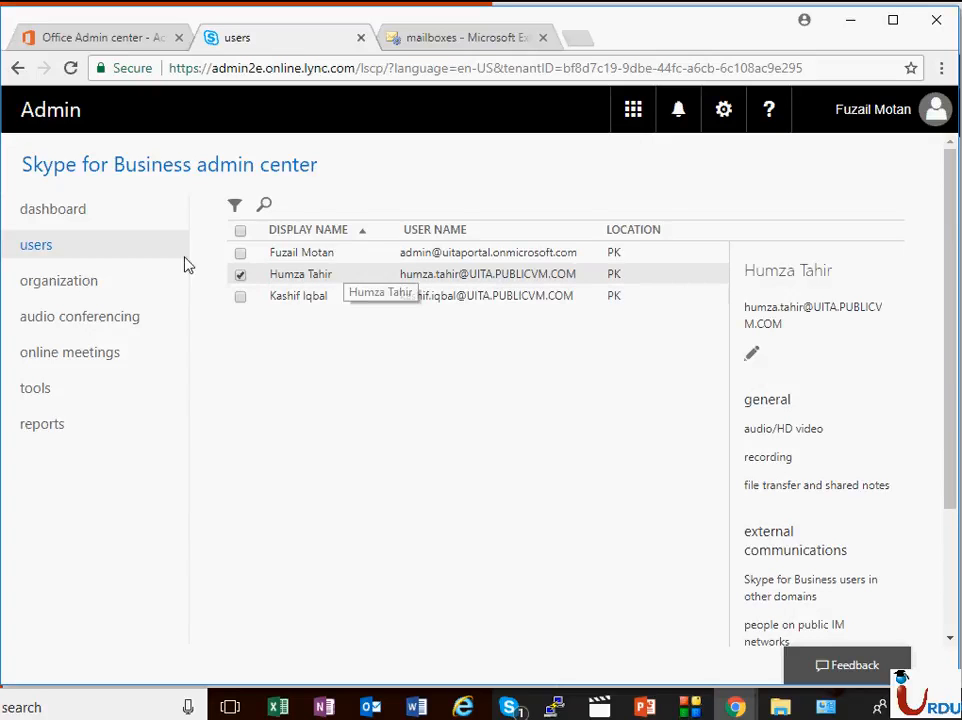
left_click(53, 212)
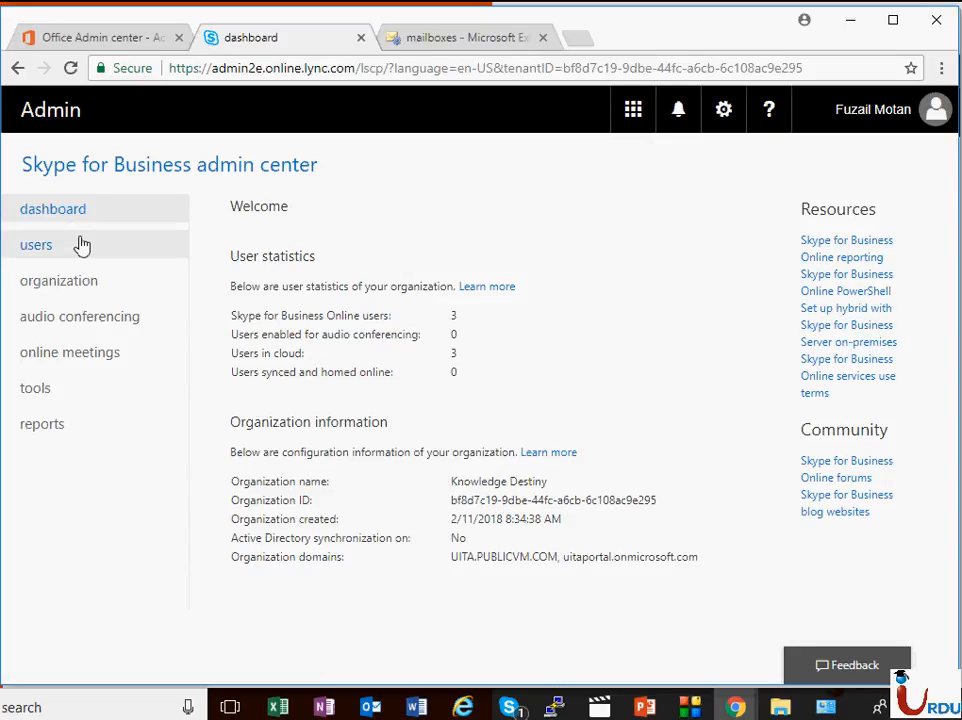
left_click(115, 40)
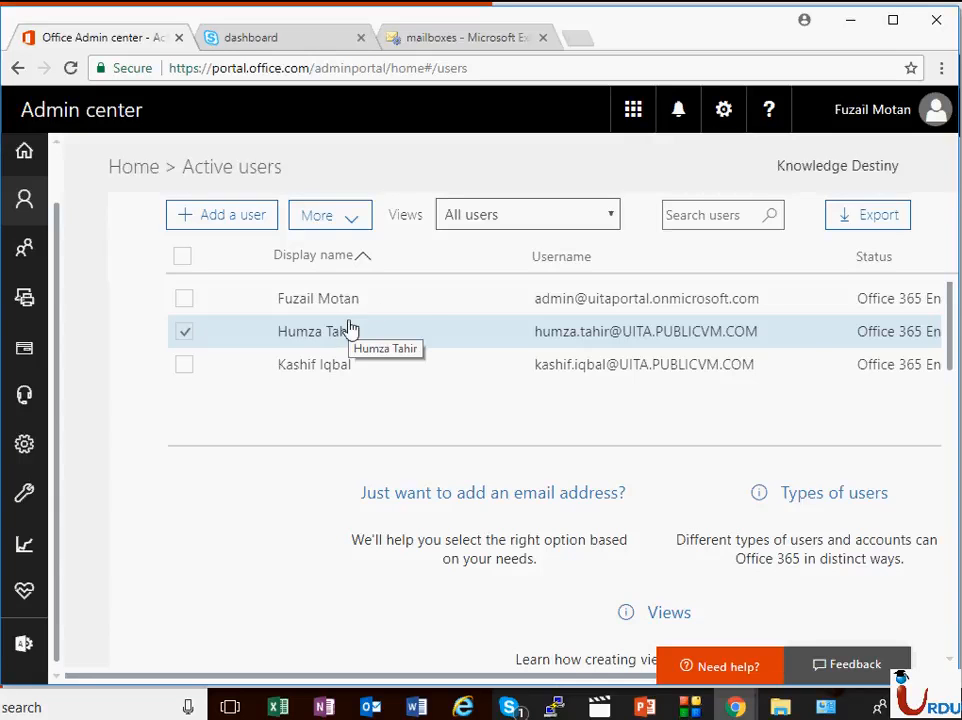
- Launch the SharePoint admin center from the Admin centers list on the active users page
left_click(318, 40)
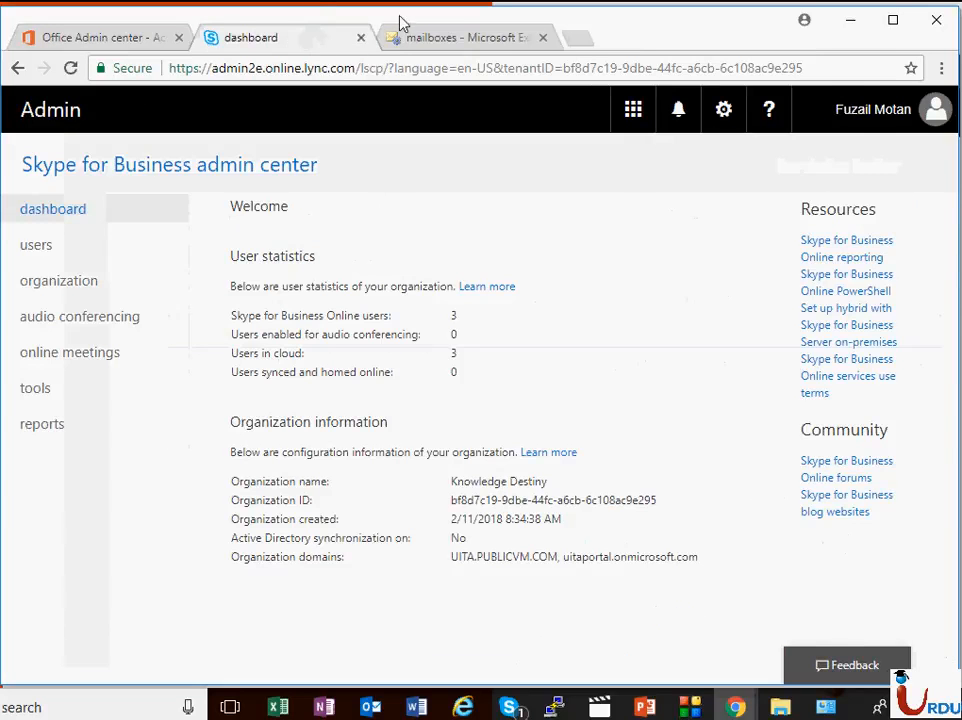
left_click(413, 37)
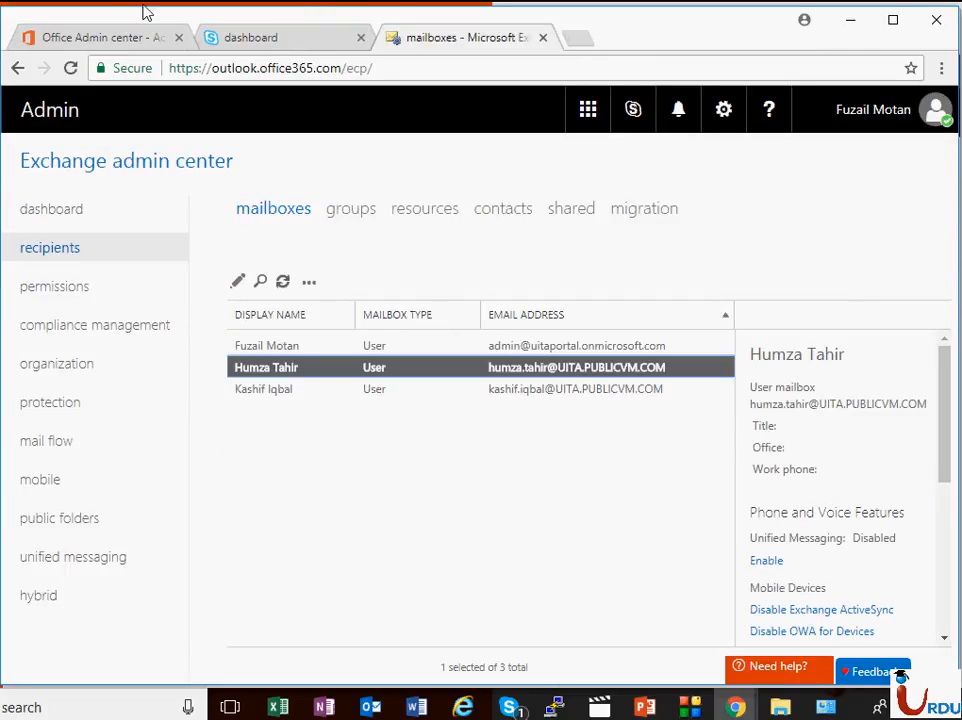
left_click(110, 42)
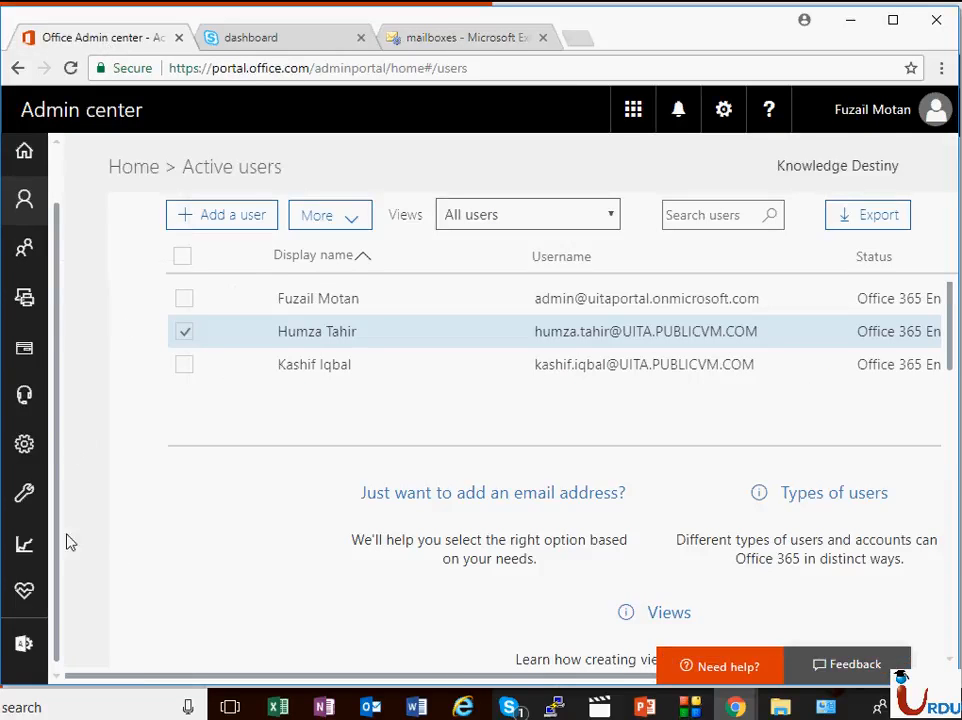
mouse_move(34, 650)
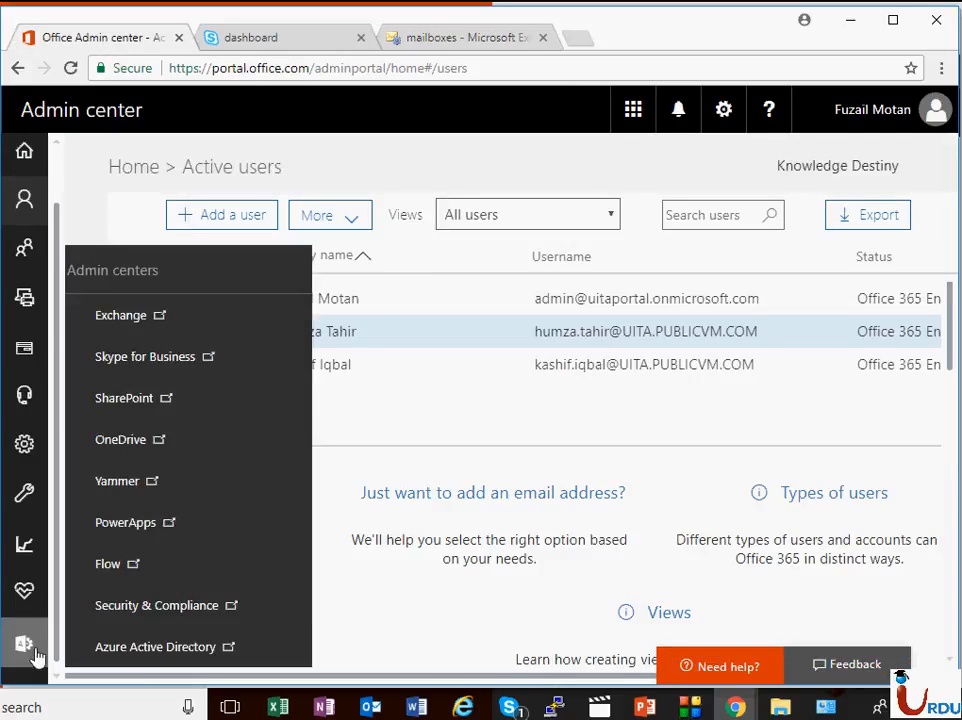
left_click(161, 398)
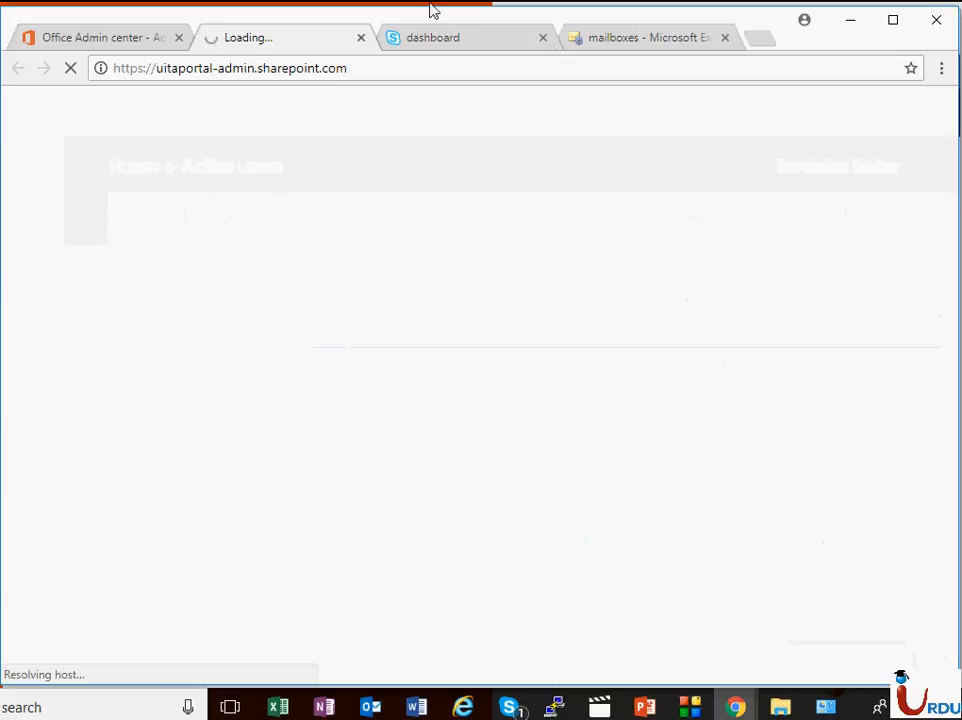
- Check the Skype dashboard and loading SharePoint page, then bring the Outlook mail window forward
left_click(438, 37)
left_click(281, 38)
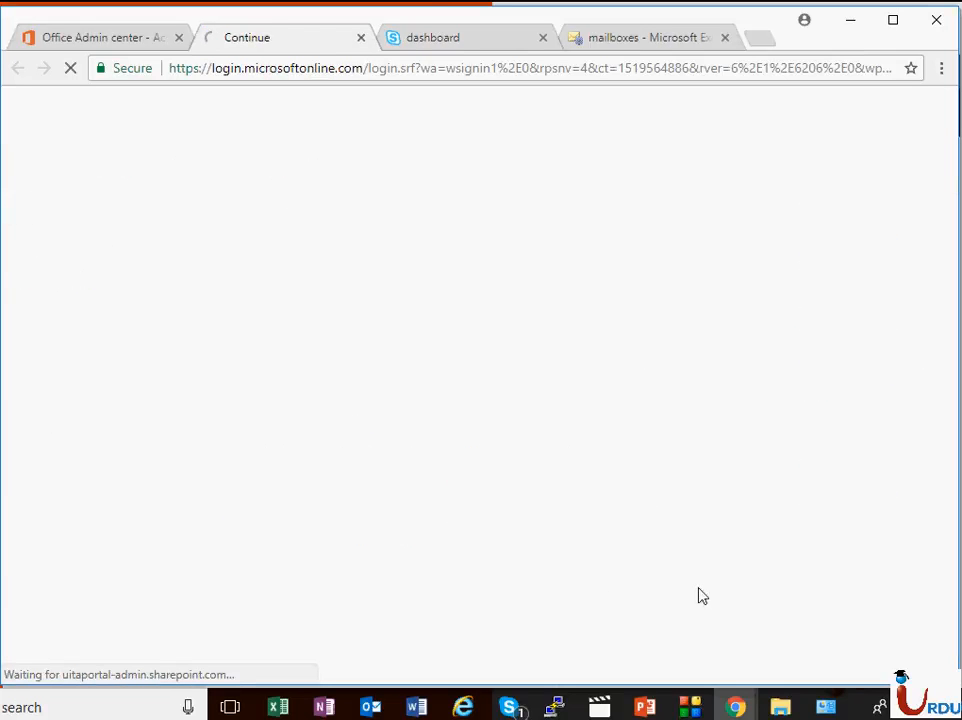
mouse_move(735, 705)
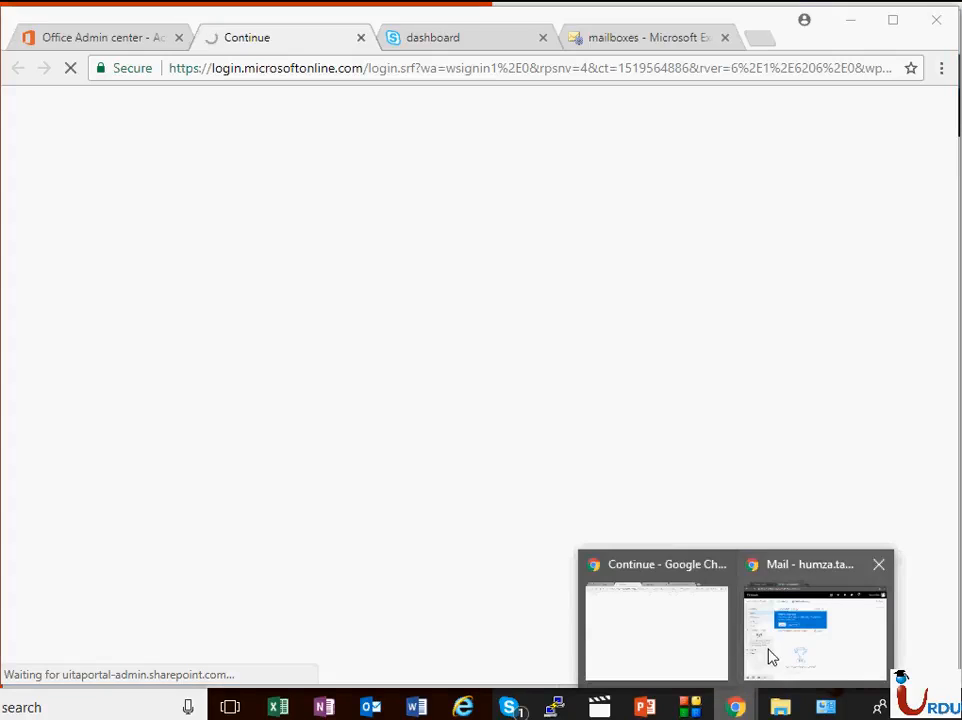
mouse_move(756, 657)
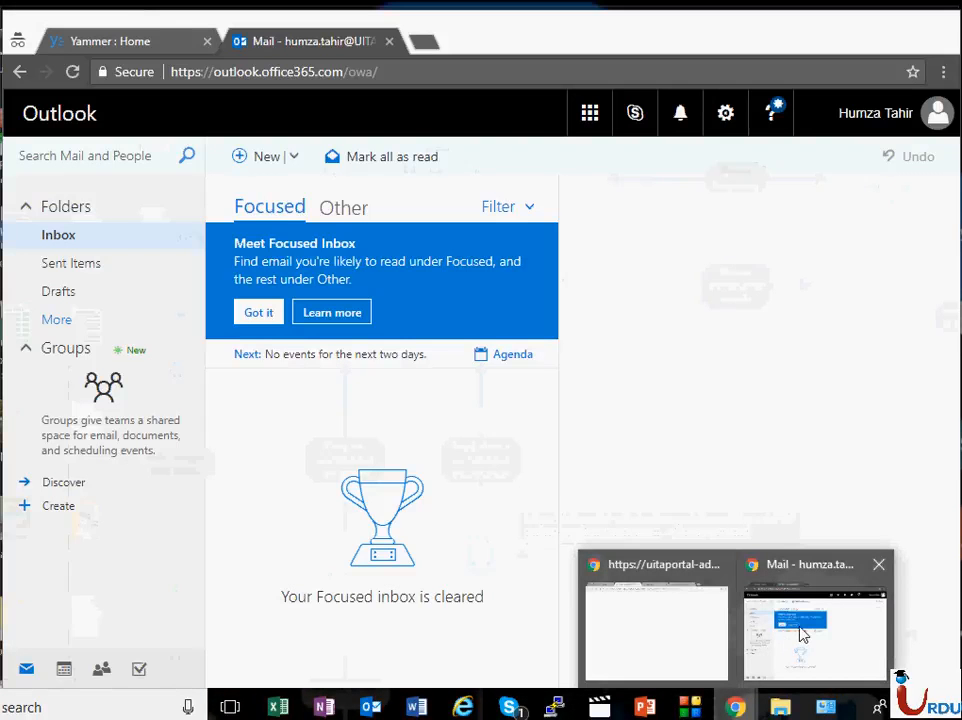
left_click(801, 635)
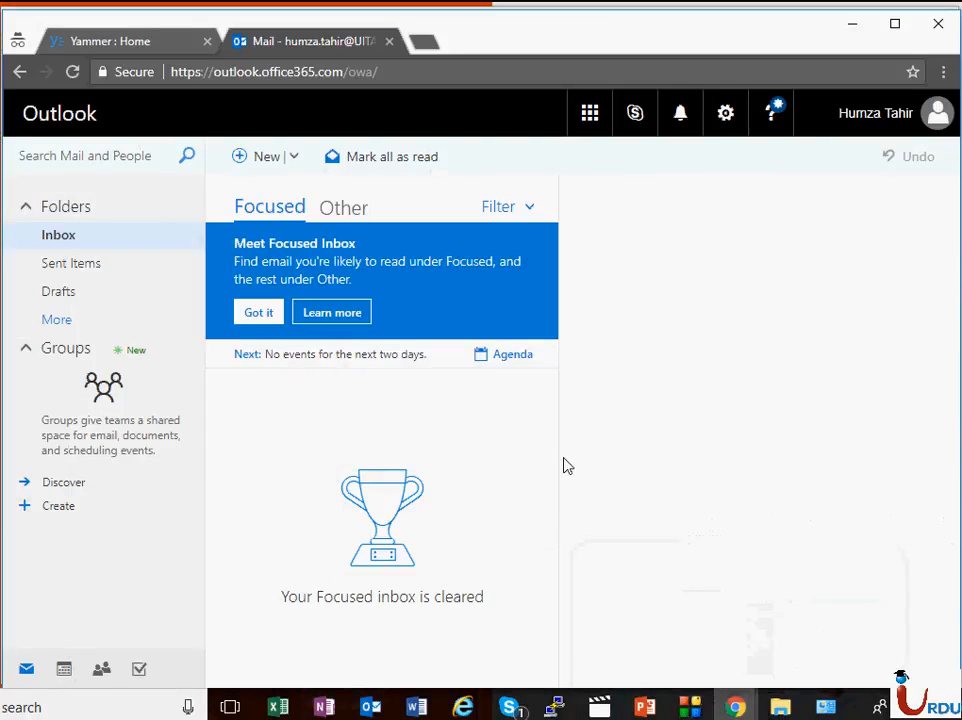
- Dismiss Yammer's 'Who do you work with?' prompt and return to the home feed
left_click(155, 45)
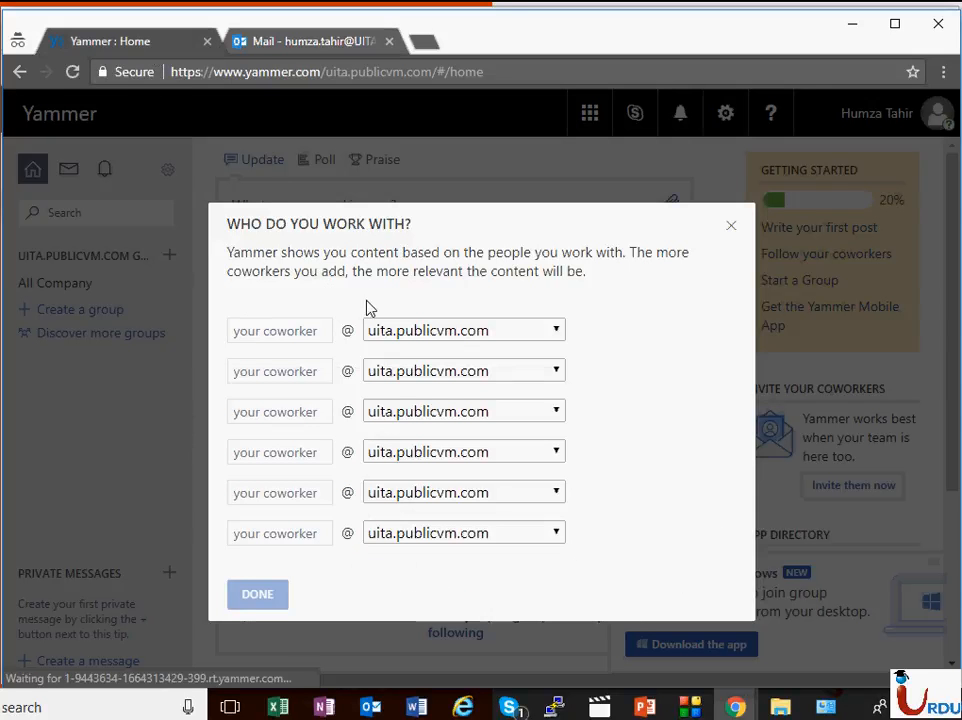
left_click(731, 227)
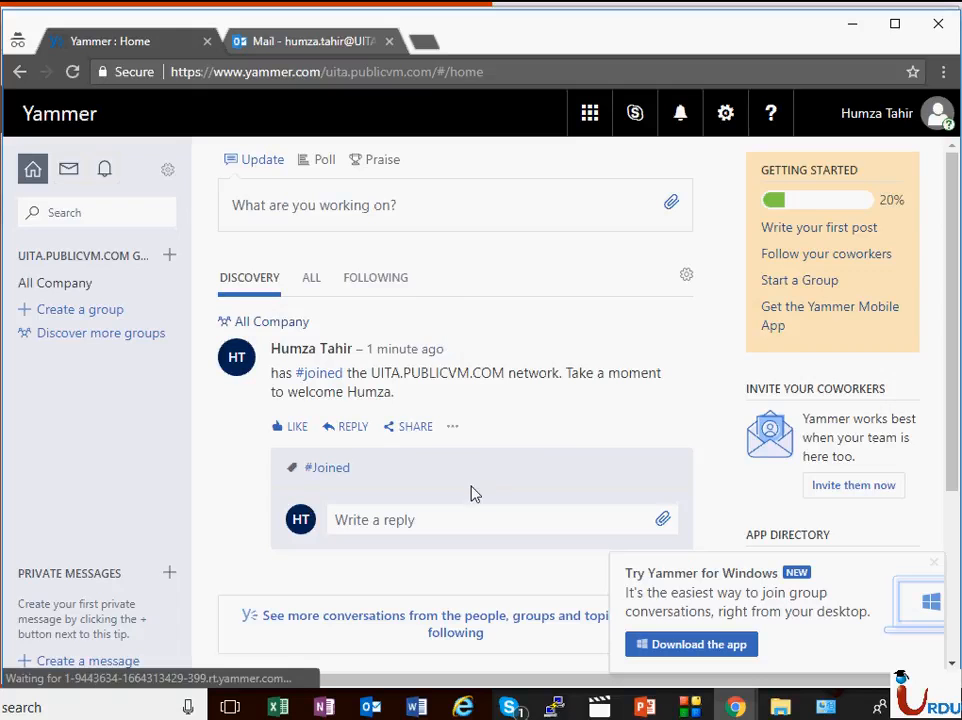
mouse_move(951, 301)
left_mouse_down()
mouse_move(957, 460)
mouse_move(957, 306)
left_mouse_up()
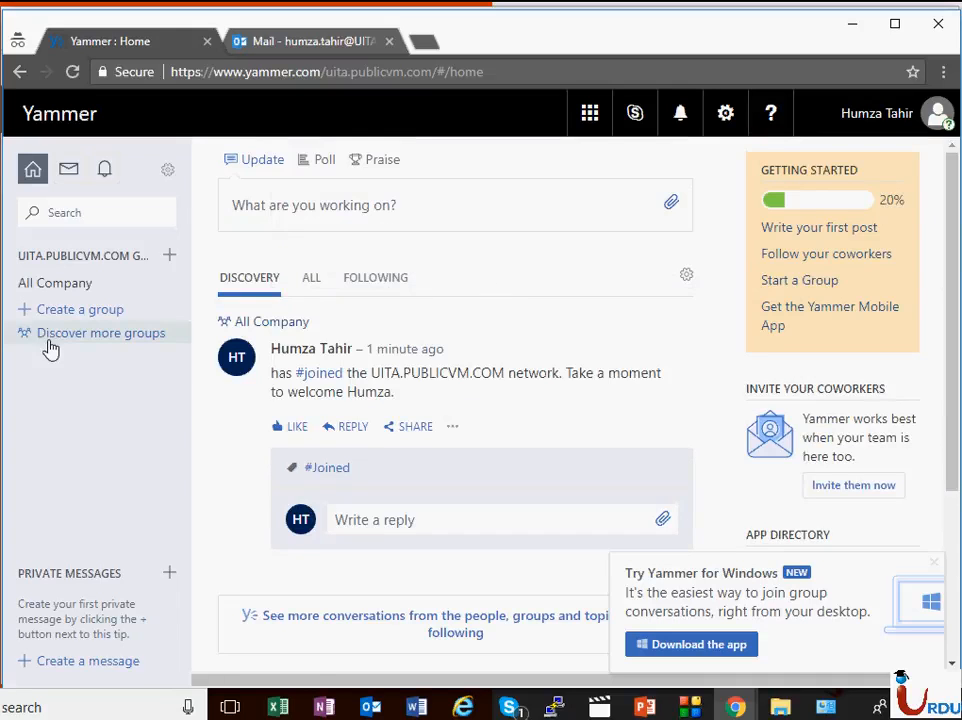
left_click(68, 172)
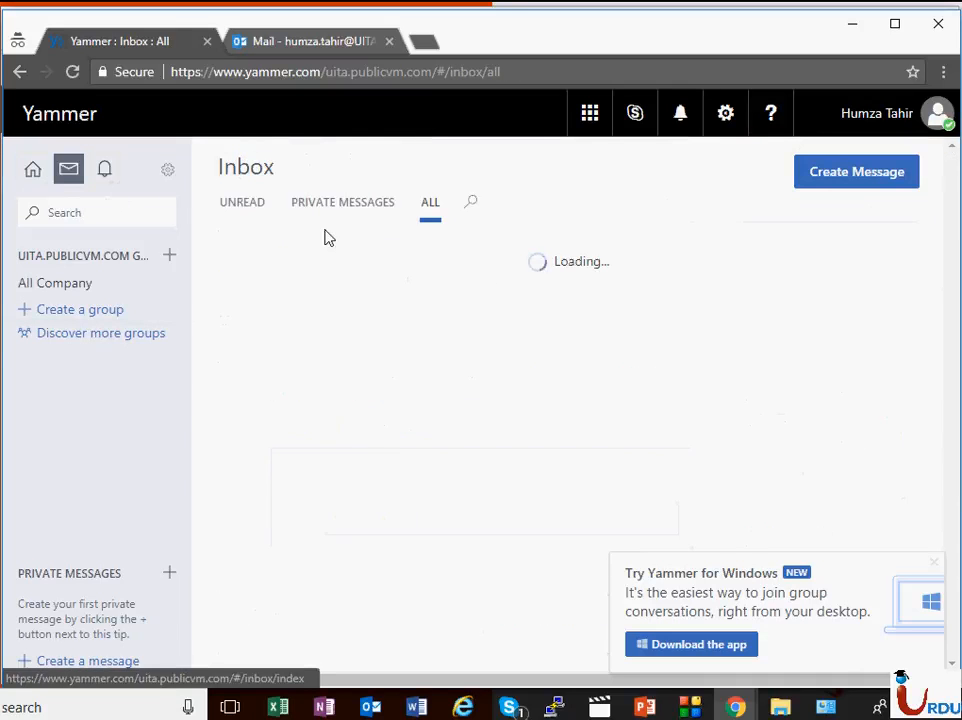
left_click(32, 170)
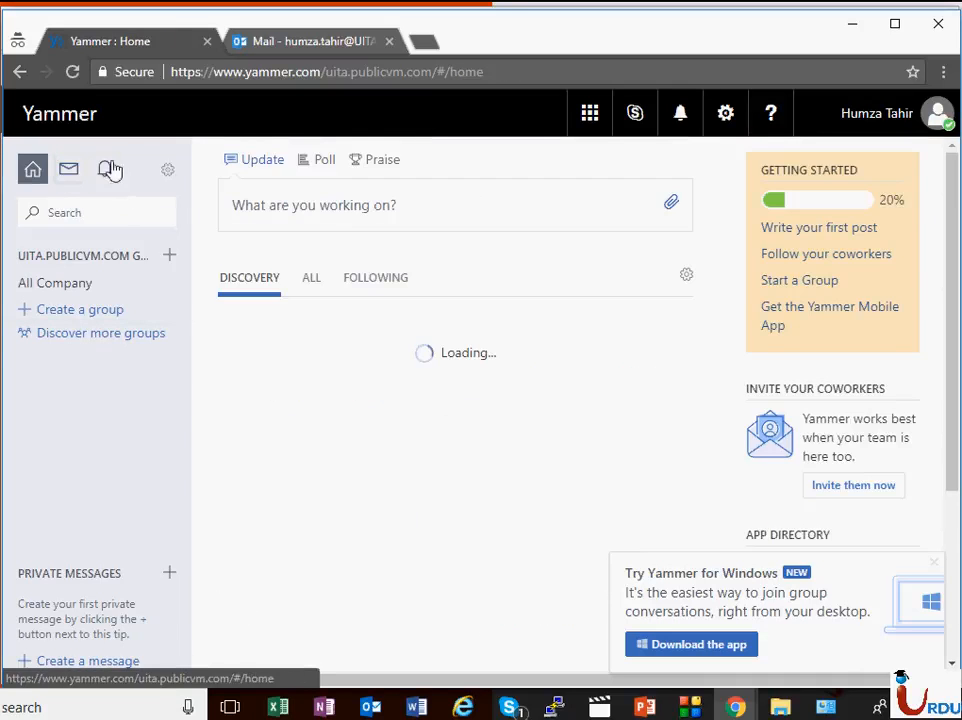
left_click(296, 43)
left_click(79, 41)
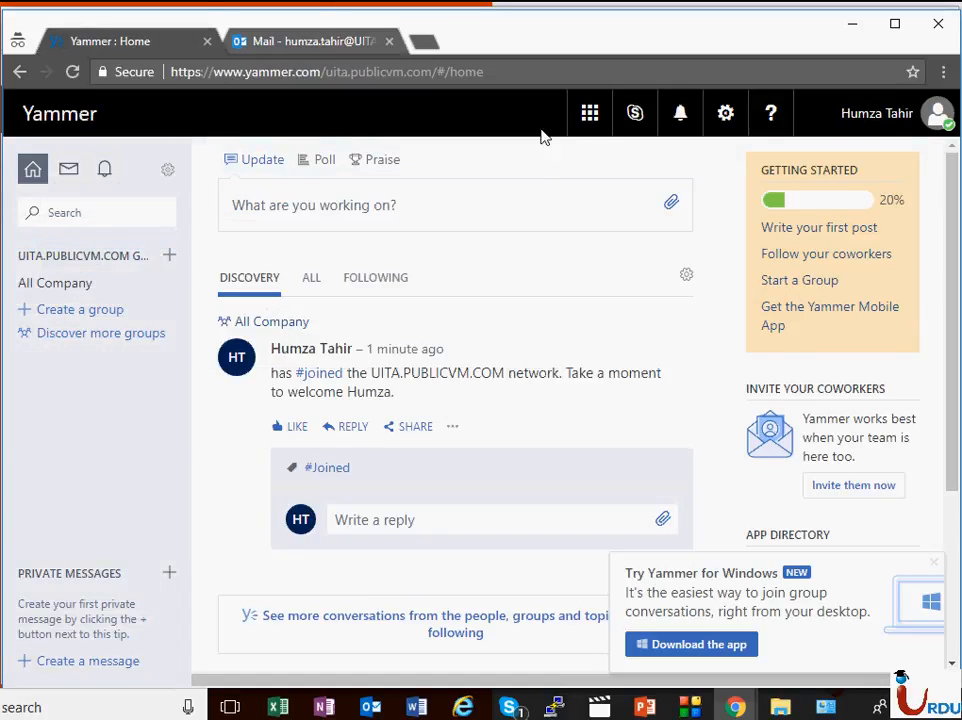
- Open the Skype chat Contacts panel beside the Yammer home feed
left_click(648, 119)
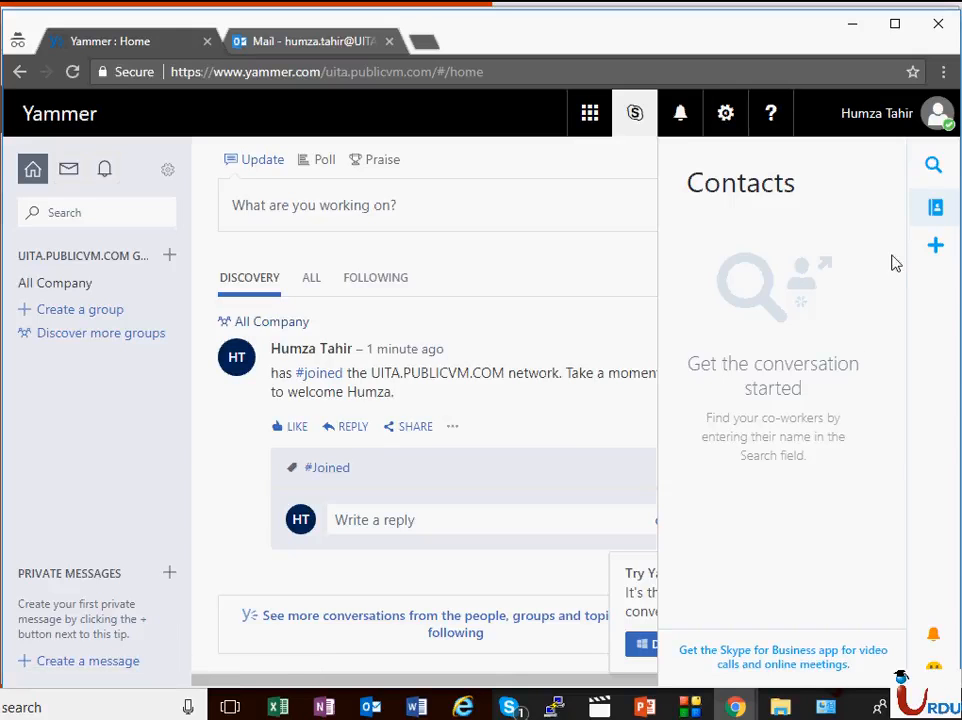
left_click(905, 113)
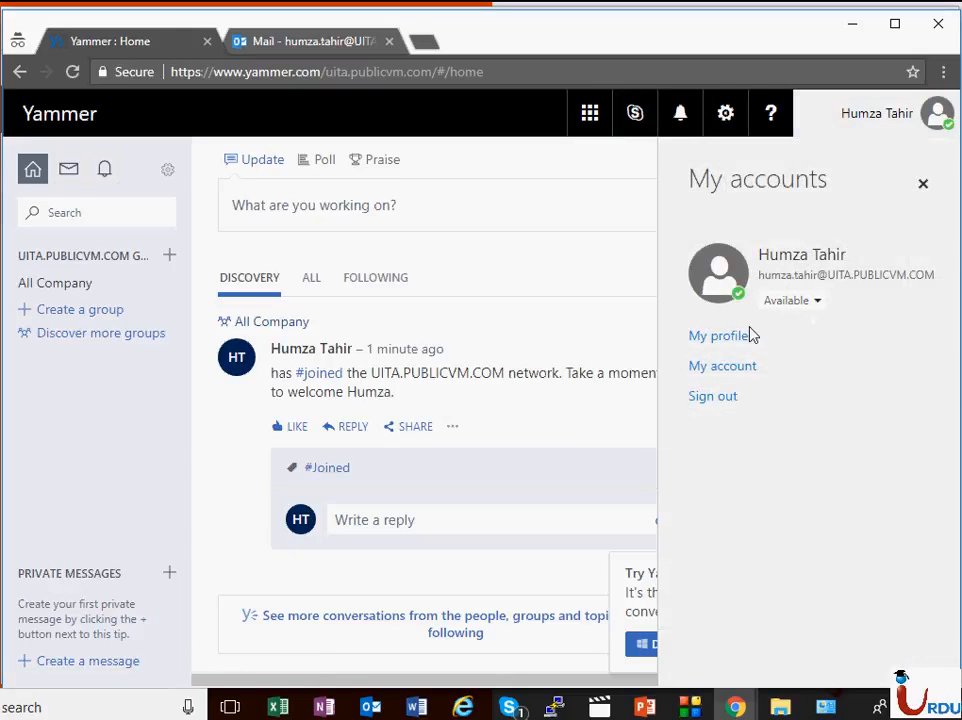
left_click(632, 118)
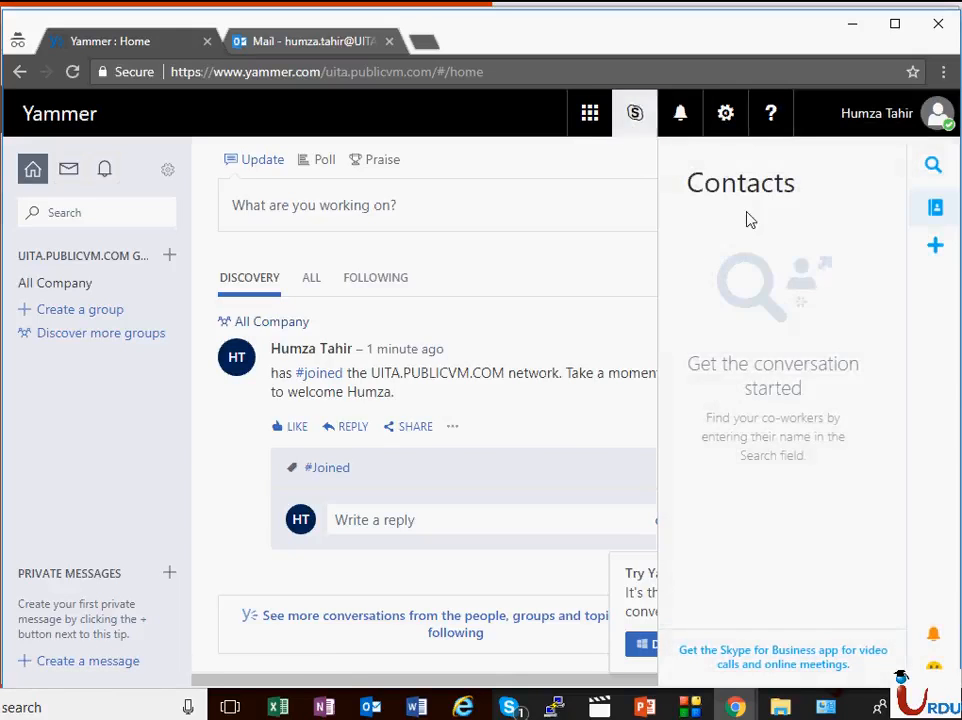
left_click(302, 45)
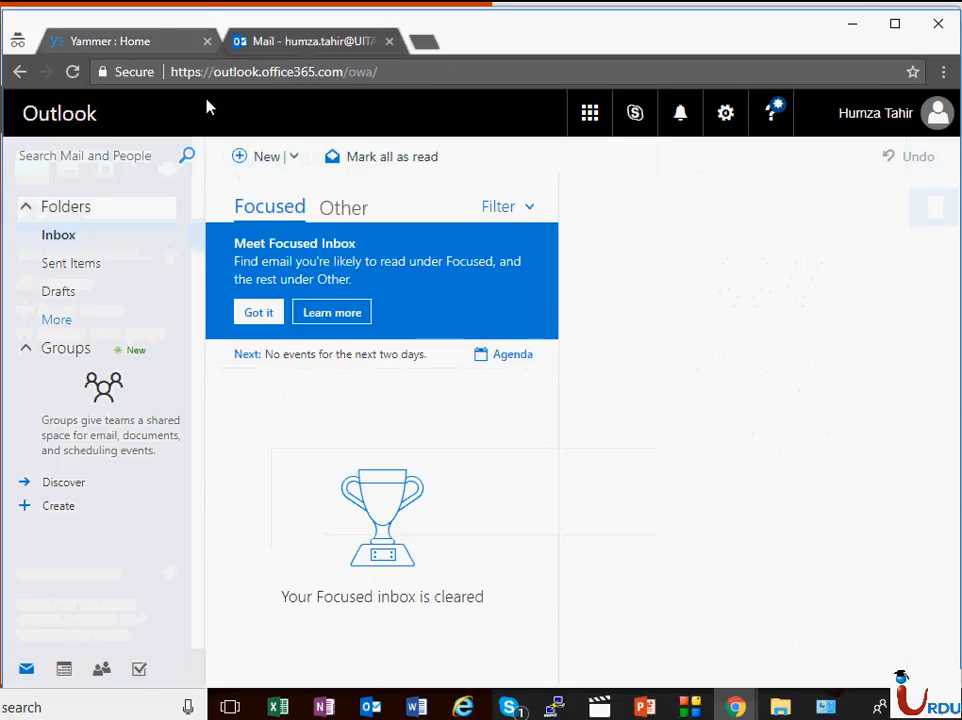
left_click(125, 40)
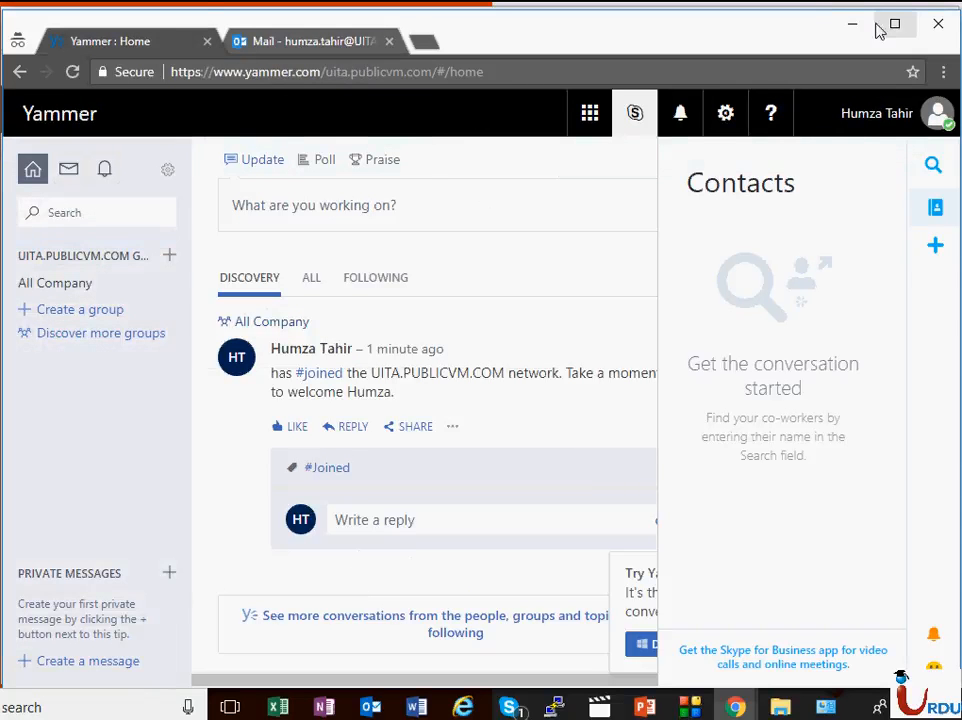
- Launch the People app from Yammer's list of Office apps
left_click(590, 115)
scroll(953, 296, "down", 2)
scroll(809, 420, "down", 3)
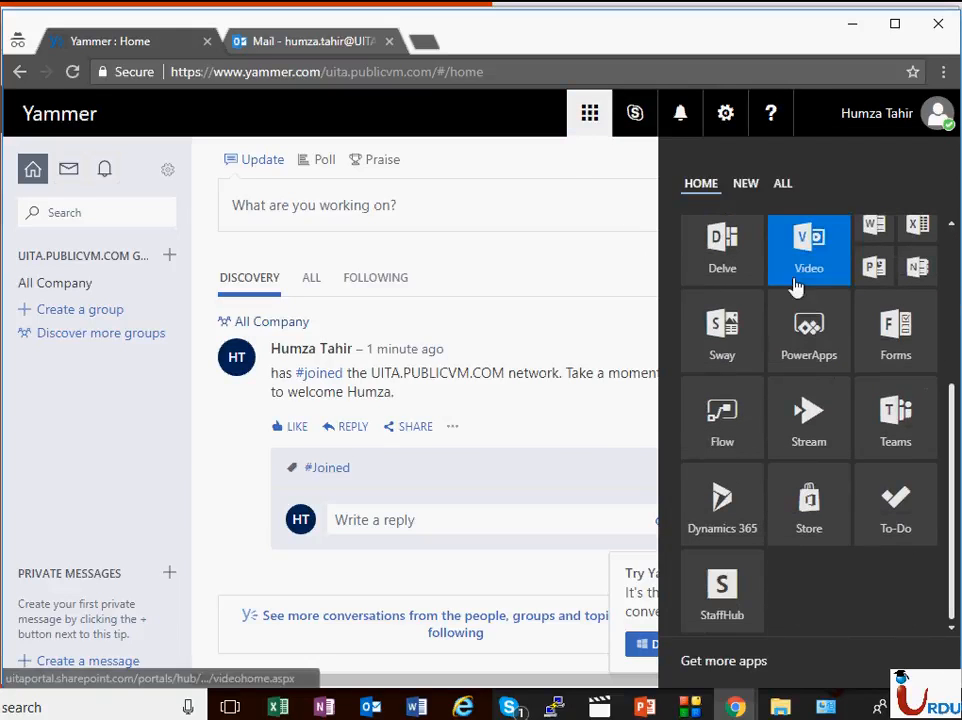
key("ctrl+a")
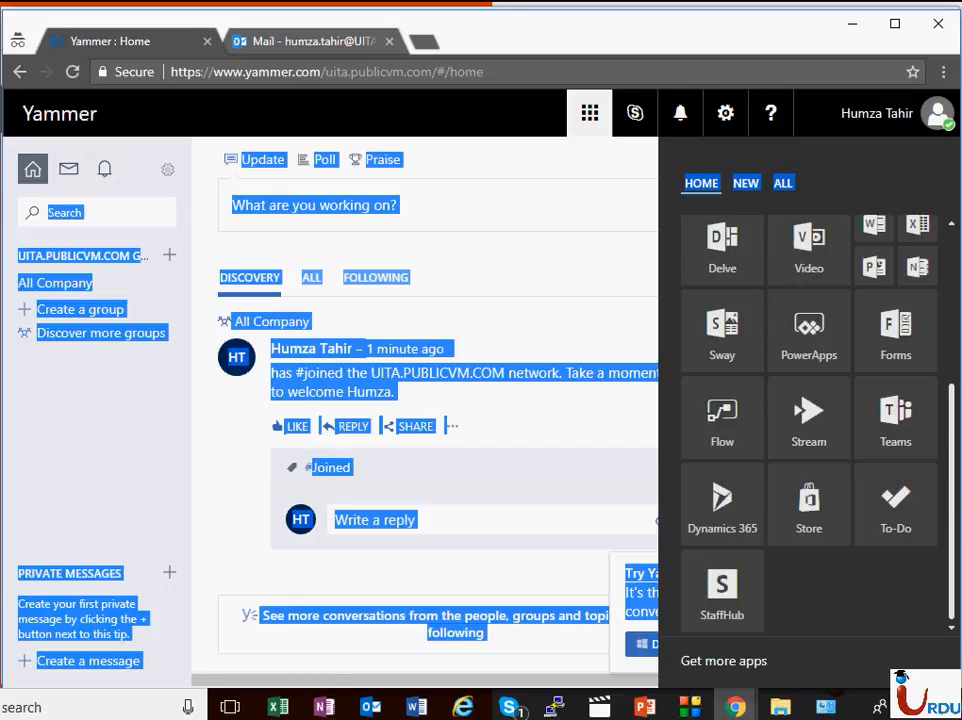
left_click_drag(950, 407, 951, 281)
left_click(951, 281)
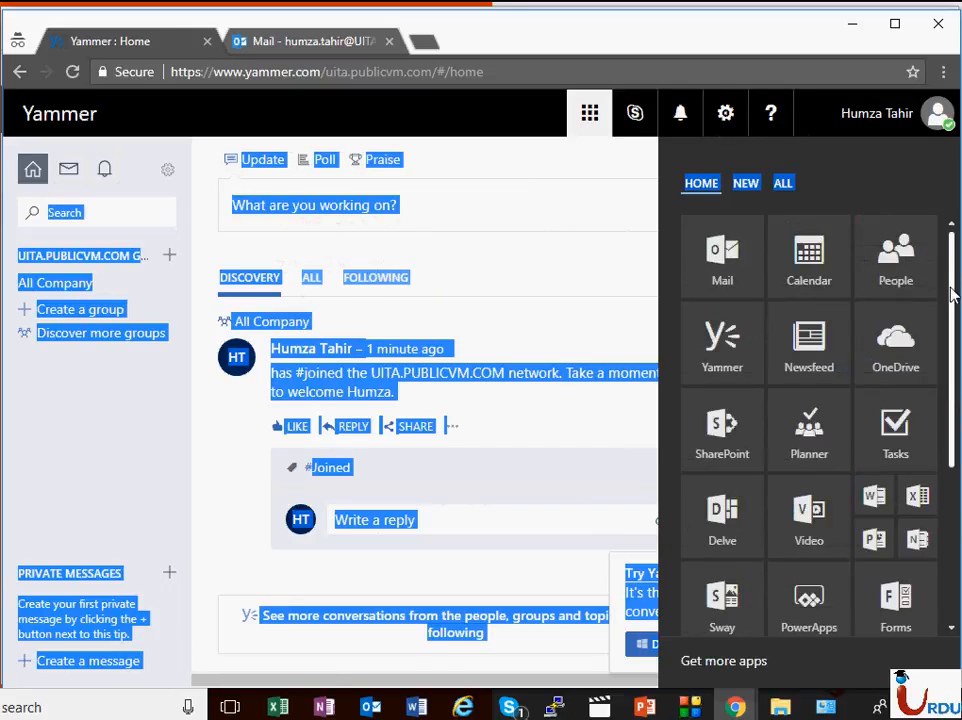
left_click(912, 289)
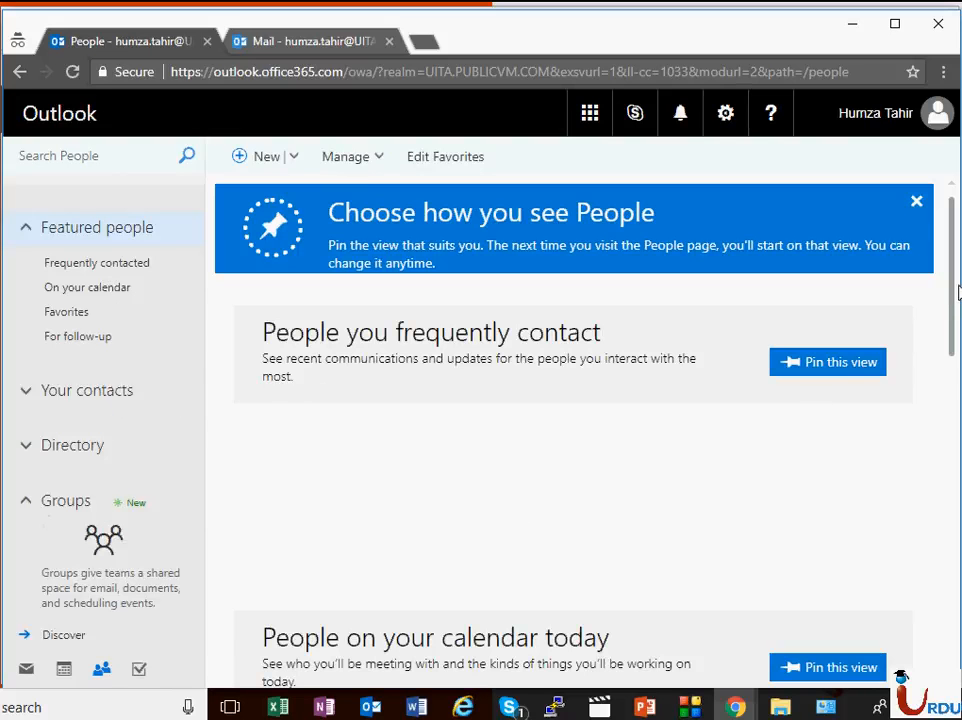
- Expand Directory in People and list All Users, showing all 3 users
left_click_drag(957, 295, 953, 320)
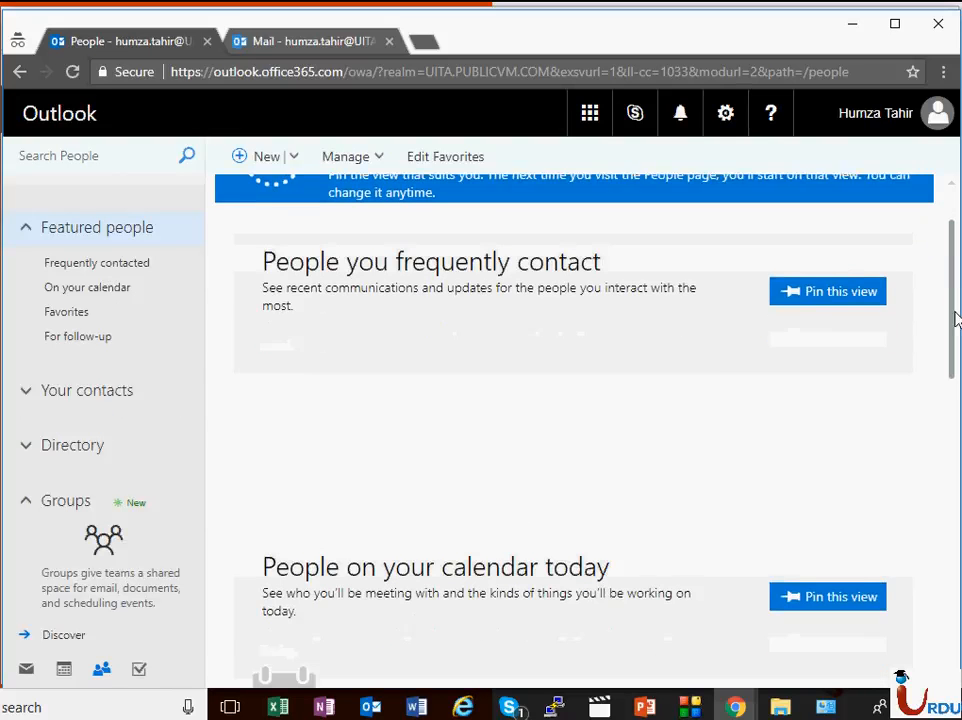
left_click(33, 445)
left_click(110, 502)
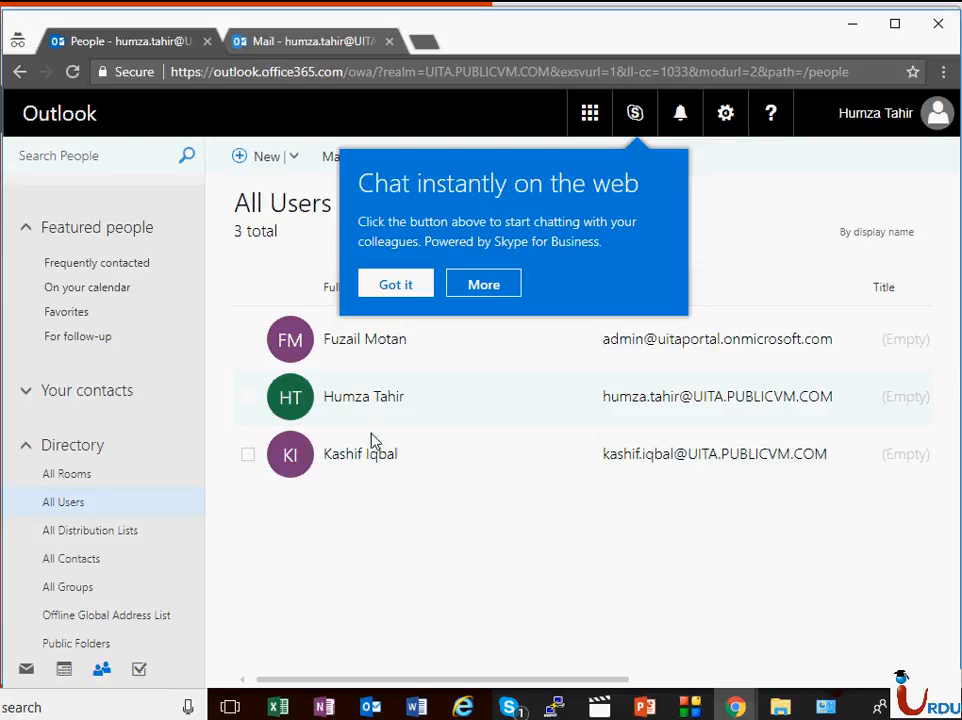
left_click(280, 45)
left_click(122, 44)
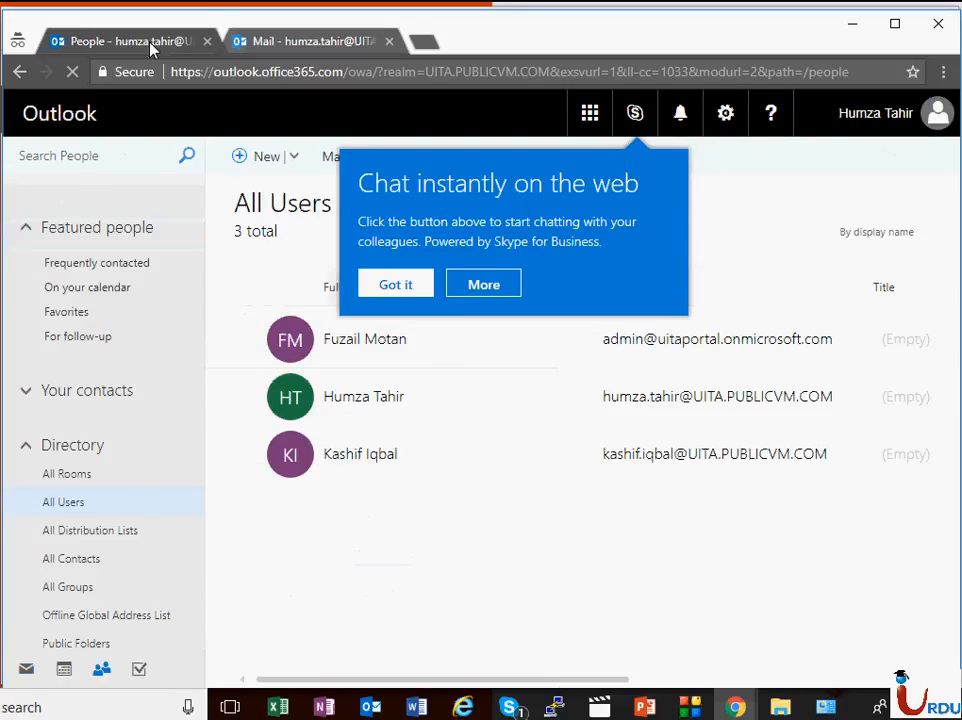
- Review the SharePoint user profiles page (5 profiles), then return to Office 365 Active users
mouse_move(735, 707)
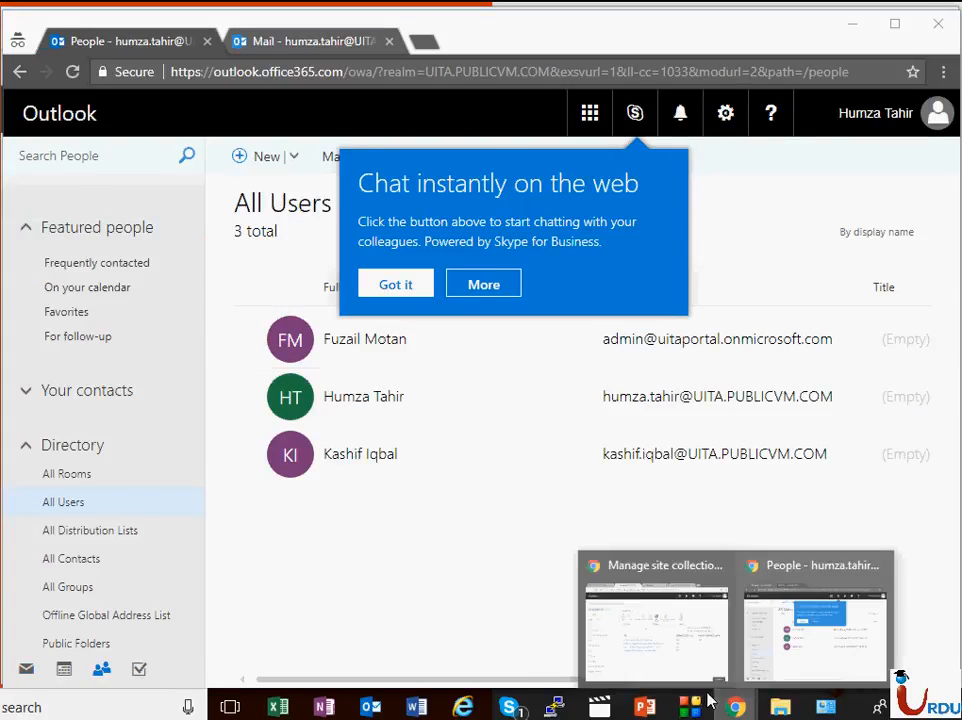
left_click(629, 664)
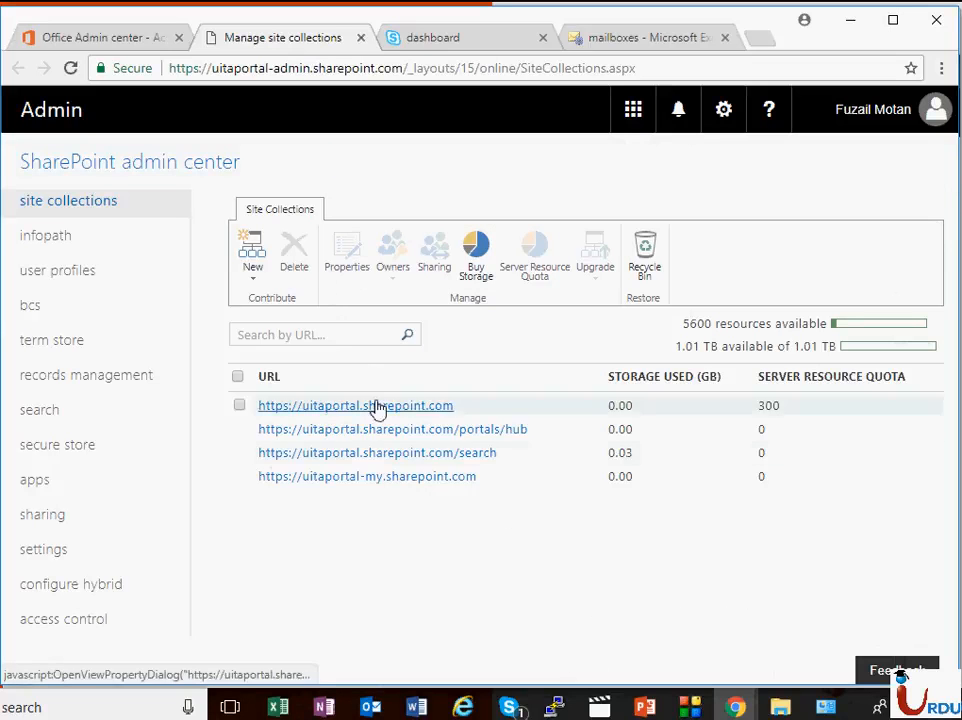
left_click(84, 270)
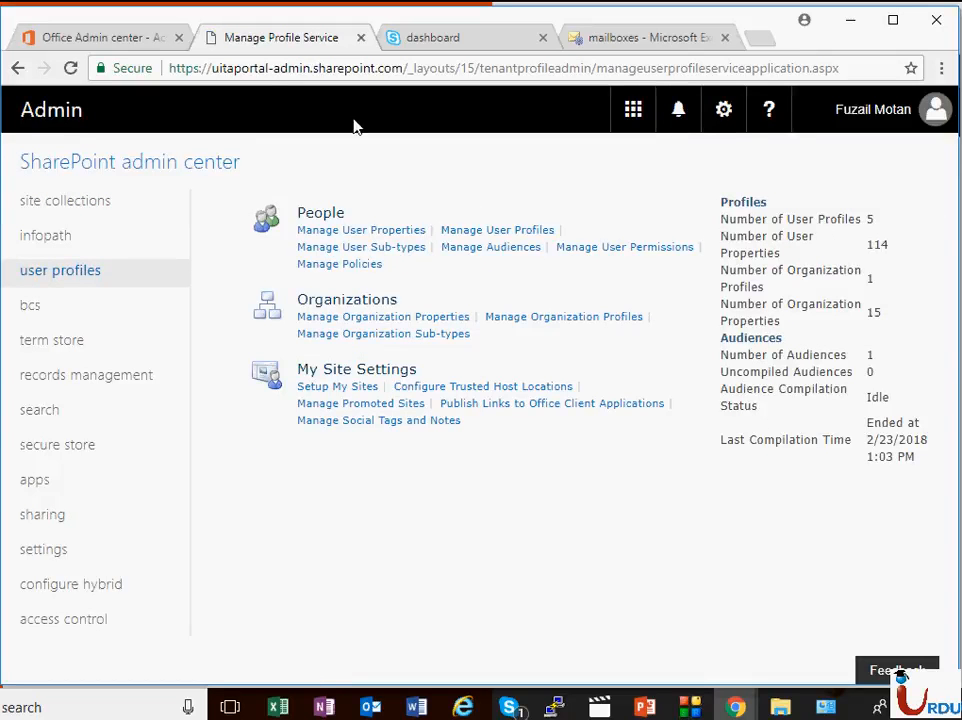
left_click(170, 40)
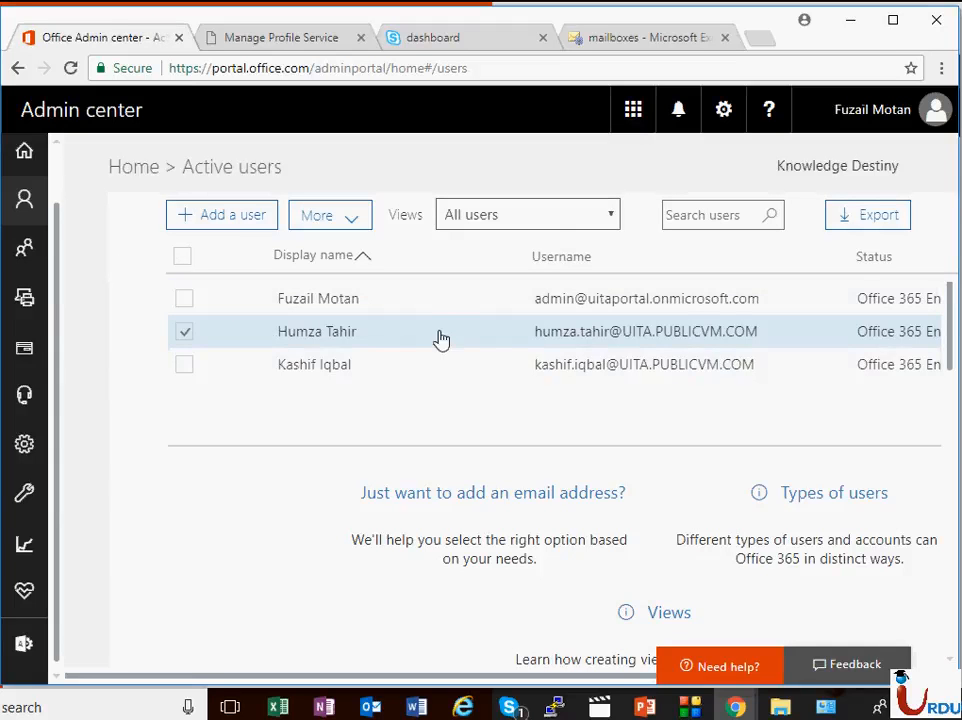
- Open the second user's account details, scroll through them, and close the panel
left_click(424, 340)
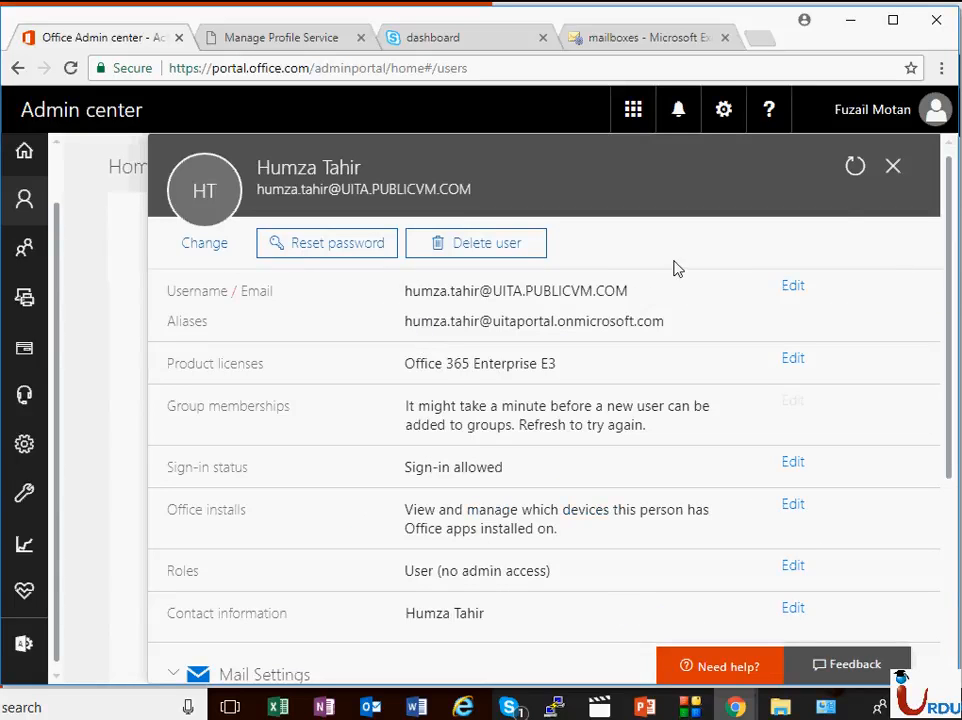
scroll(948, 340, "down", 1)
left_click_drag(950, 352, 958, 487)
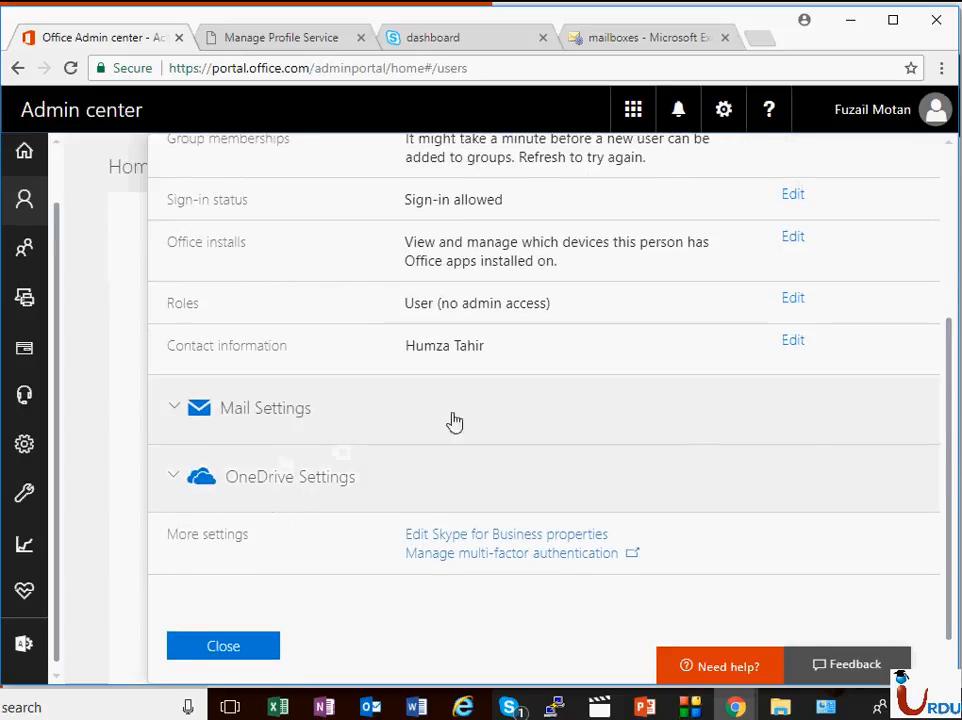
left_click_drag(950, 462, 950, 293)
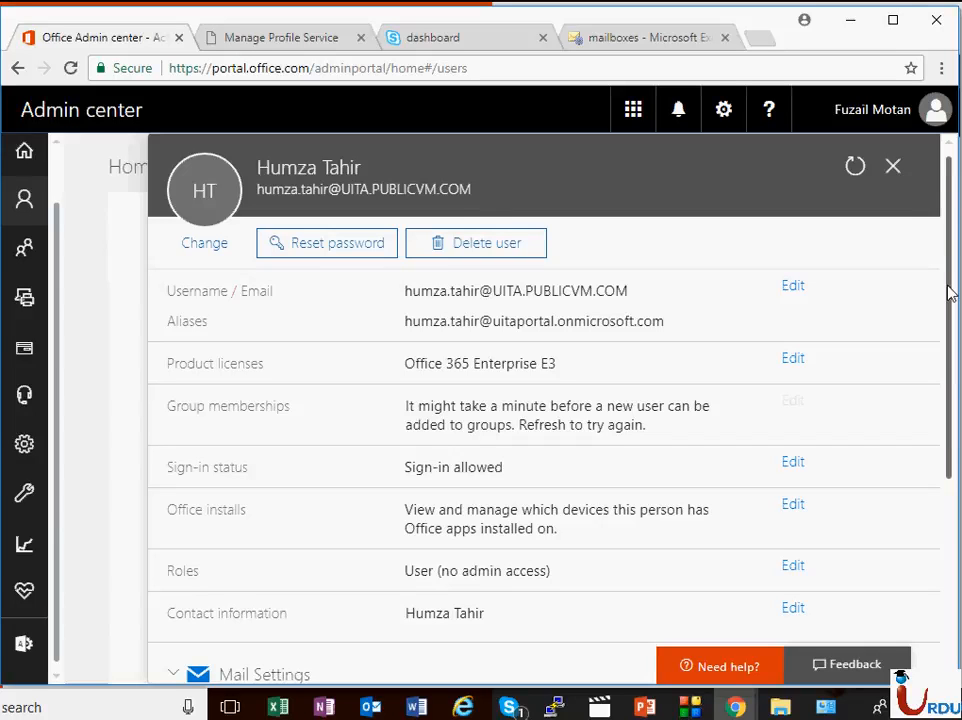
left_click_drag(951, 292, 957, 405)
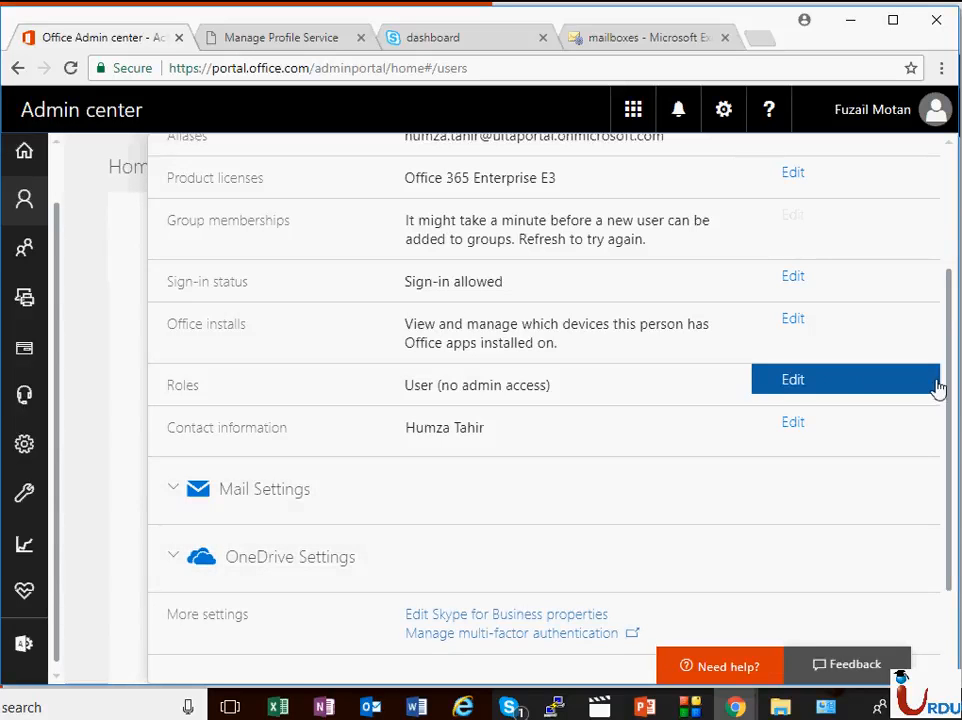
scroll(945, 420, "down", 2)
left_click(259, 613)
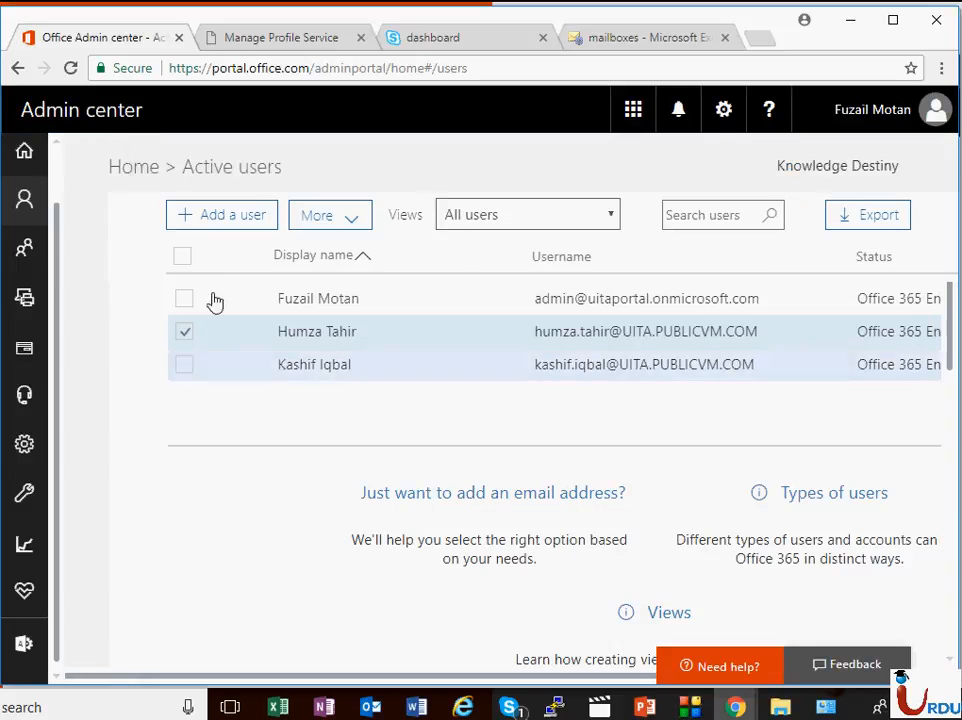
- Reopen the second user's details and go to Manage multi-factor authentication
right_click(314, 336)
left_click(283, 340)
left_click(287, 335)
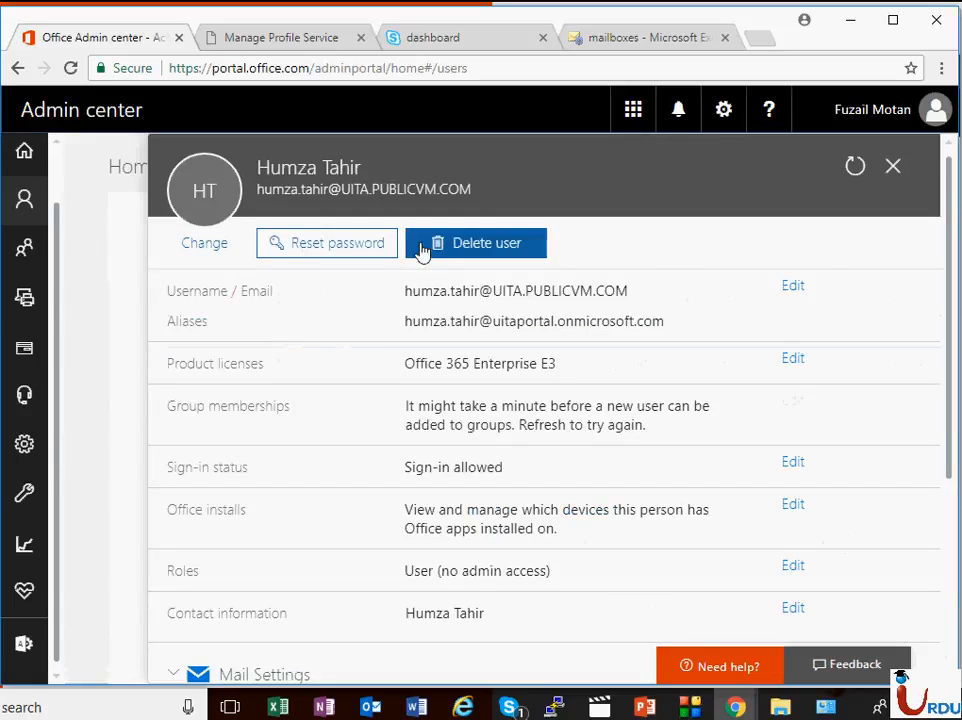
left_click_drag(947, 248, 887, 414)
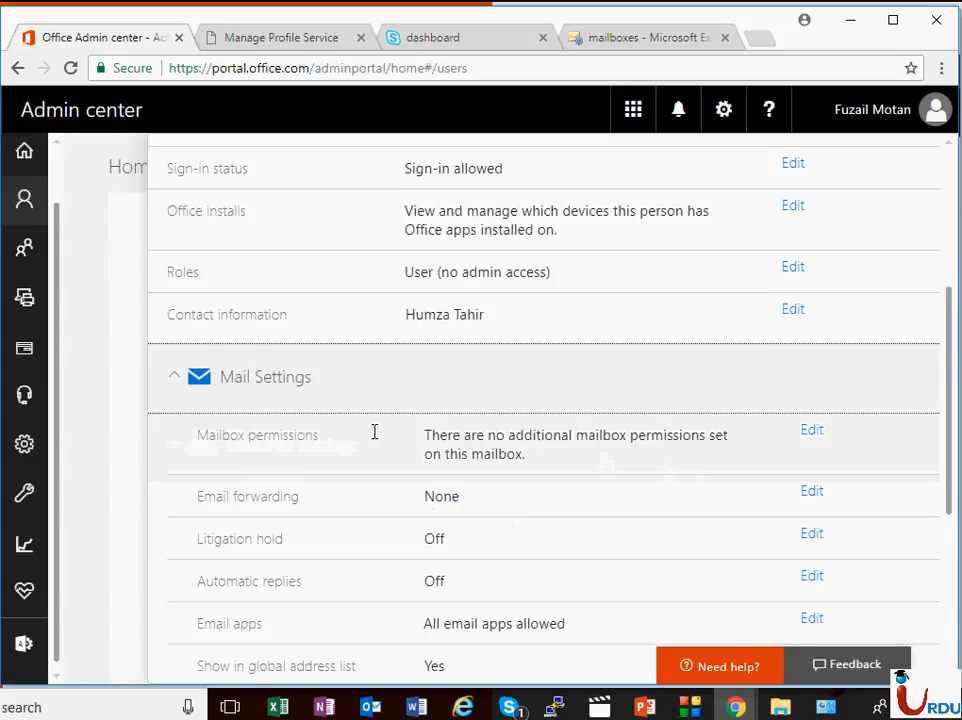
left_click_drag(947, 419, 953, 542)
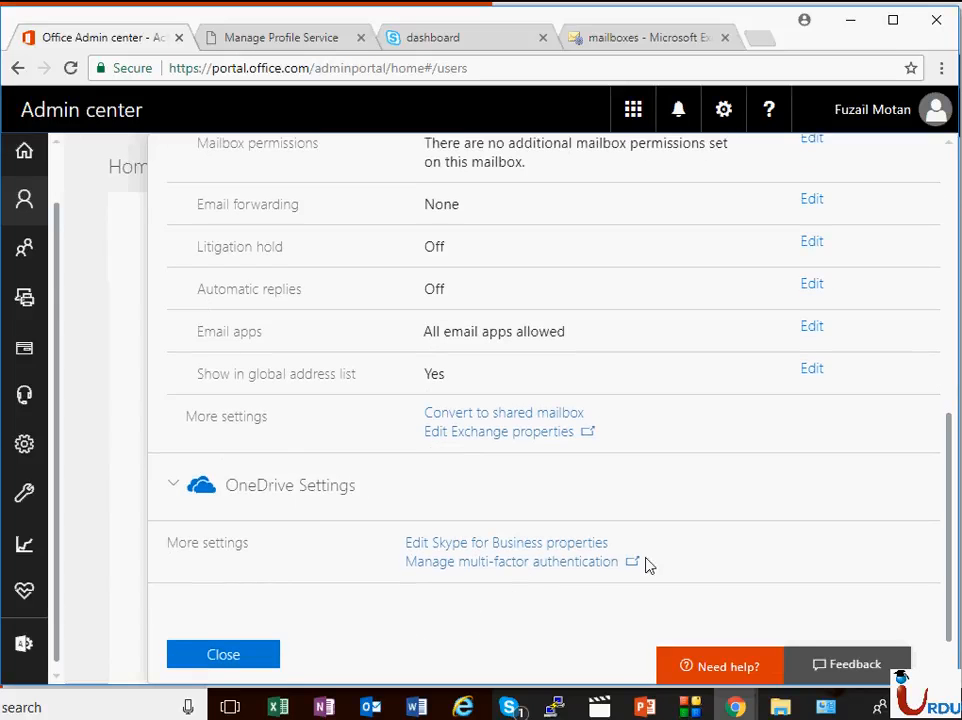
left_click(533, 578)
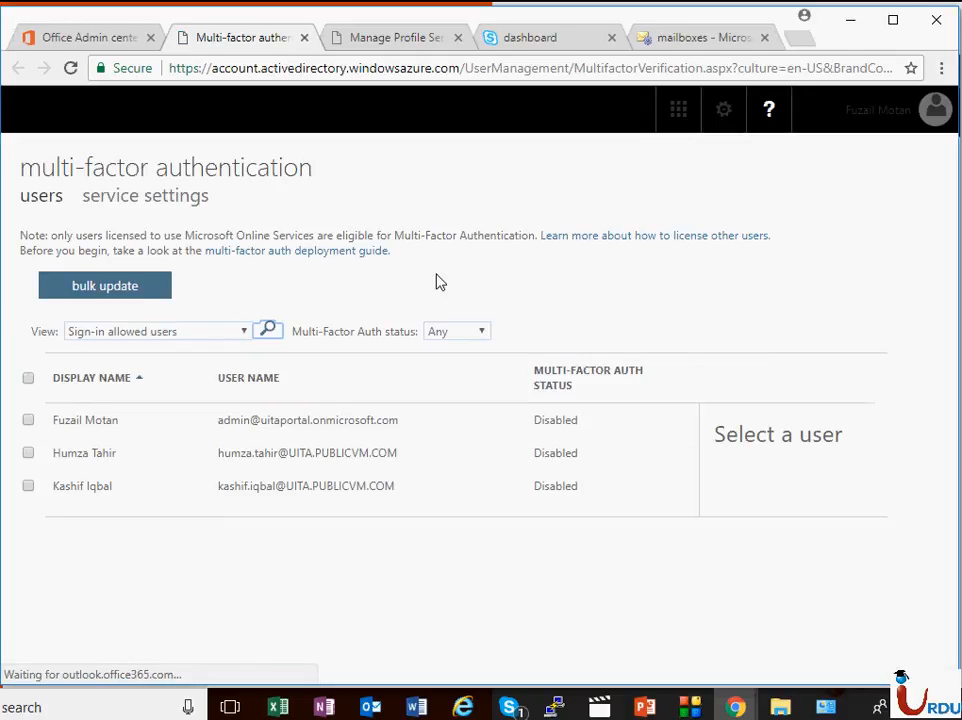
- Enable multi-factor authentication for the second user, then open their user settings
left_click(28, 453)
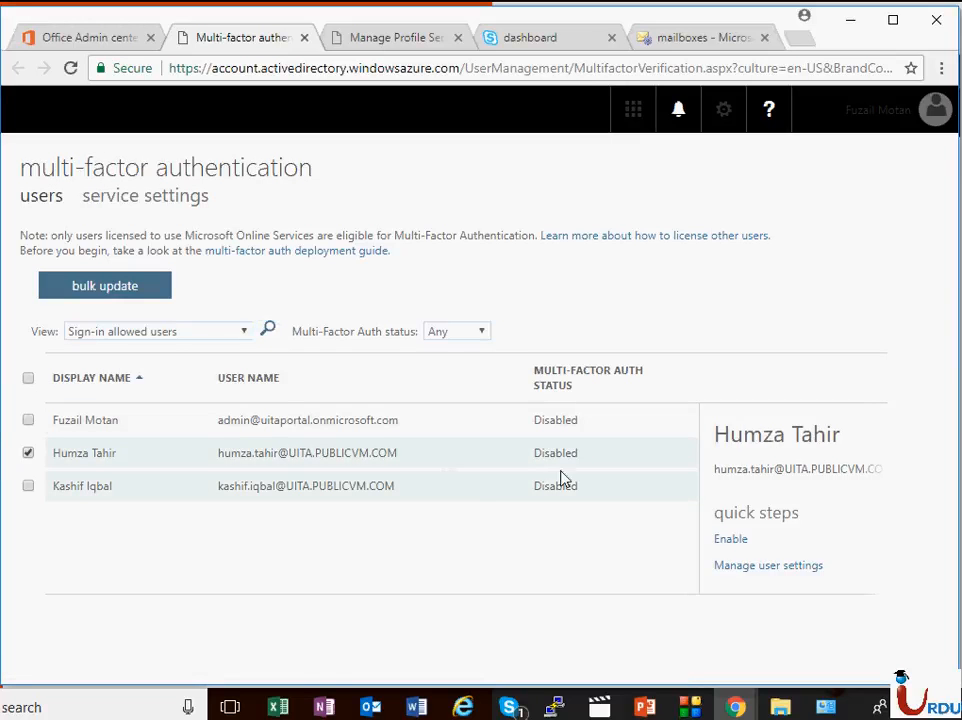
left_click(741, 541)
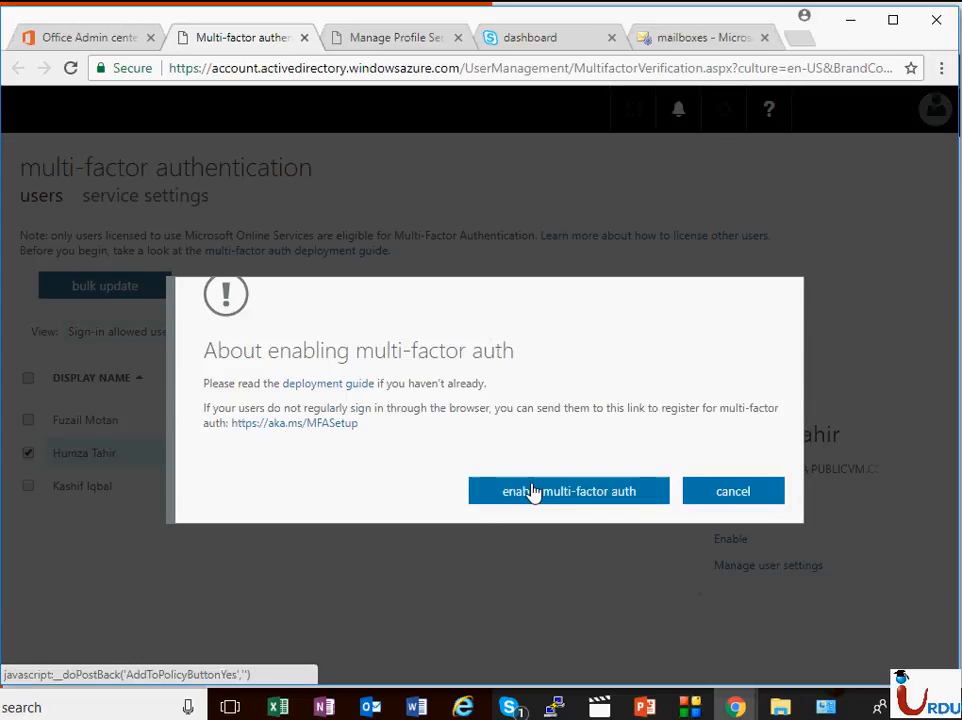
left_click(527, 490)
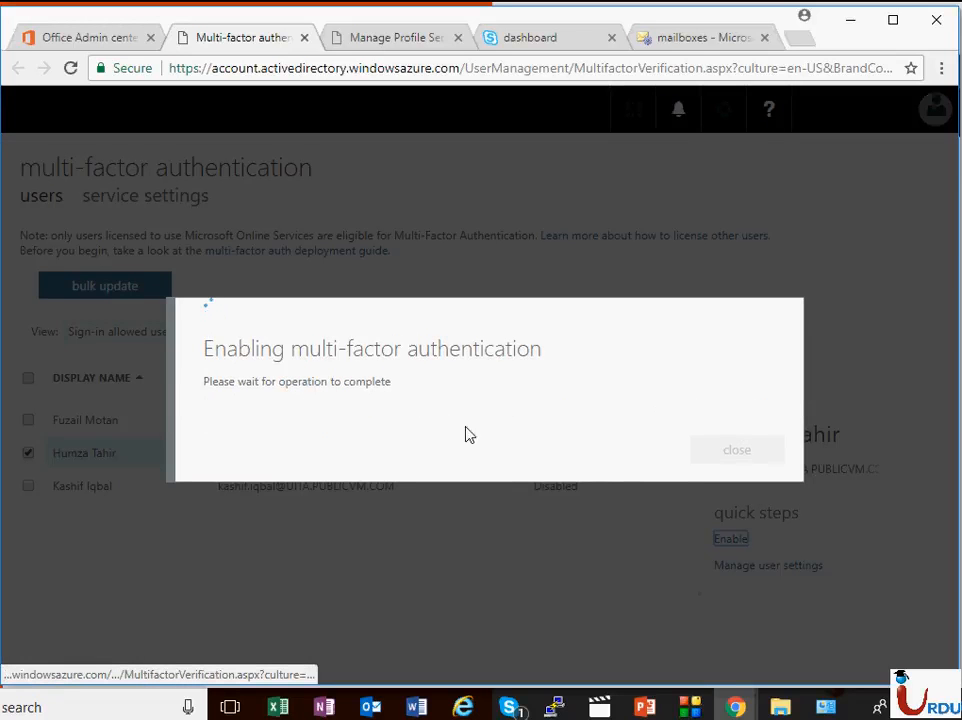
left_click(735, 457)
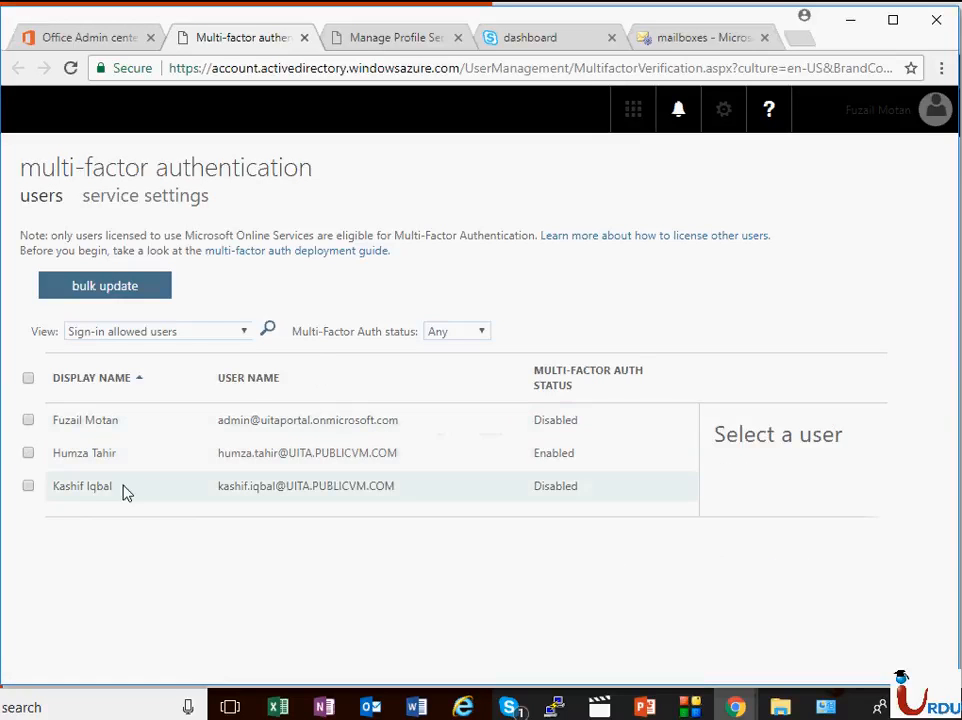
left_click(28, 453)
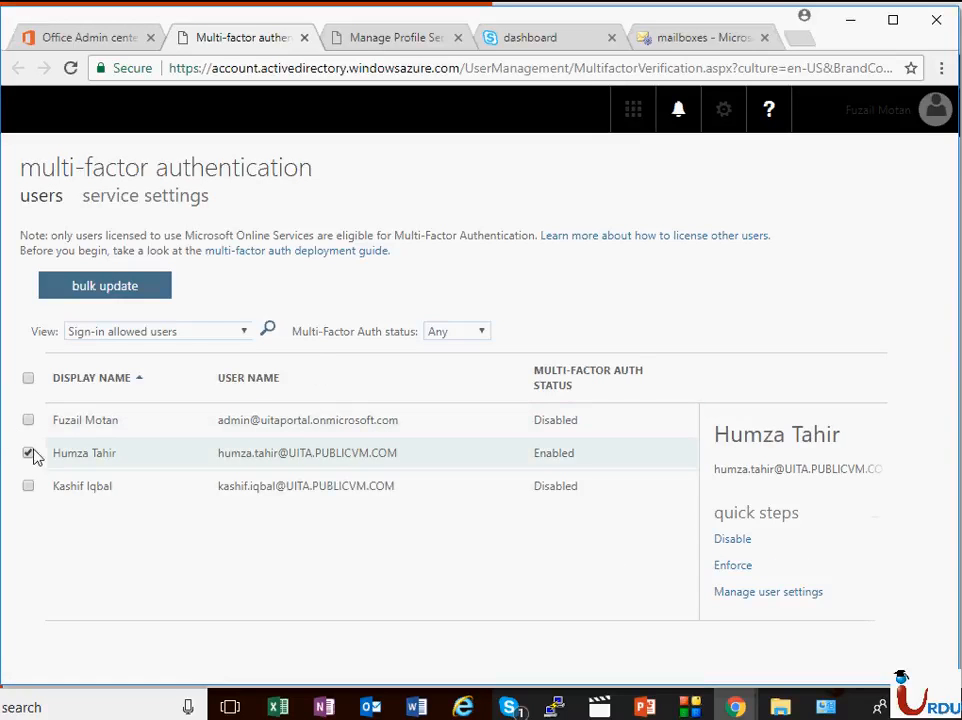
left_click(737, 593)
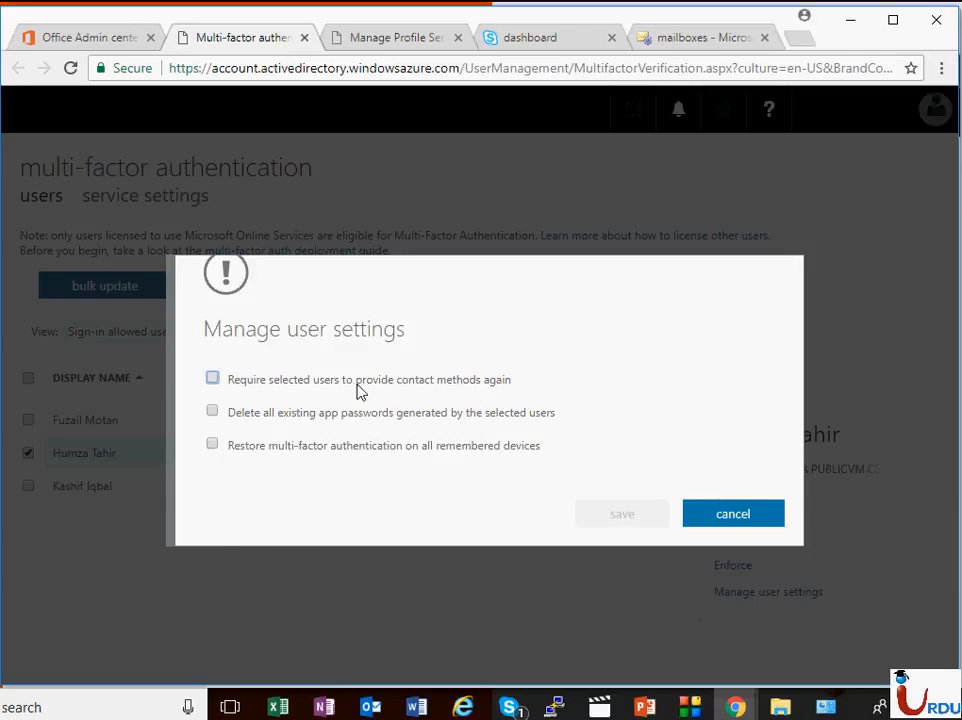
- Save 'Require selected users to provide contact methods again' for the second user and begin enforcing
left_click(447, 382)
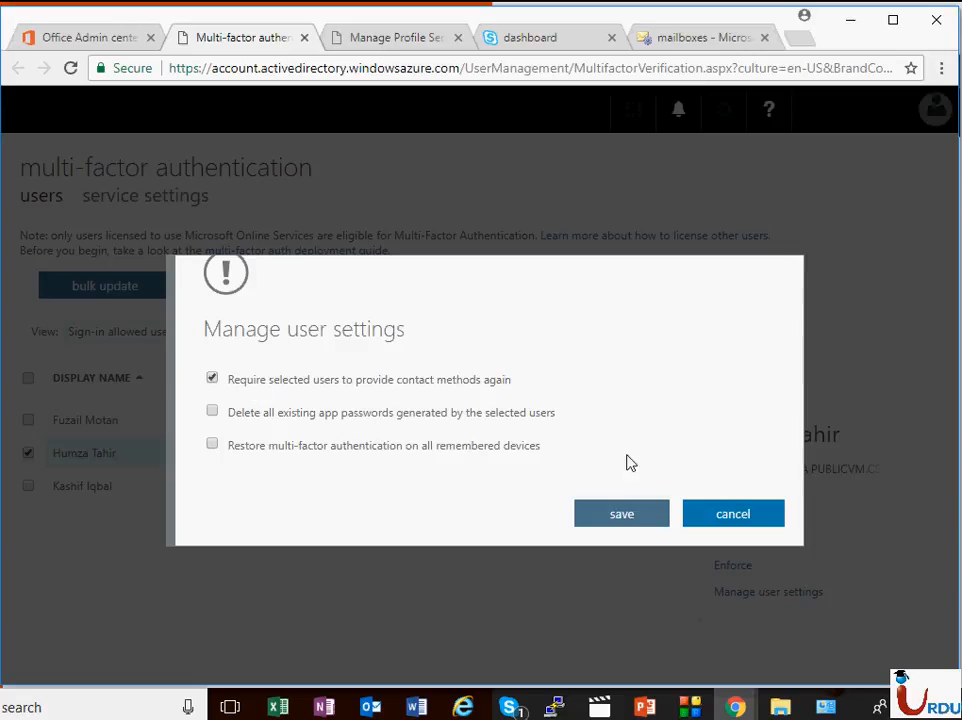
left_click(626, 515)
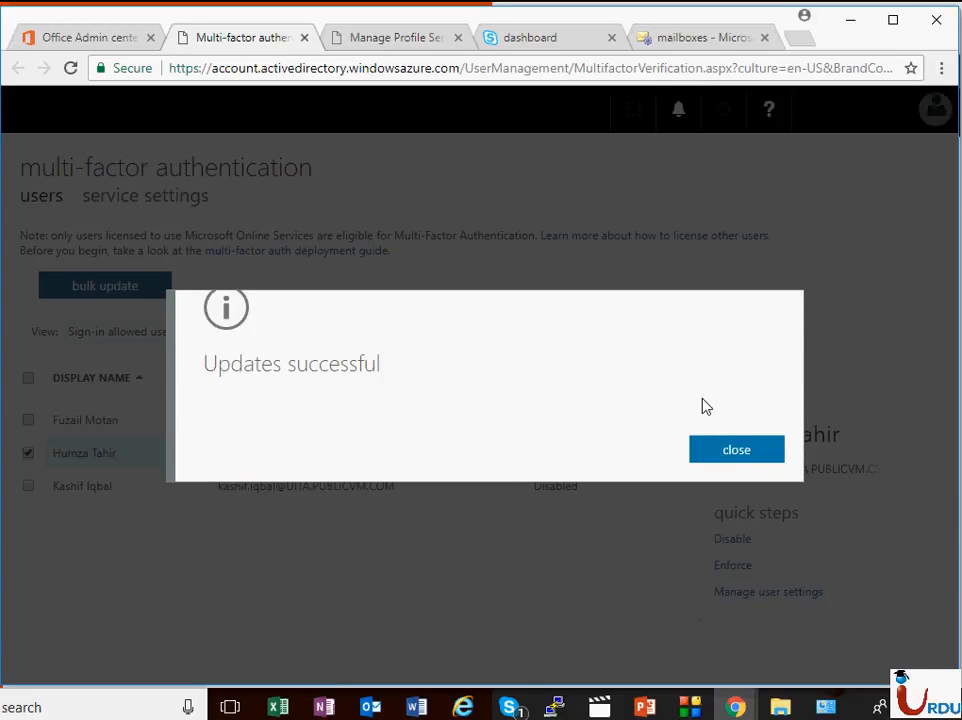
left_click(720, 446)
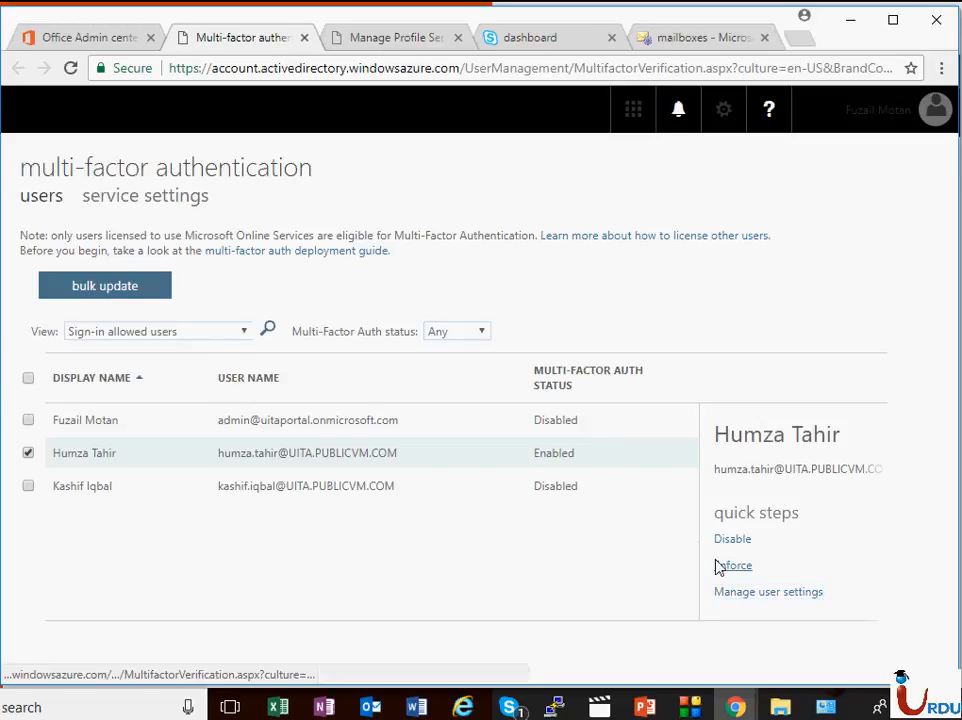
left_click(720, 566)
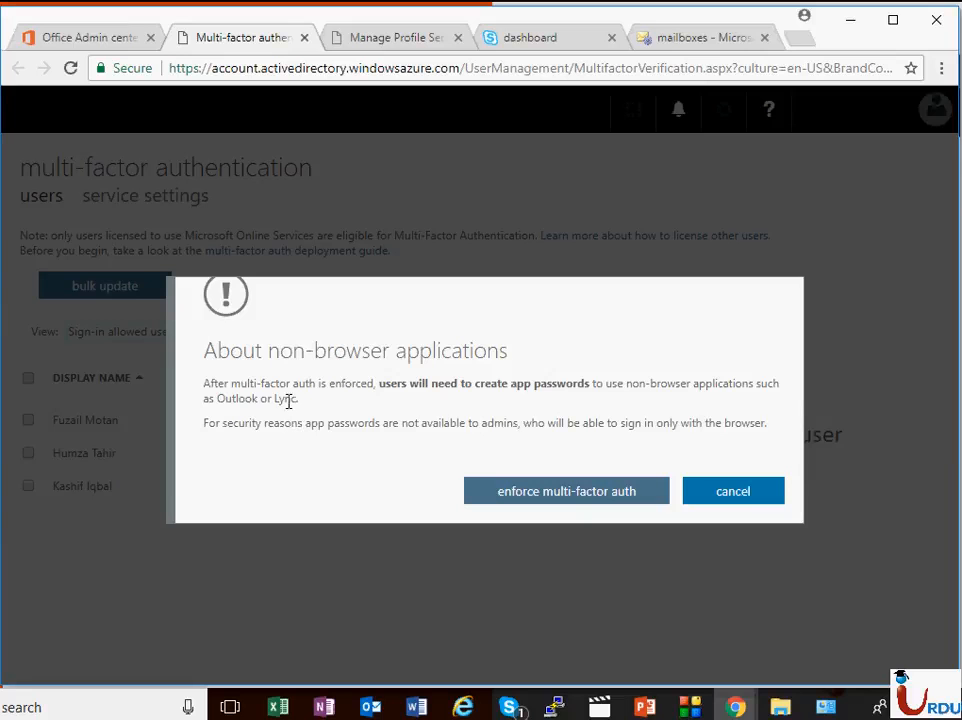
- Enforce multi-factor auth for the second user and confirm their status reads Enforced
left_click_drag(283, 403, 204, 383)
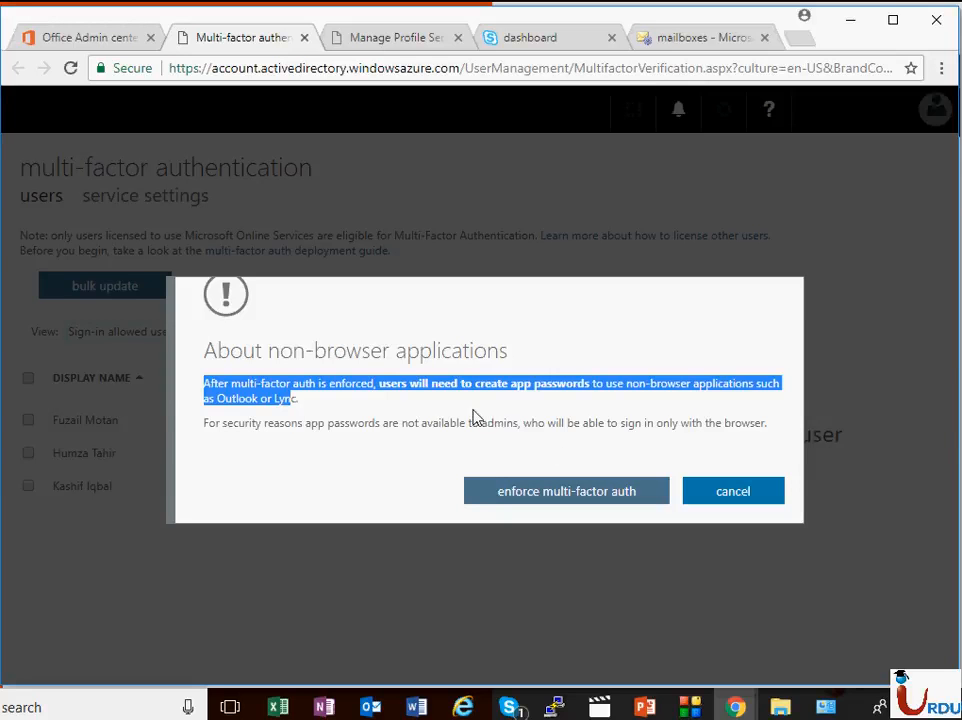
left_click(286, 401)
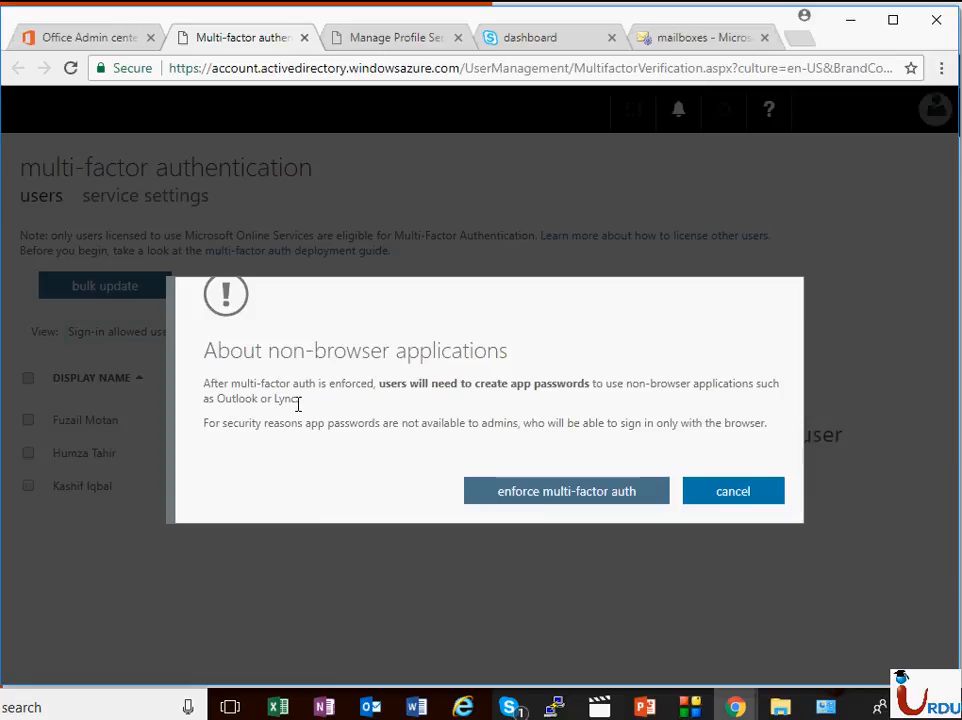
left_click(569, 503)
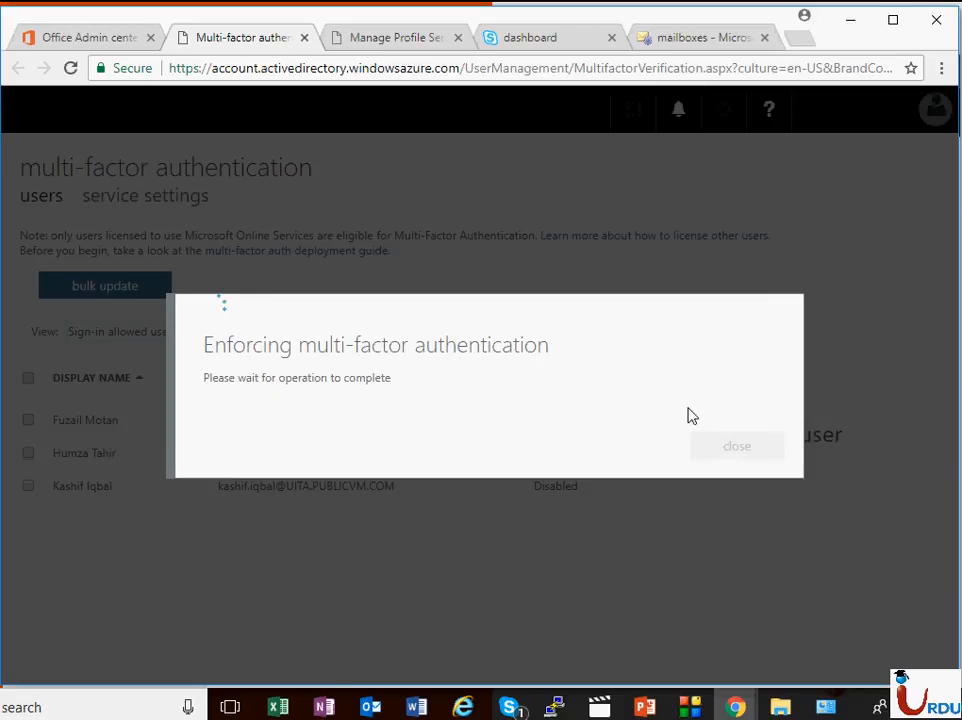
left_click(736, 462)
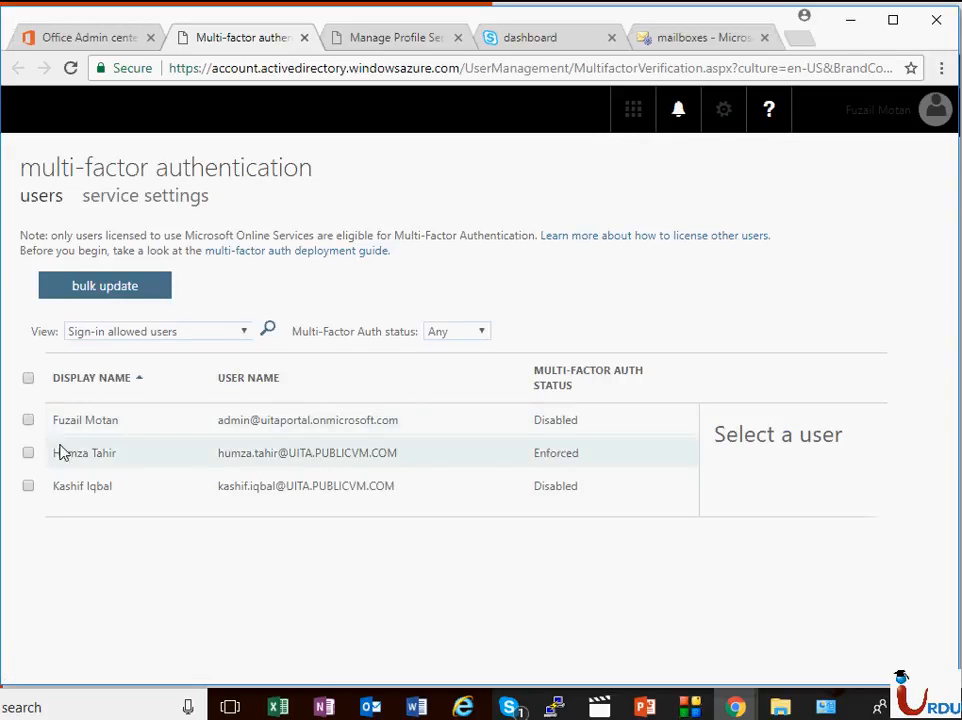
left_click(28, 453)
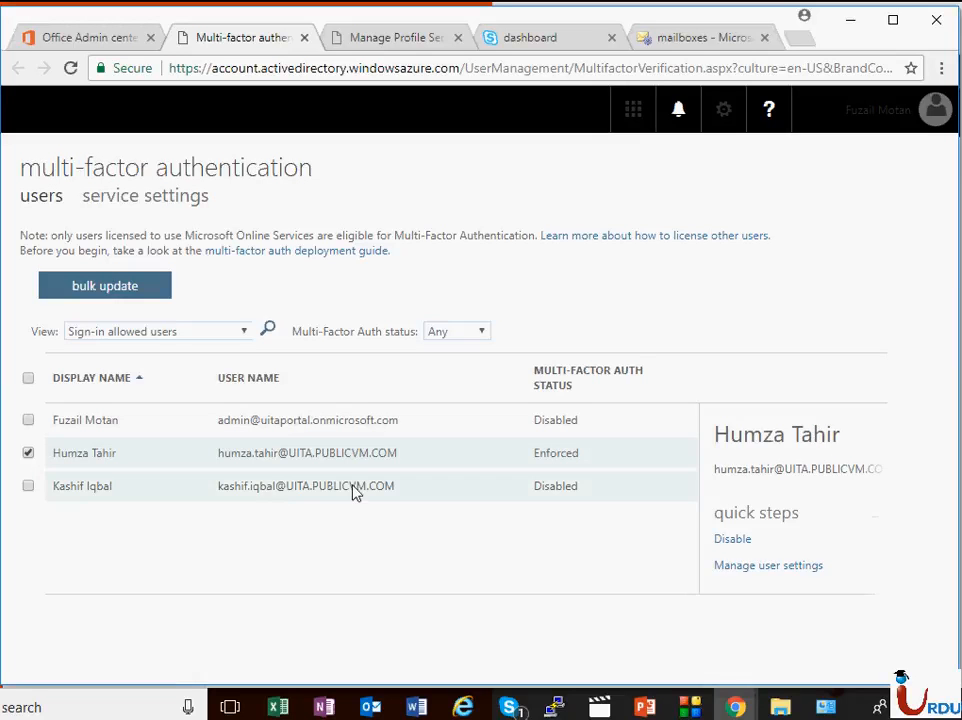
- Open the second user's contact information for editing with the detailed fields expanded
left_click(121, 45)
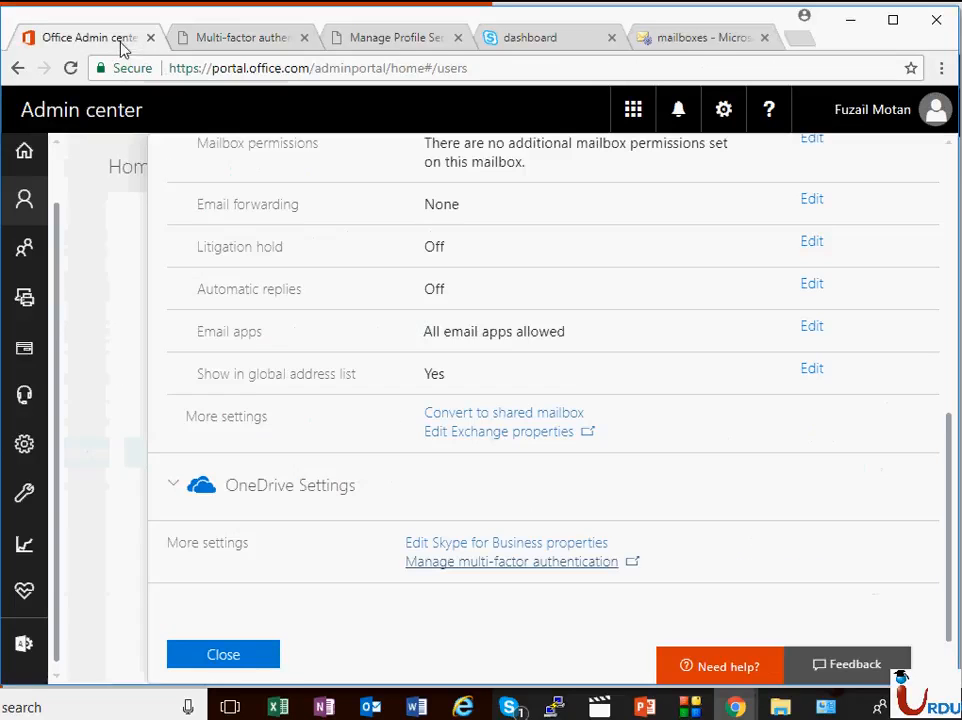
left_click_drag(950, 422, 943, 193)
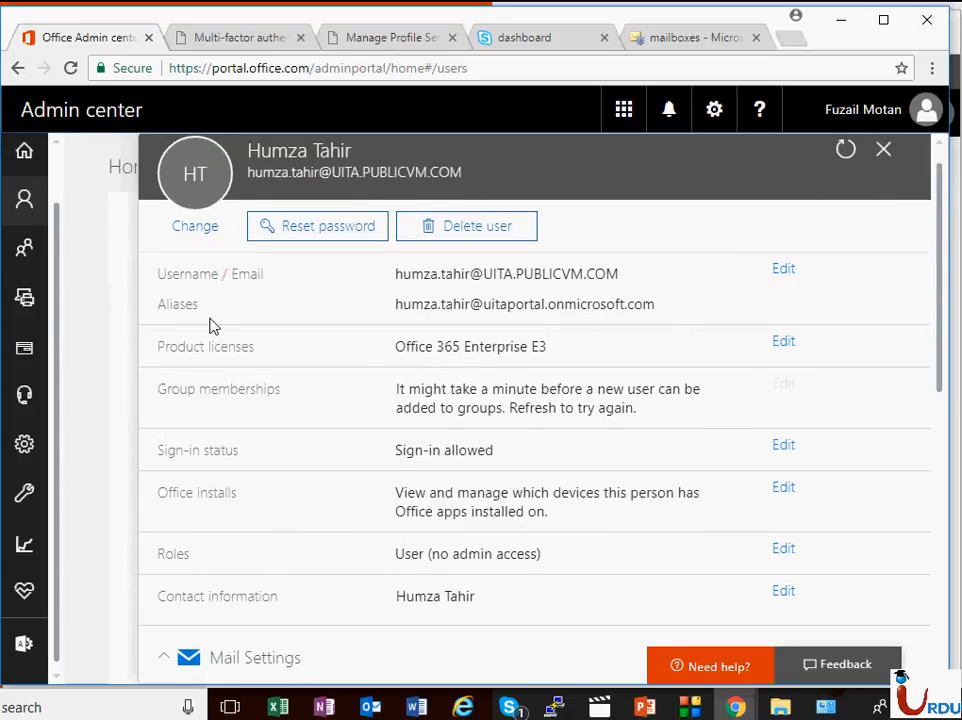
left_click(783, 593)
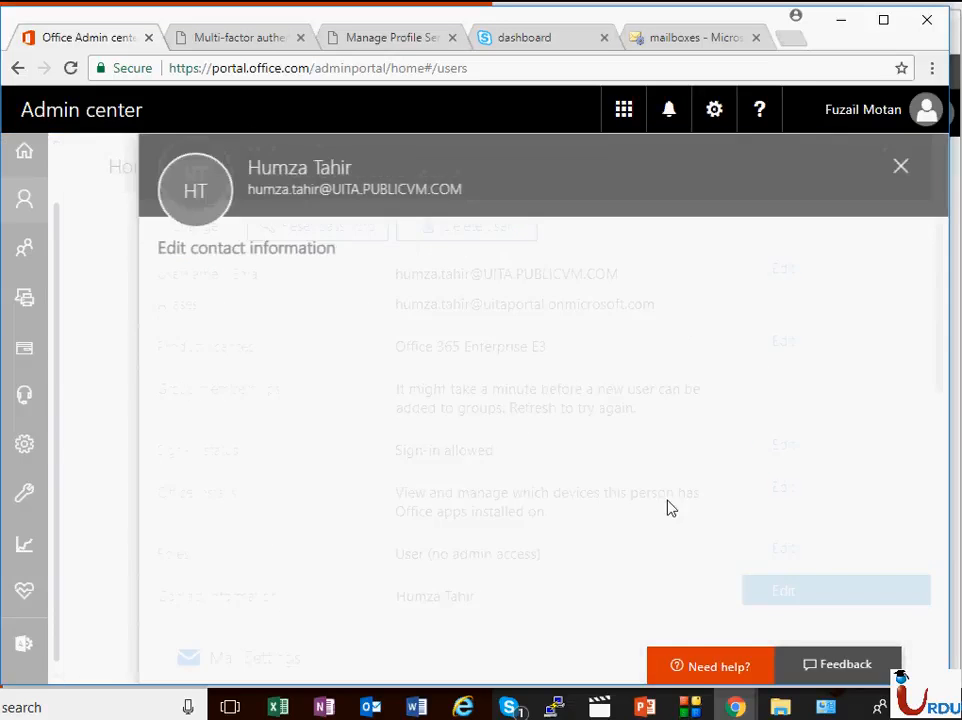
left_click(222, 457)
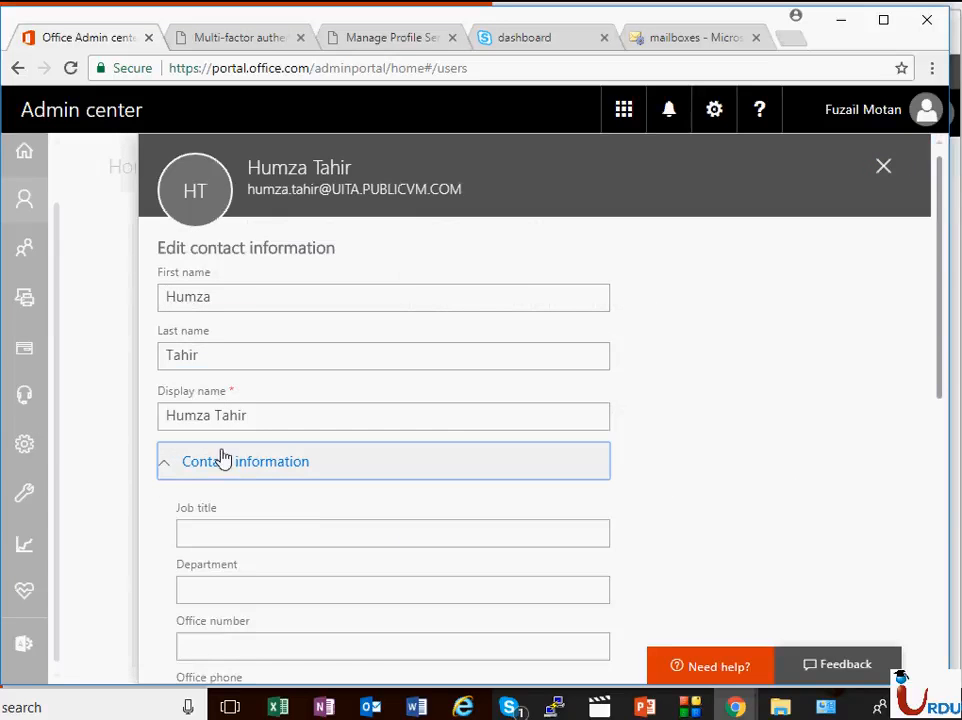
left_click_drag(940, 385, 958, 531)
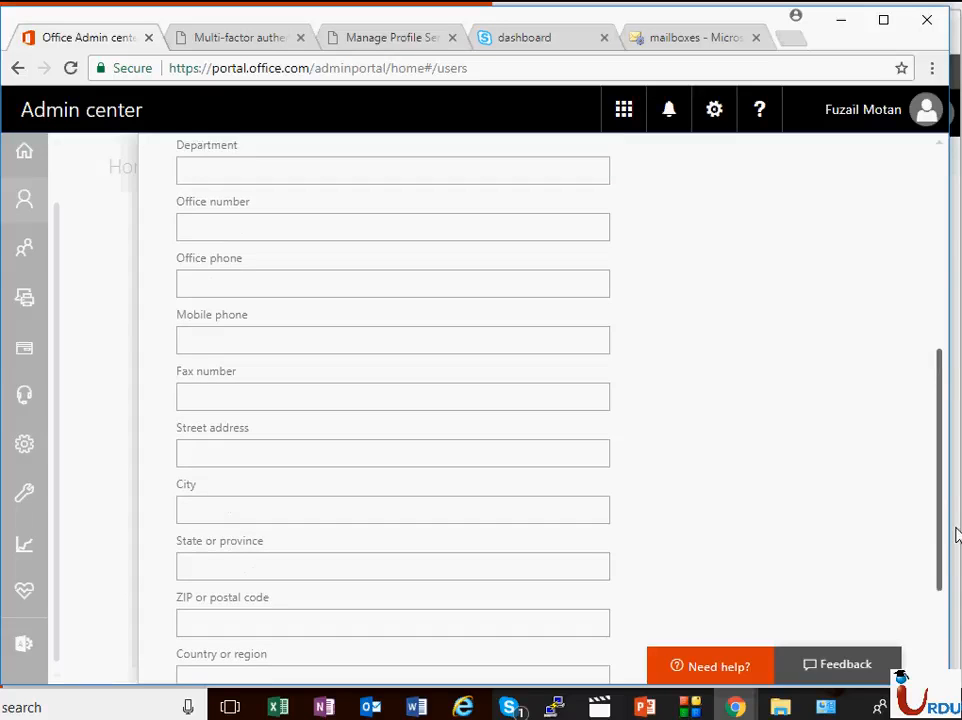
- Enter the user's mobile phone number, save it, and close the user panel
left_click(501, 341)
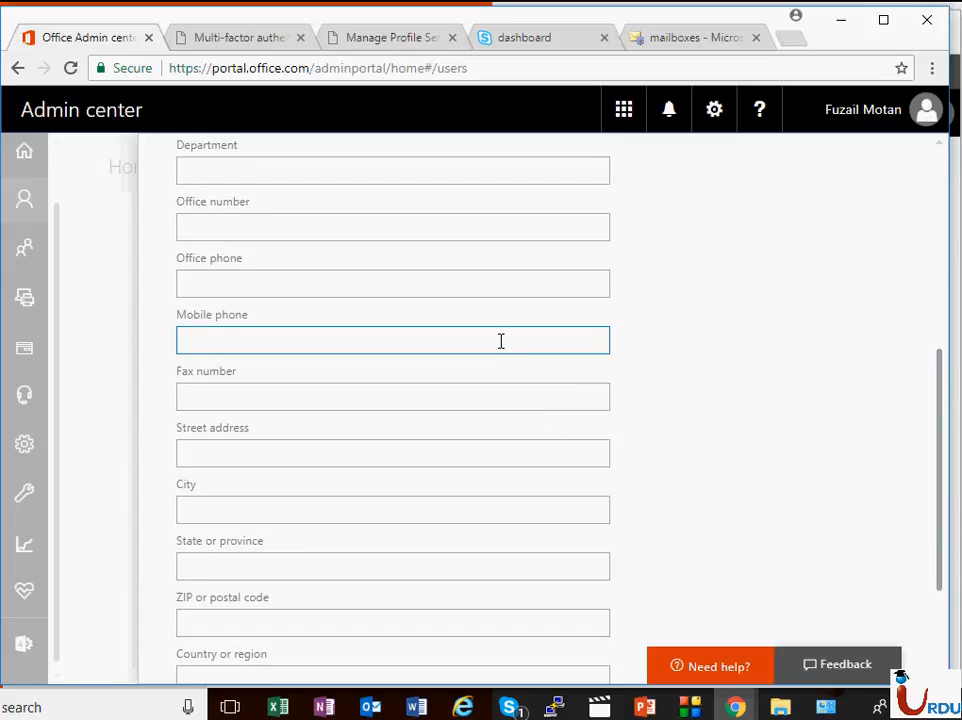
left_click(262, 679)
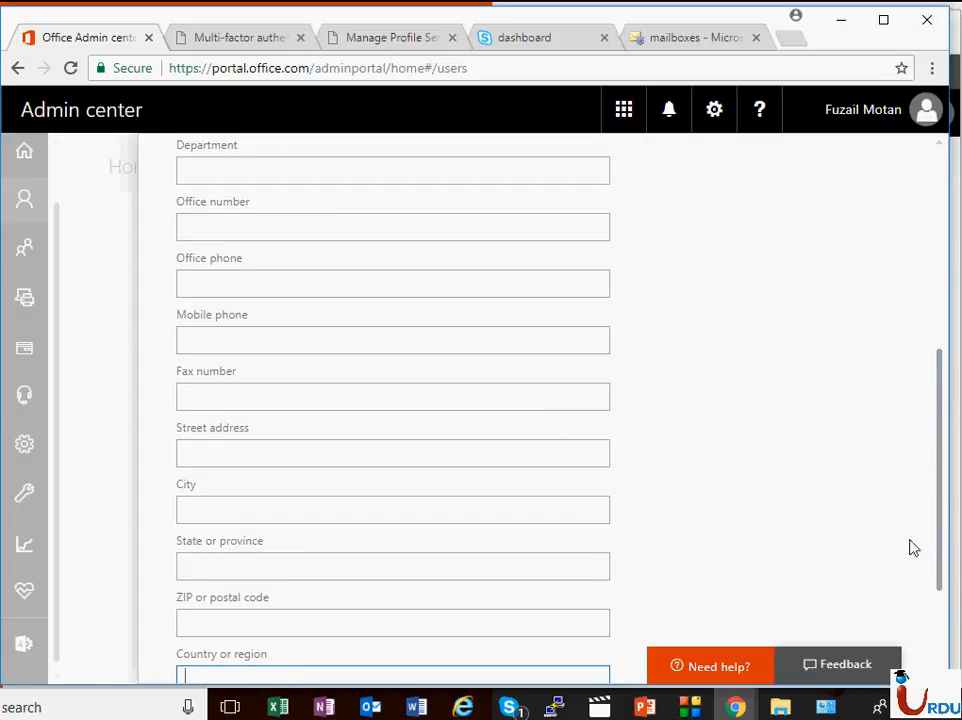
left_click_drag(938, 531, 912, 580)
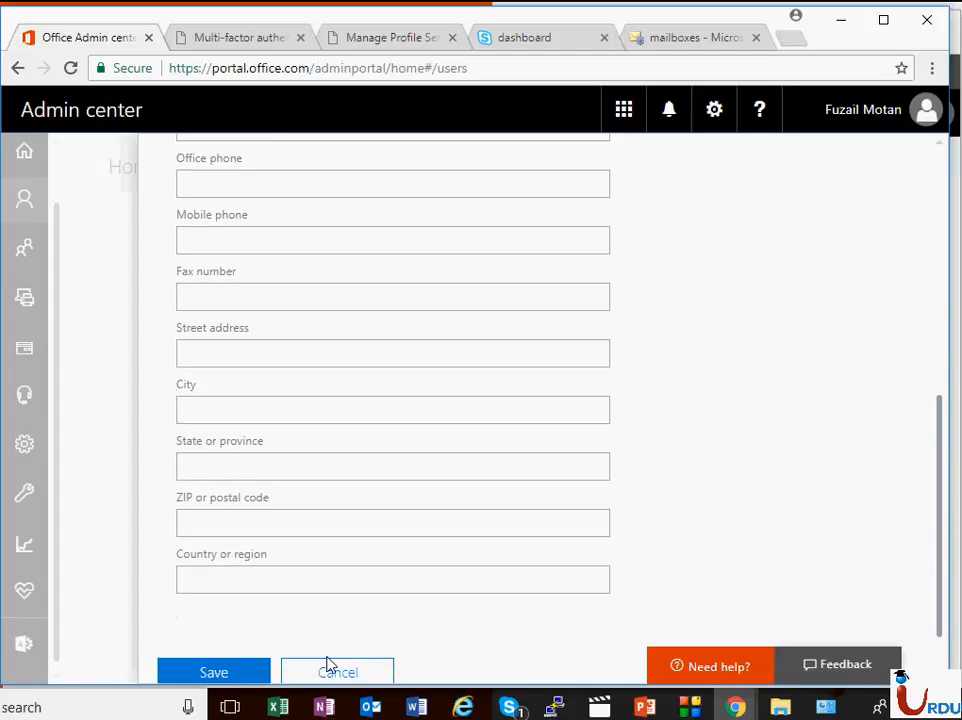
left_click(423, 243)
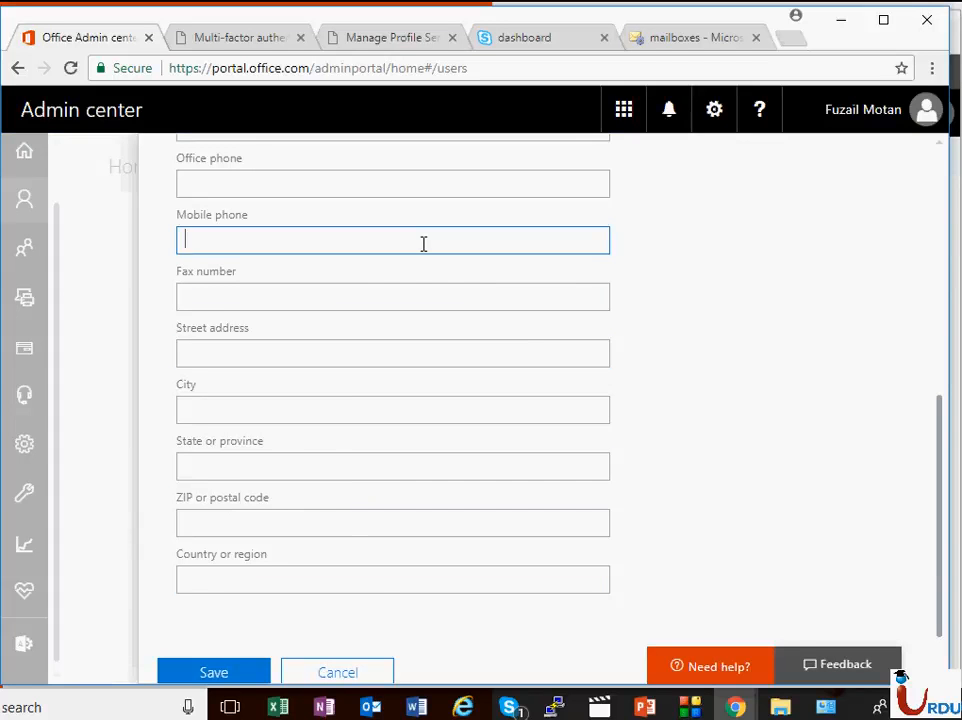
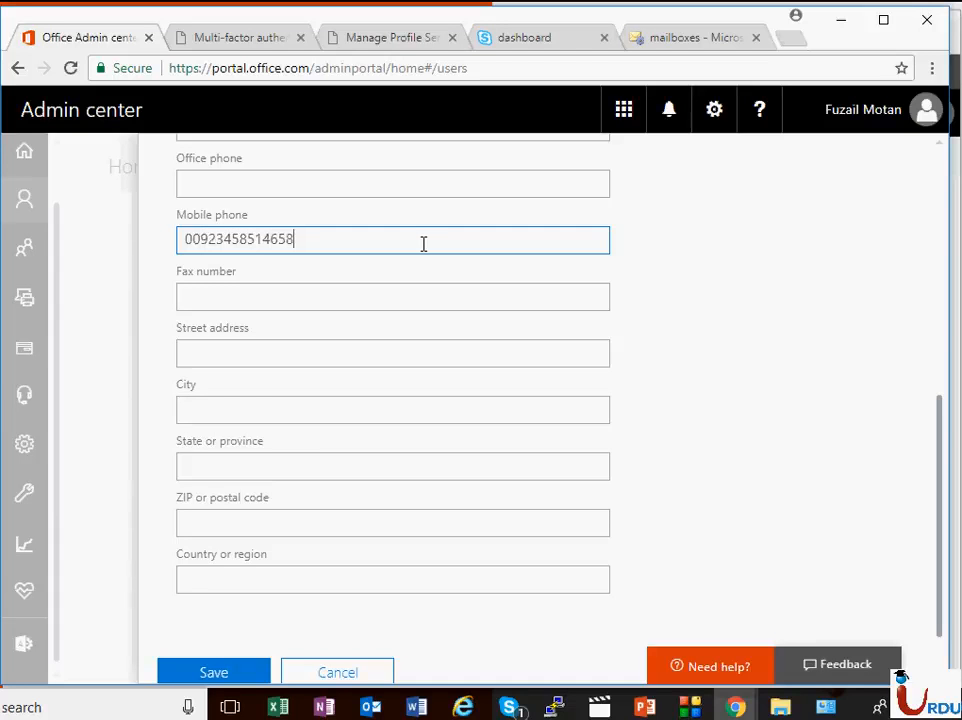
left_click(194, 672)
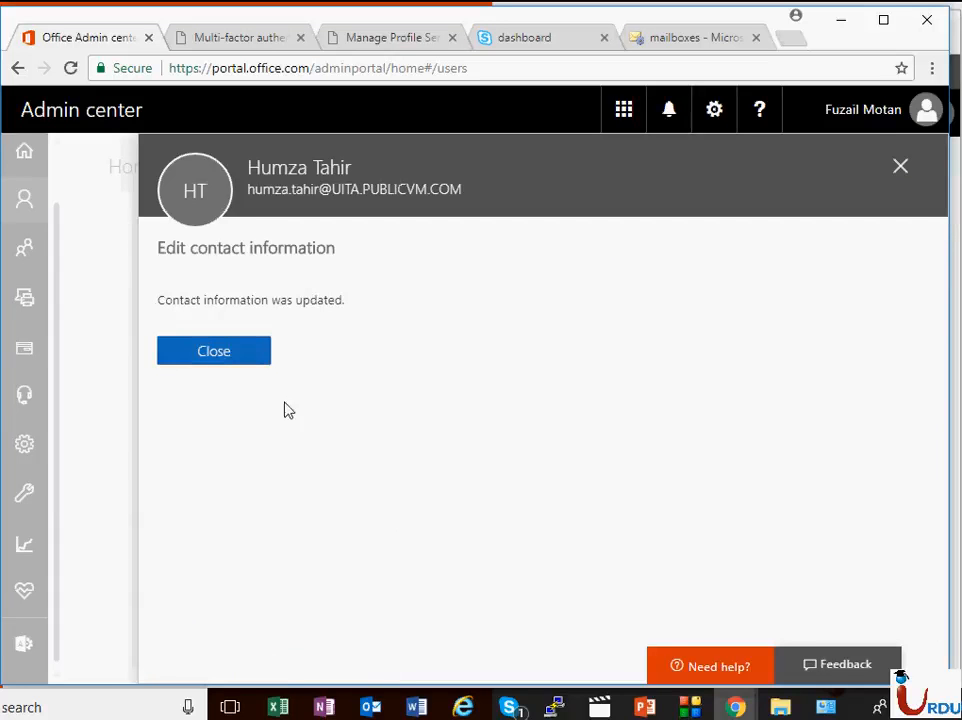
left_click(264, 370)
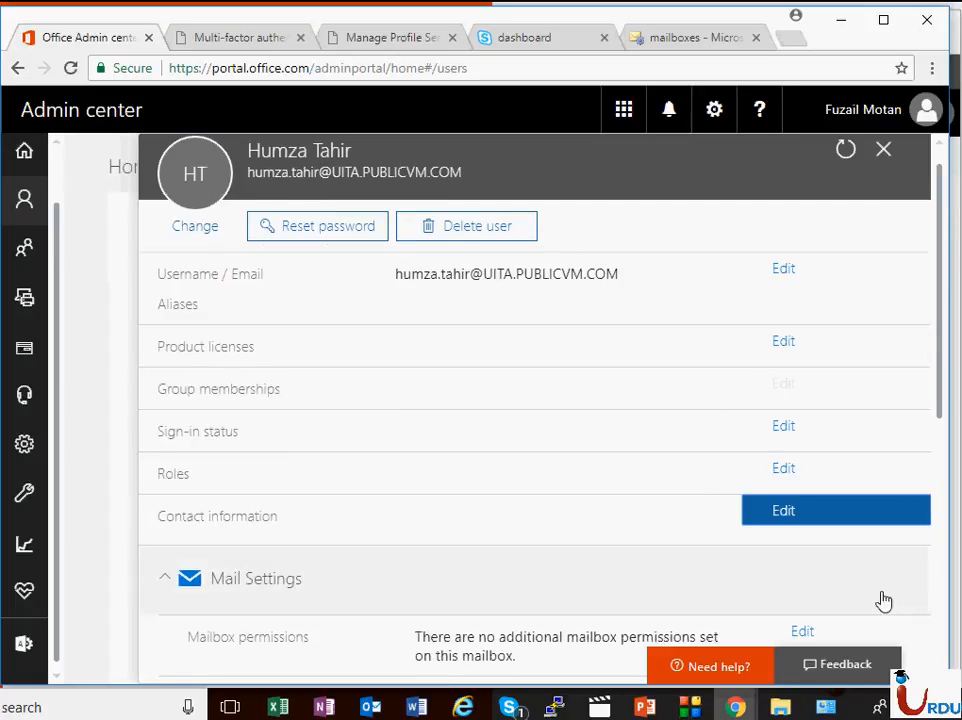
left_click_drag(948, 366, 941, 366)
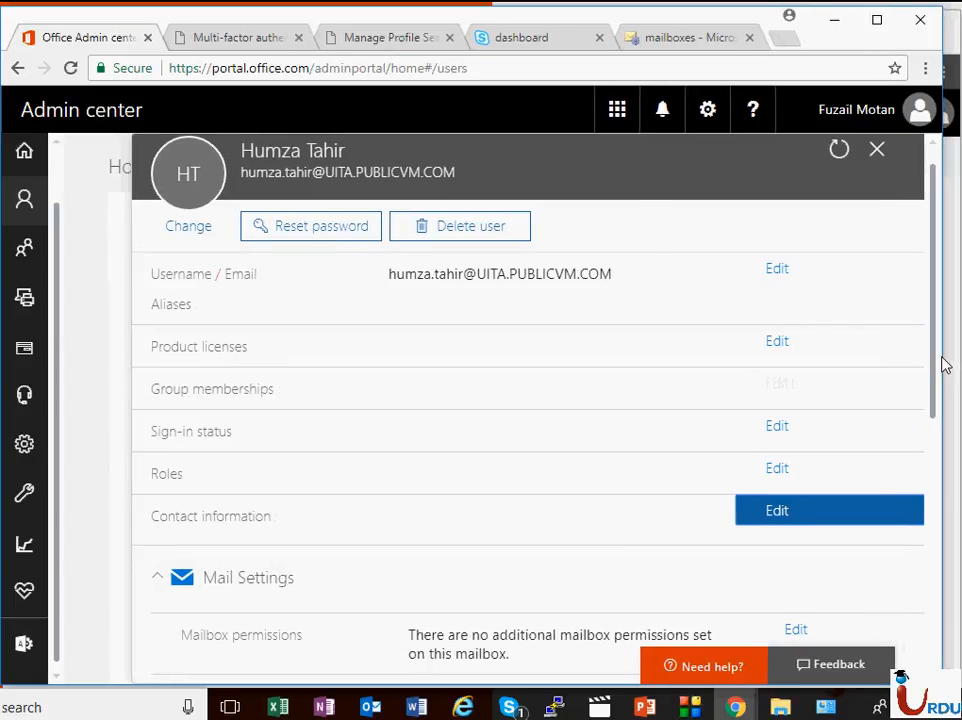
left_click(879, 147)
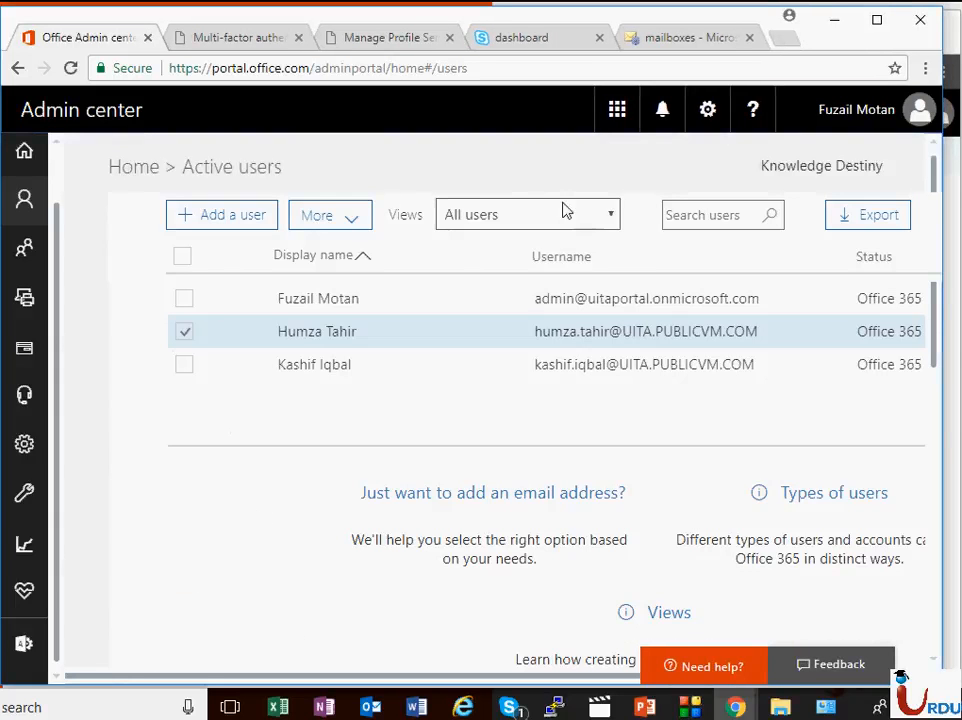
- Reload the admin center and sign the user out of Outlook on the web
left_click(70, 68)
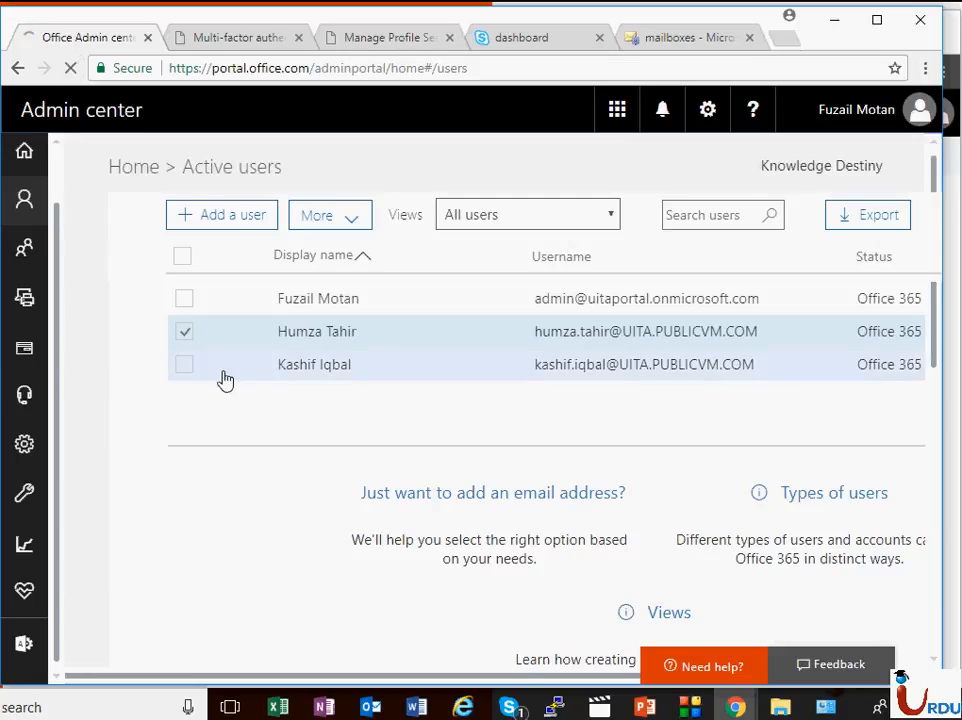
mouse_move(733, 700)
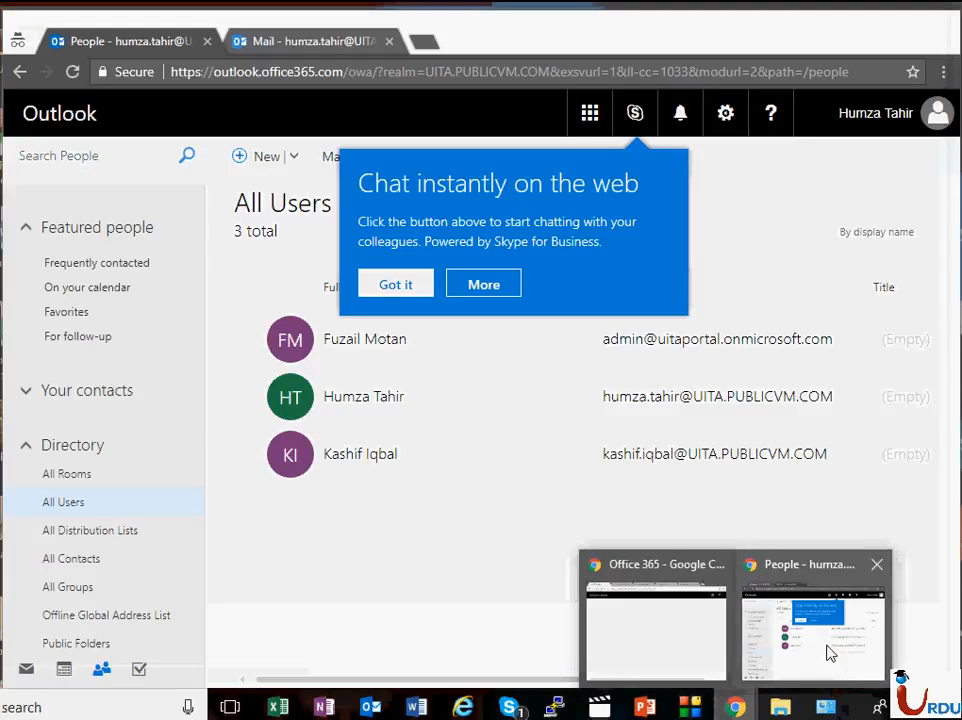
left_click(825, 652)
left_click(850, 120)
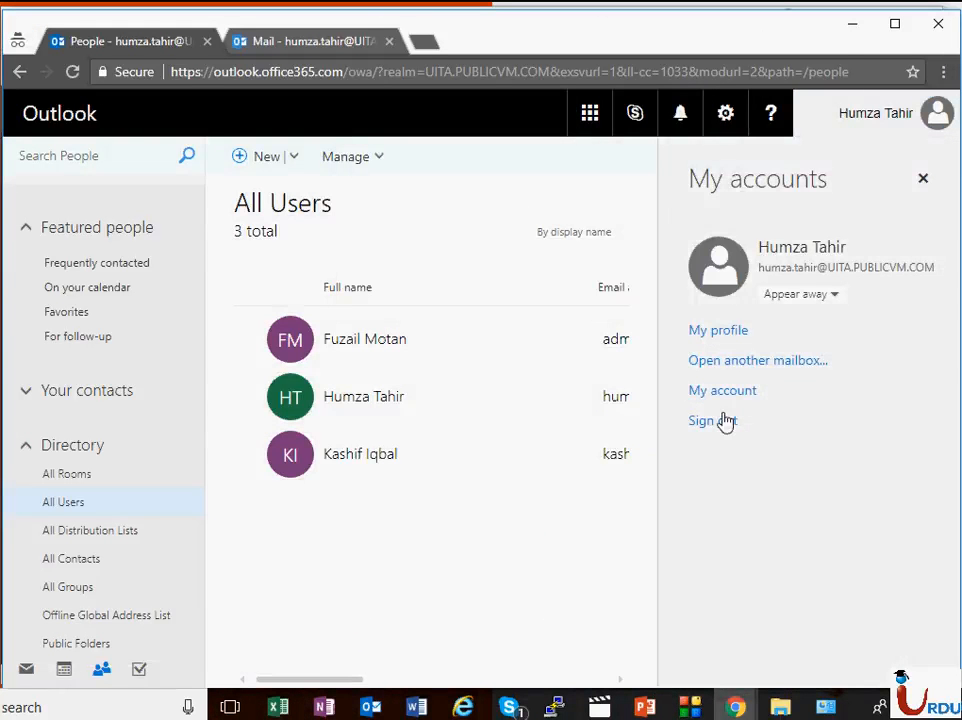
left_click(720, 421)
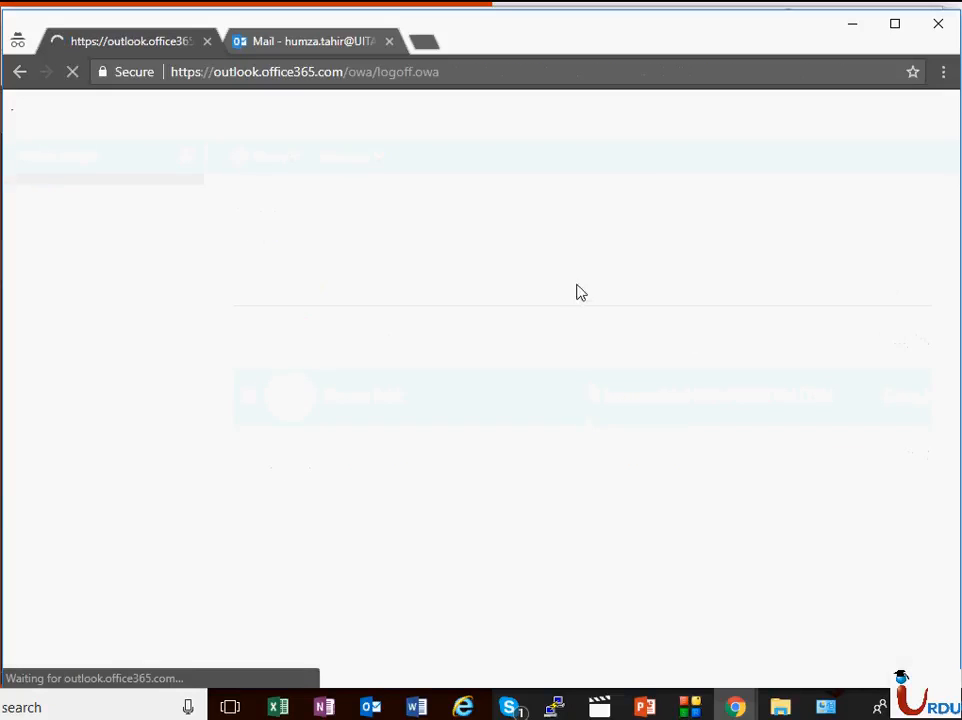
- Navigate the sign-out tab to portal.office.com
left_click(308, 41)
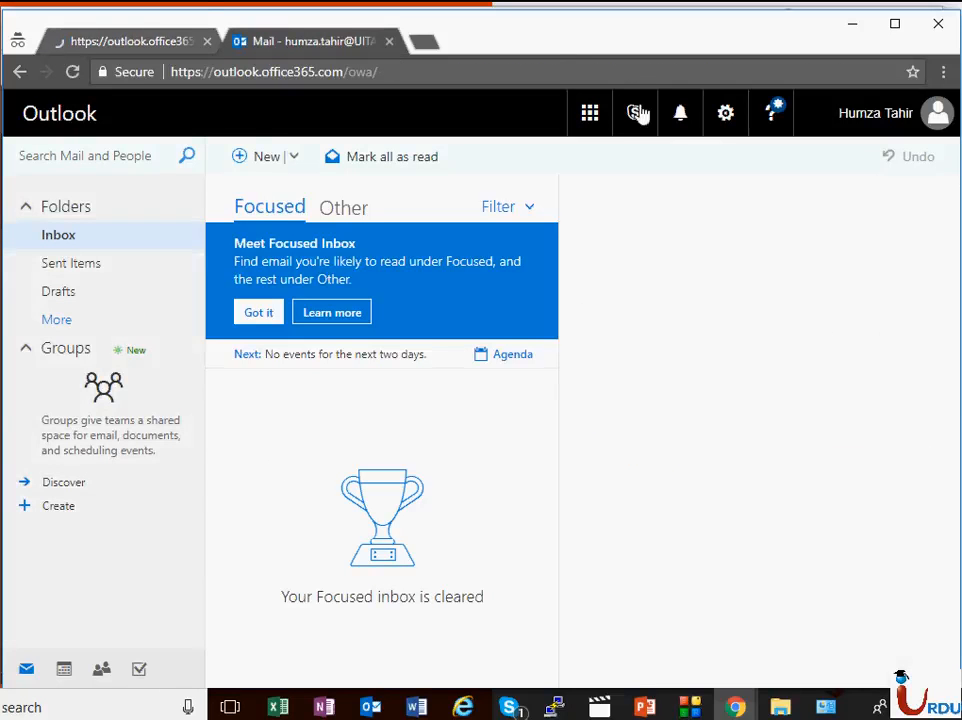
left_click(75, 41)
left_click(396, 79)
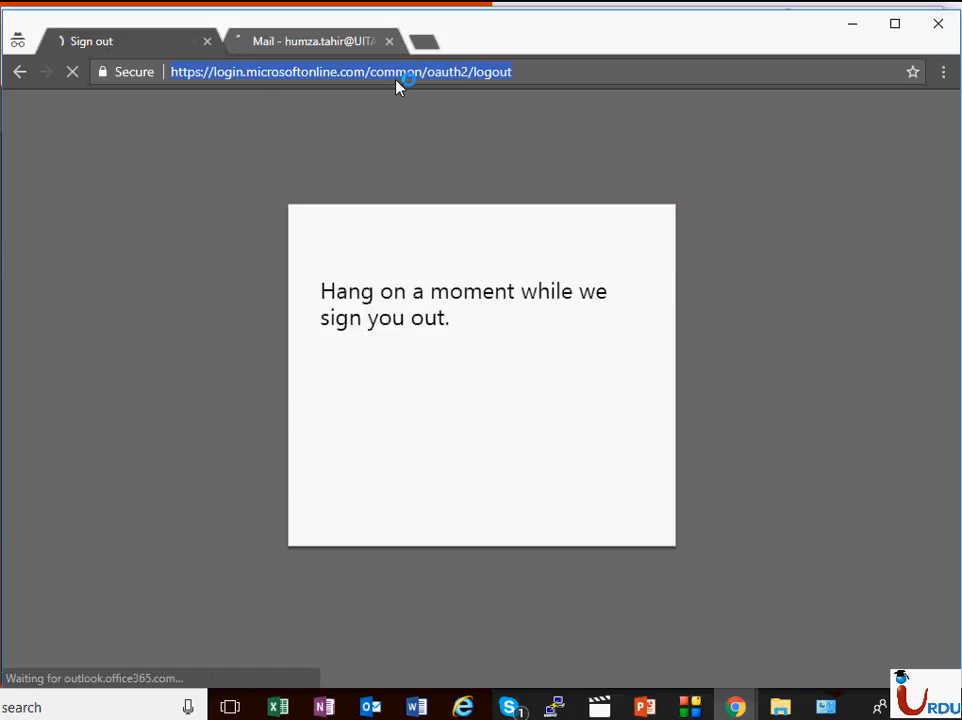
type("portal.office")
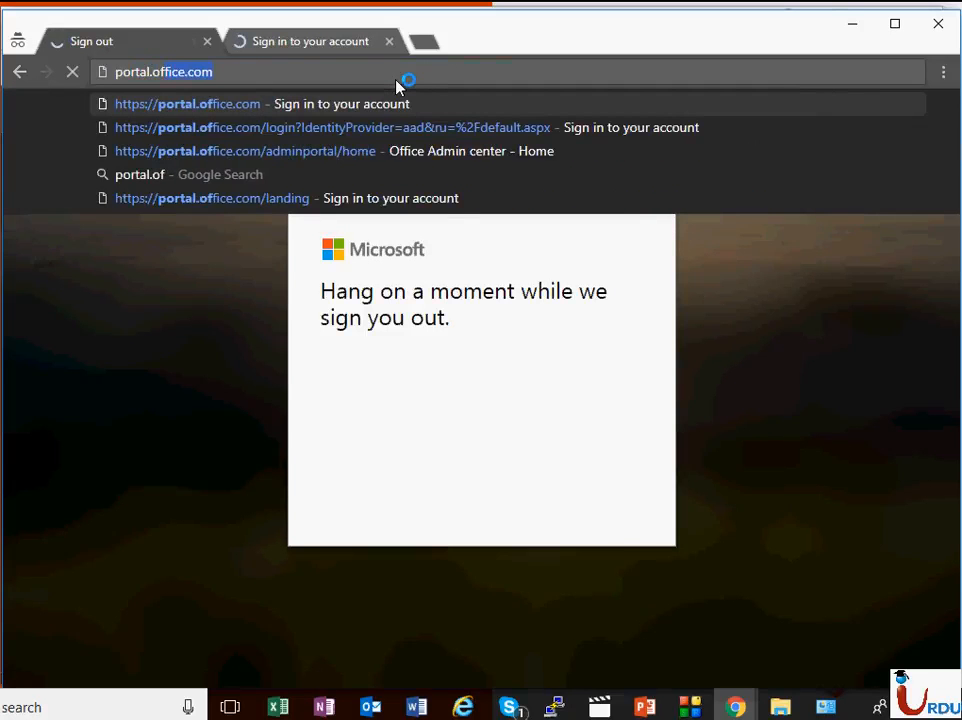
type(".com")
key("Return")
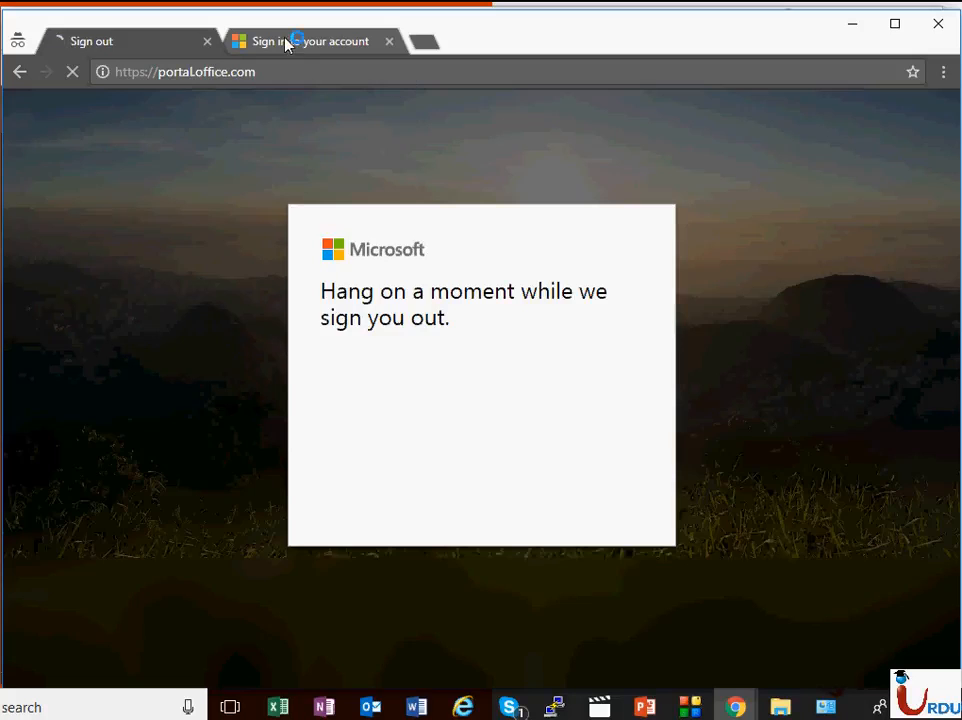
- Sign in with the account's password and start setting up additional security verification
left_click(487, 361)
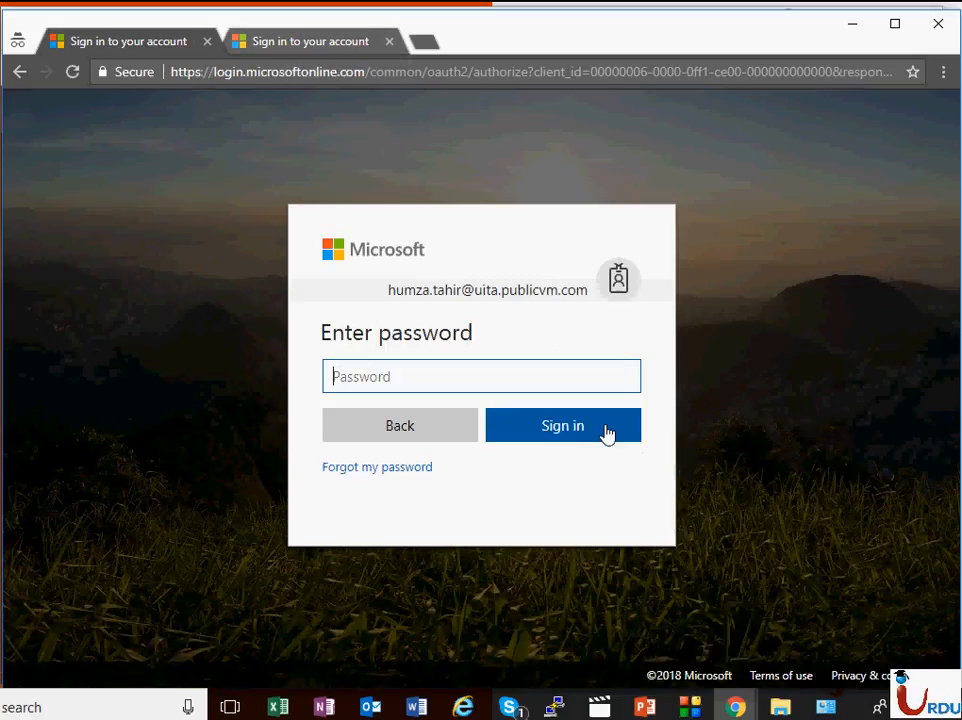
type("•")
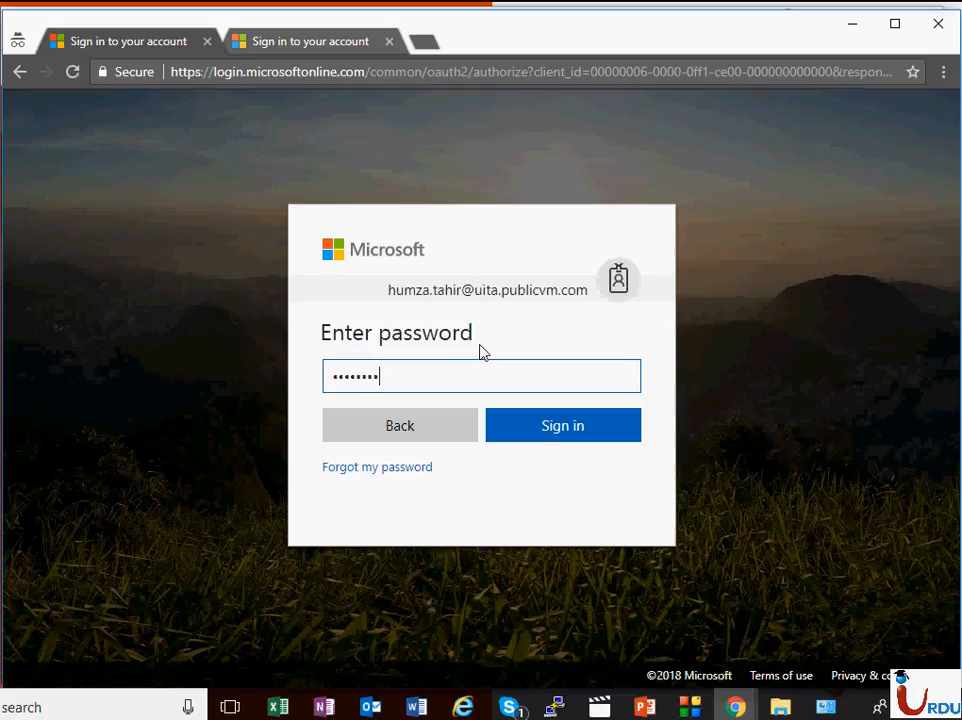
key("Return")
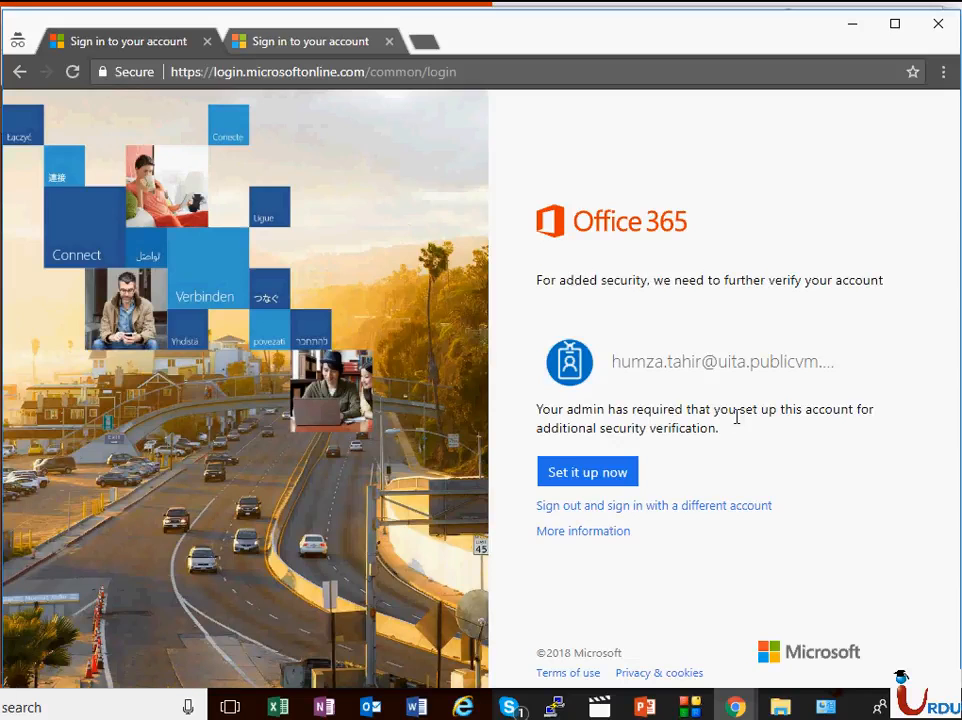
left_click_drag(537, 440, 724, 444)
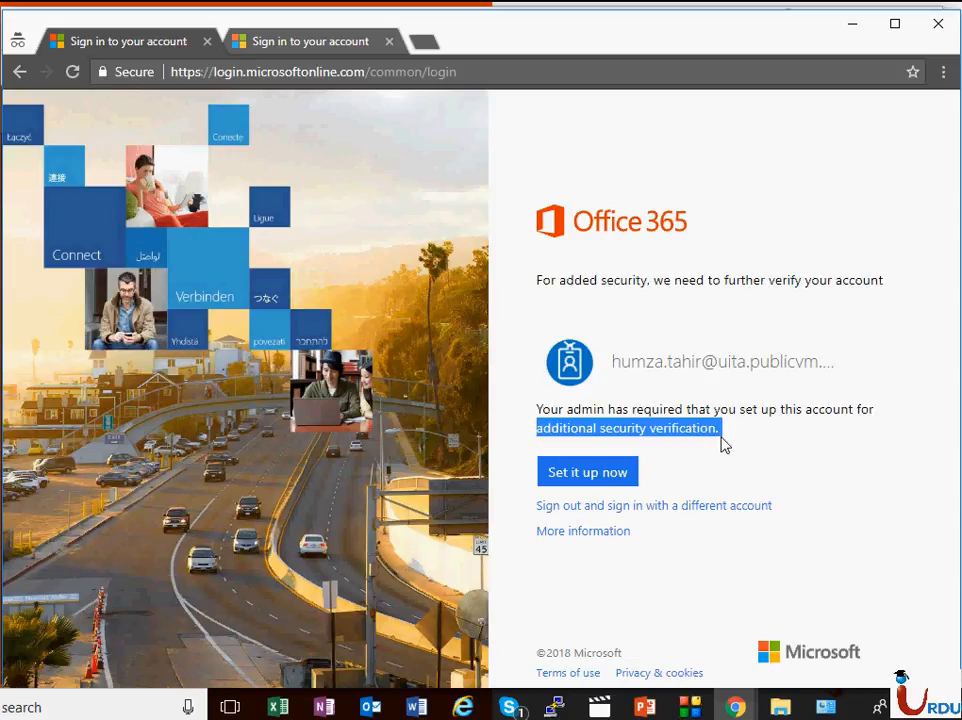
left_click(614, 474)
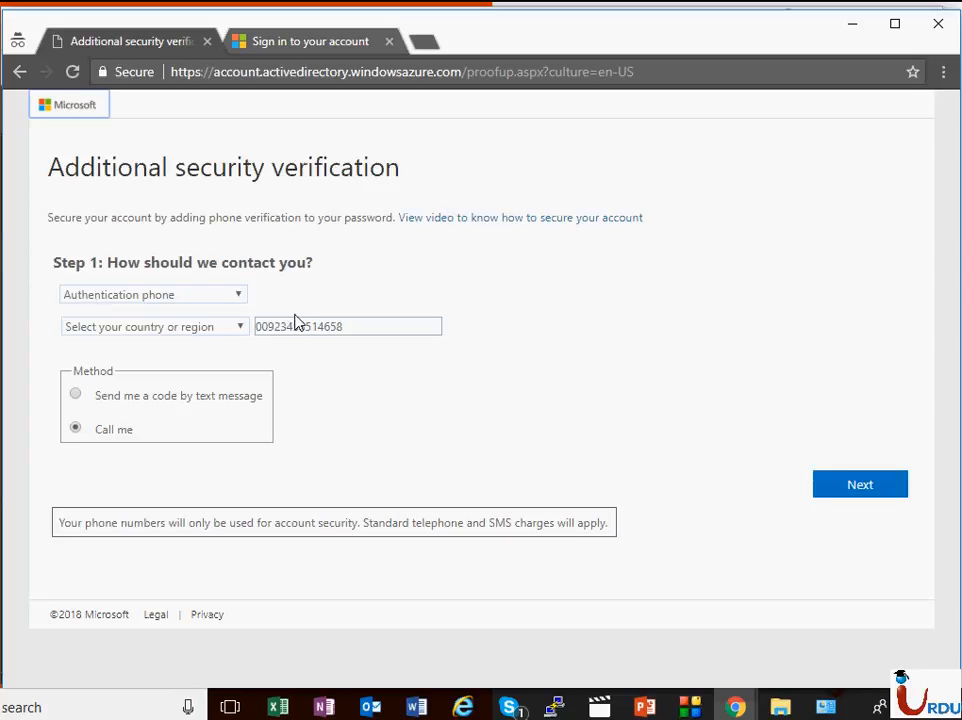
- Try Mobile app and Office phone contact methods, then return to Authentication phone
left_click_drag(350, 326, 255, 324)
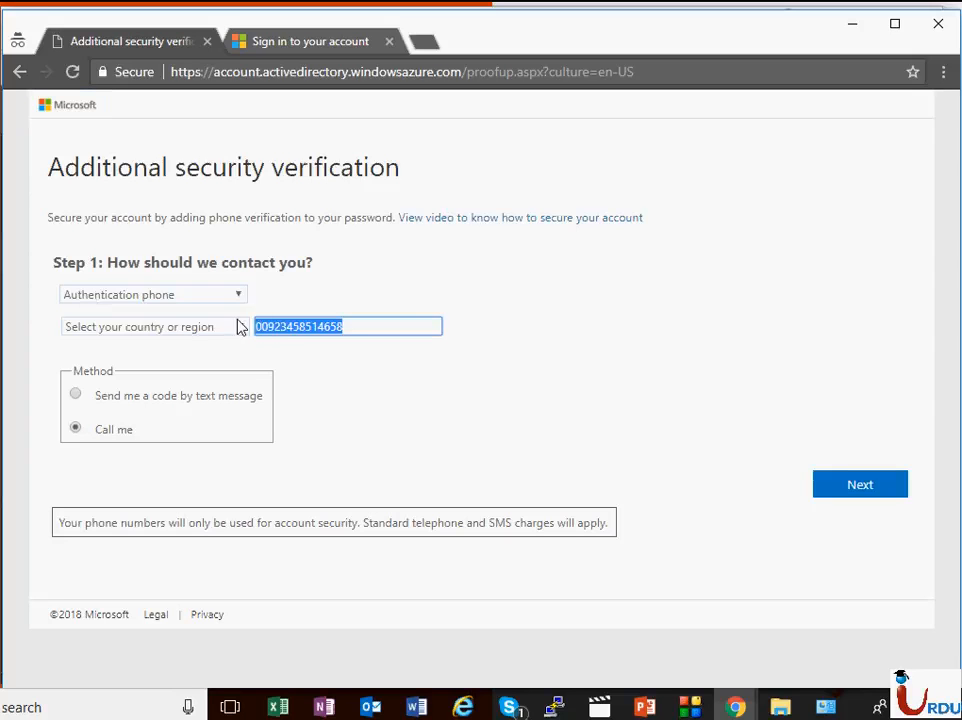
left_click(222, 299)
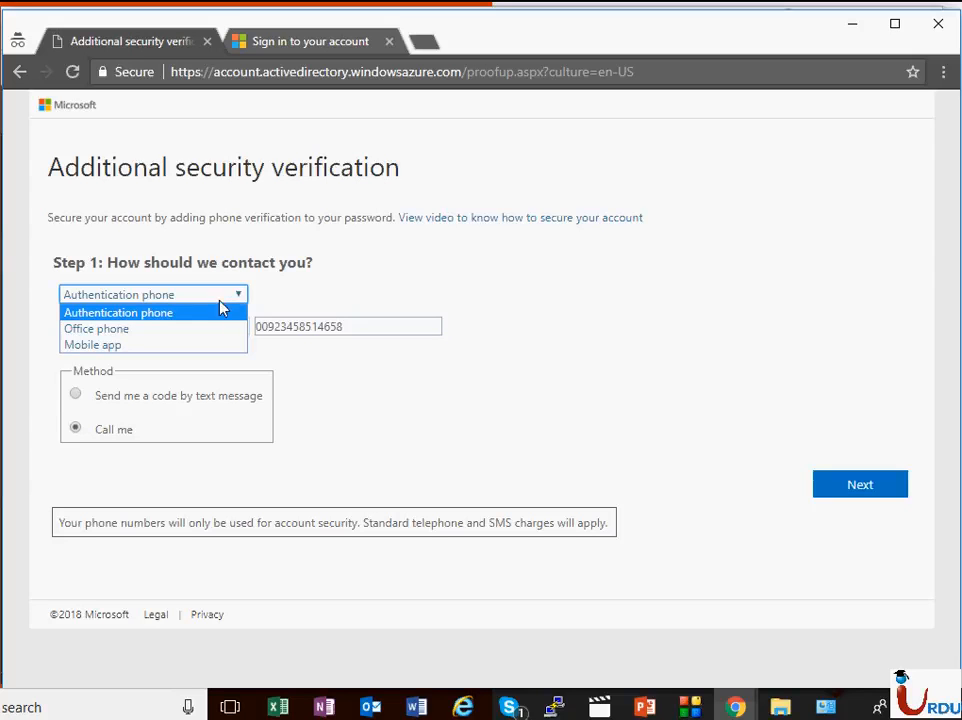
left_click(153, 346)
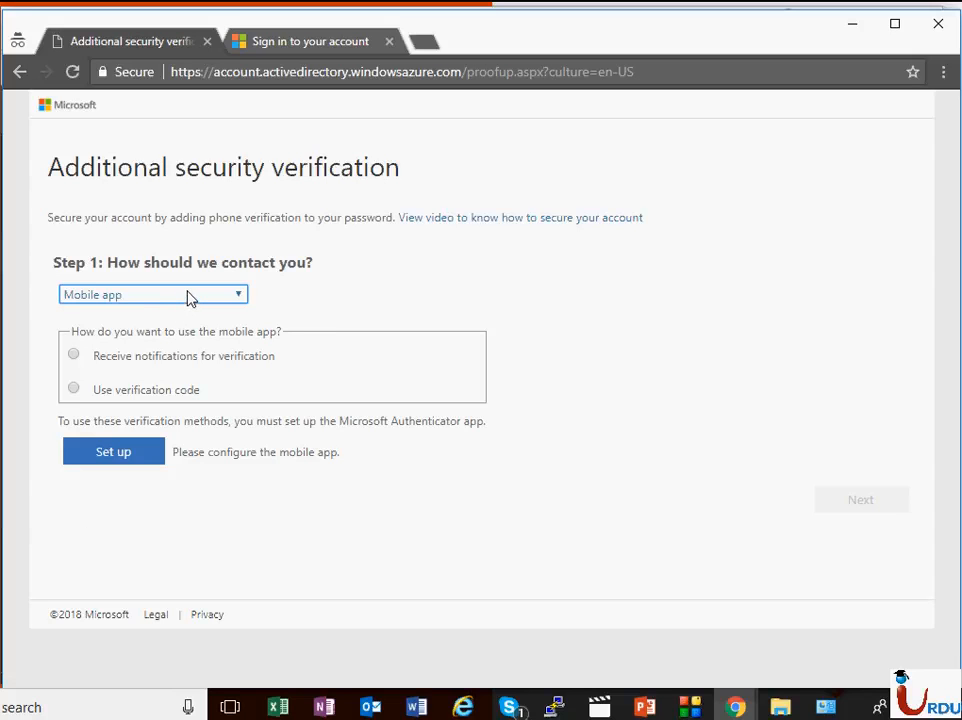
left_click_drag(342, 415, 477, 419)
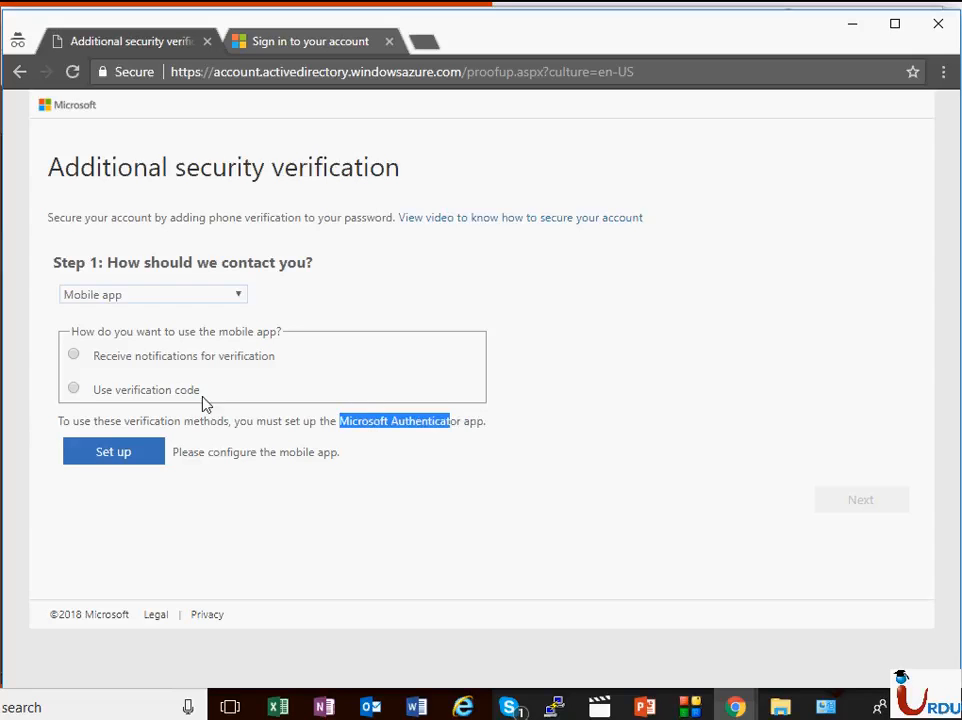
left_click(141, 297)
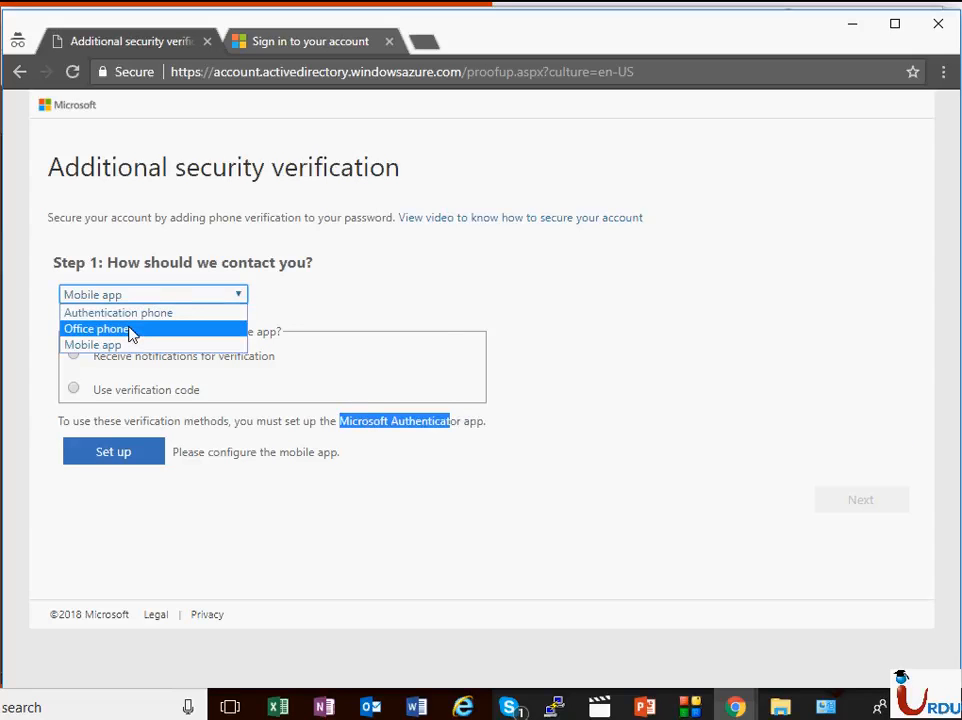
left_click(130, 330)
left_click(172, 298)
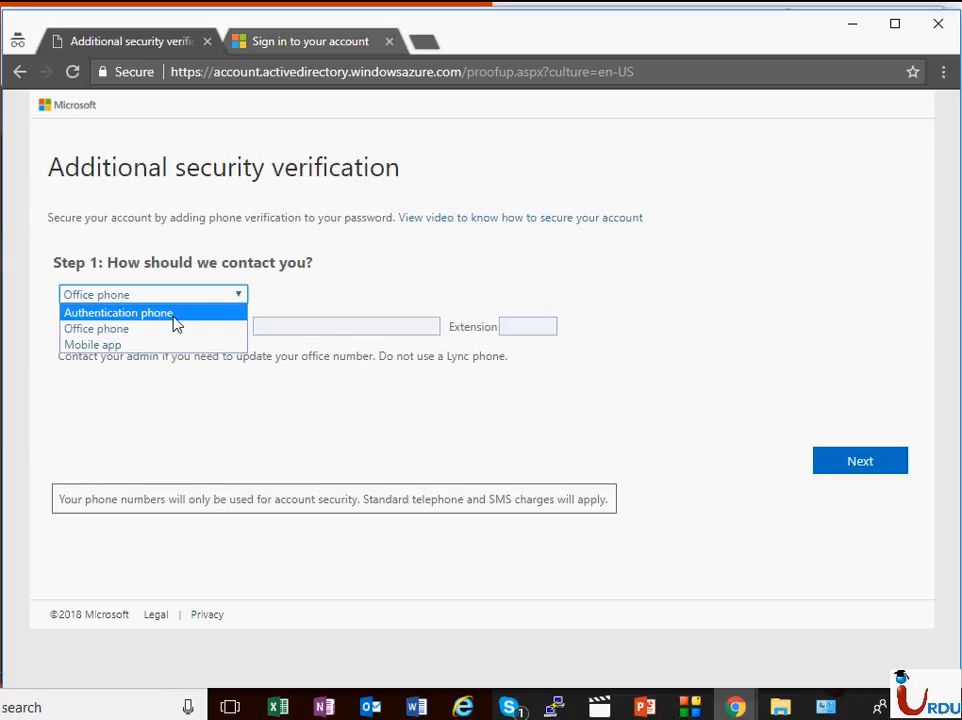
left_click(173, 317)
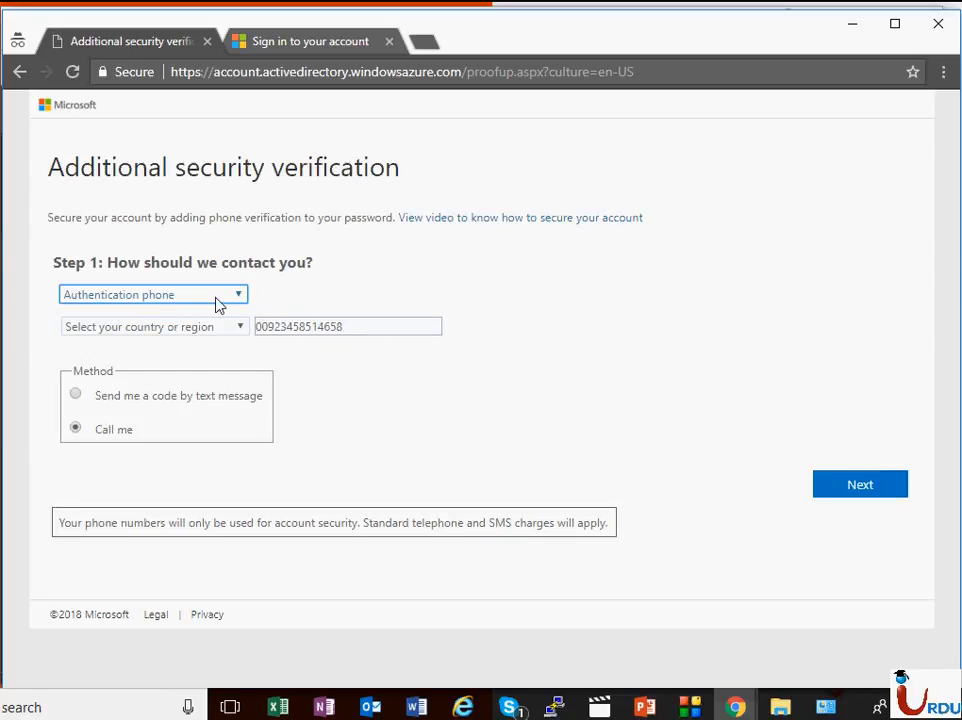
left_click(215, 296)
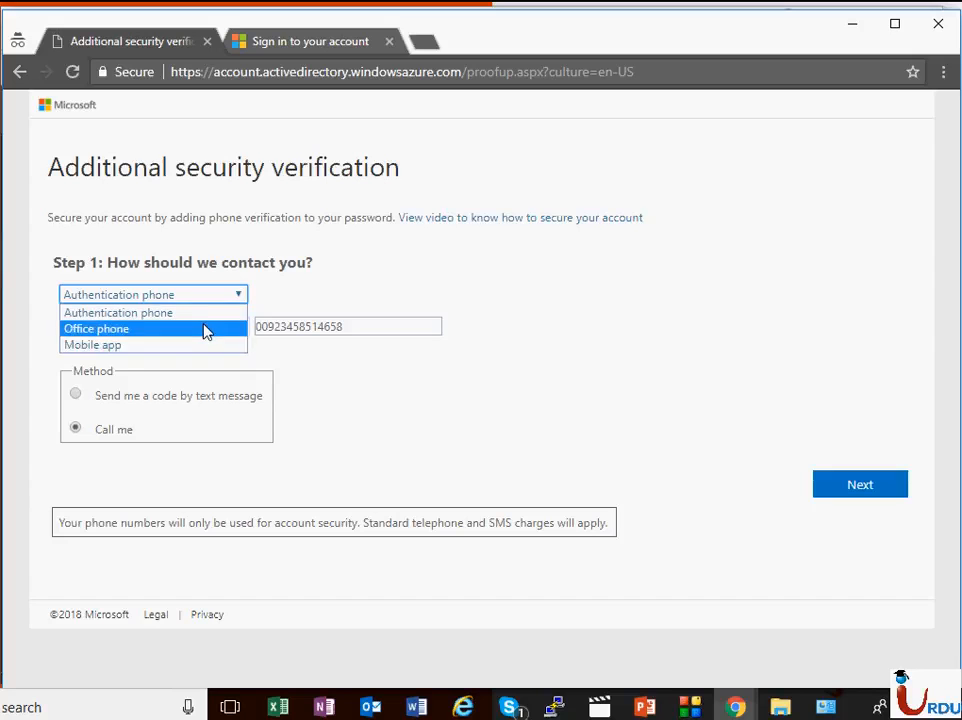
left_click(204, 318)
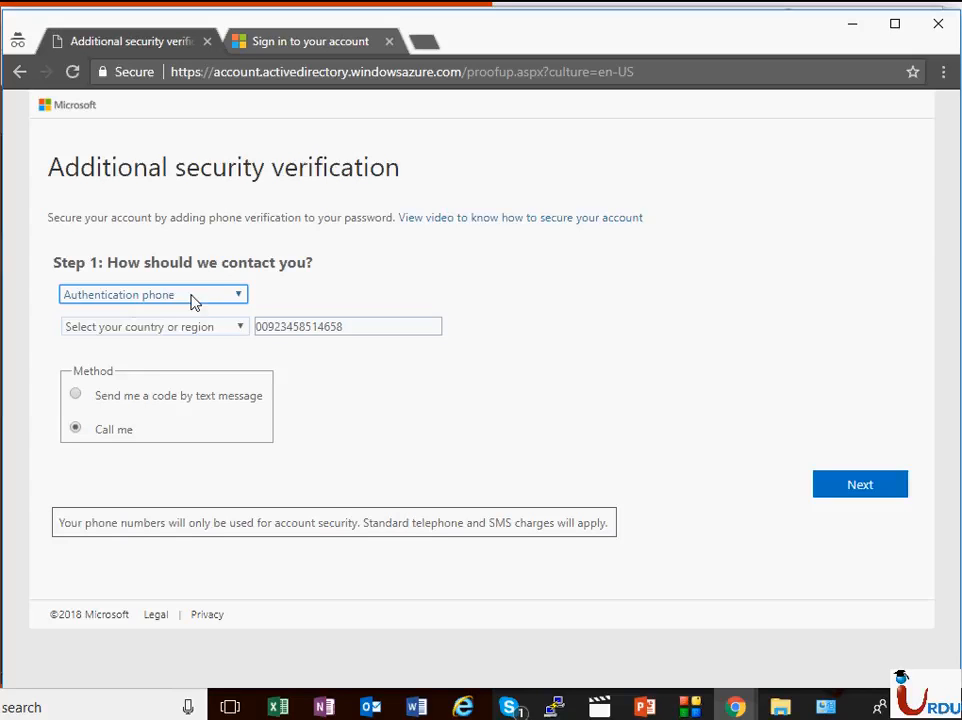
- Check the country dial-code list, compare Office phone again, and settle on Mobile app
left_click(133, 330)
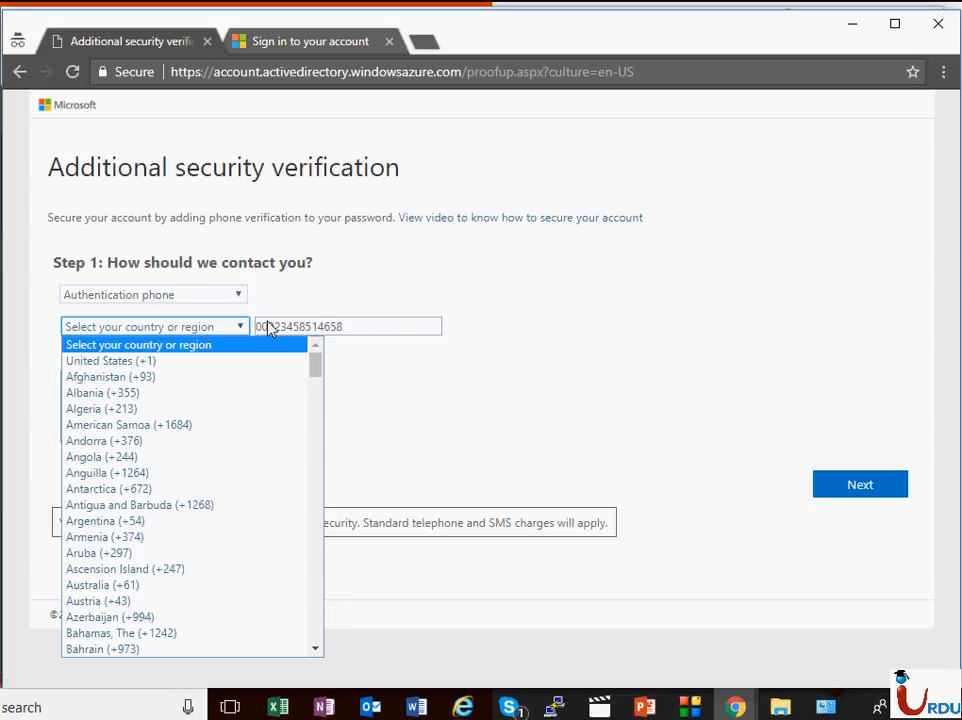
left_click(343, 326)
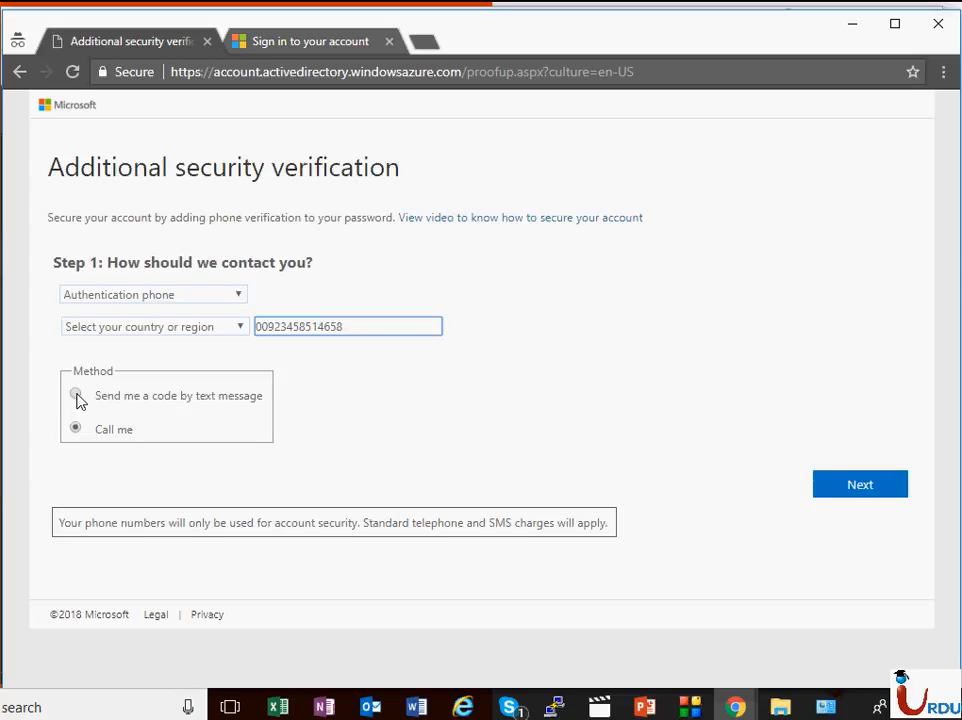
left_click(130, 298)
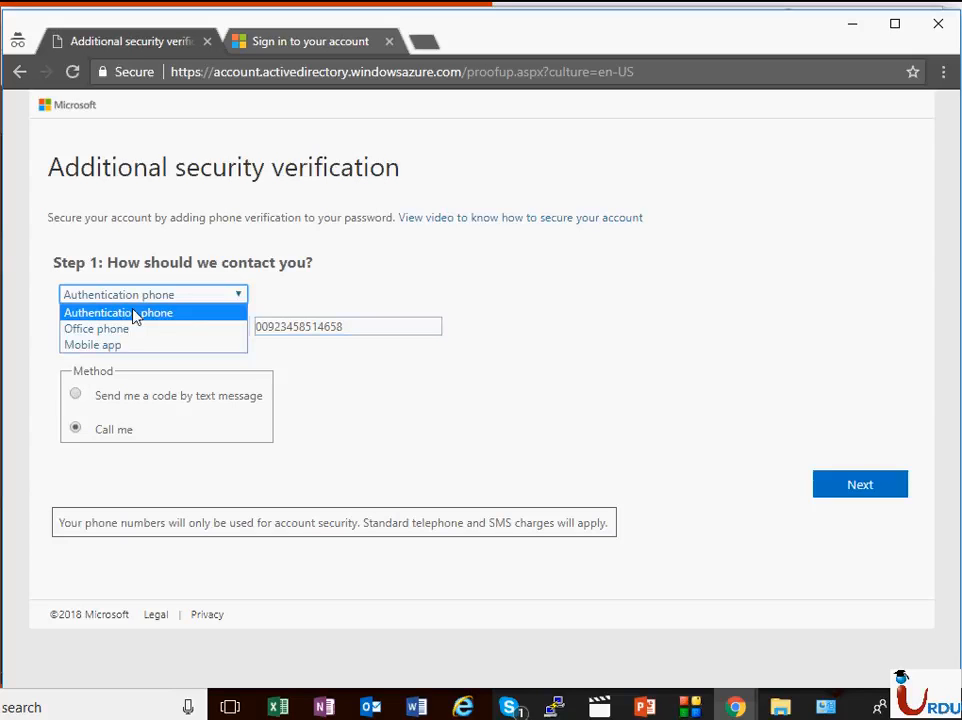
left_click(125, 328)
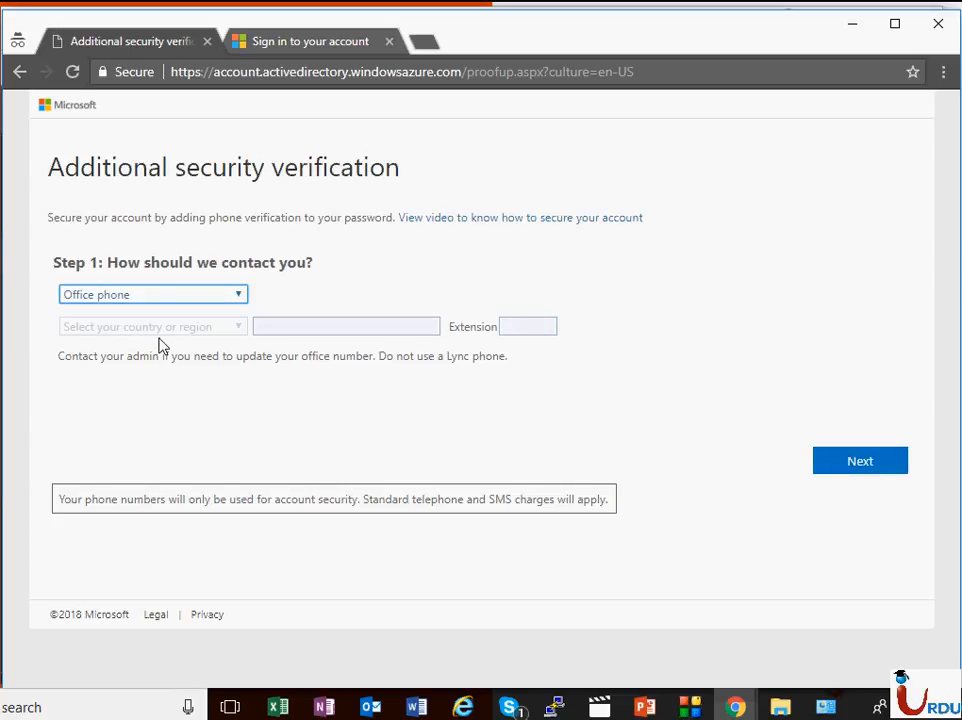
left_click(250, 330)
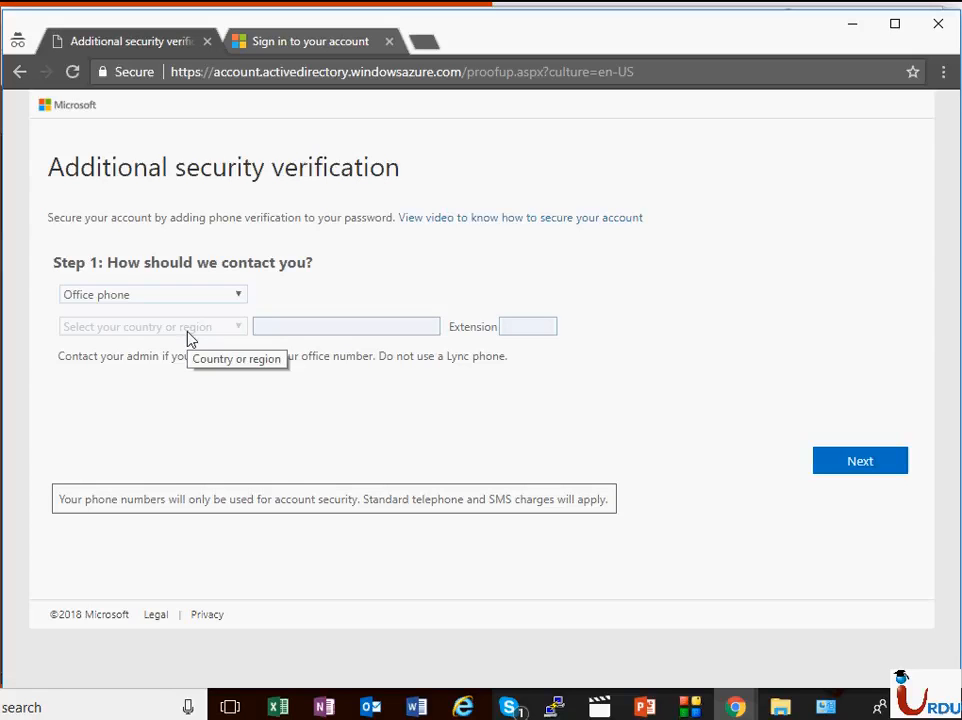
left_click(158, 294)
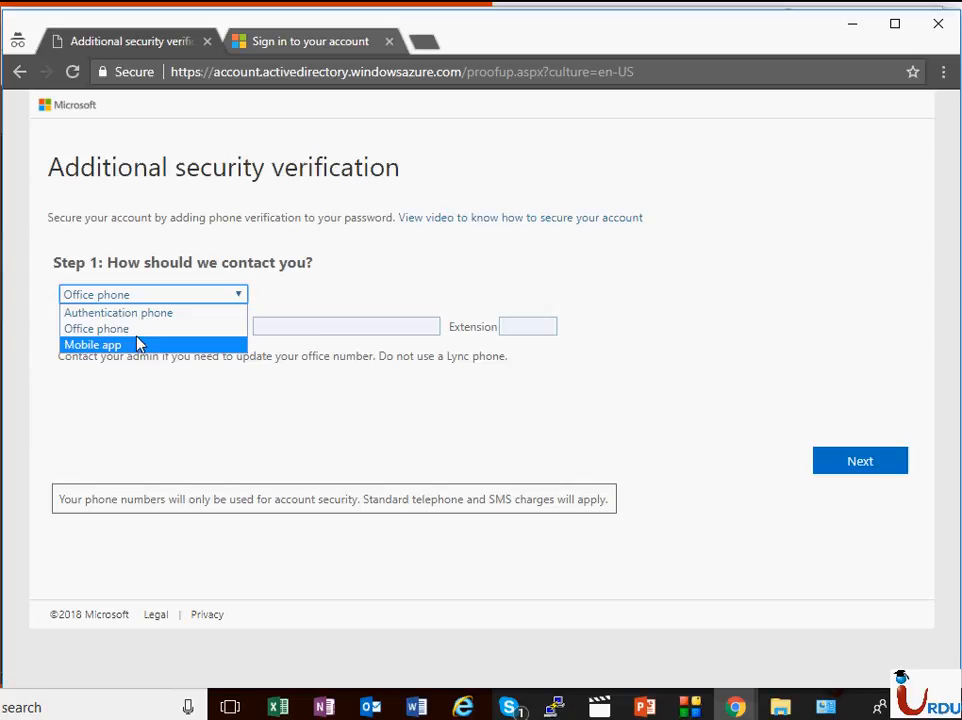
left_click(126, 314)
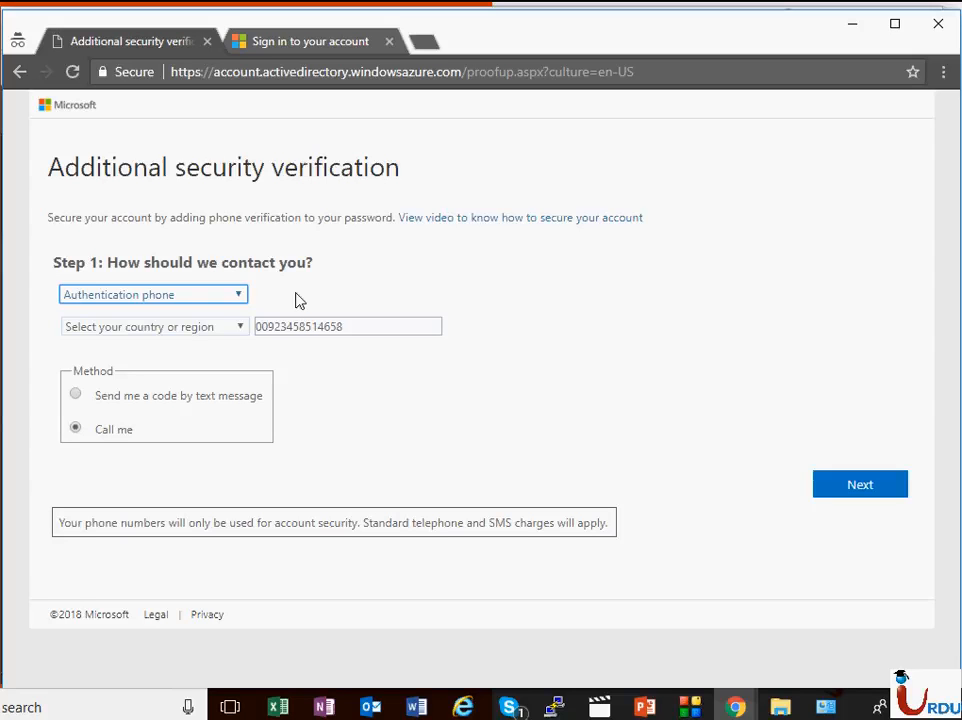
left_click(244, 296)
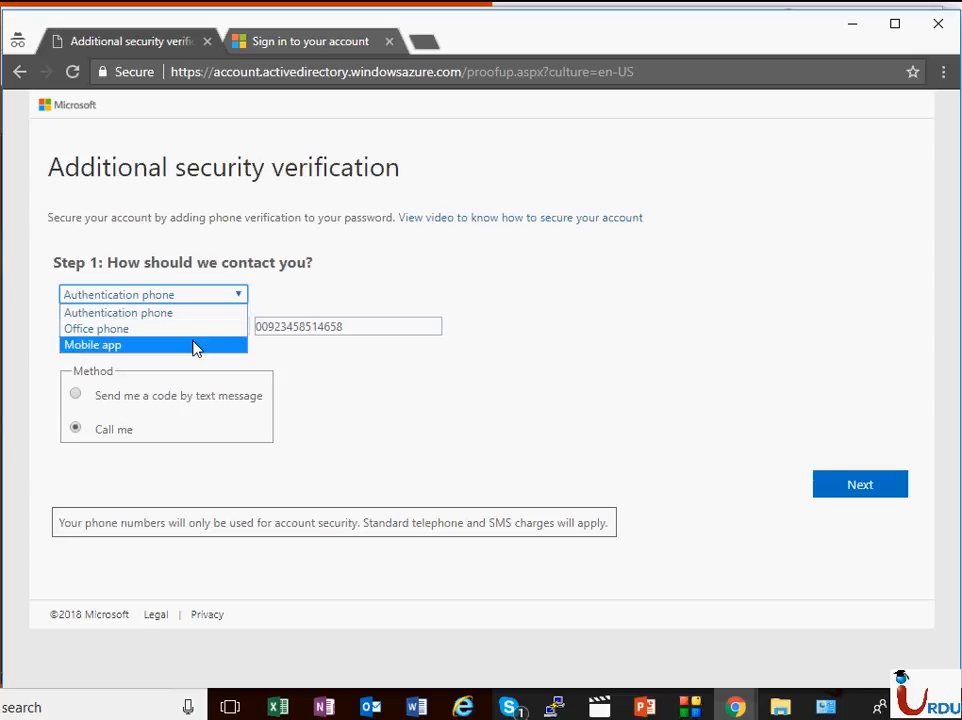
left_click(195, 345)
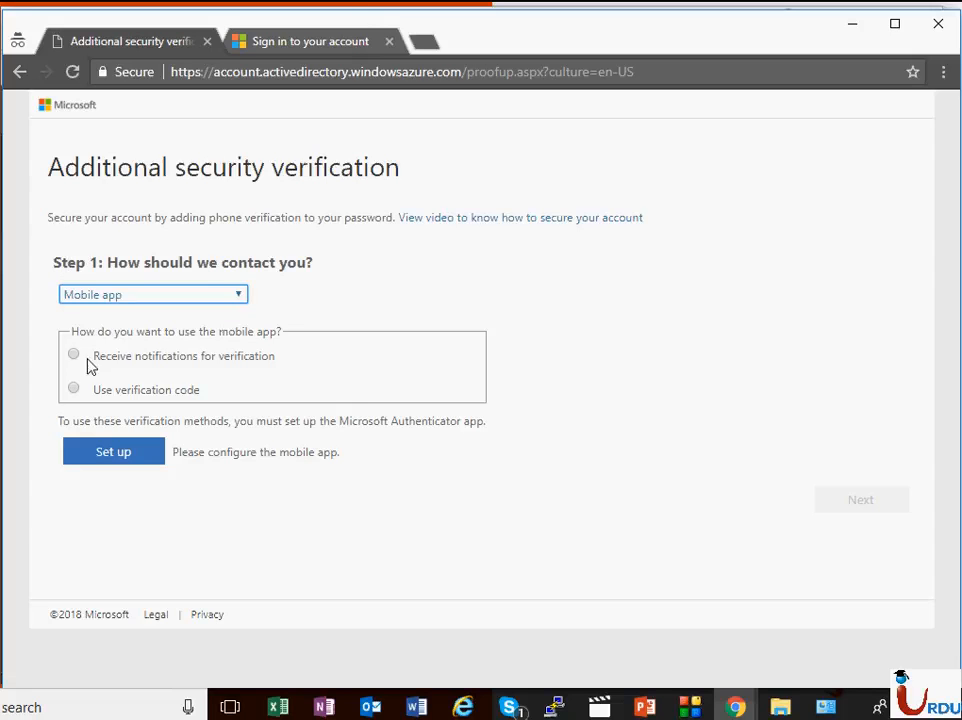
- Keep Mobile app as the contact method and select 'Use verification code'
left_click(116, 300)
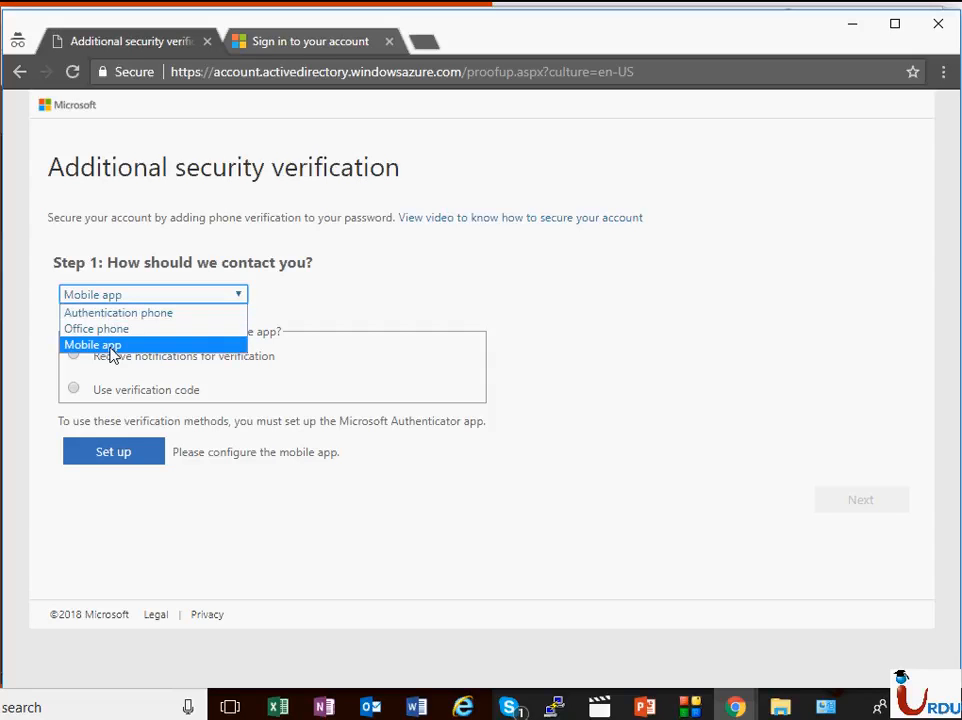
left_click(110, 350)
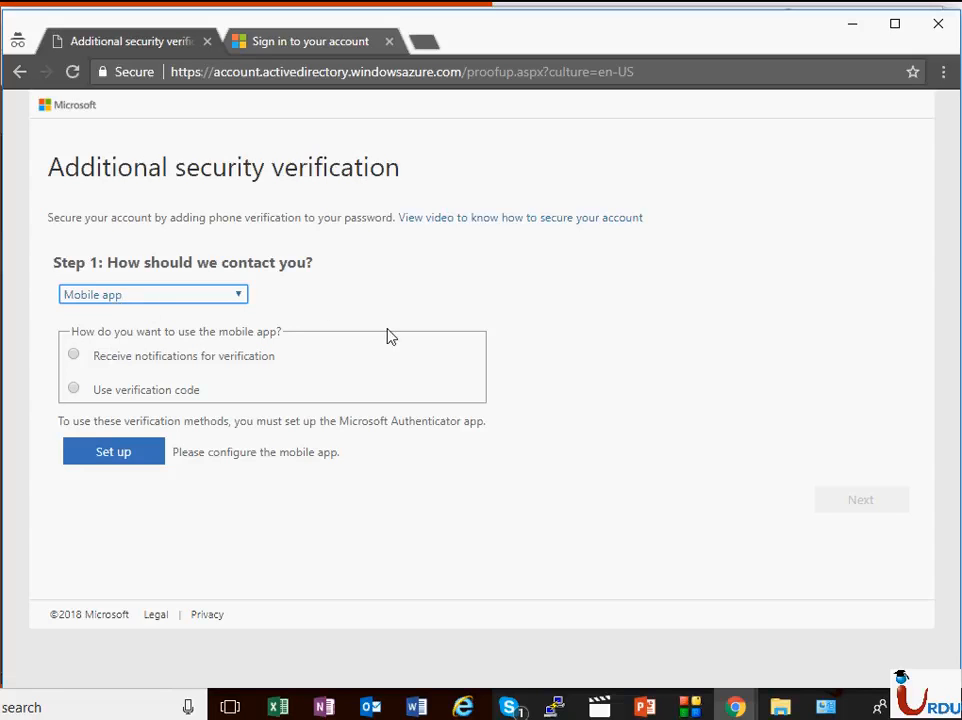
key("alt+Tab")
left_click(410, 297)
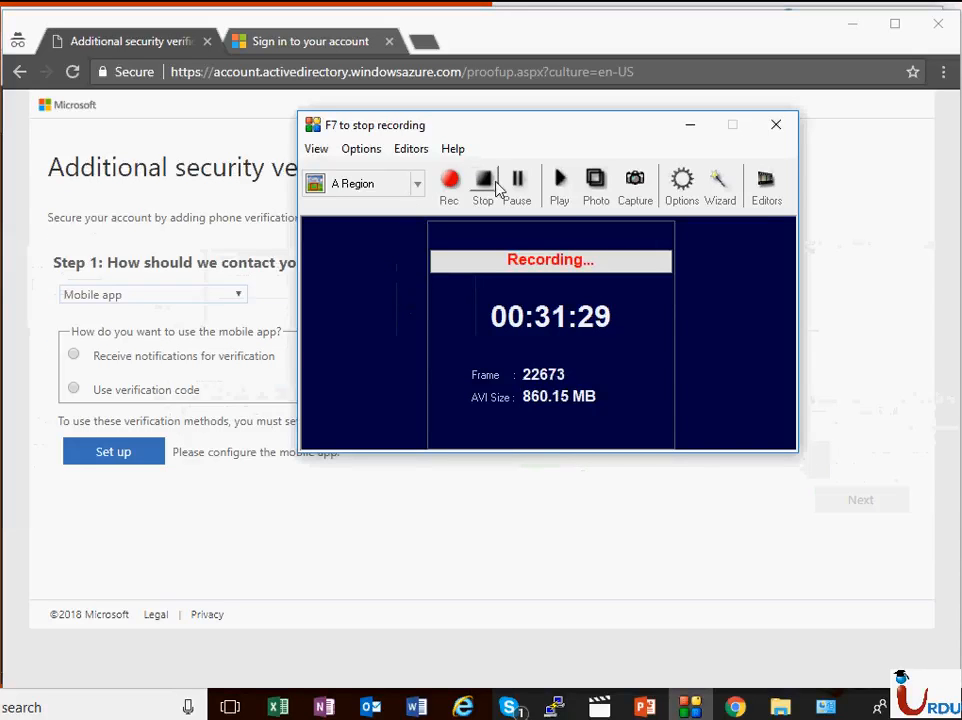
left_click(560, 476)
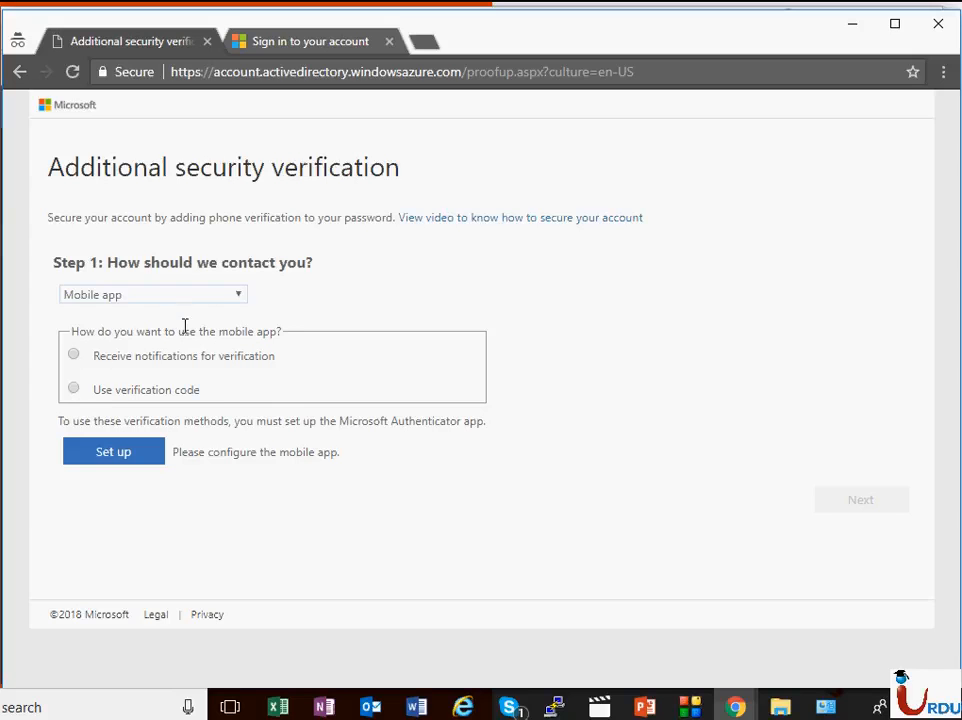
left_click(74, 388)
- Scan the QR code to set up the Authenticator mobile app for notifications and verification codes
left_click(158, 464)
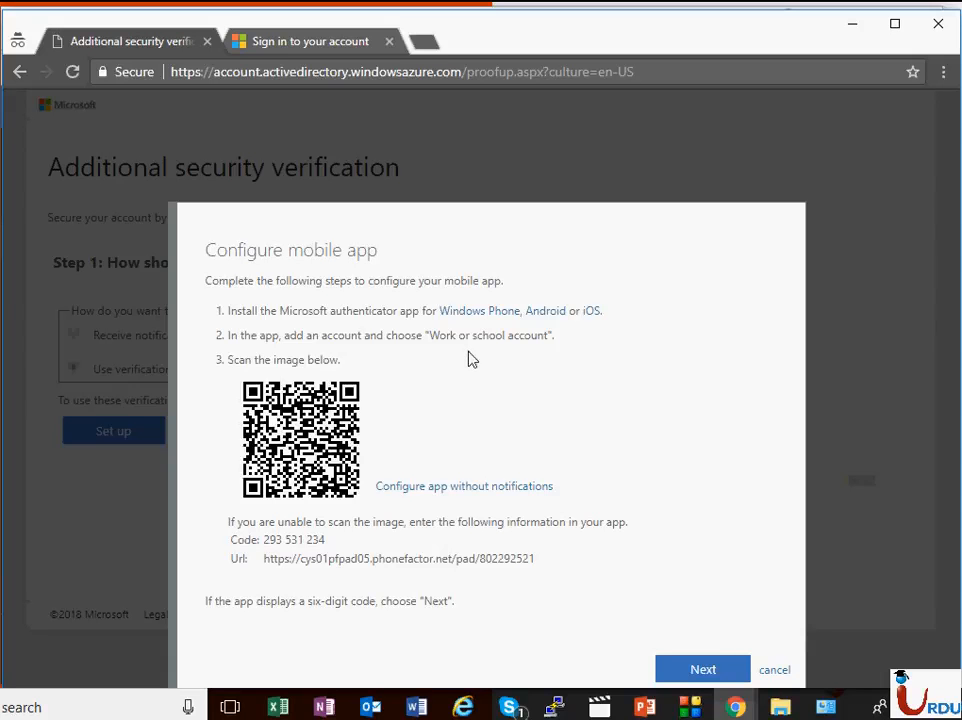
left_click(716, 667)
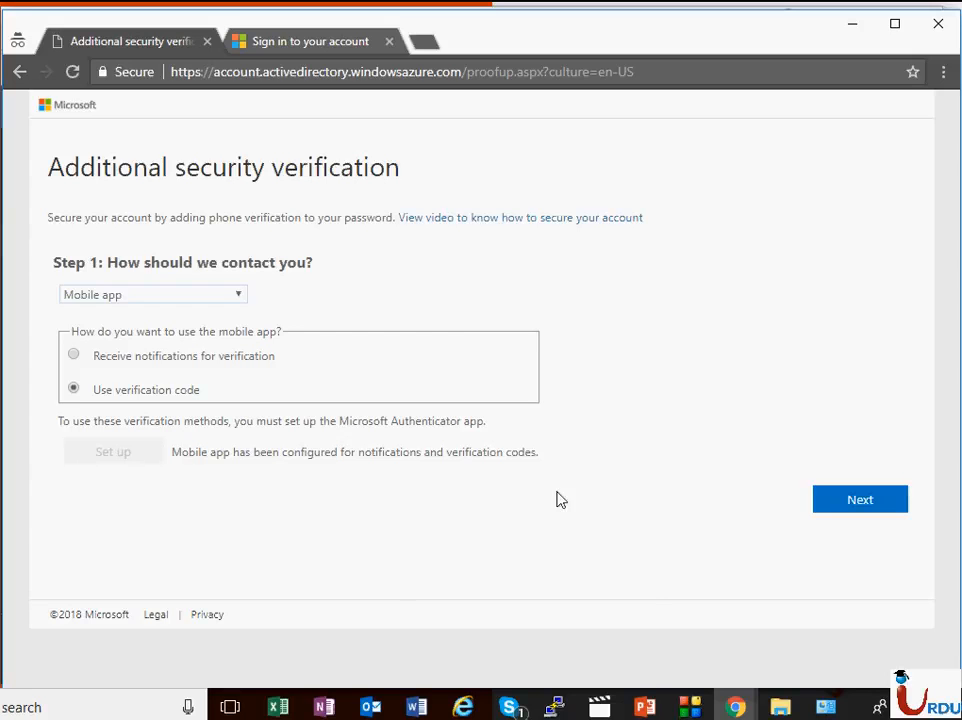
- Confirm the mobile app by entering its verification code
left_click(822, 505)
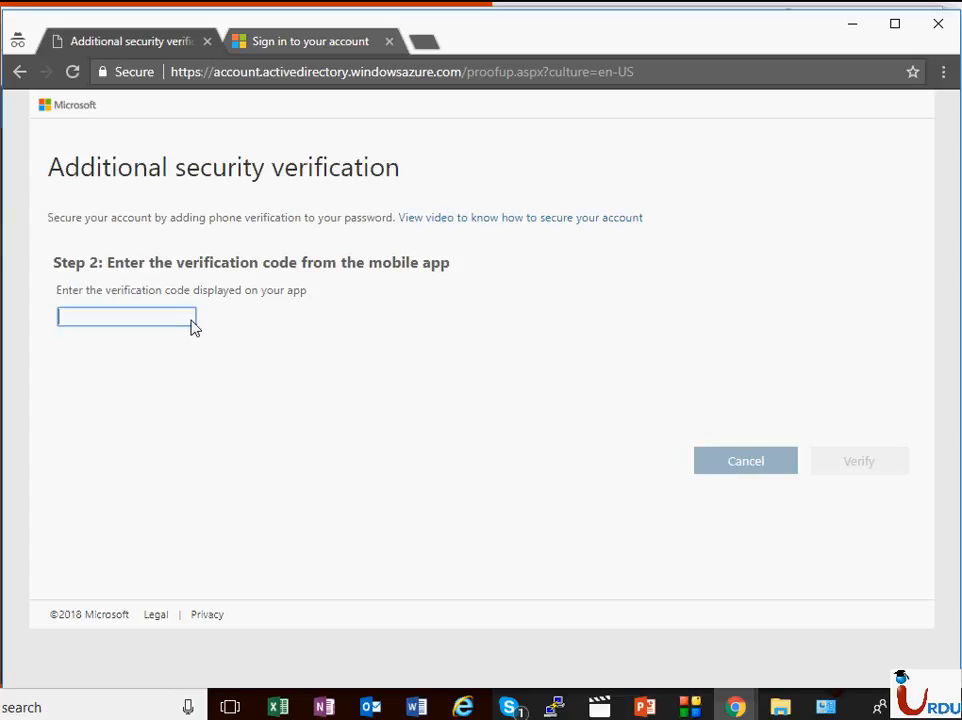
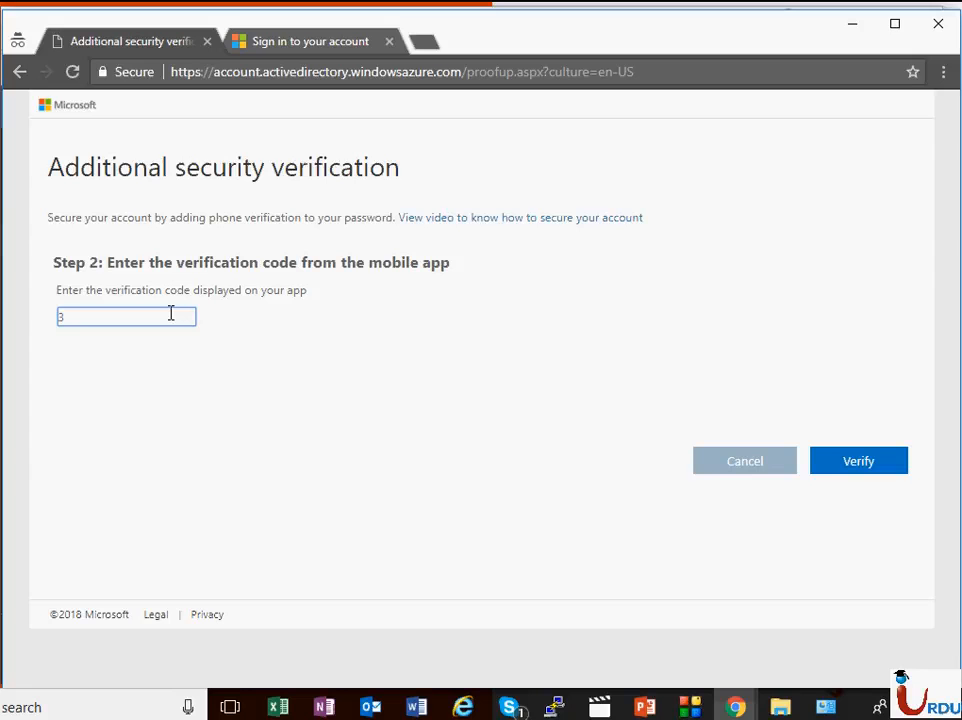
left_click(835, 461)
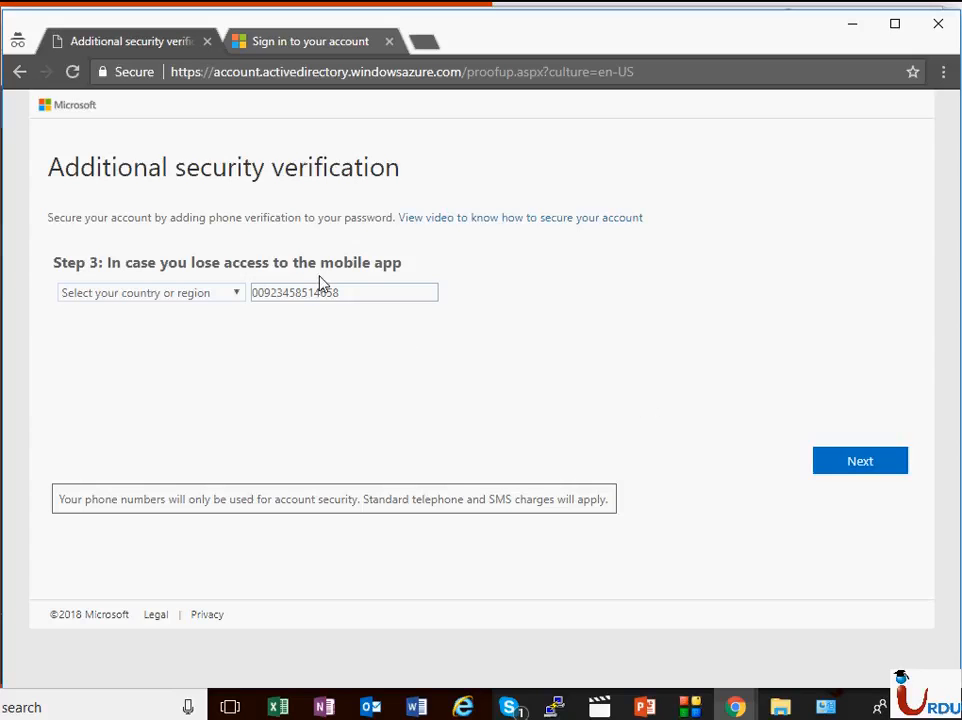
- Remove the 00 prefix from the backup phone, set its country to Pakistan (+92), and continue
left_click_drag(263, 293, 240, 289)
key("Delete")
key("Delete")
key("Delete")
left_click(232, 294)
left_click_drag(313, 326, 331, 500)
left_click(331, 500)
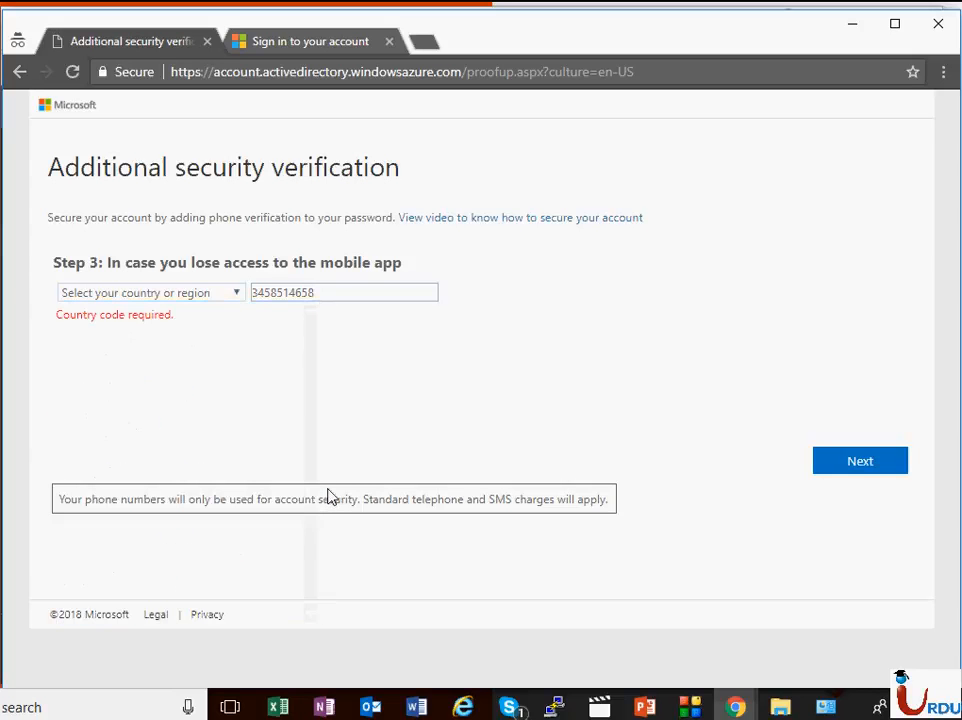
left_click(206, 295)
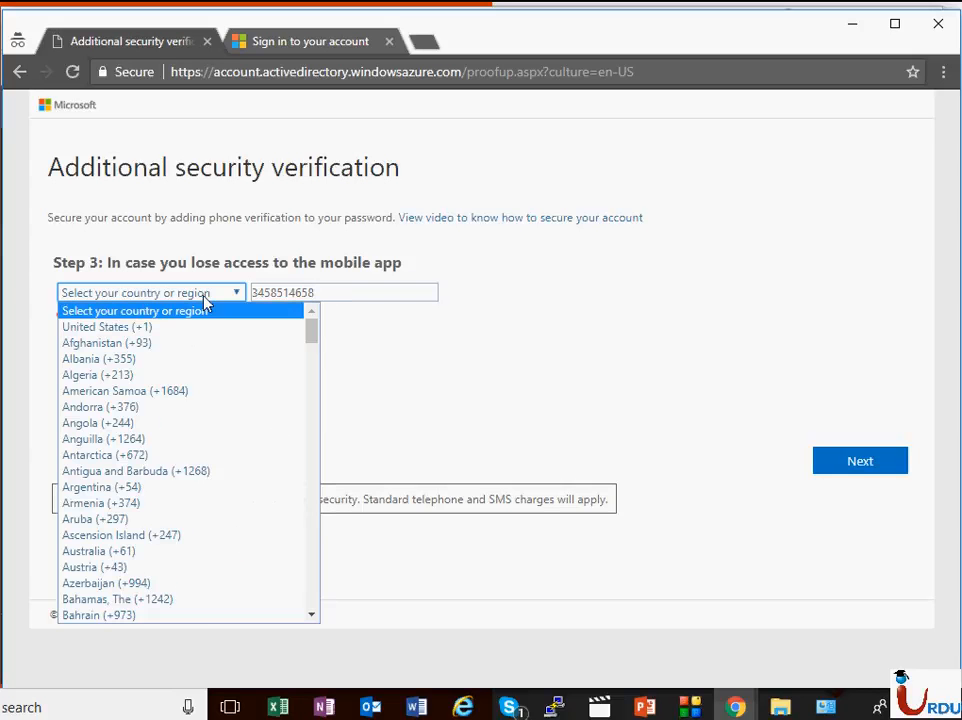
key("p")
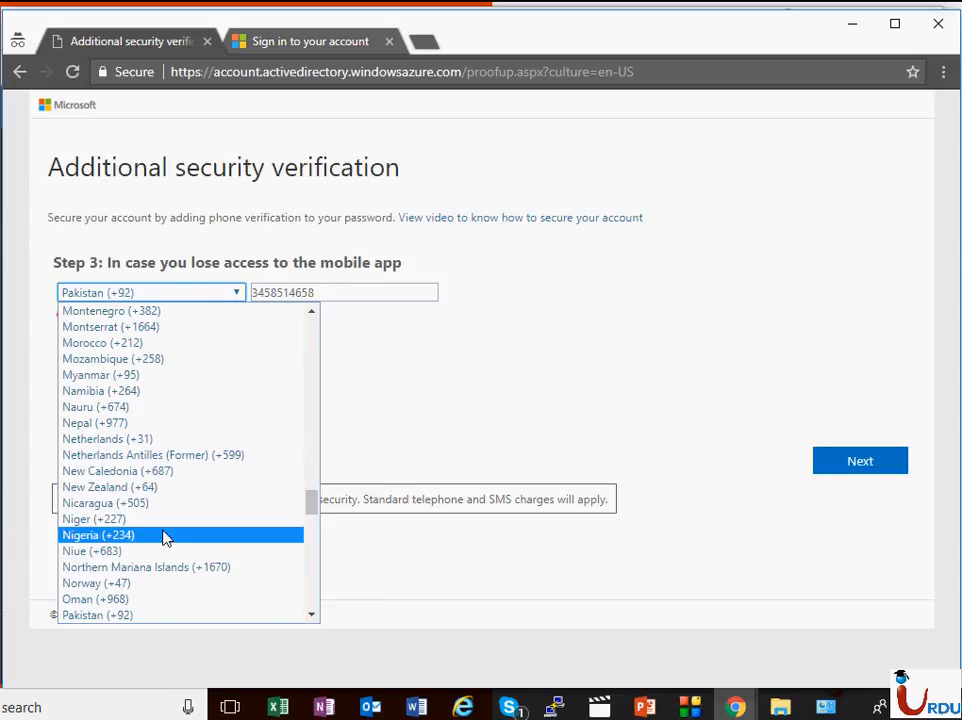
left_click(155, 615)
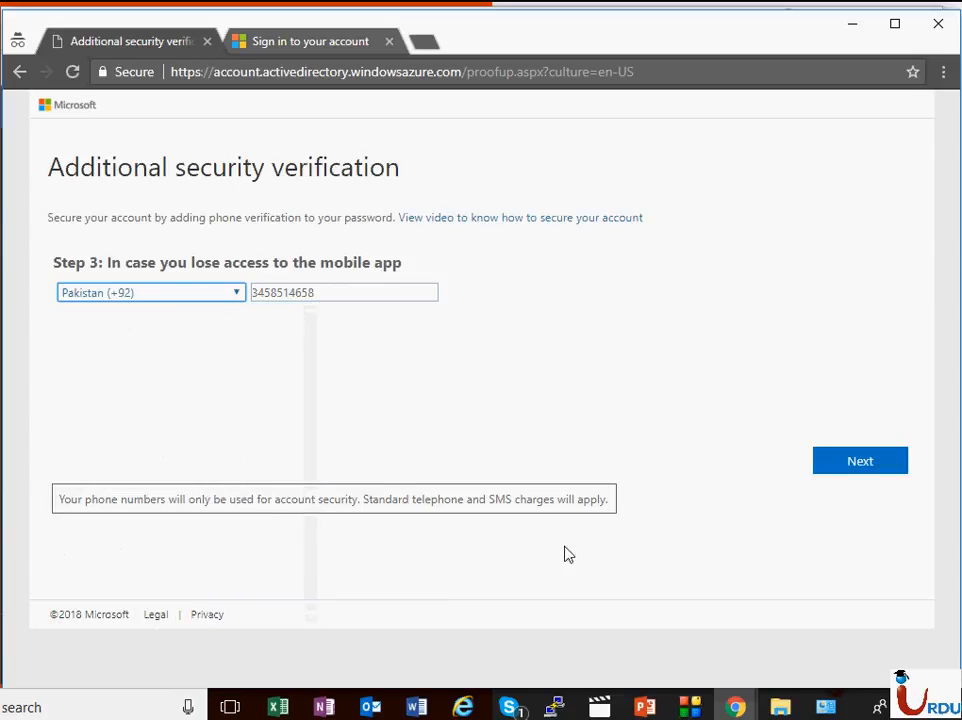
left_click(822, 468)
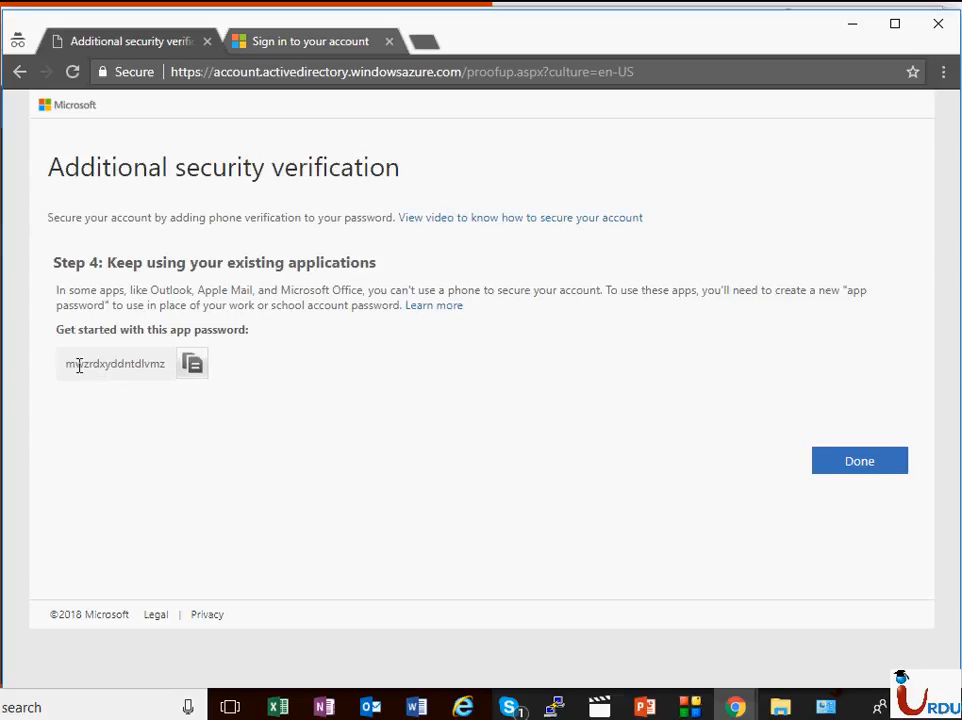
- Copy the generated app password
left_click_drag(69, 363, 168, 370)
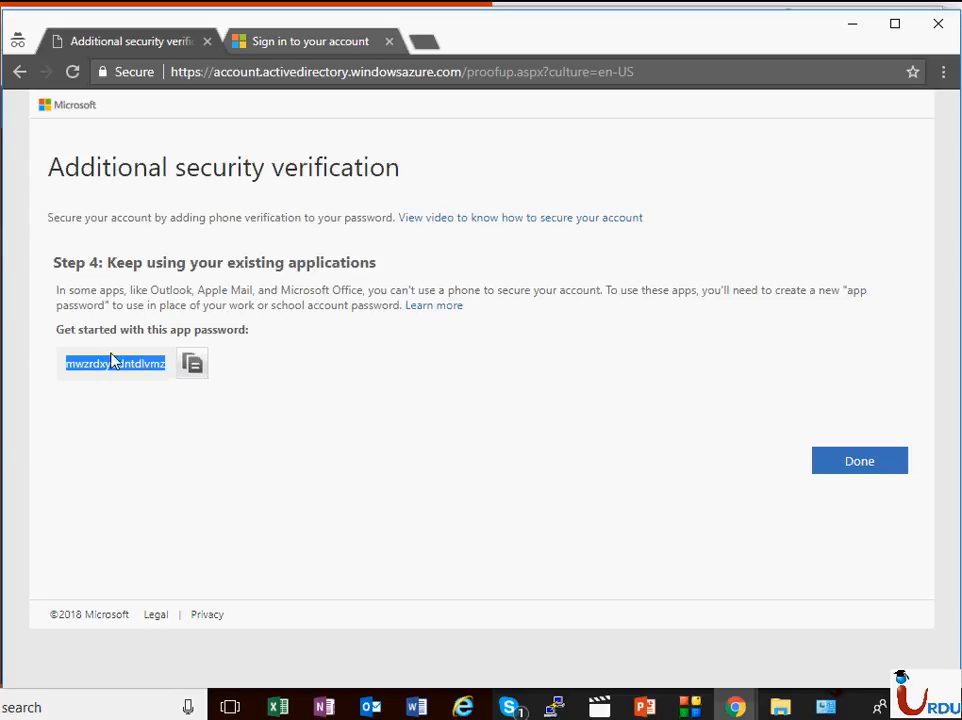
left_click(167, 371)
left_click_drag(167, 371, 68, 365)
right_click(68, 365)
left_click(80, 374)
- Paste the app password into a new Notepad document and finish the verification setup
key("super+r")
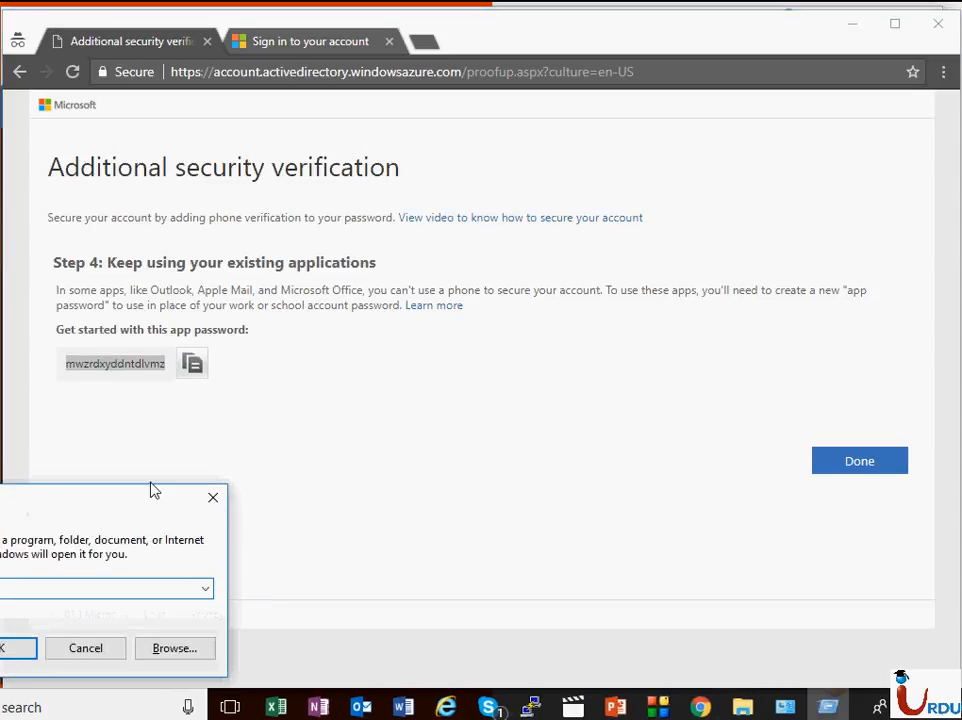
left_click_drag(212, 488, 355, 361)
key("super+r")
type("notepad")
key("Return")
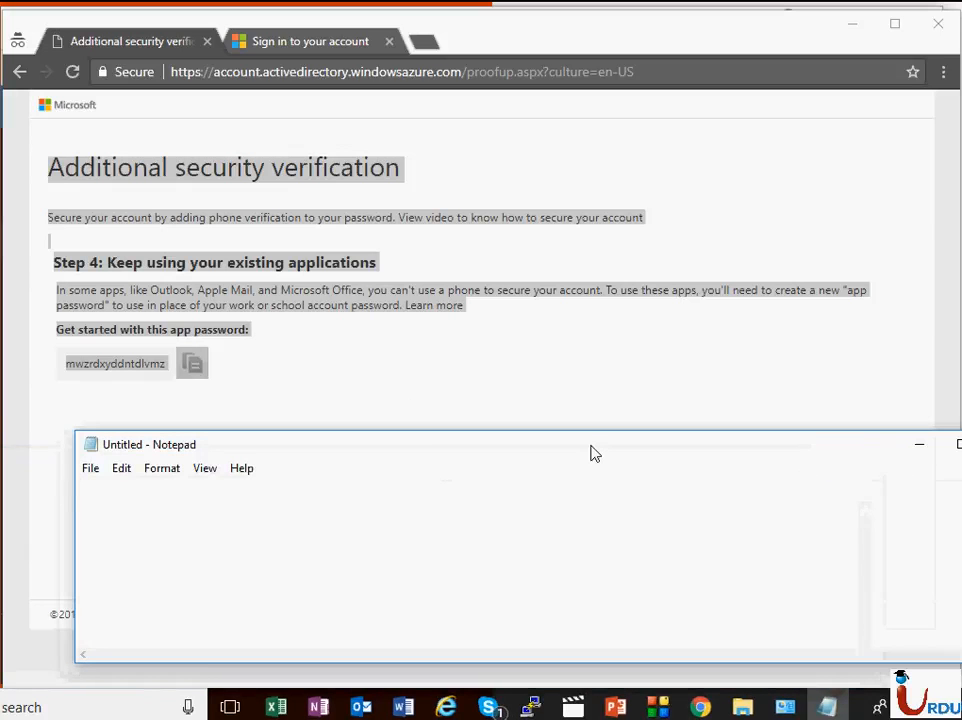
key("ctrl+v")
left_click(919, 444)
left_click(562, 411)
double_click(850, 460)
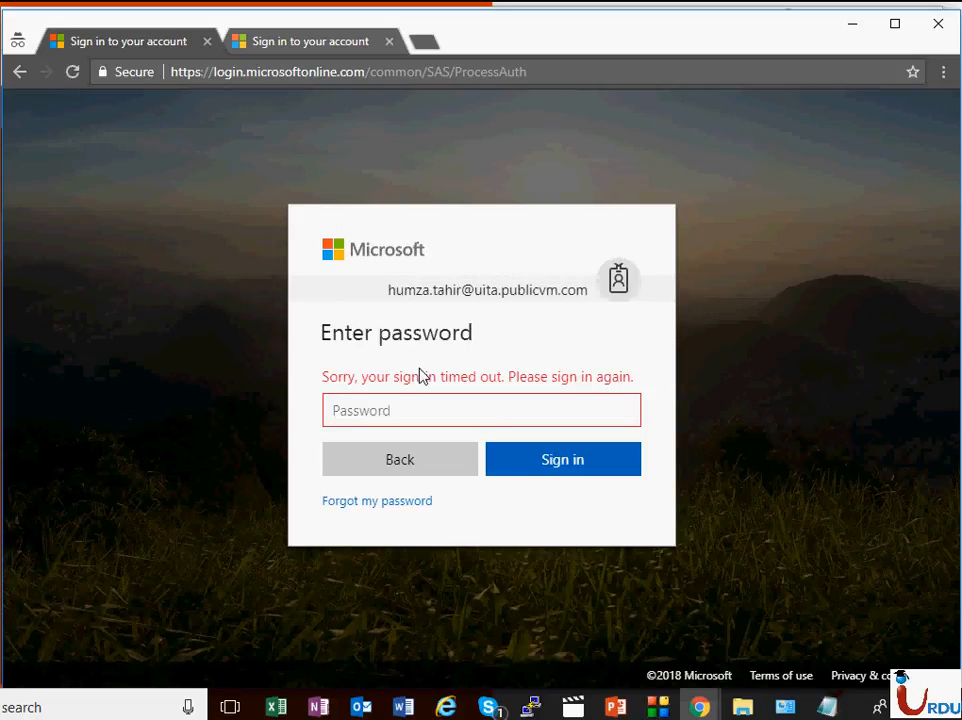
- Sign in again with the account password and the authenticator app's verification code
type("••••••••••")
key("Return")
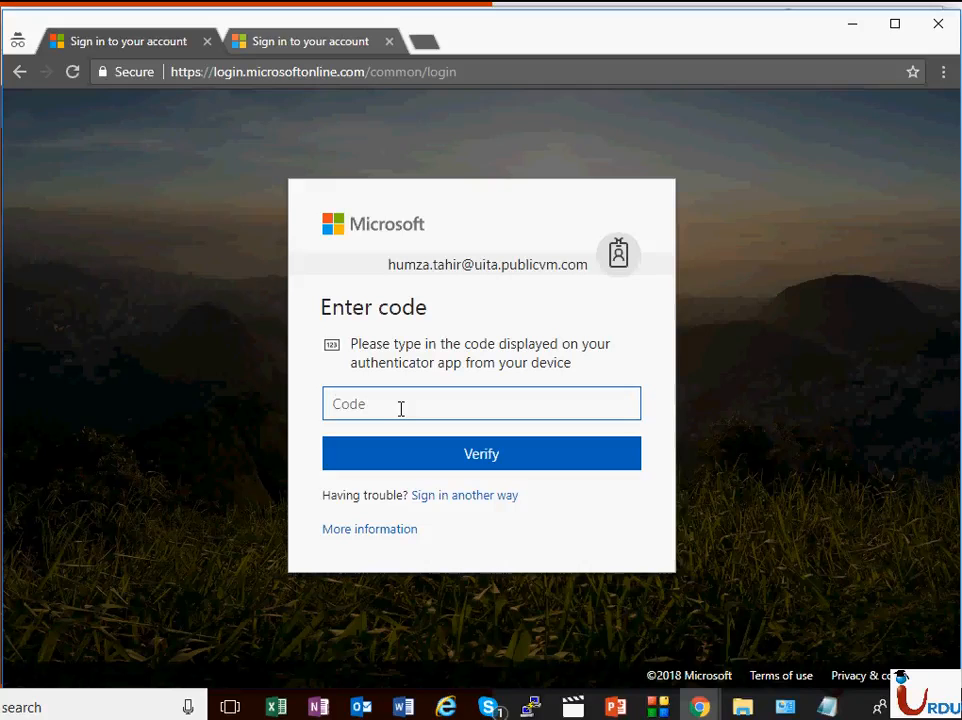
left_click(477, 447)
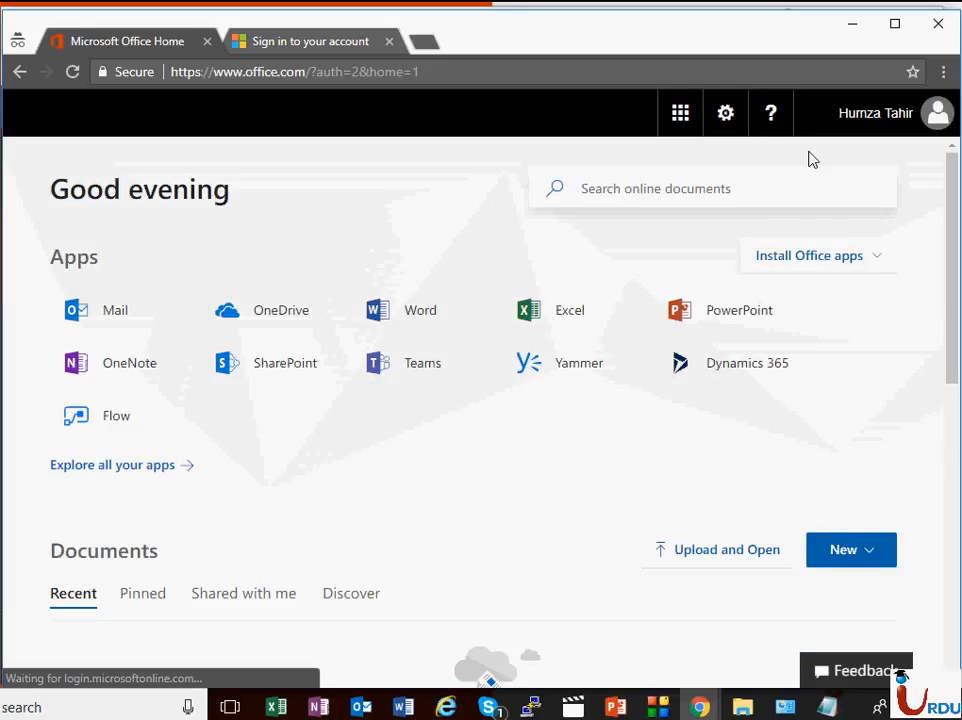
- Sign out of the Office 365 portal account
left_click(882, 114)
left_click(710, 398)
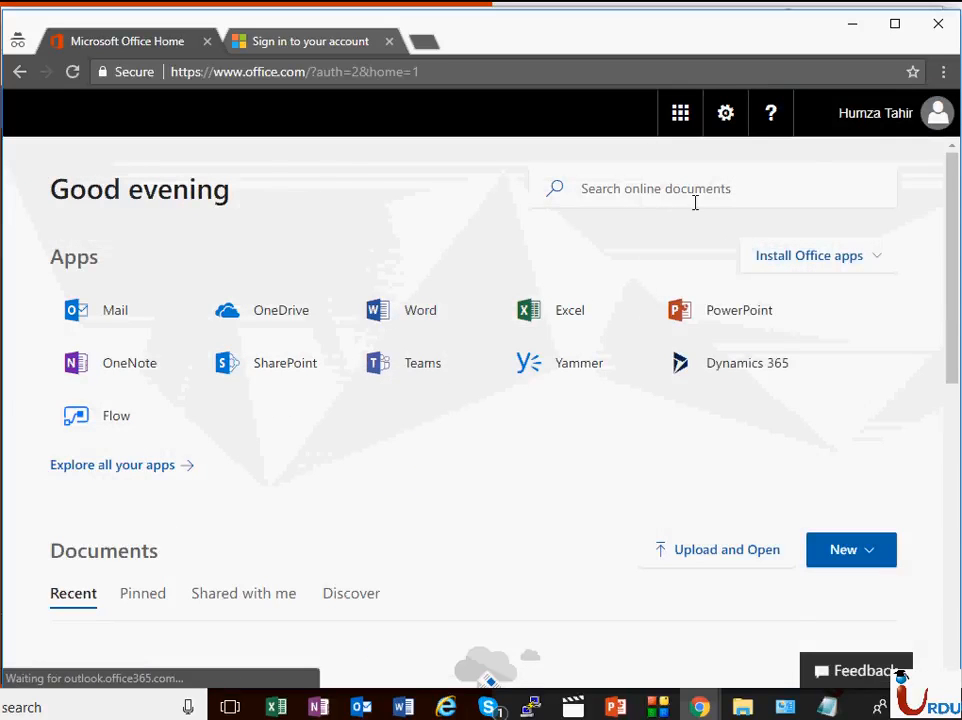
left_click(868, 125)
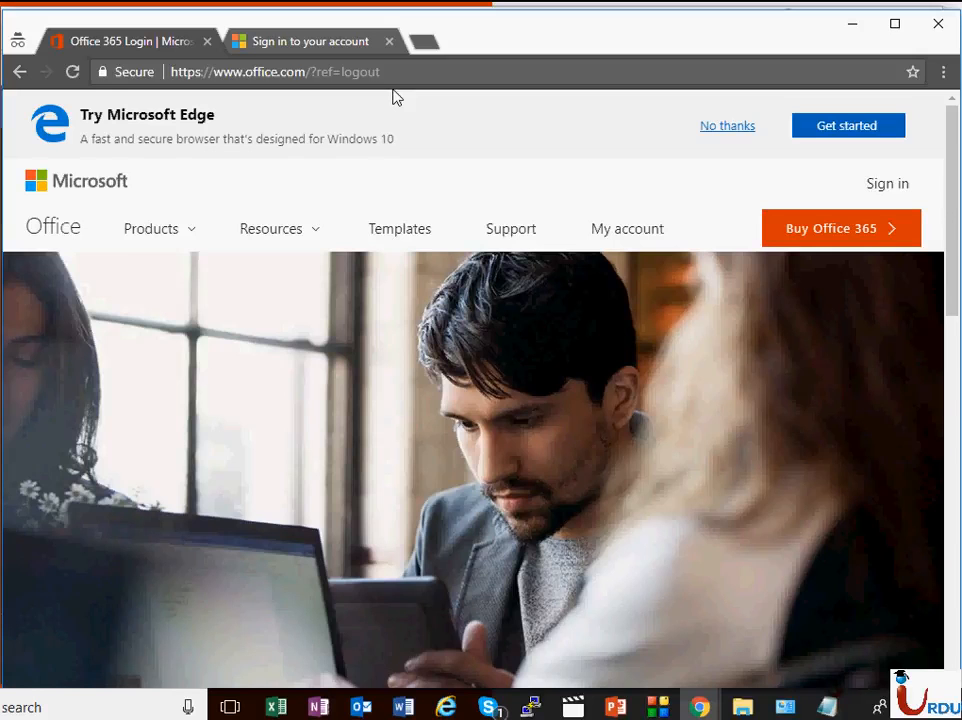
- Go to portal.office.com and pick the existing account to reach its password prompt
left_click(393, 77)
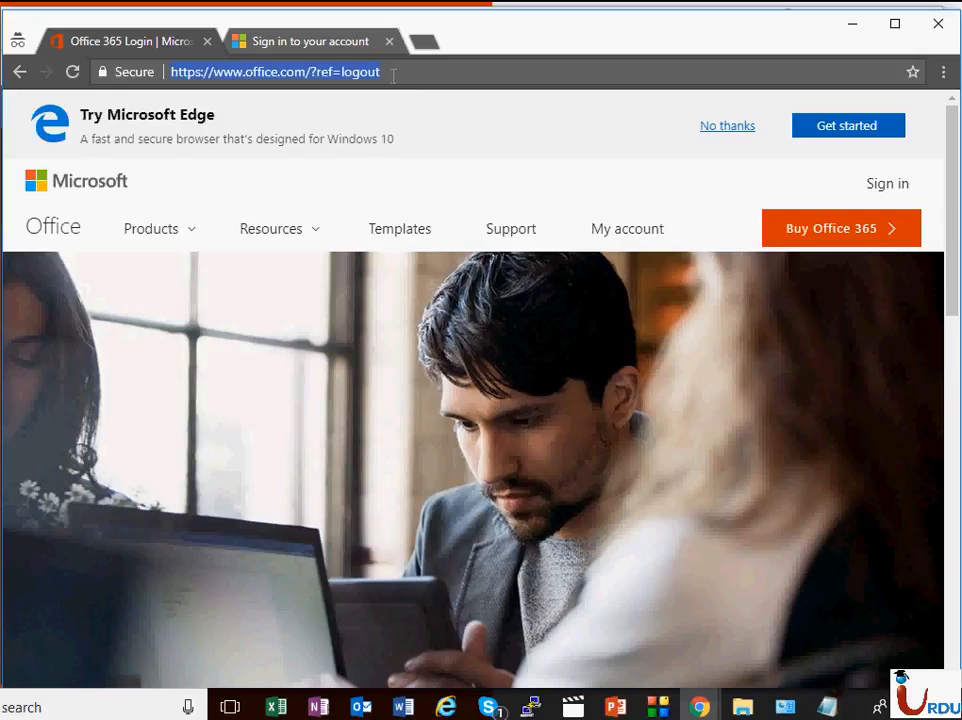
type("portal.")
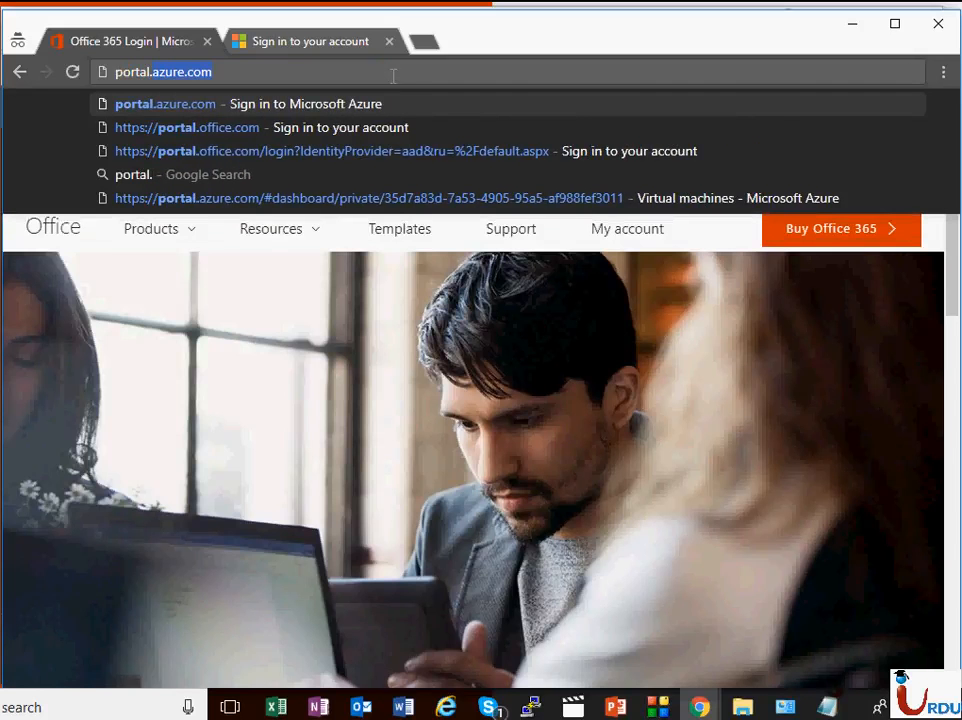
type("office.com")
key("Return")
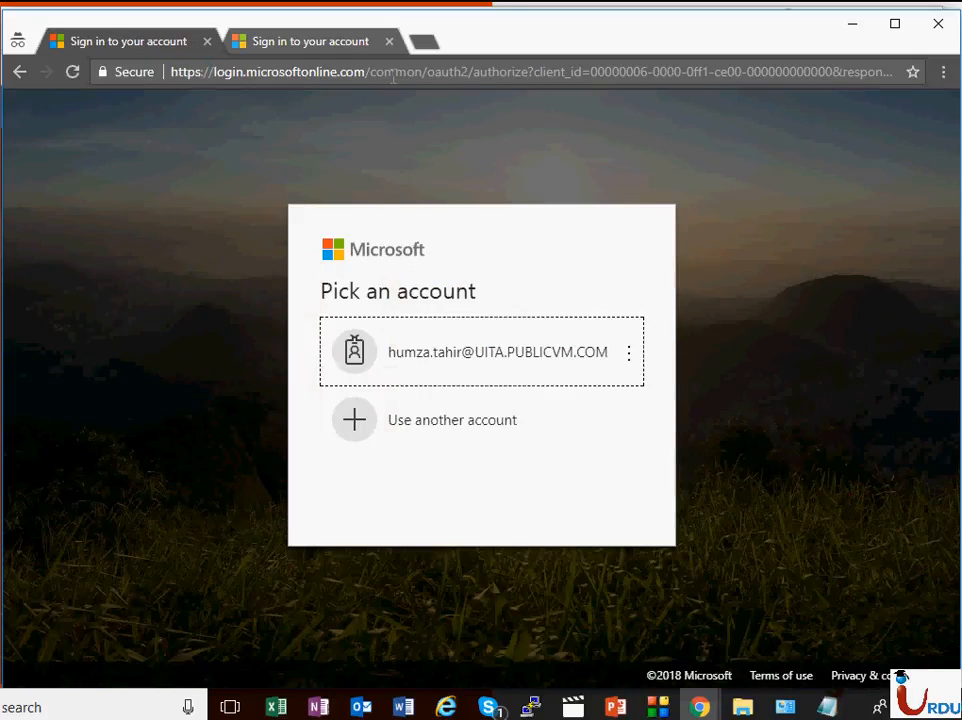
left_click(541, 352)
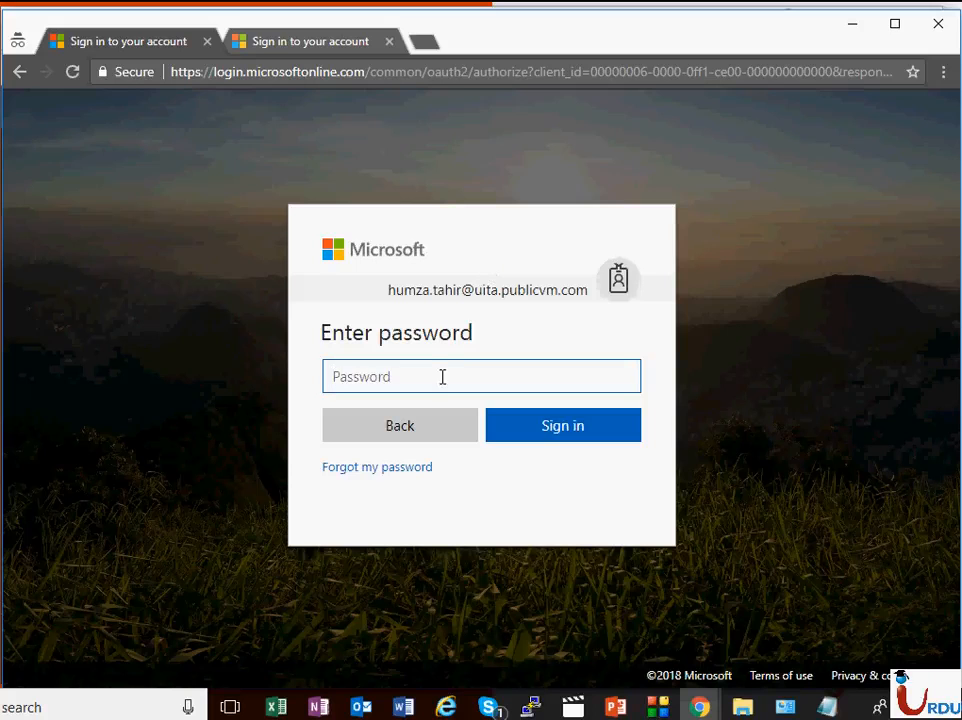
- Enter the account password and the authenticator code to complete the two-step sign-in
type("•••••••••••")
key("Return")
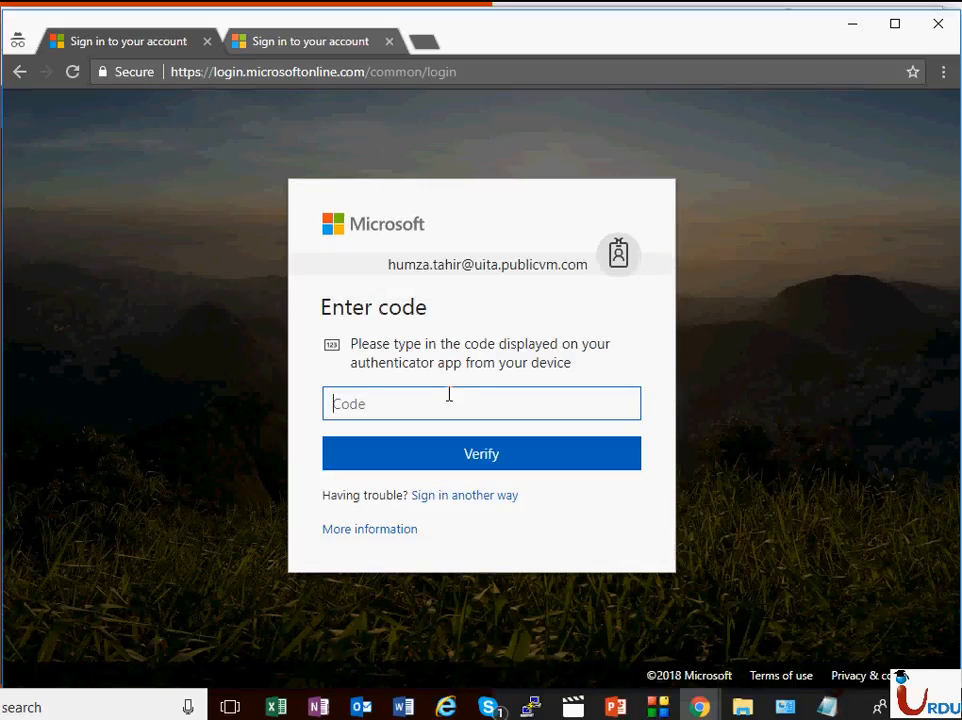
left_click(462, 459)
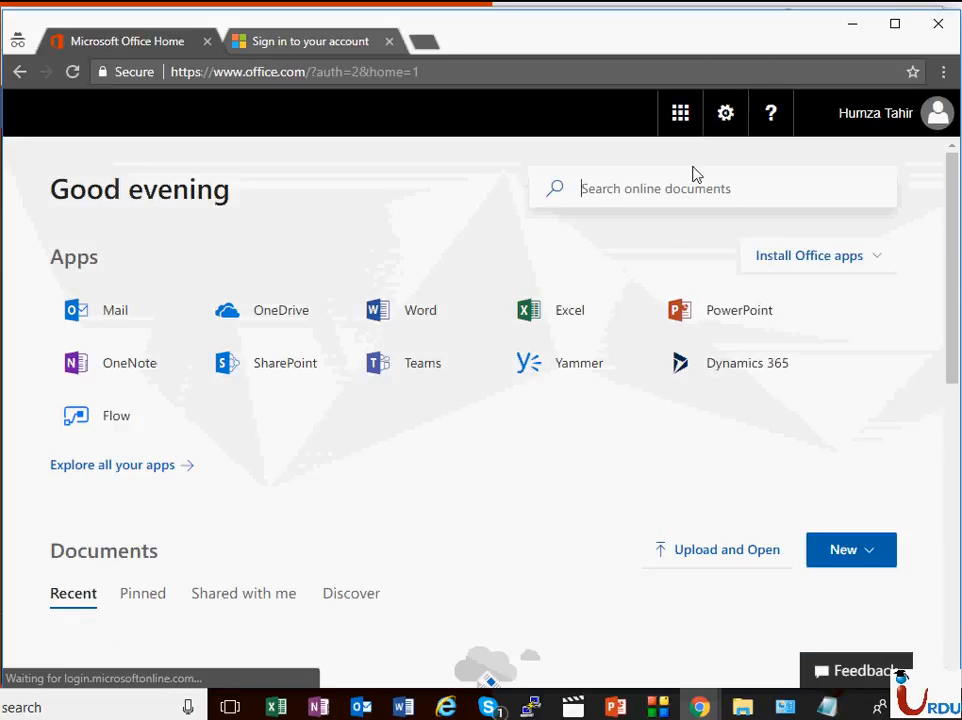
- Check the signed-in account's details, then switch to the other sign-in browser tab
left_click_drag(944, 207, 954, 295)
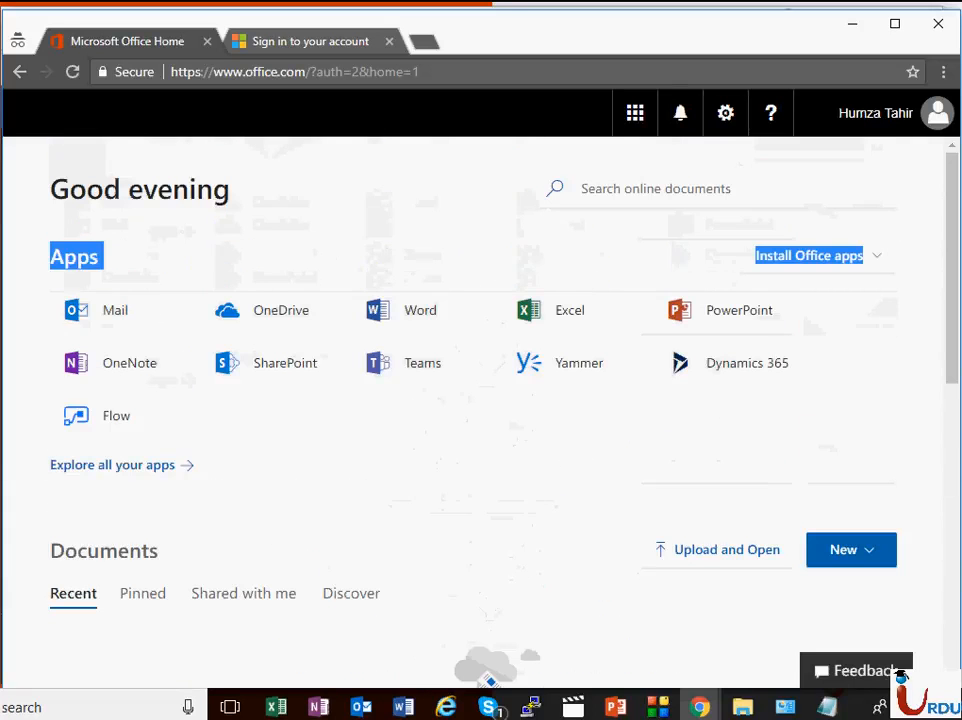
left_click(872, 122)
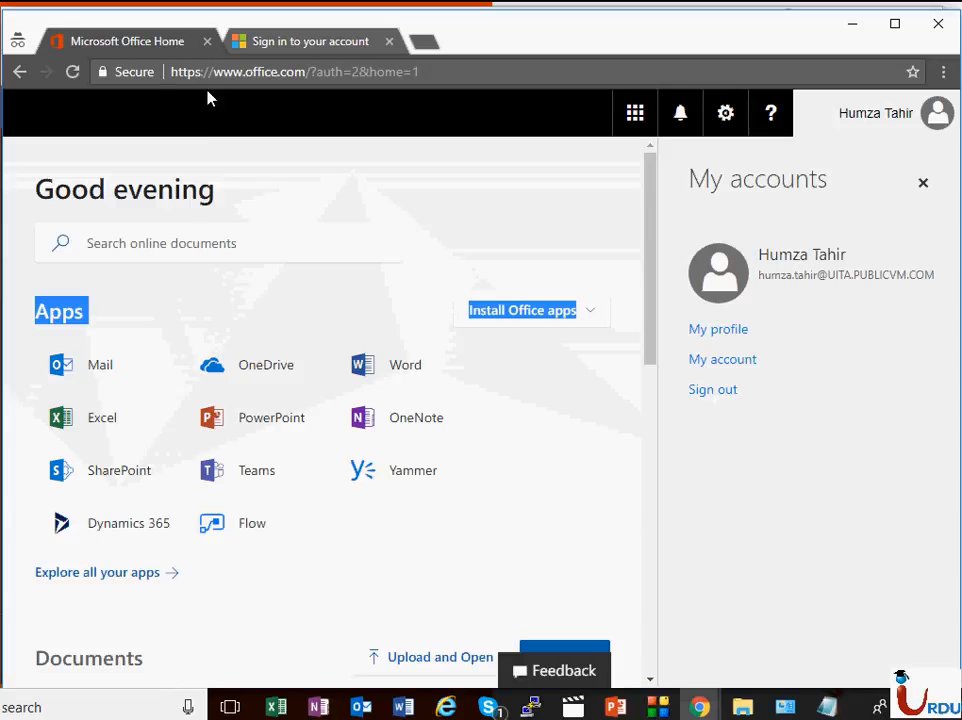
left_click(318, 41)
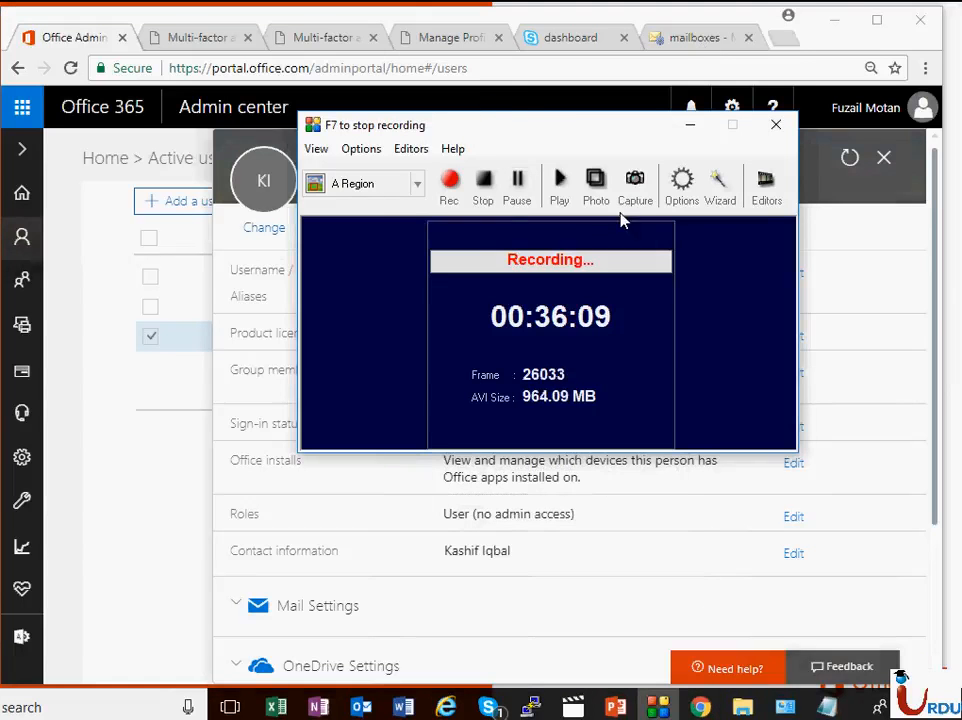
- Close the user details panel, go to the admin center home, and open Active users
left_click(690, 125)
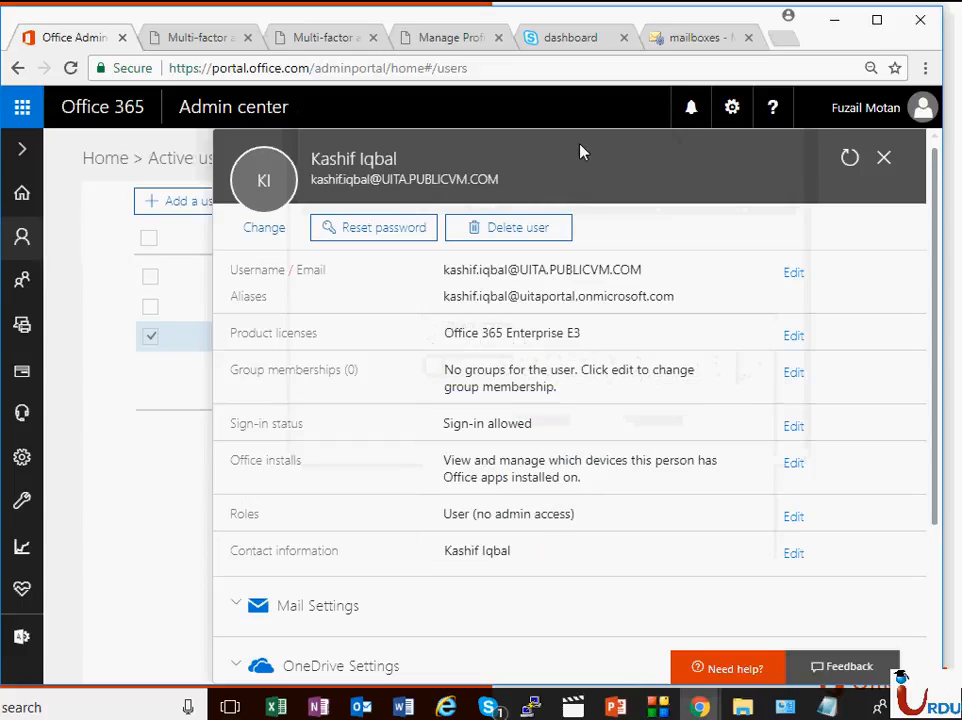
left_click(187, 407)
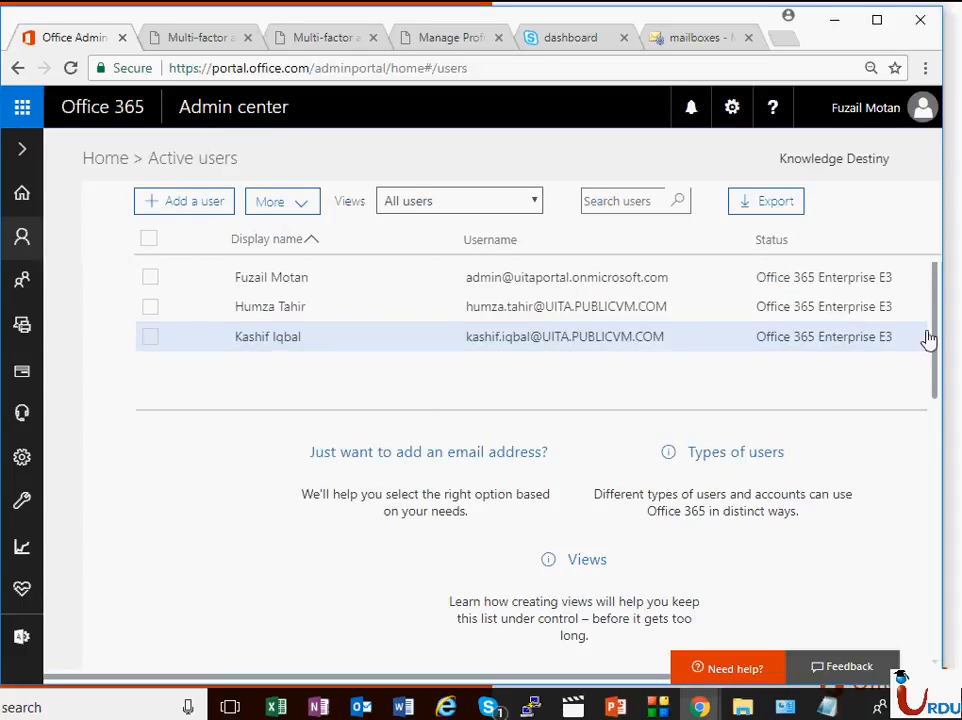
left_click_drag(934, 331, 912, 278)
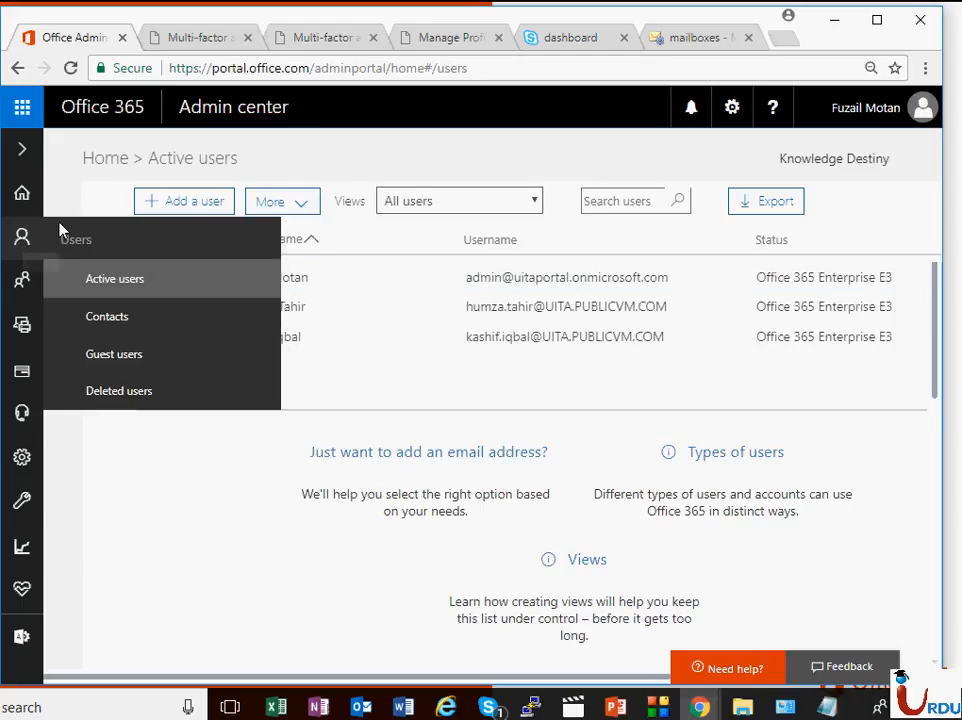
left_click(24, 193)
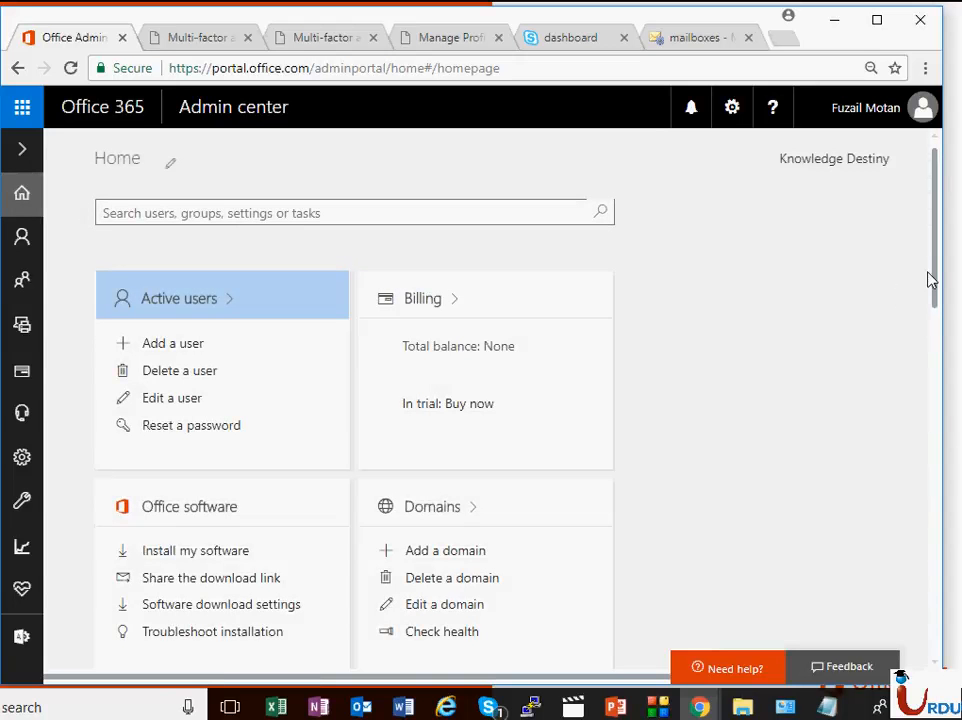
scroll(938, 260, "down", 1)
mouse_move(938, 260)
left_mouse_down()
mouse_move(940, 324)
mouse_move(928, 277)
left_mouse_up()
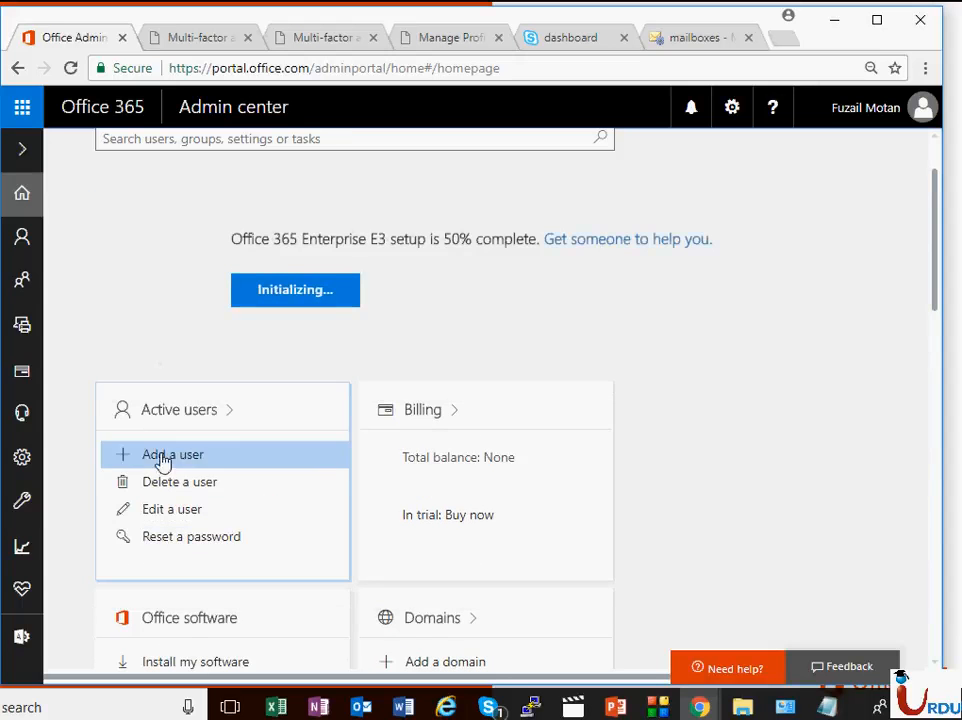
mouse_move(25, 250)
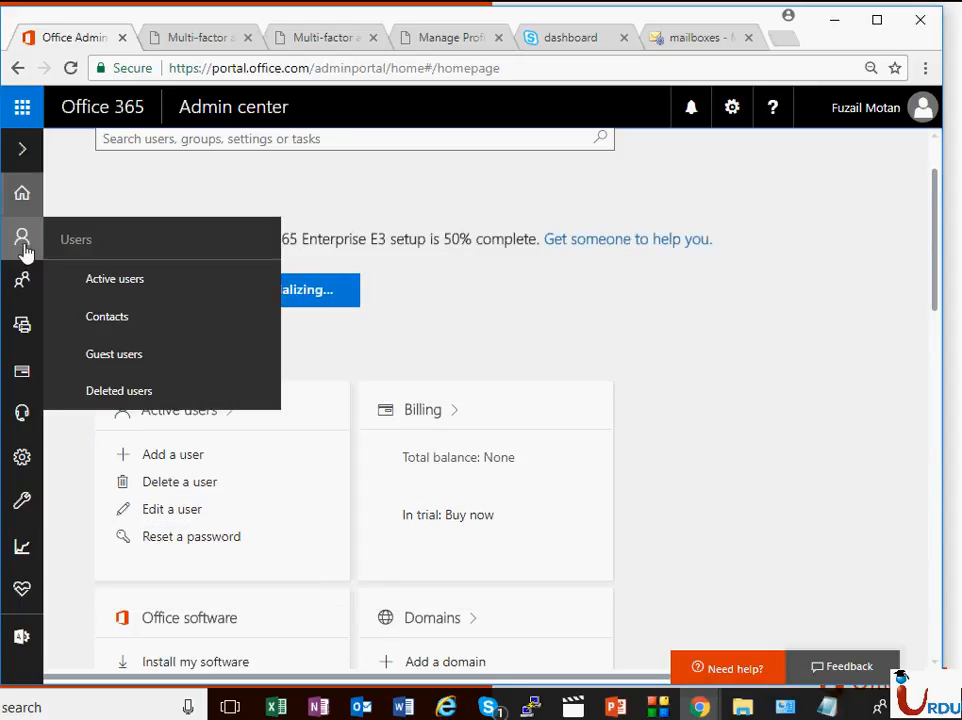
left_click(90, 279)
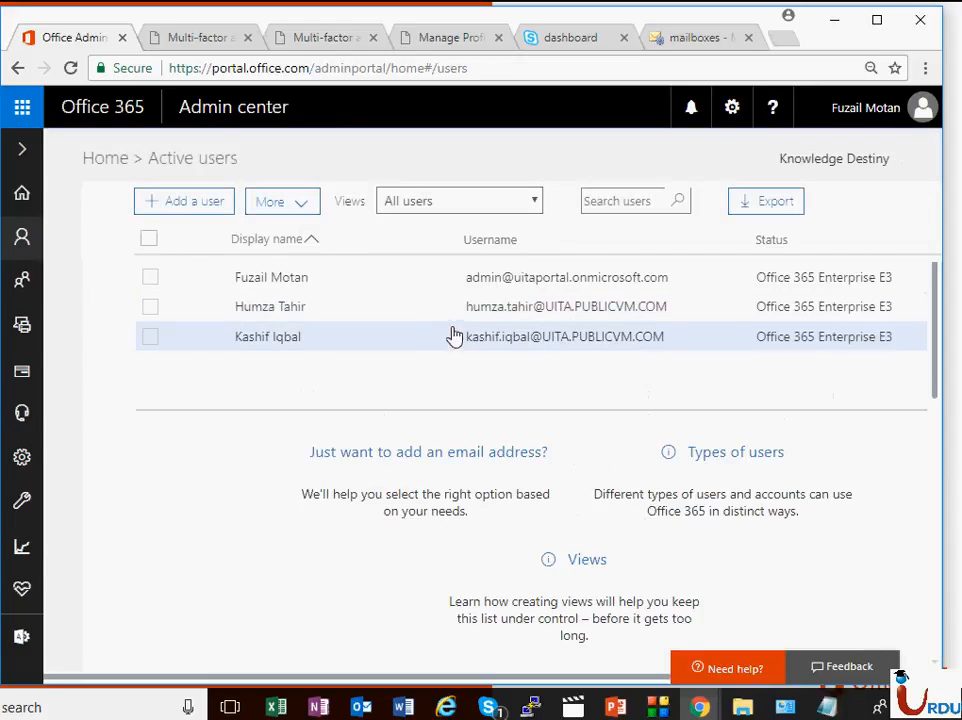
- Reset the last listed user's password to an auto-generated one they must change at sign-in
left_click(442, 337)
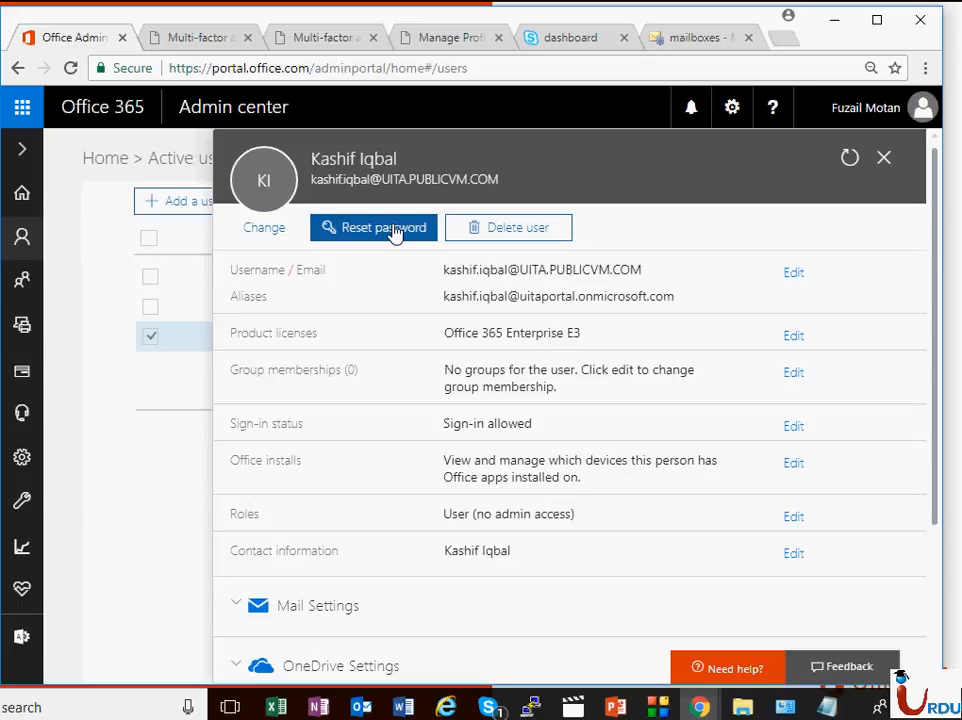
left_click(884, 159)
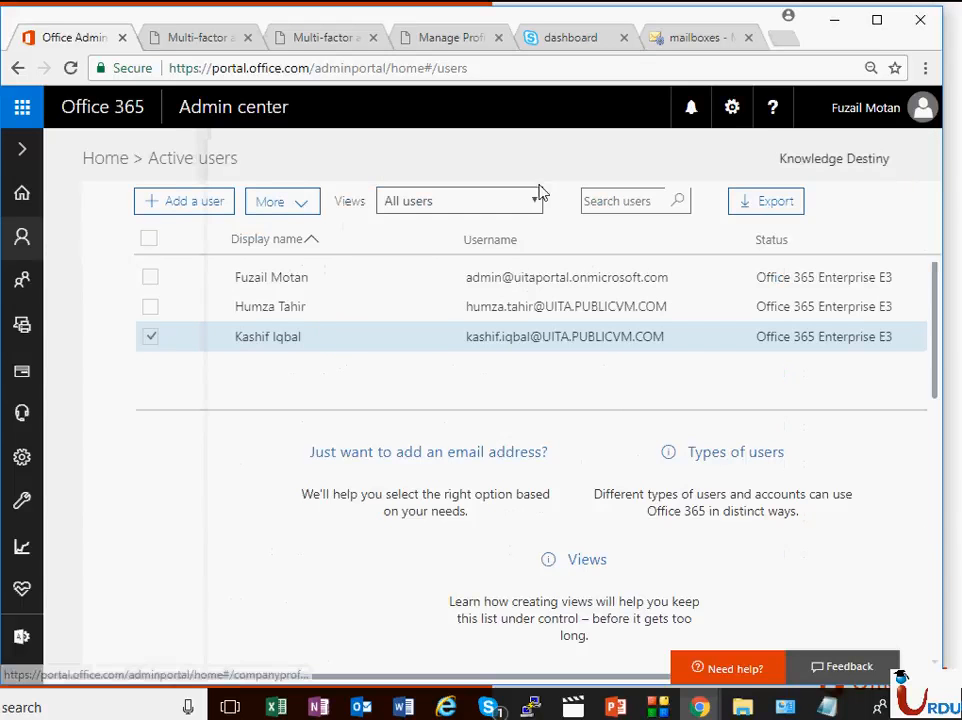
left_click(213, 338)
left_click(369, 229)
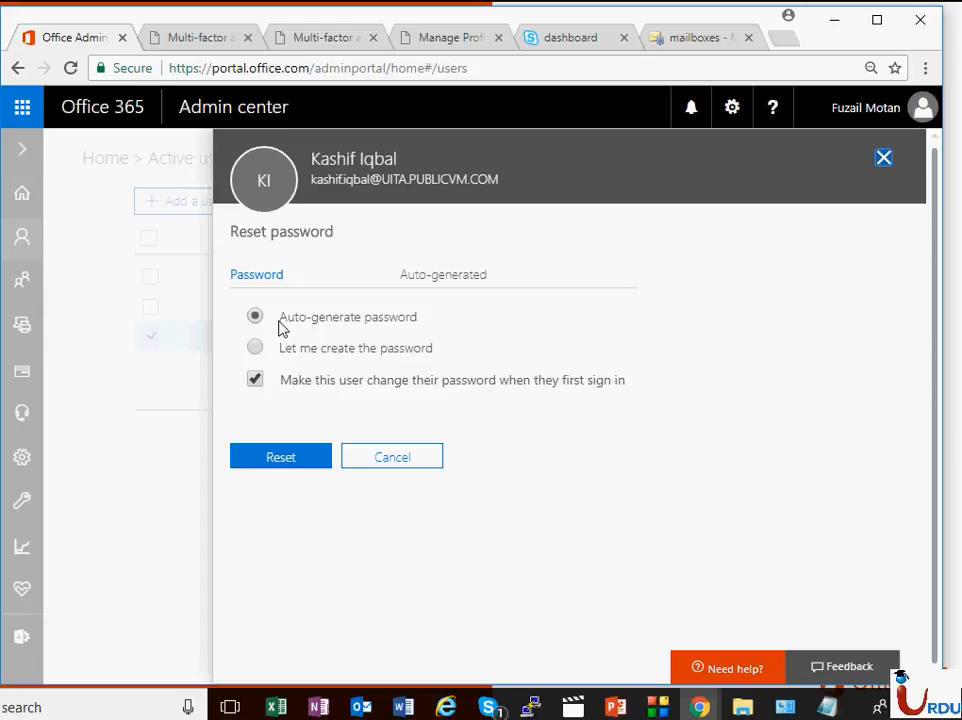
left_click(294, 386)
left_click(290, 382)
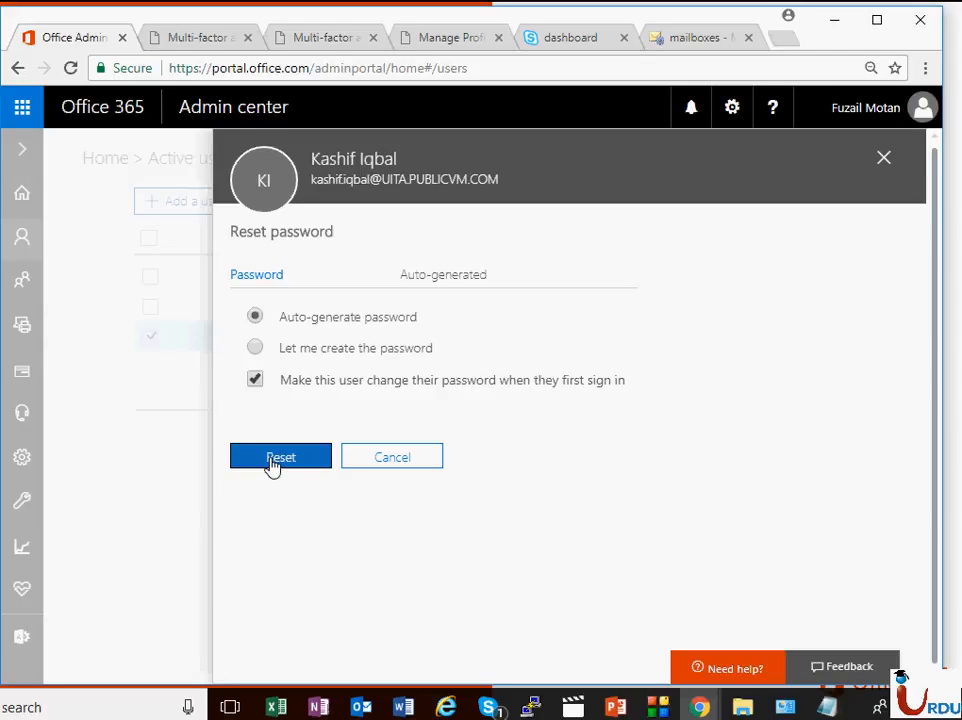
left_click(273, 460)
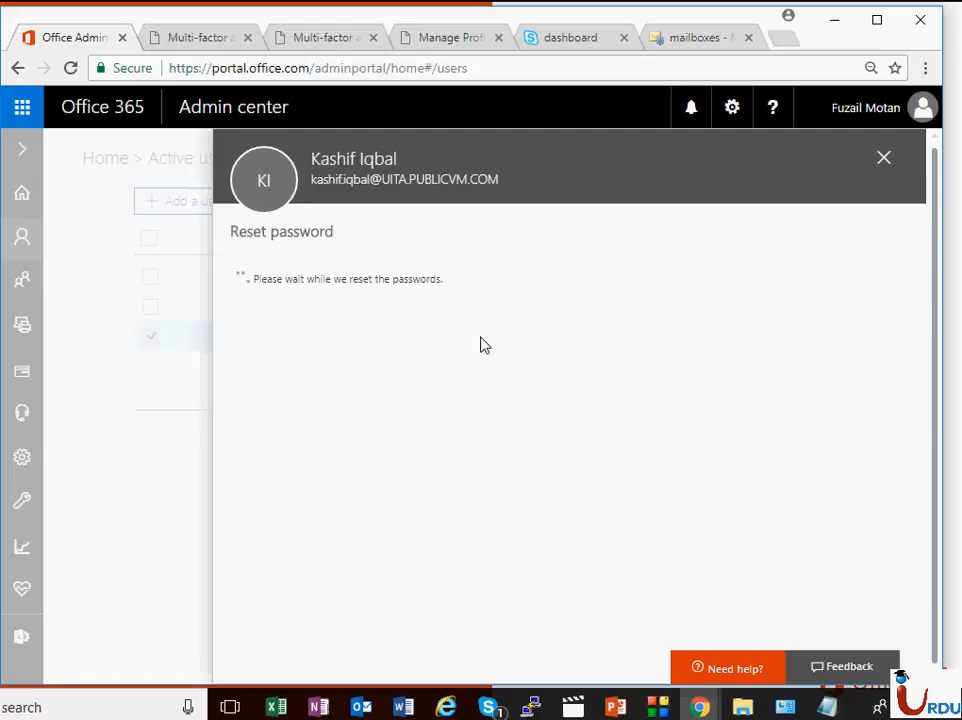
- Copy the new temporary password and email it to finish the reset
double_click(262, 281)
left_click_drag(474, 302, 518, 301)
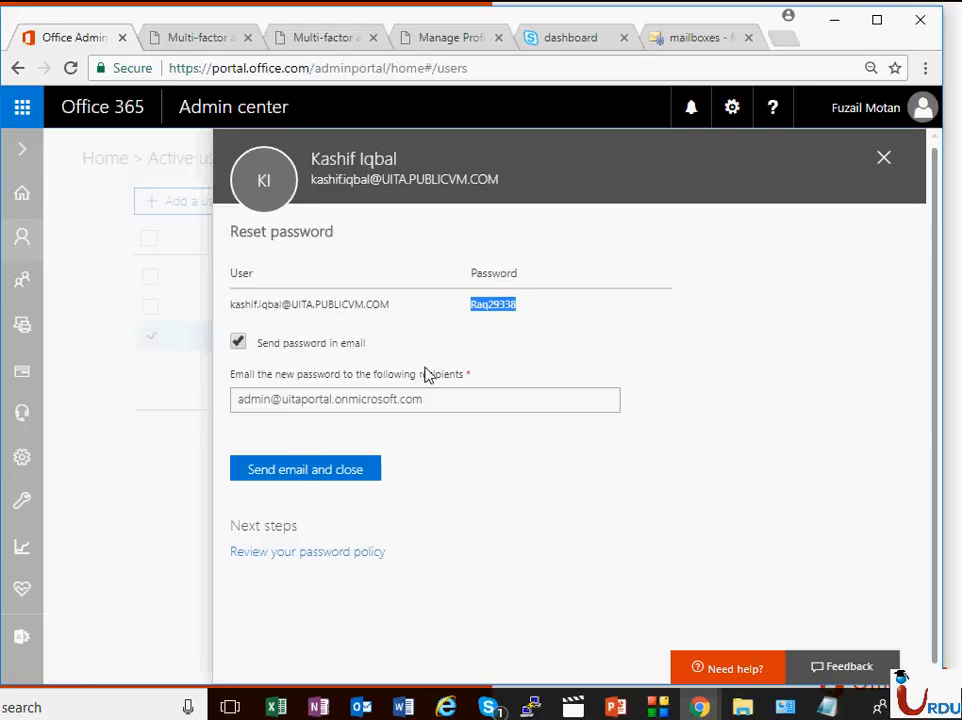
left_click(307, 470)
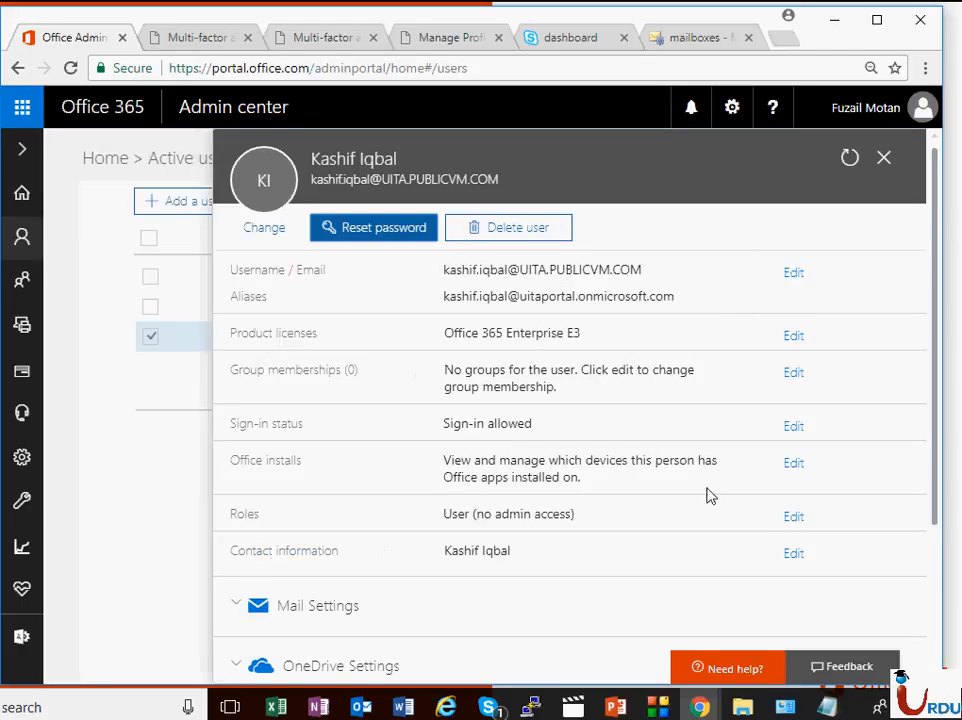
- Choose to sign in with another account and enter the reset user's sign-in address
mouse_move(700, 707)
left_click(784, 617)
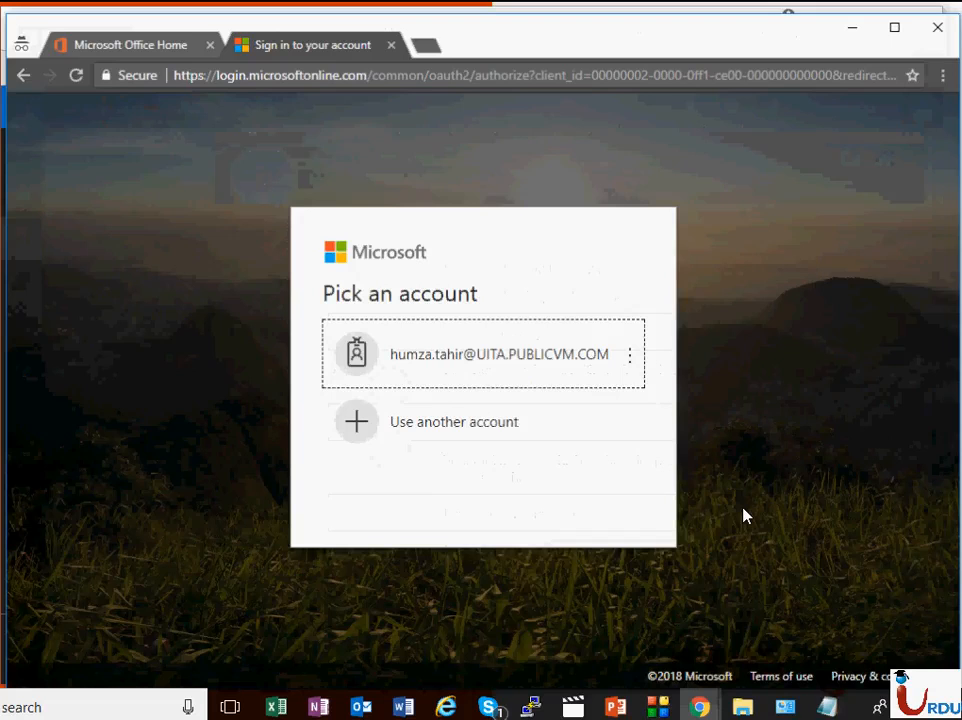
left_click(500, 419)
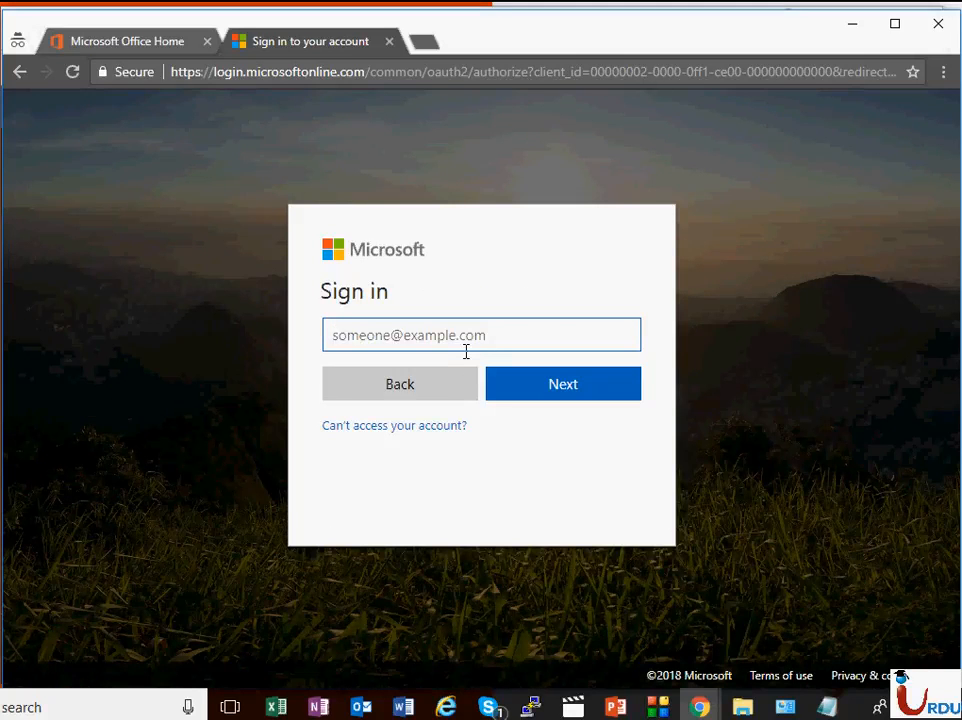
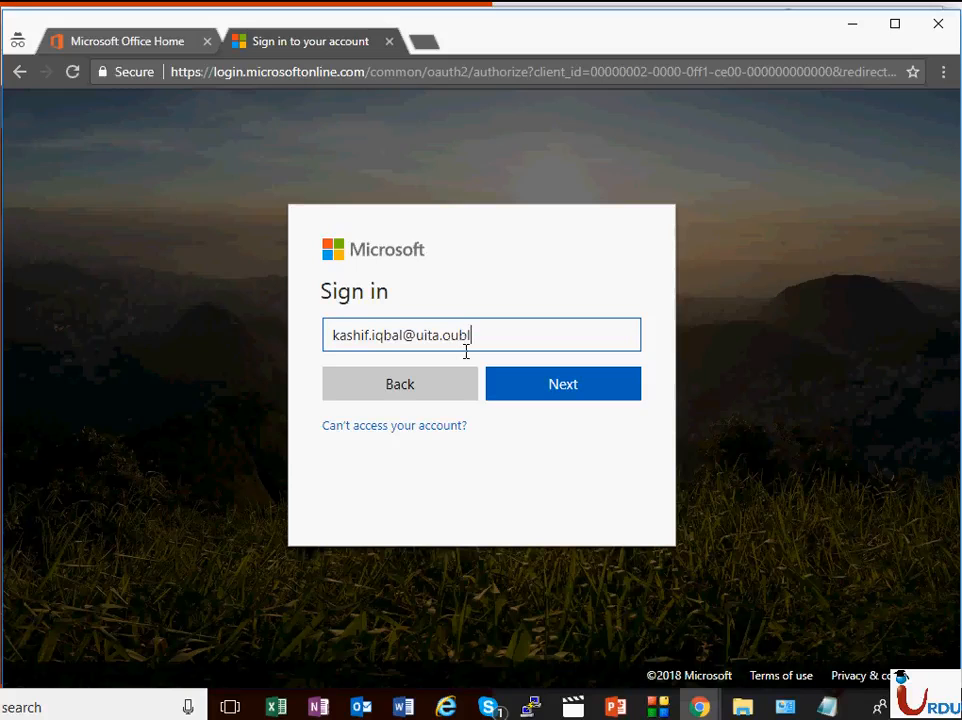
key("Return")
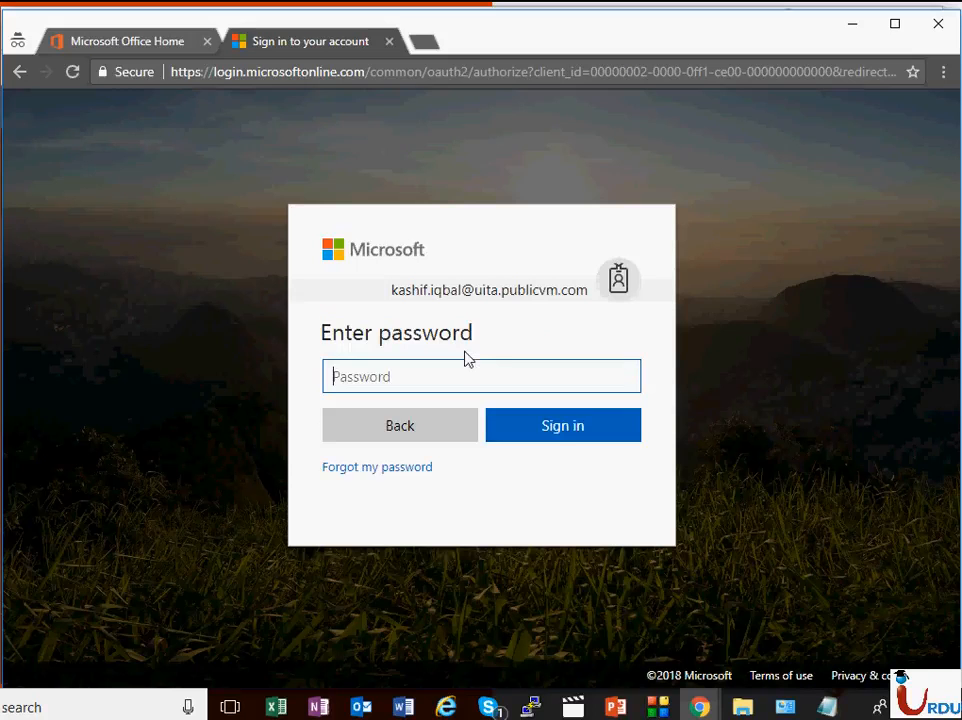
- Sign in with the temporary password and the authenticator verification code
type("•••••••••")
key("Return")
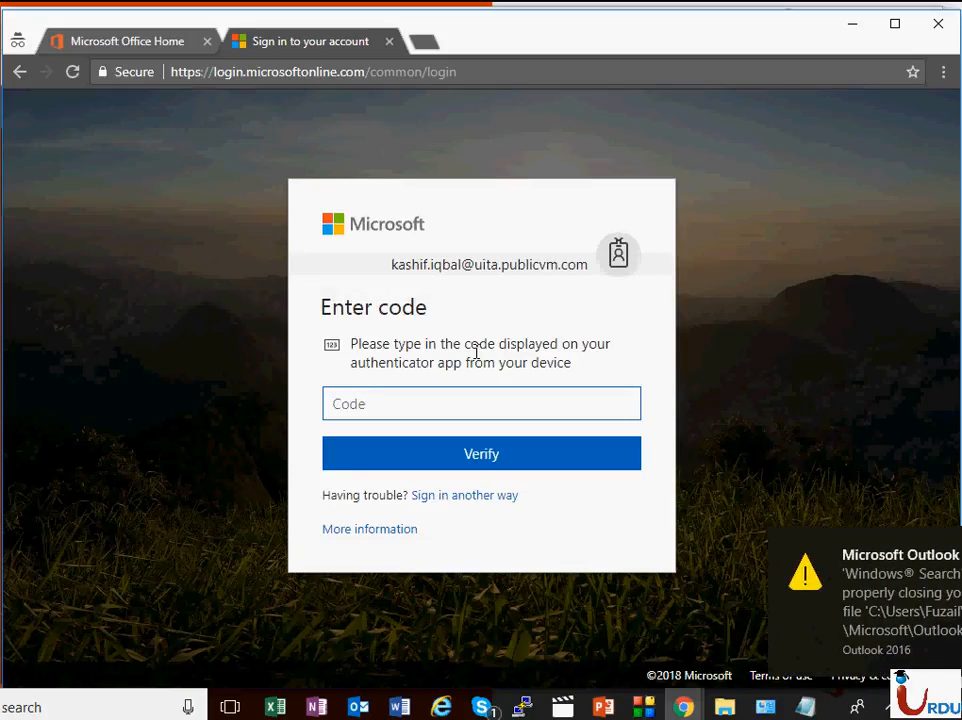
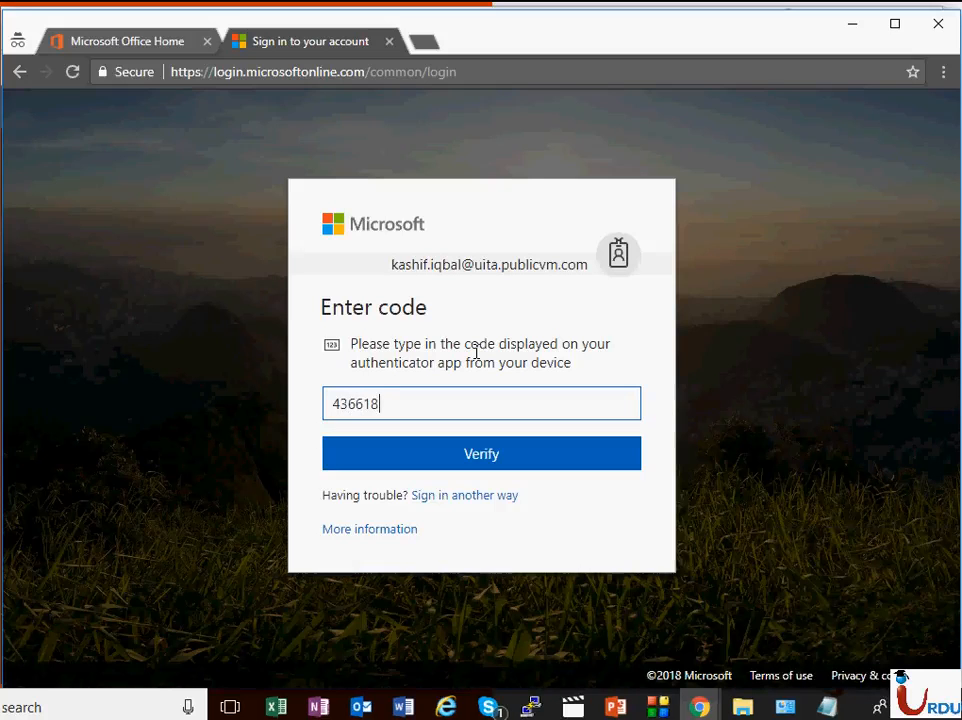
left_click(435, 455)
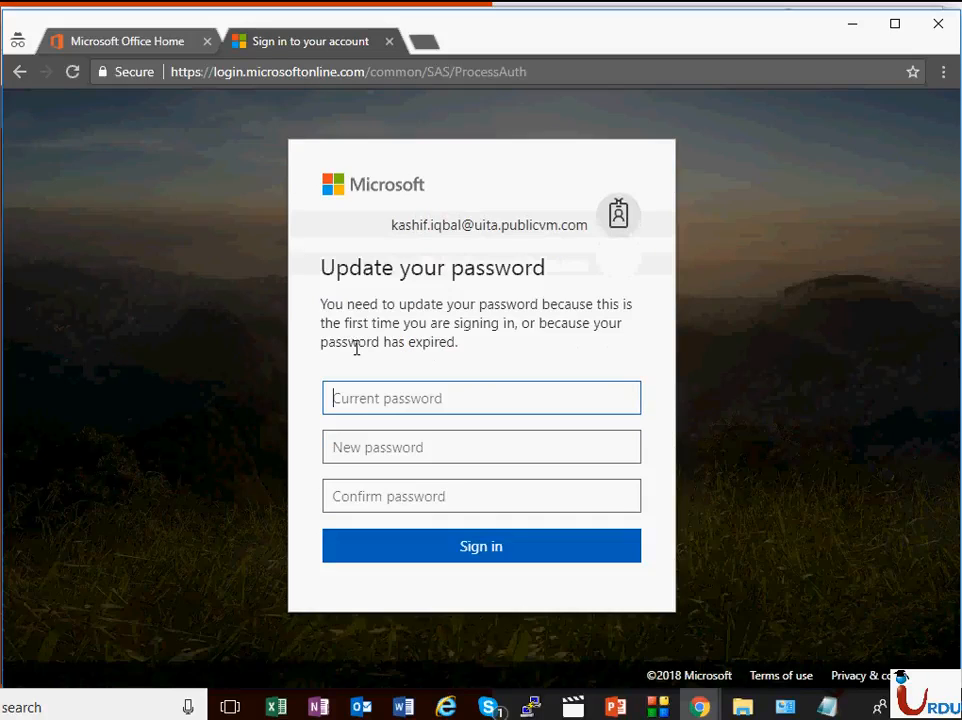
- Fill in the current, new and confirmed passwords and submit the change
type("********")
key("Tab")
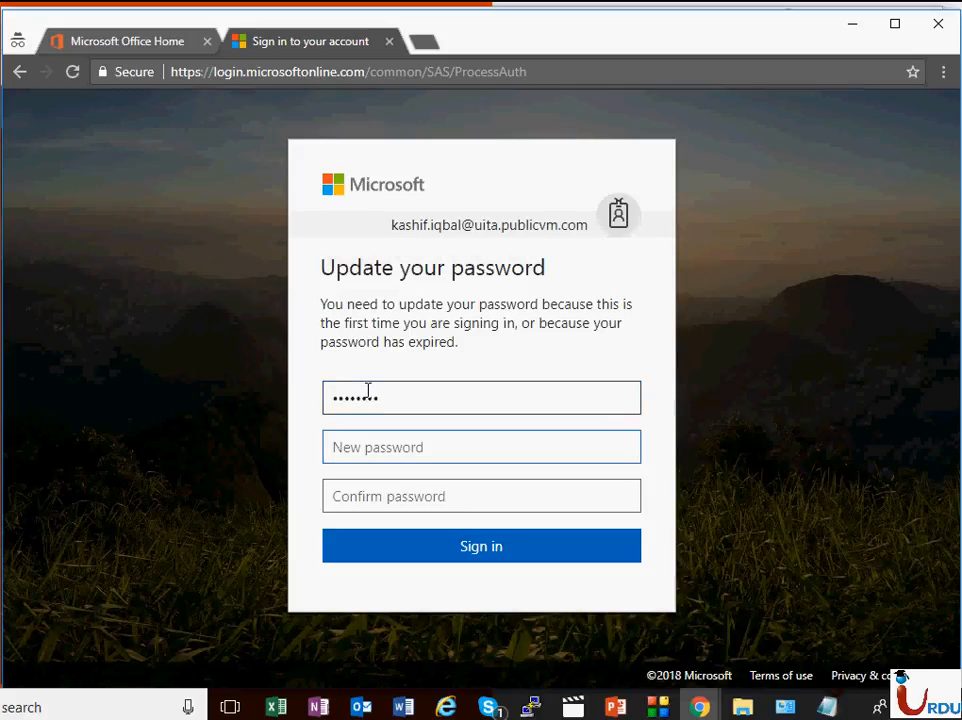
type("*****")
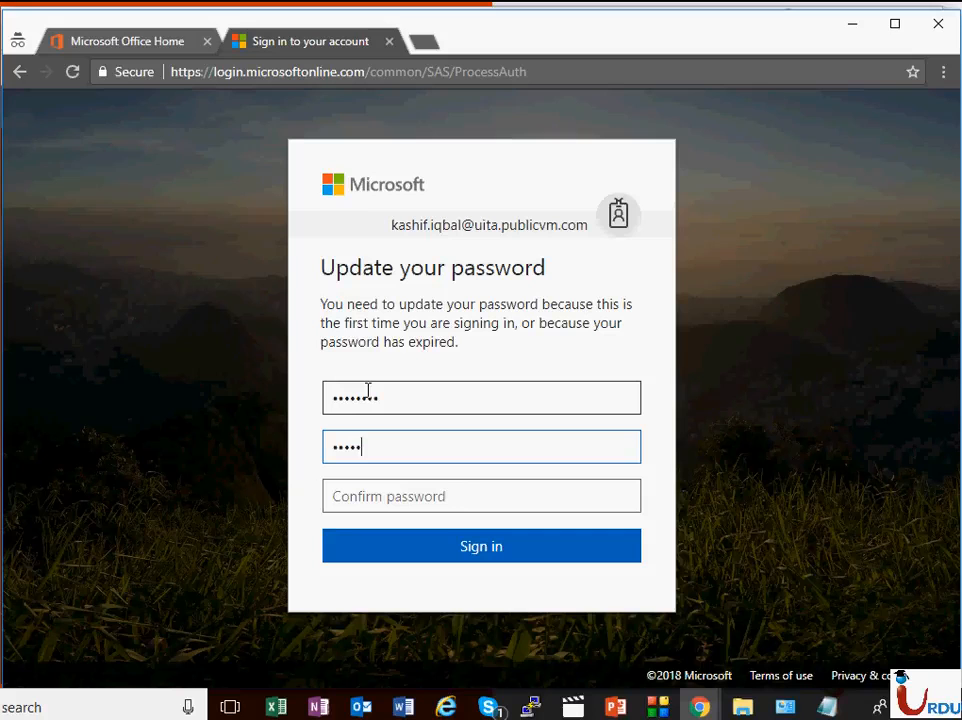
key("Tab")
type("***")
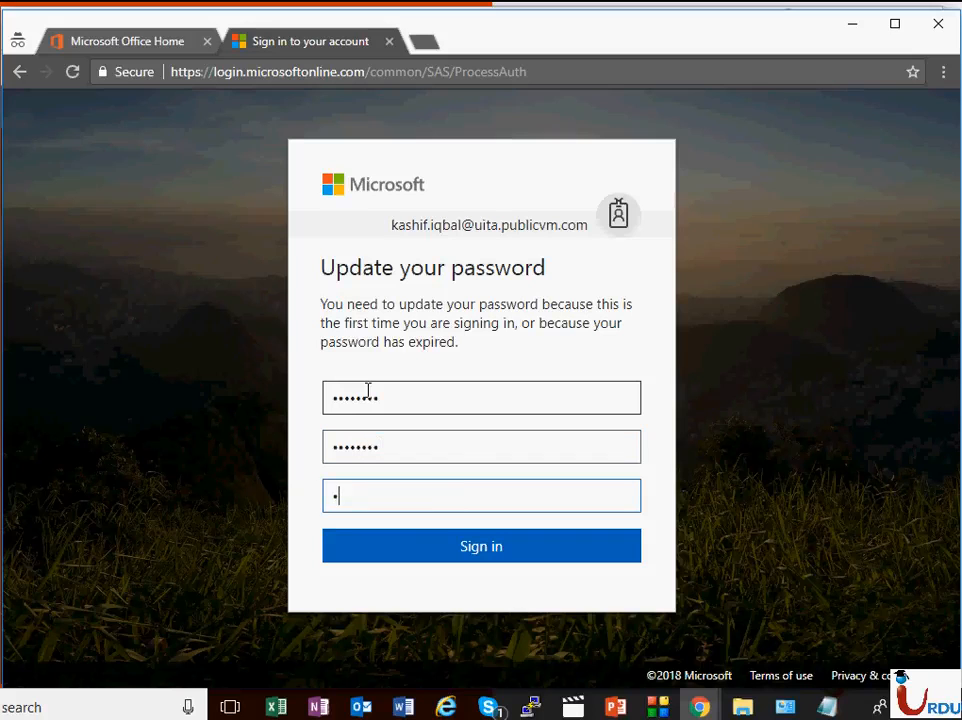
type("*****")
key("Return")
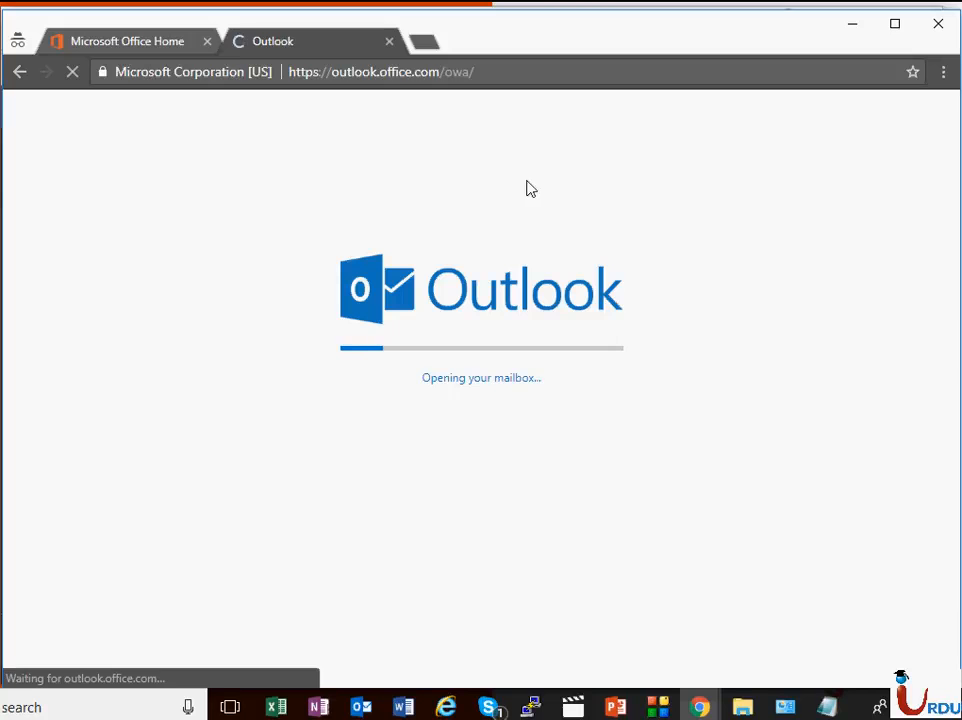
- Glance at the Office home tab, then return to the loaded Outlook mailbox with its Focused inbox
left_click(167, 44)
left_click(285, 45)
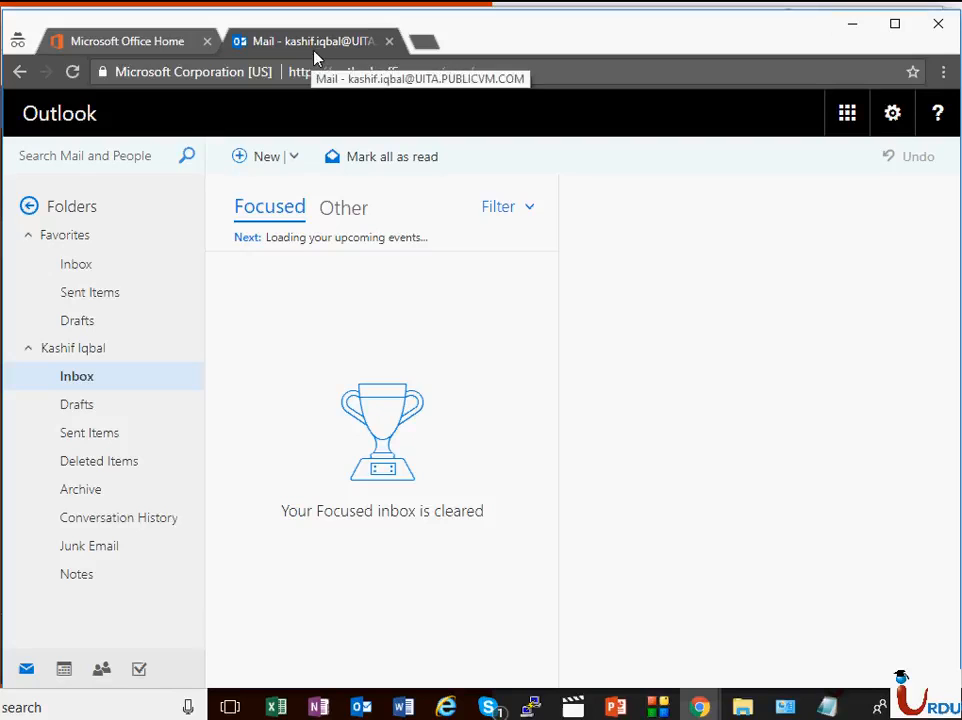
- Minimize Outlook, close the user's details panel, and go to the still-empty Groups page
left_click(853, 26)
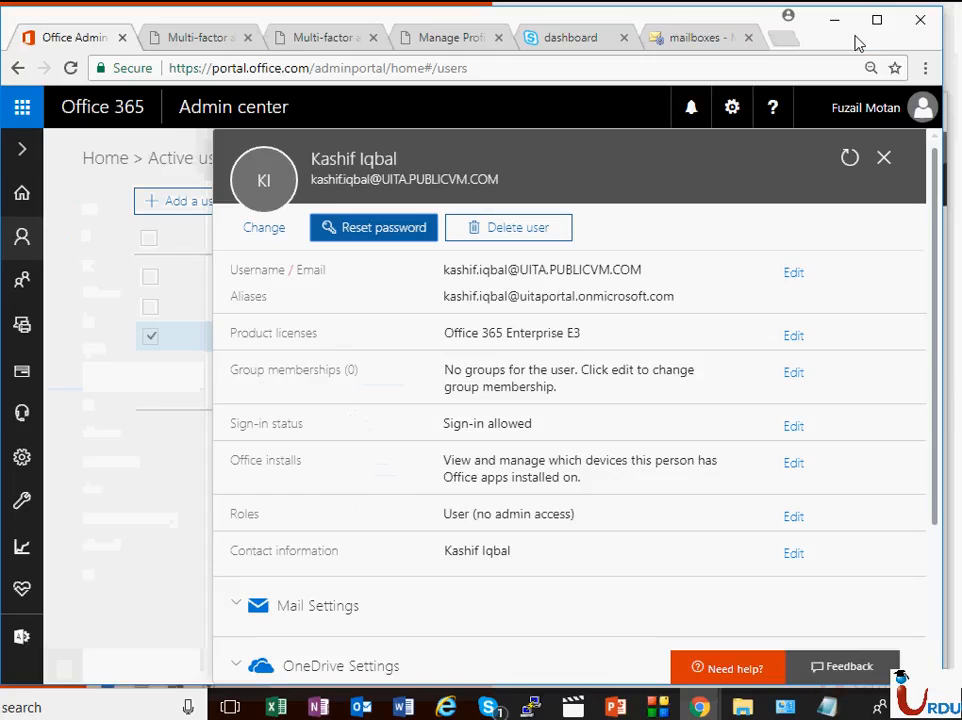
left_click(178, 446)
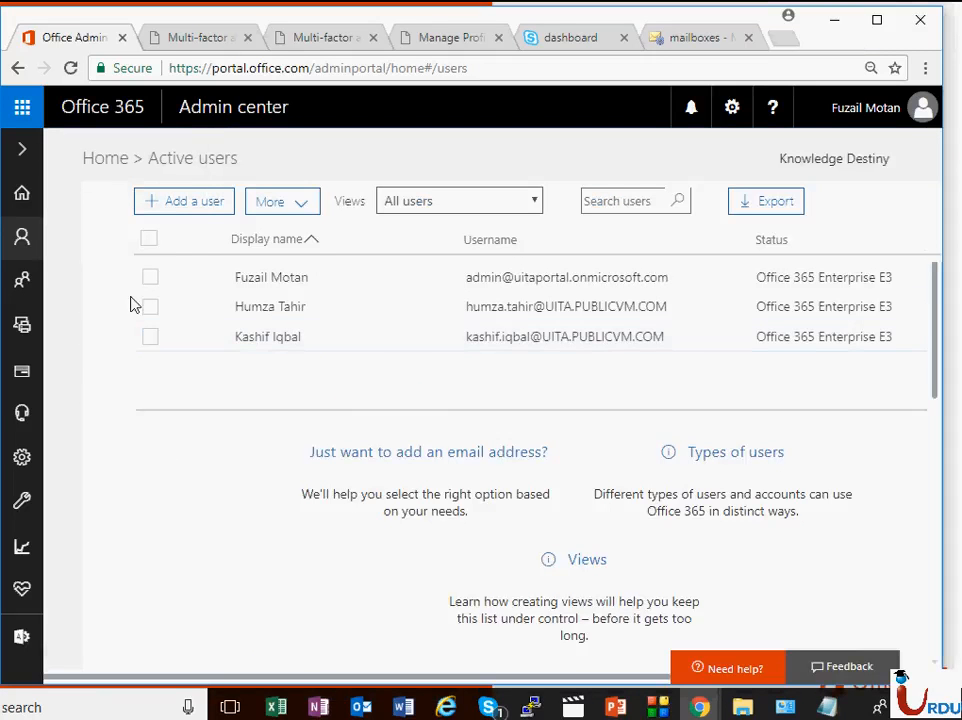
mouse_move(33, 285)
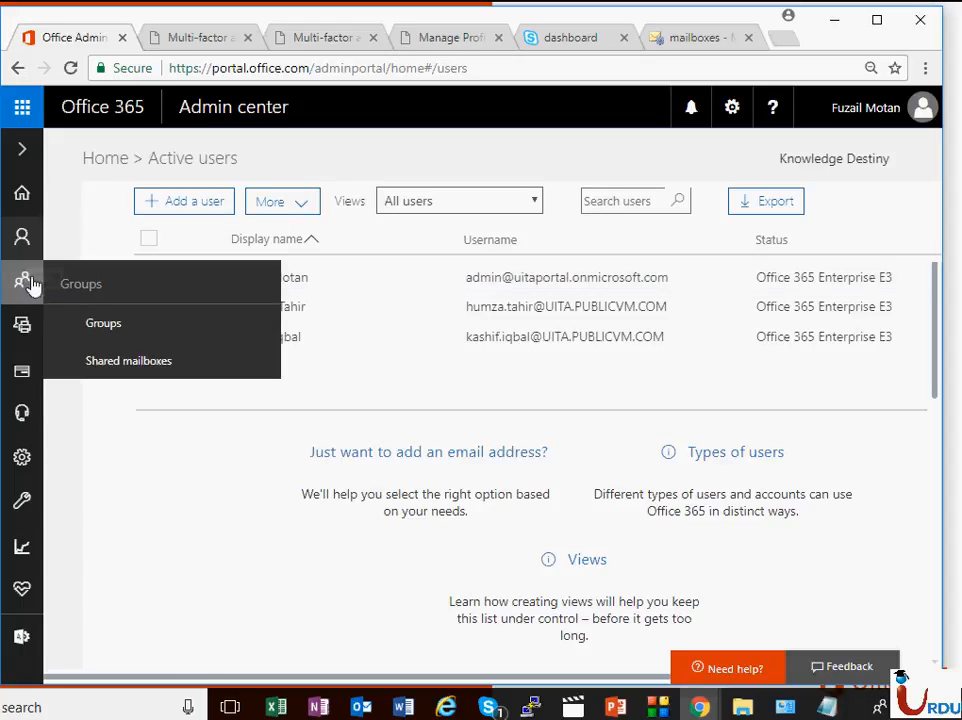
left_click(90, 330)
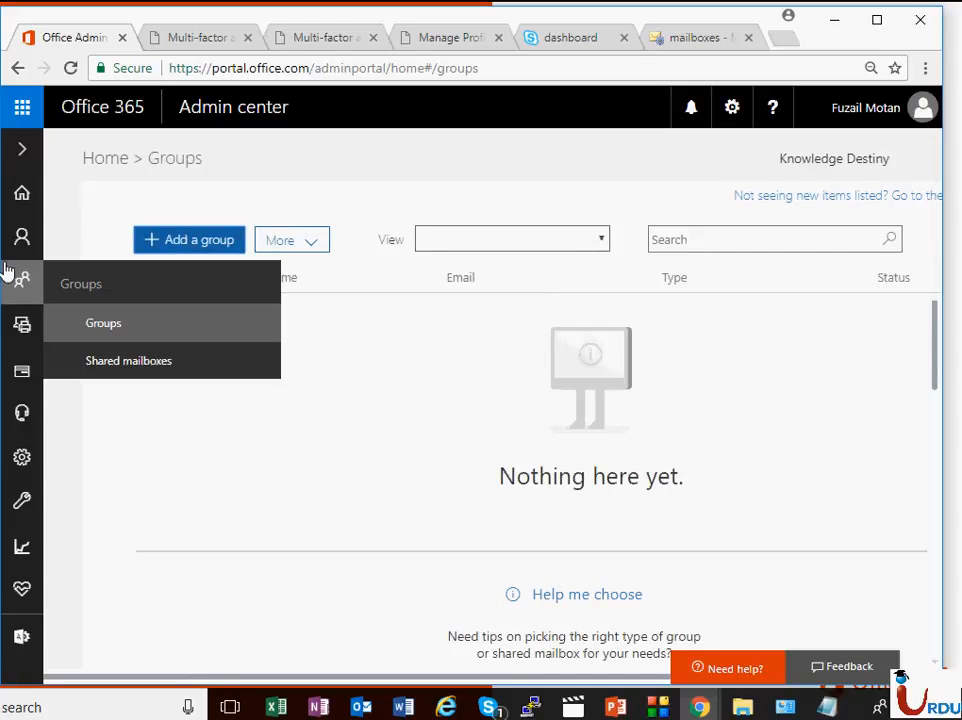
mouse_move(31, 327)
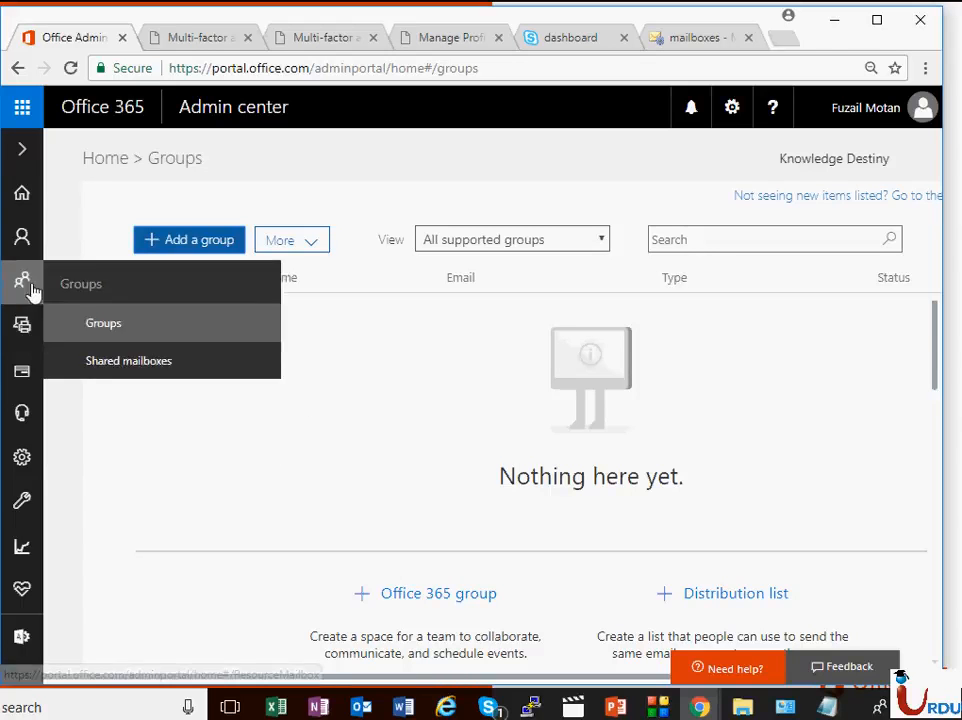
- Start a new group in the Add a group form and view its Type options (Office 365 group)
left_click(185, 250)
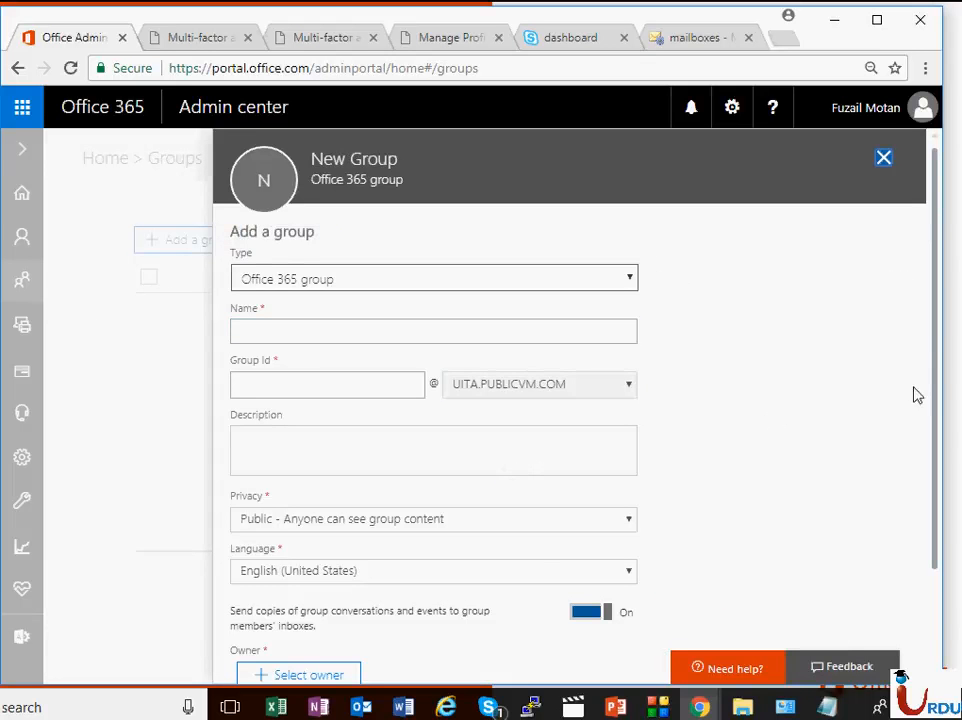
left_click_drag(934, 376, 942, 453)
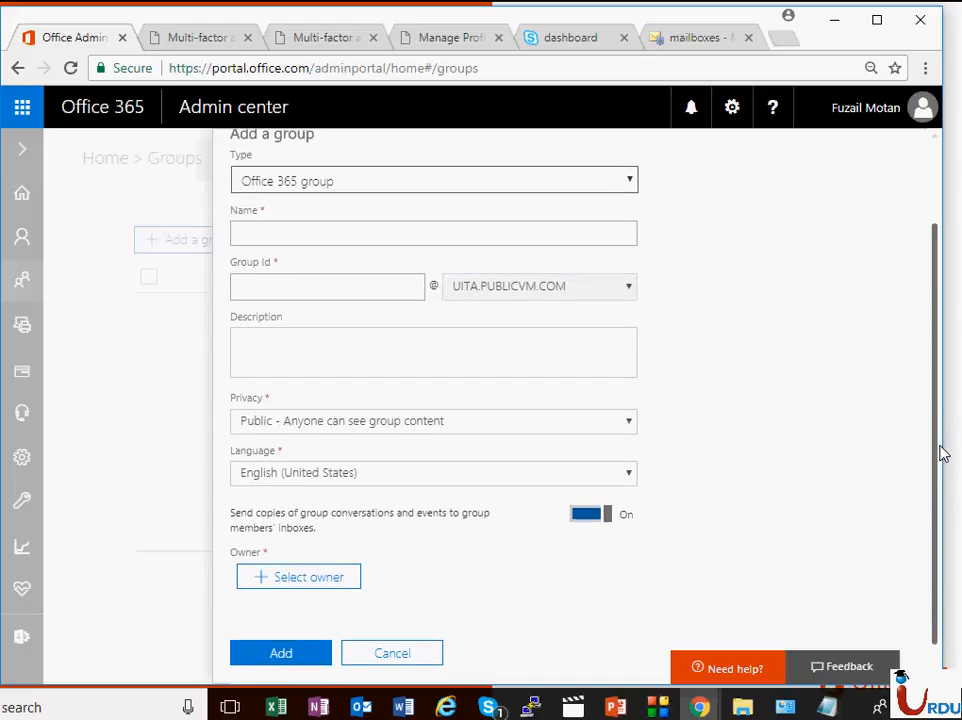
scroll(942, 453, "up", 2)
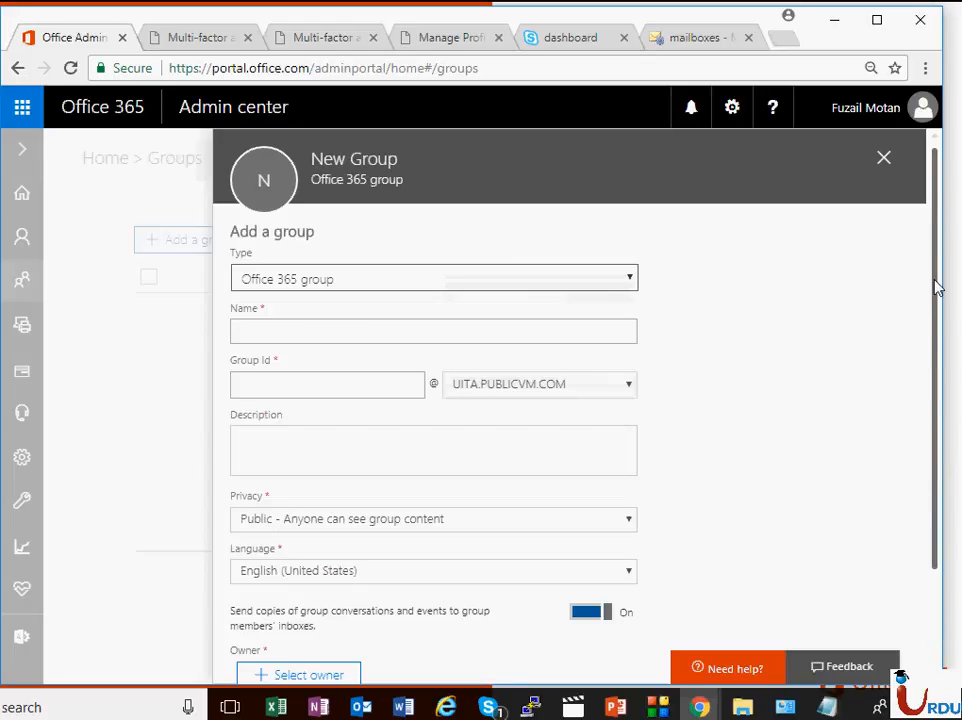
left_click(455, 278)
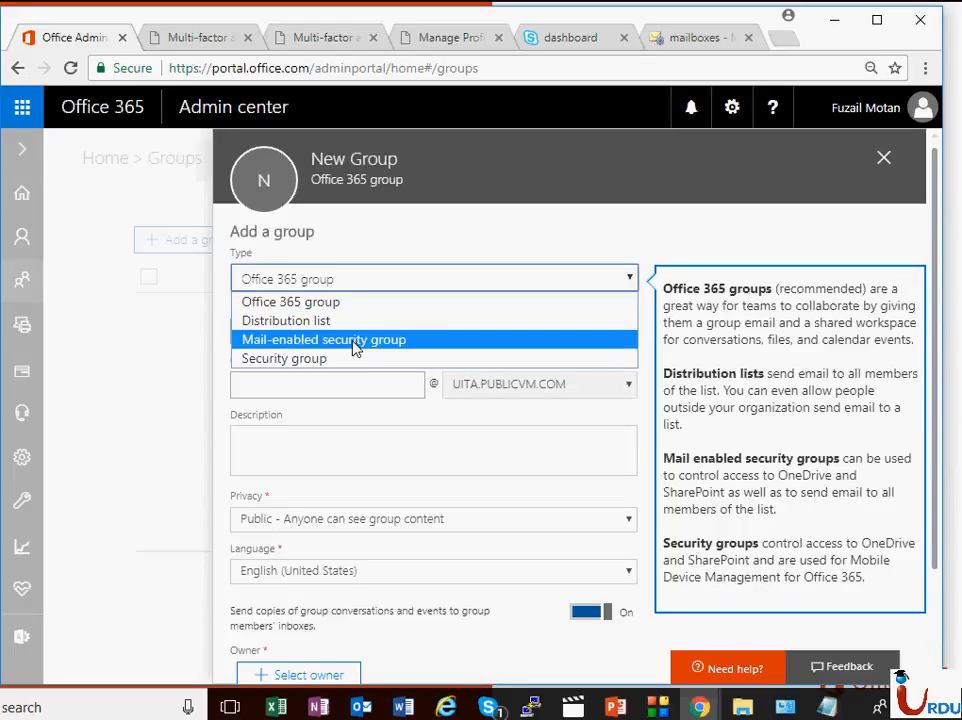
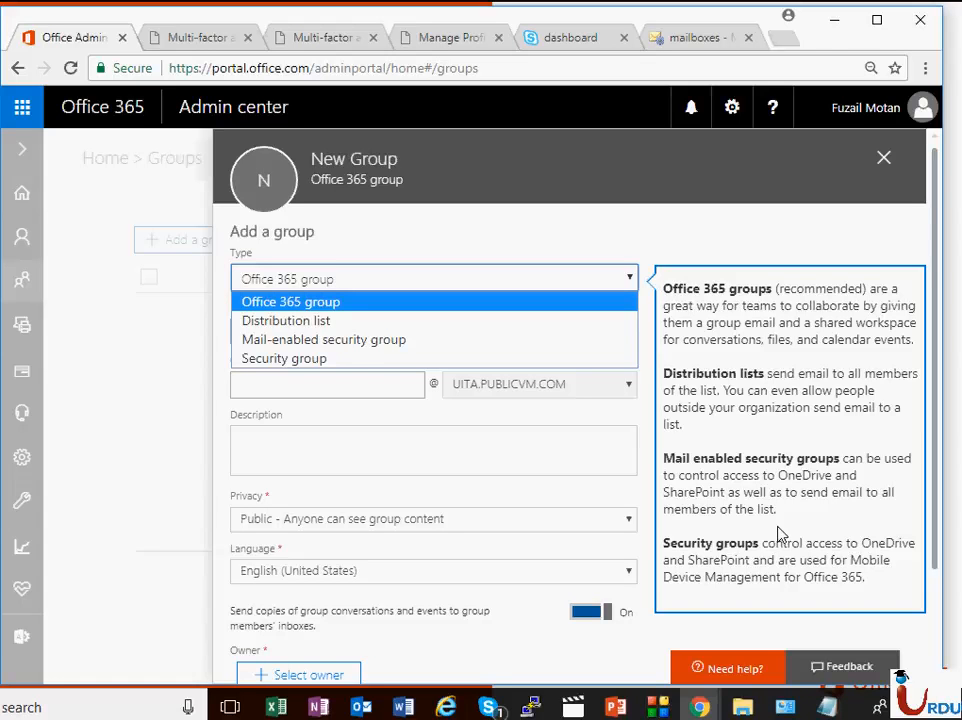
- Keep type Office 365 group; enter name and Group Id UITA and description 'Collaboration Purpose'
left_click(414, 388)
left_click(360, 334)
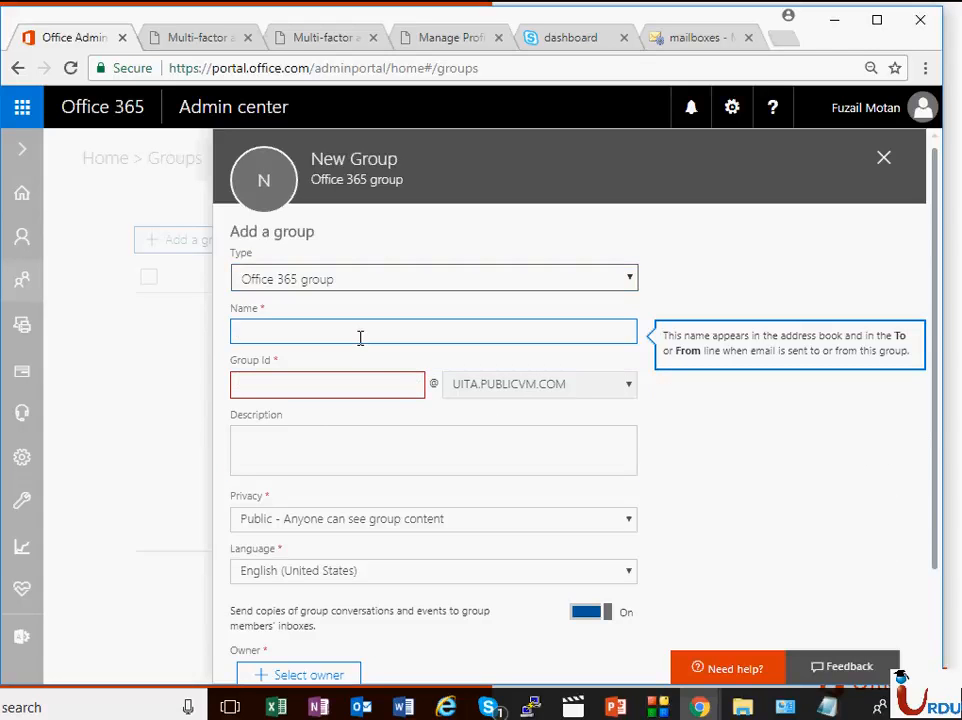
type("UITA")
key("Tab")
type("UITA")
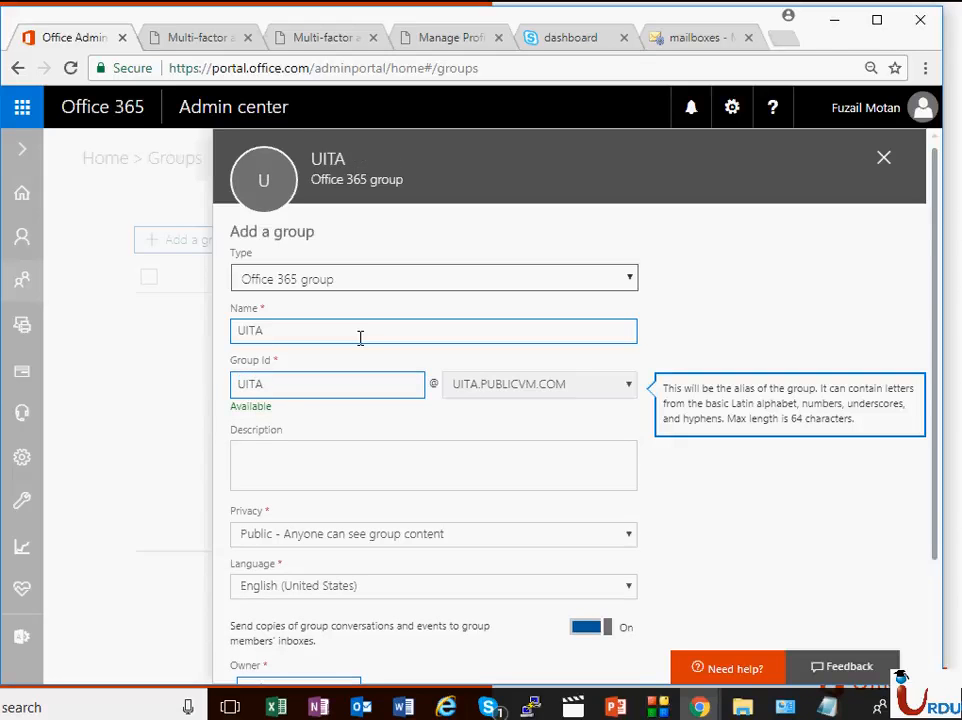
key("Tab")
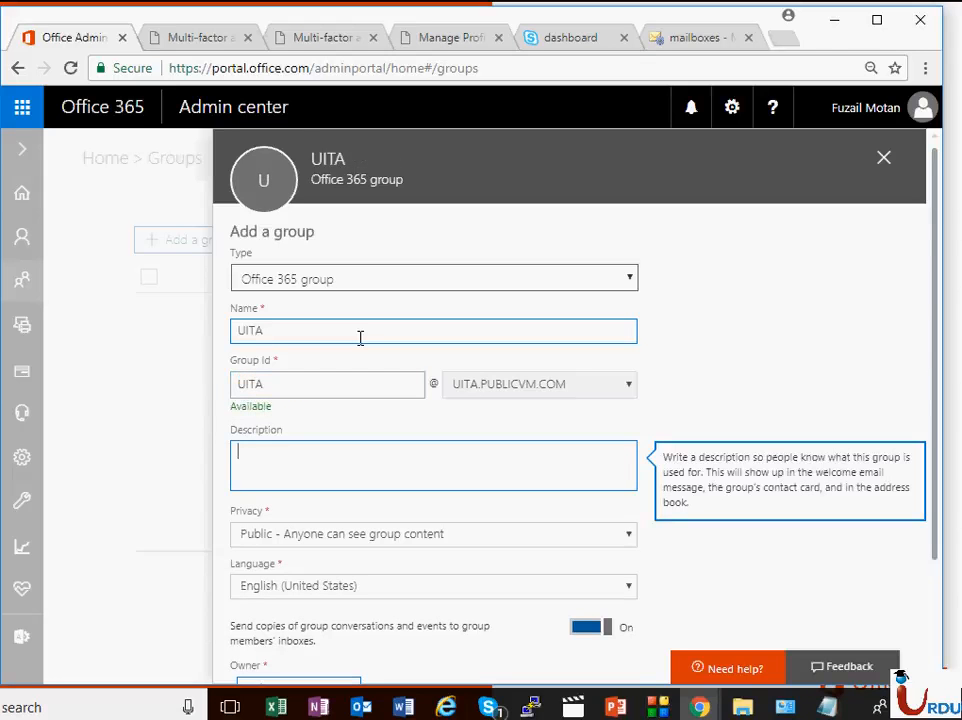
type("Colloabo")
key("BackSpace")
key("BackSpace")
type("bo")
key("BackSpace")
key("BackSpace")
key("BackSpace")
key("BackSpace")
type("aboration Puprose")
key("BackSpace")
key("BackSpace")
key("BackSpace")
key("BackSpace")
key("BackSpace")
type("rpose")
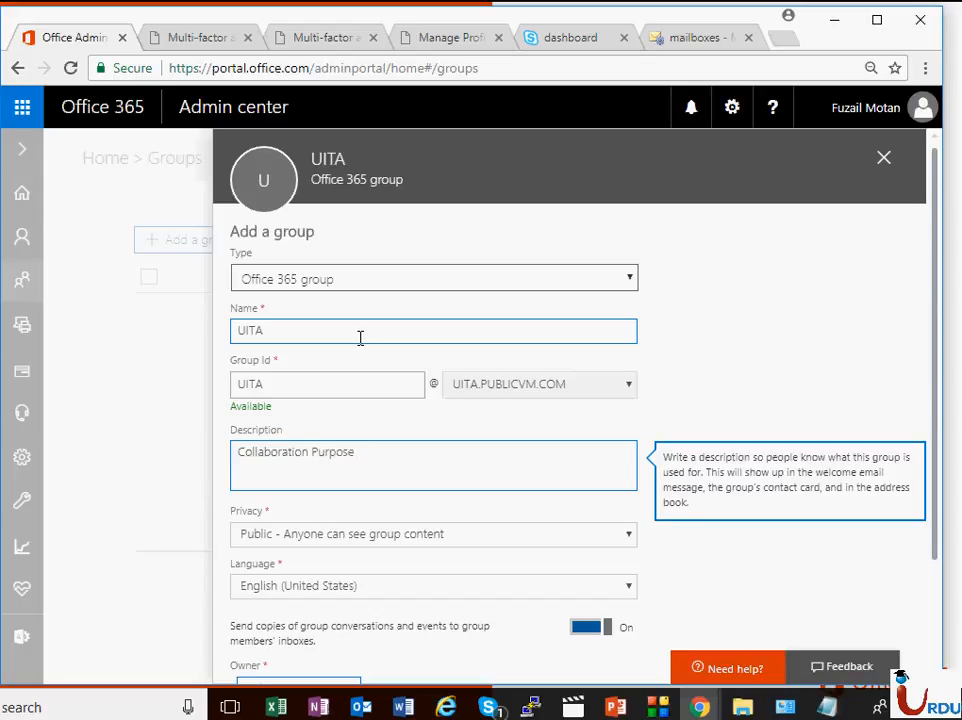
- Set the group's privacy to Private and keep English (United States) as its language
left_click(356, 537)
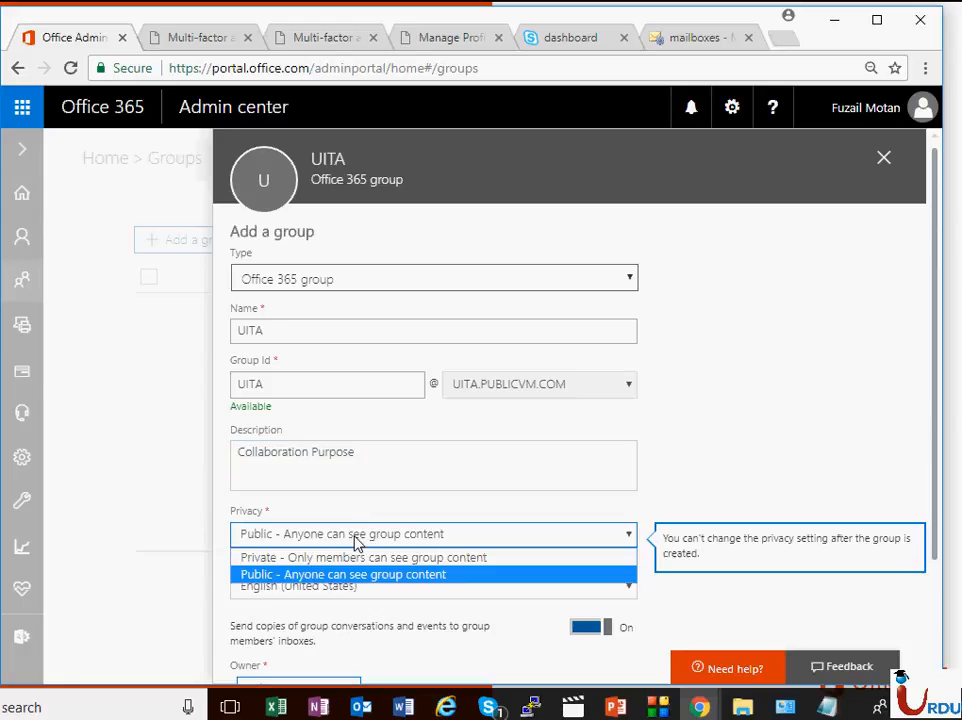
left_click(290, 558)
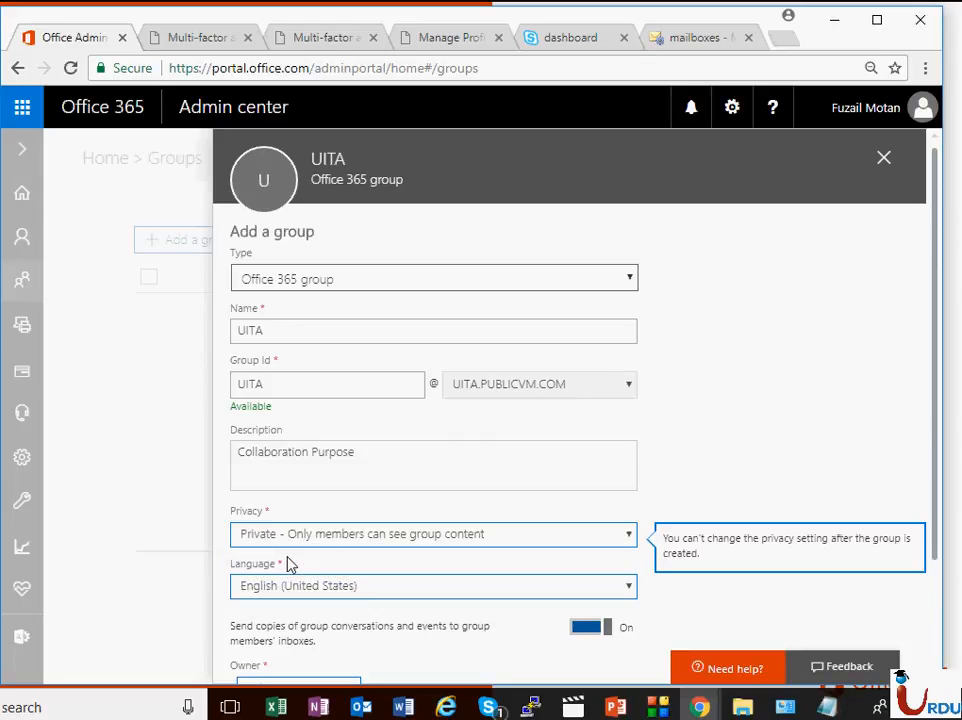
left_click_drag(930, 492, 938, 590)
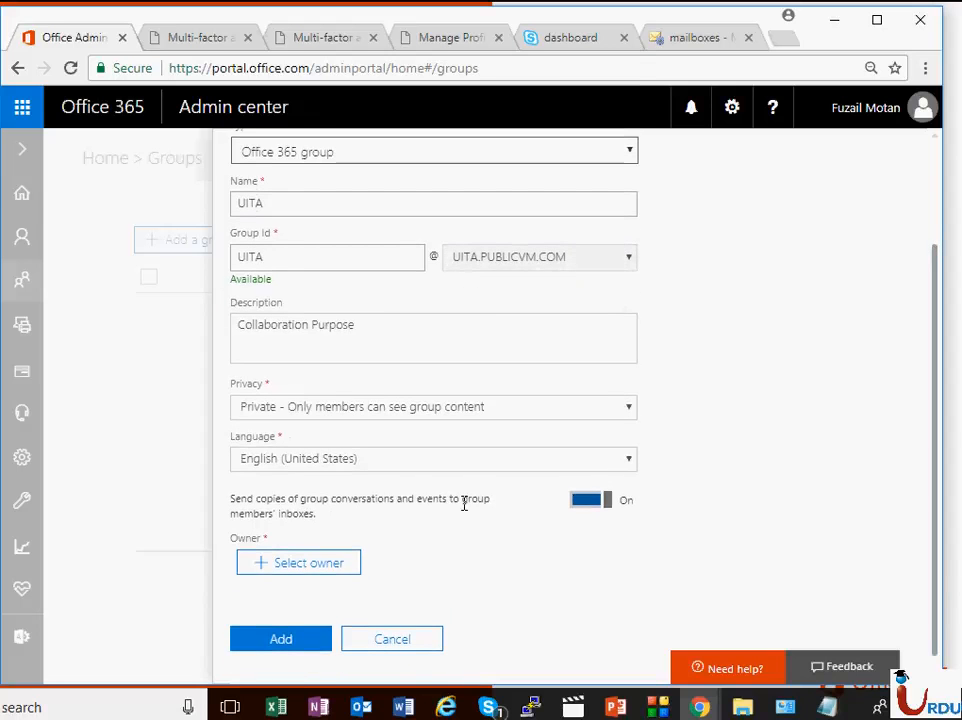
left_click(303, 464)
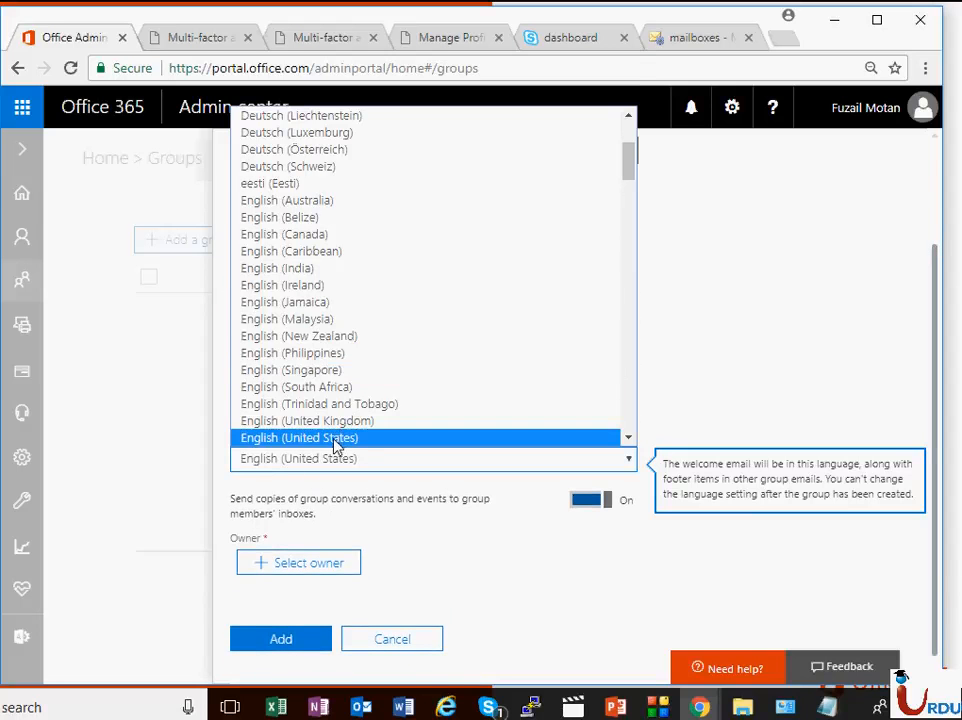
left_click(334, 447)
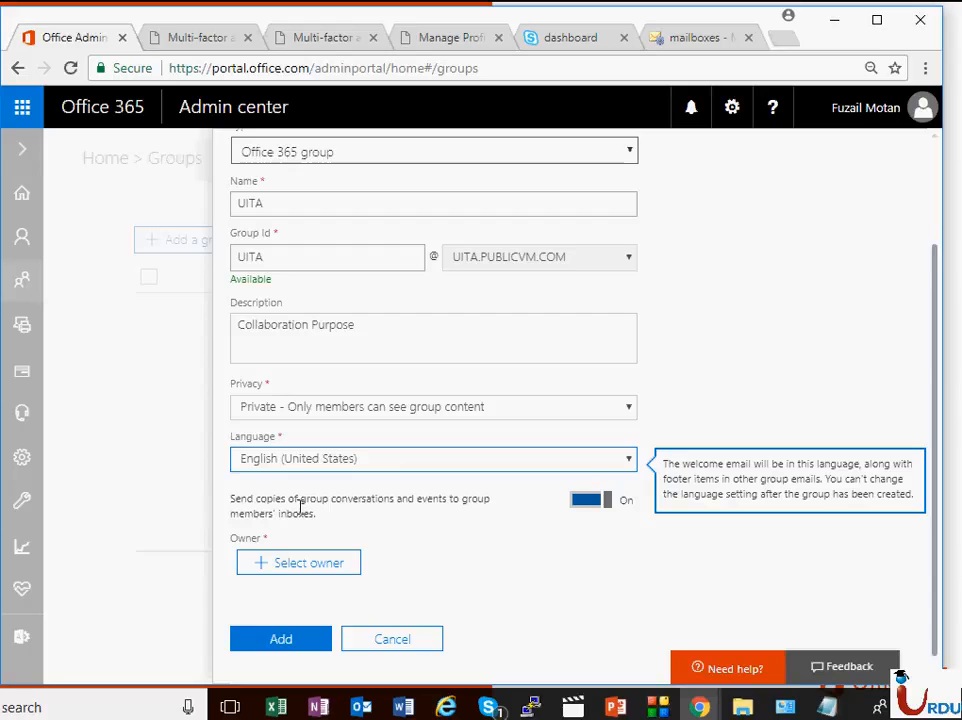
- Add the chosen user as owner of UITA and create the group
left_click(276, 564)
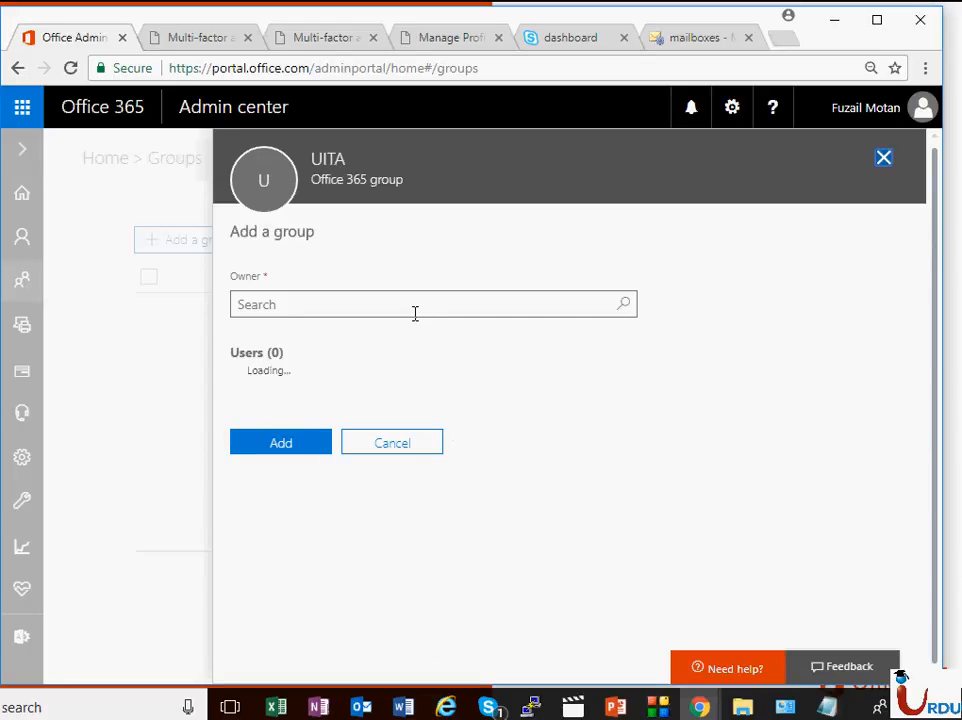
left_click(281, 509)
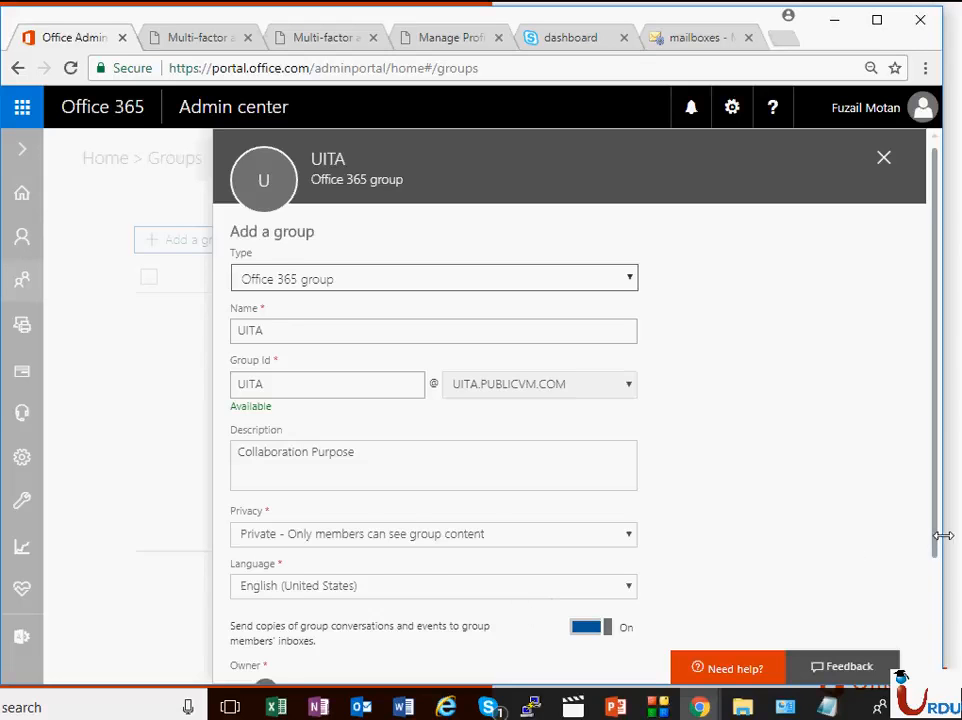
left_click_drag(940, 541, 938, 644)
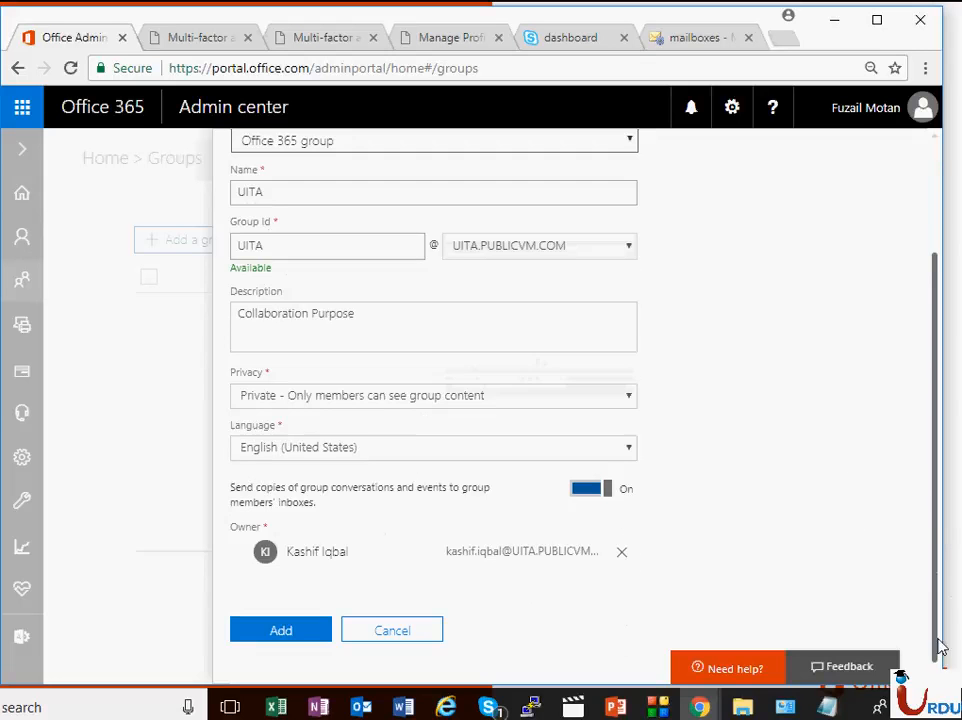
left_click(283, 634)
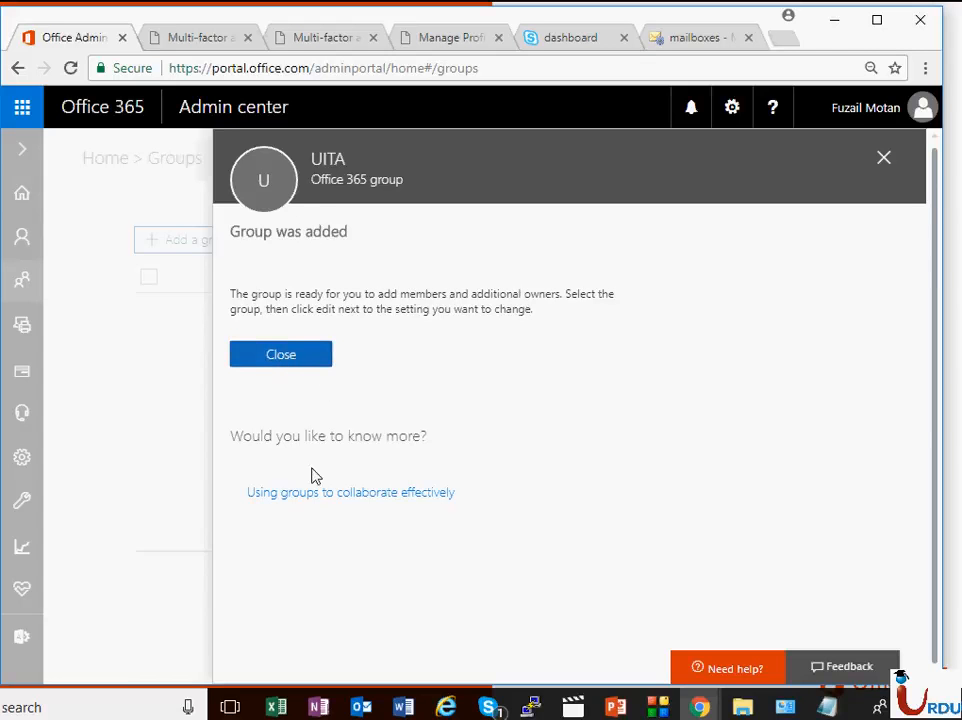
- Read and close the 'Using groups to collaborate effectively' help article, then dismiss the Group was added confirmation
right_click(322, 500)
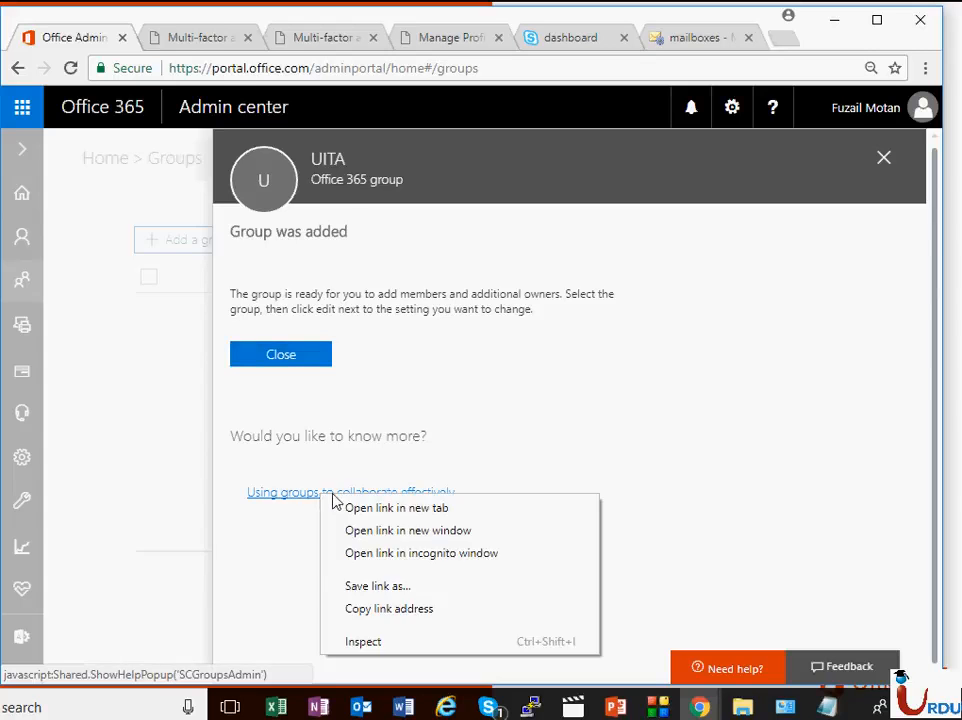
left_click(337, 506)
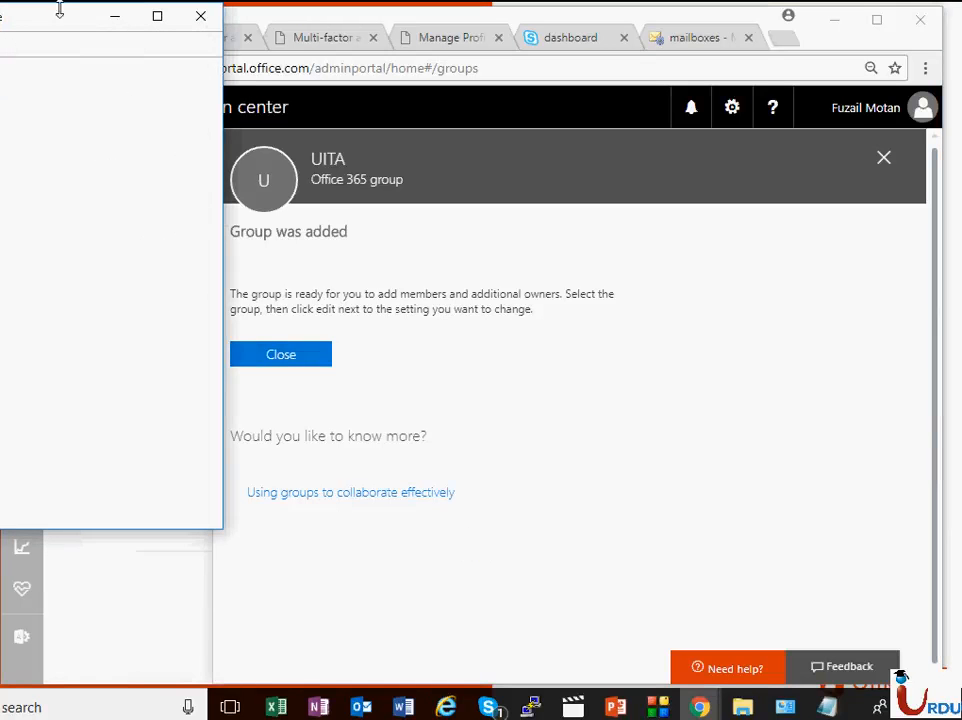
left_click_drag(58, 28, 447, 80)
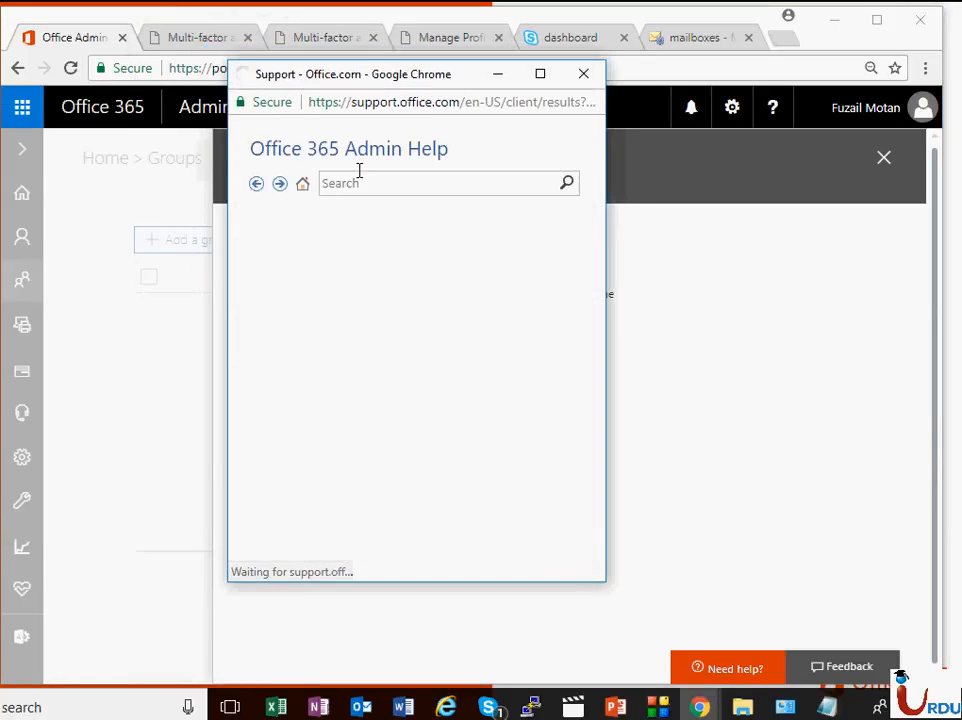
mouse_move(597, 262)
left_mouse_down()
mouse_move(593, 453)
mouse_move(614, 551)
mouse_move(590, 250)
left_mouse_up()
left_click_drag(452, 92, 745, 139)
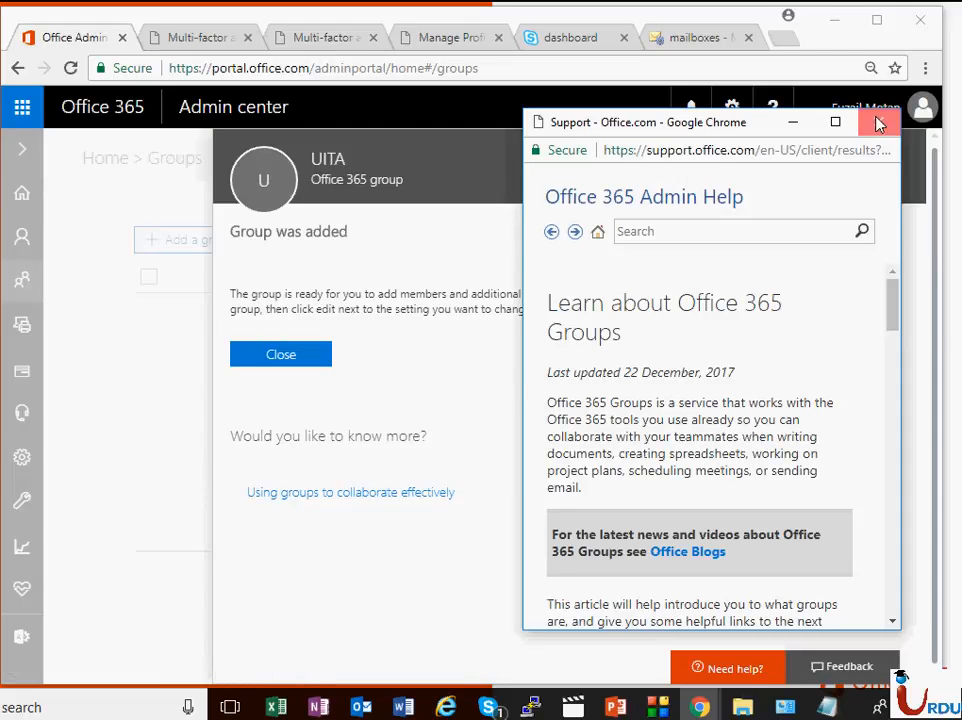
left_click(879, 122)
left_click(333, 360)
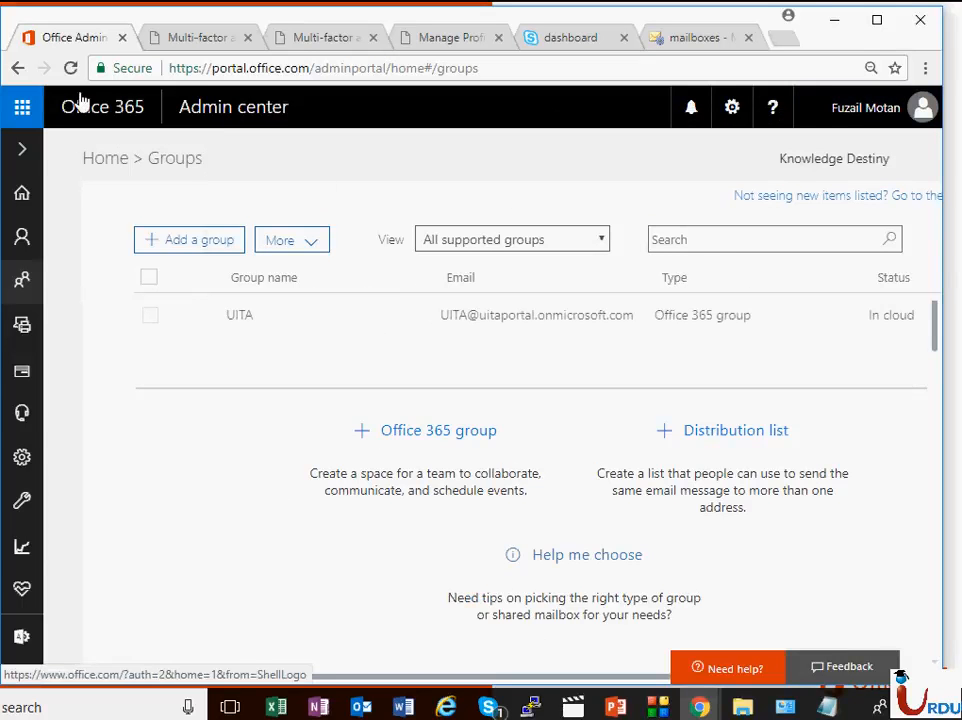
- Review UITA's details and search a user under Members without adding, then reload the Groups list
left_click(515, 320)
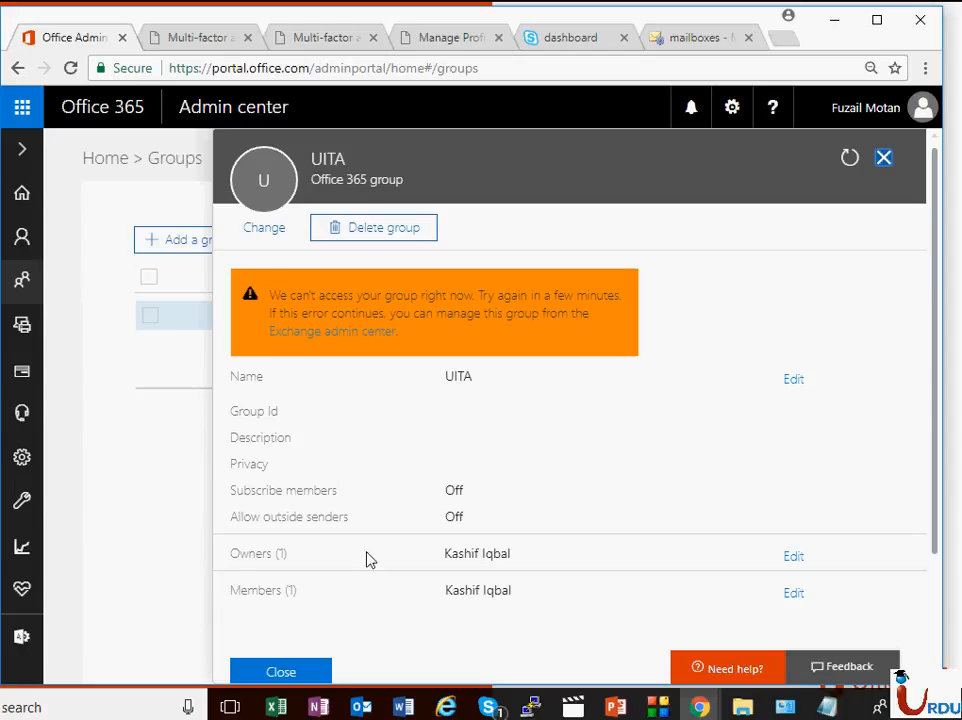
left_click(787, 595)
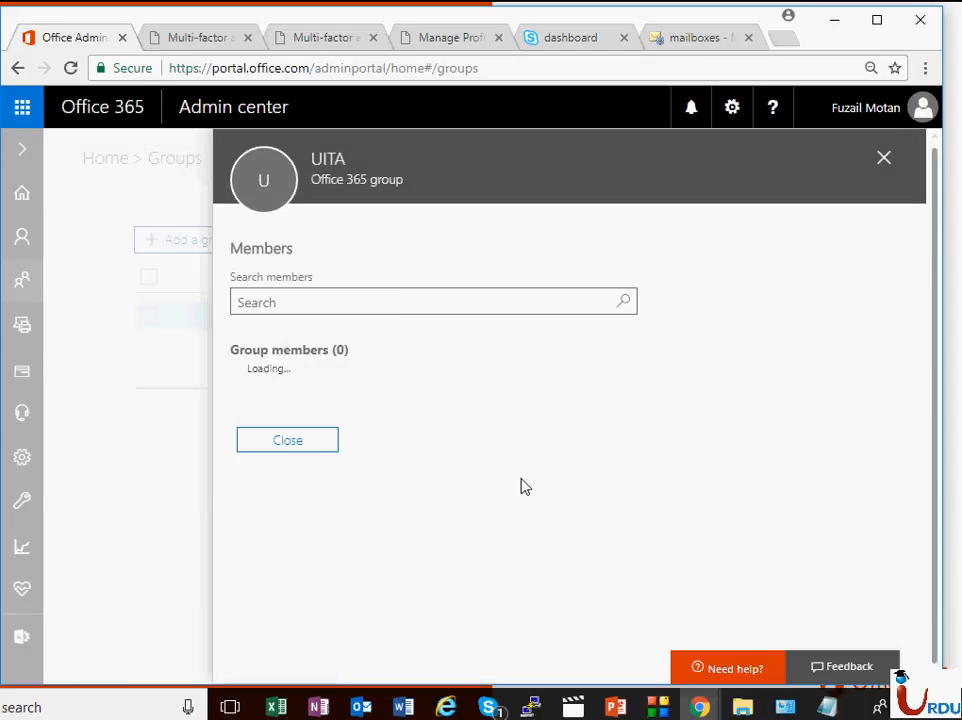
left_click(313, 302)
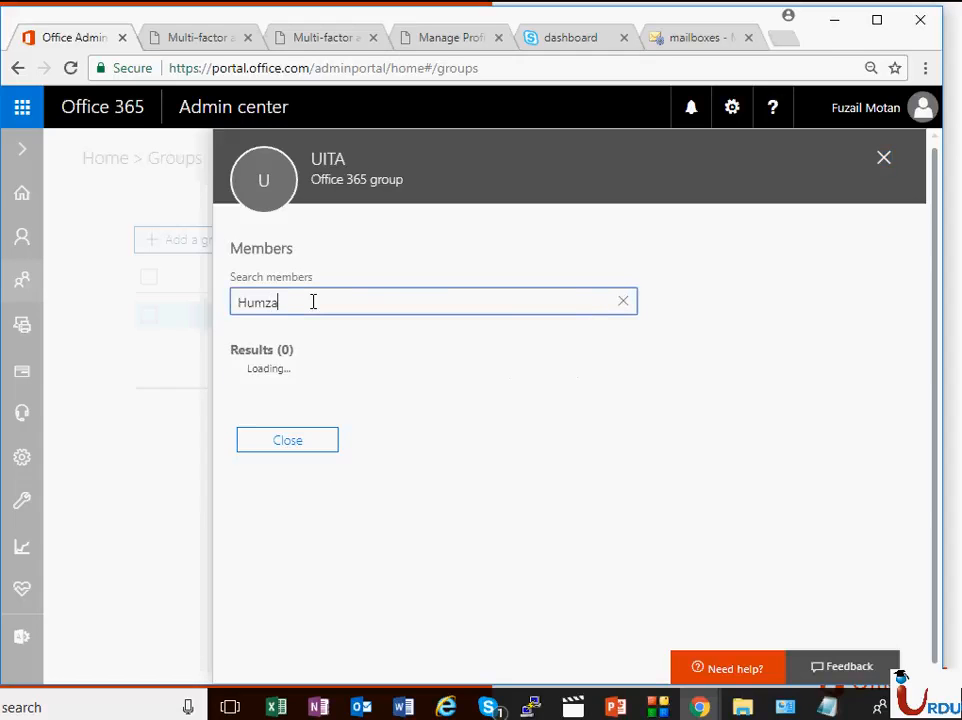
left_click(303, 441)
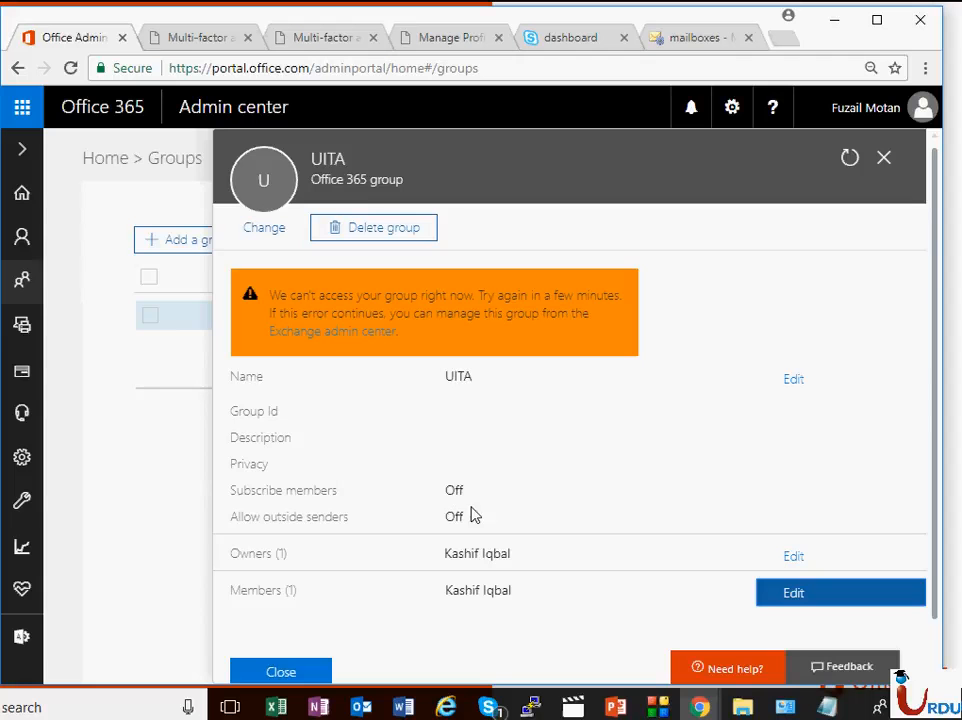
left_click(308, 676)
left_click(70, 68)
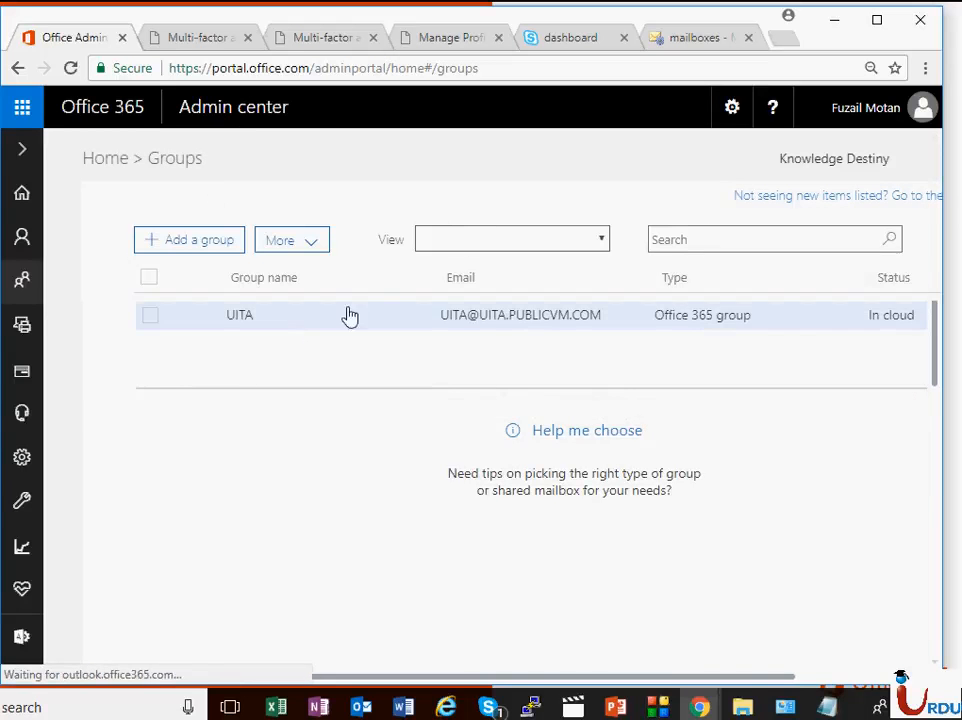
- Review all of the UITA group's properties in its details panel
left_click(453, 318)
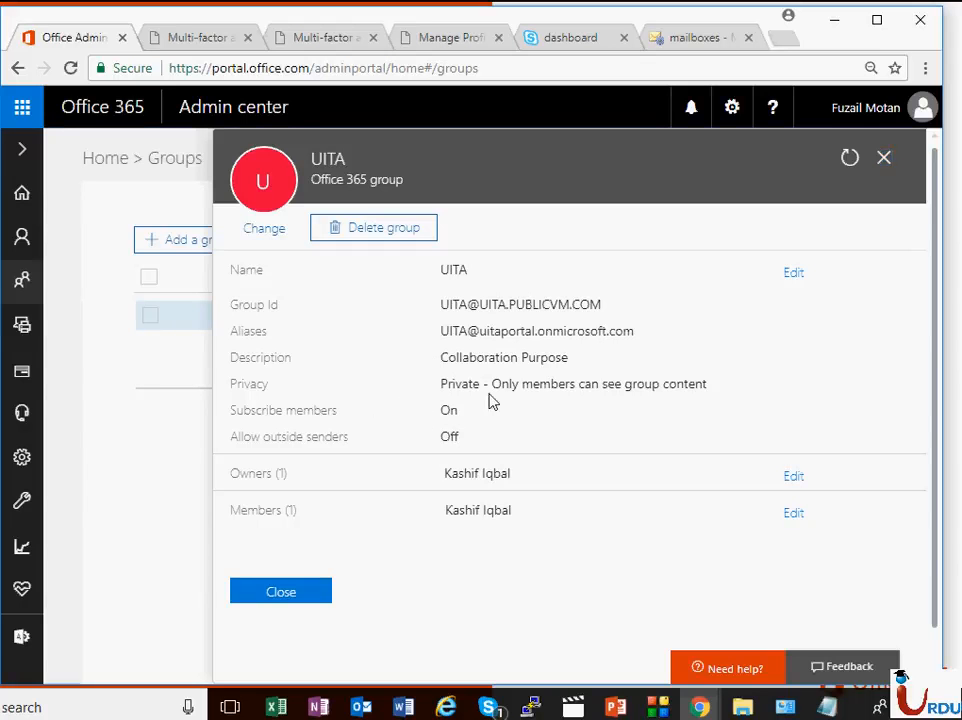
left_click_drag(441, 270, 605, 481)
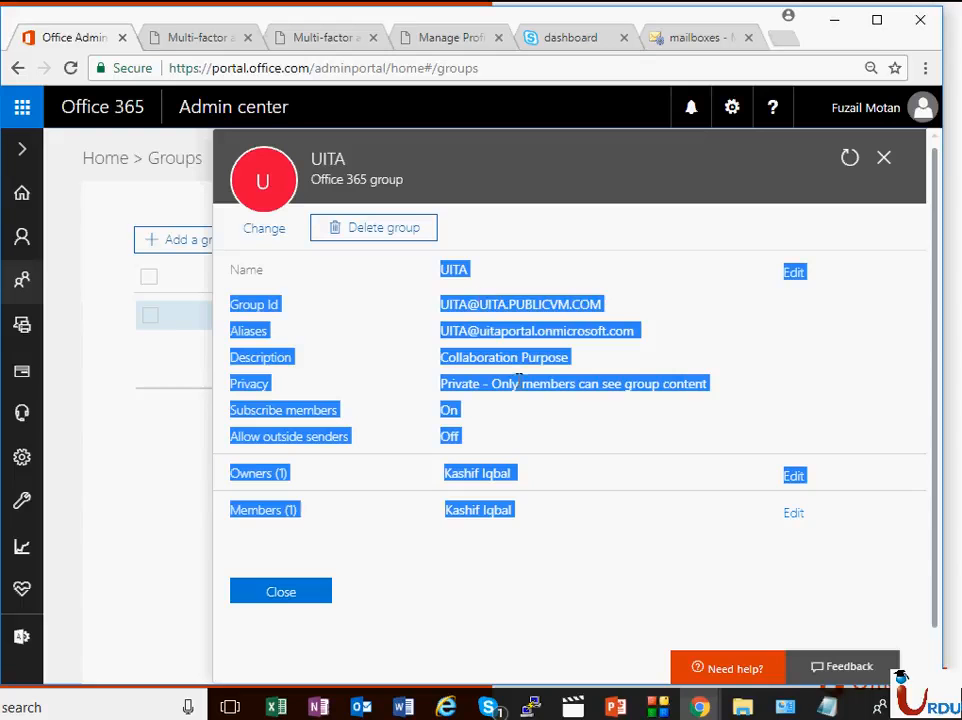
left_click(281, 591)
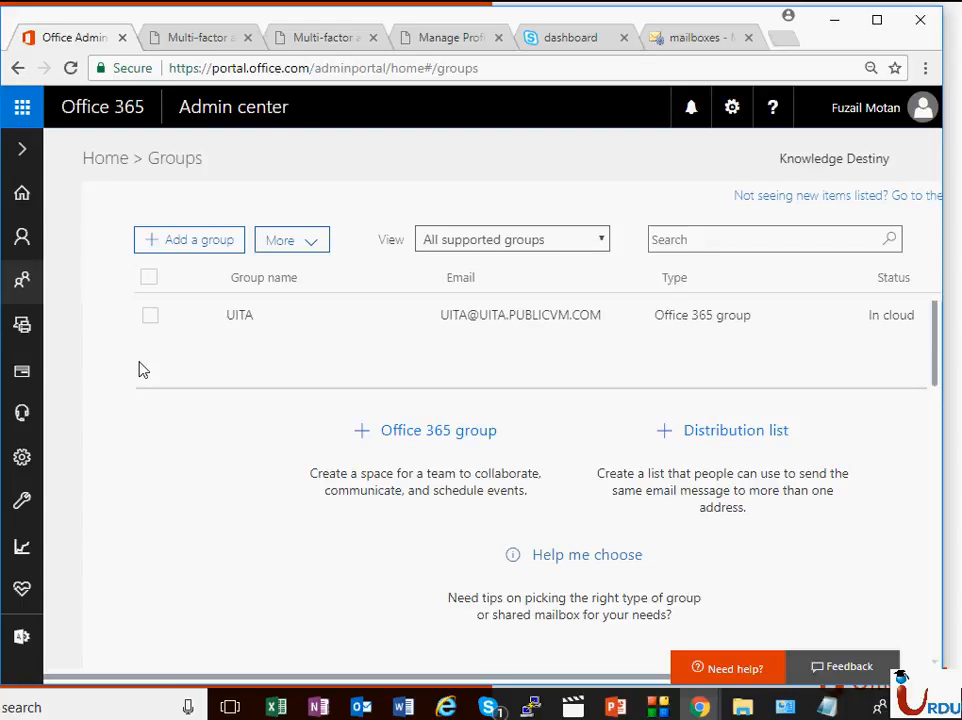
- Return to the PowerPoint slide show and advance to the Password Management slide
key("alt+Tab")
key("alt+Tab")
key("alt+Tab")
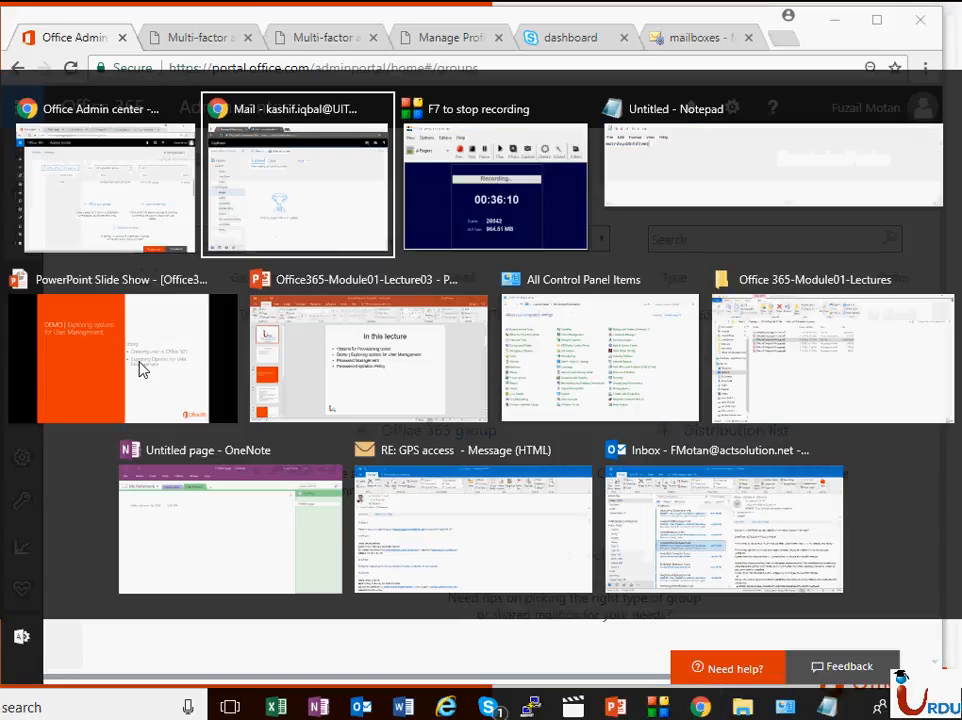
left_click(140, 368)
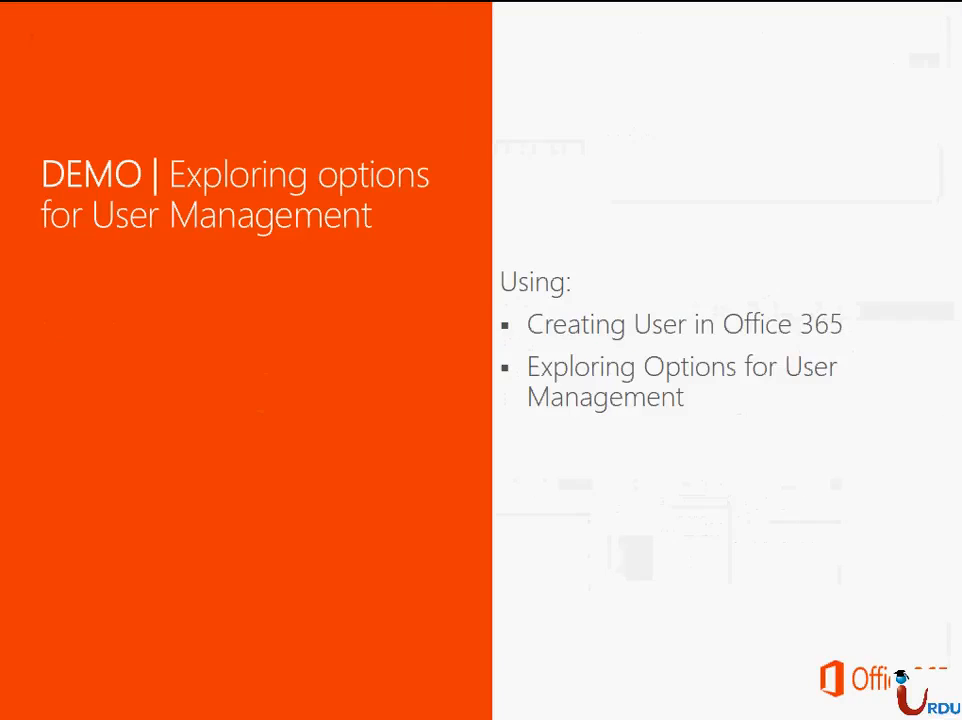
key("Right")
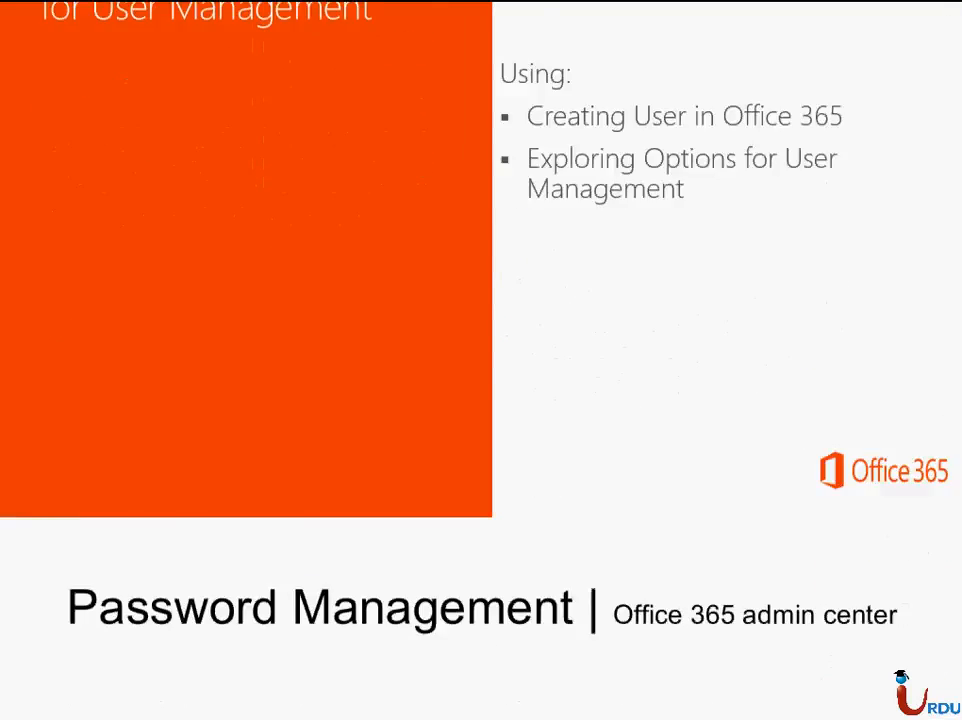